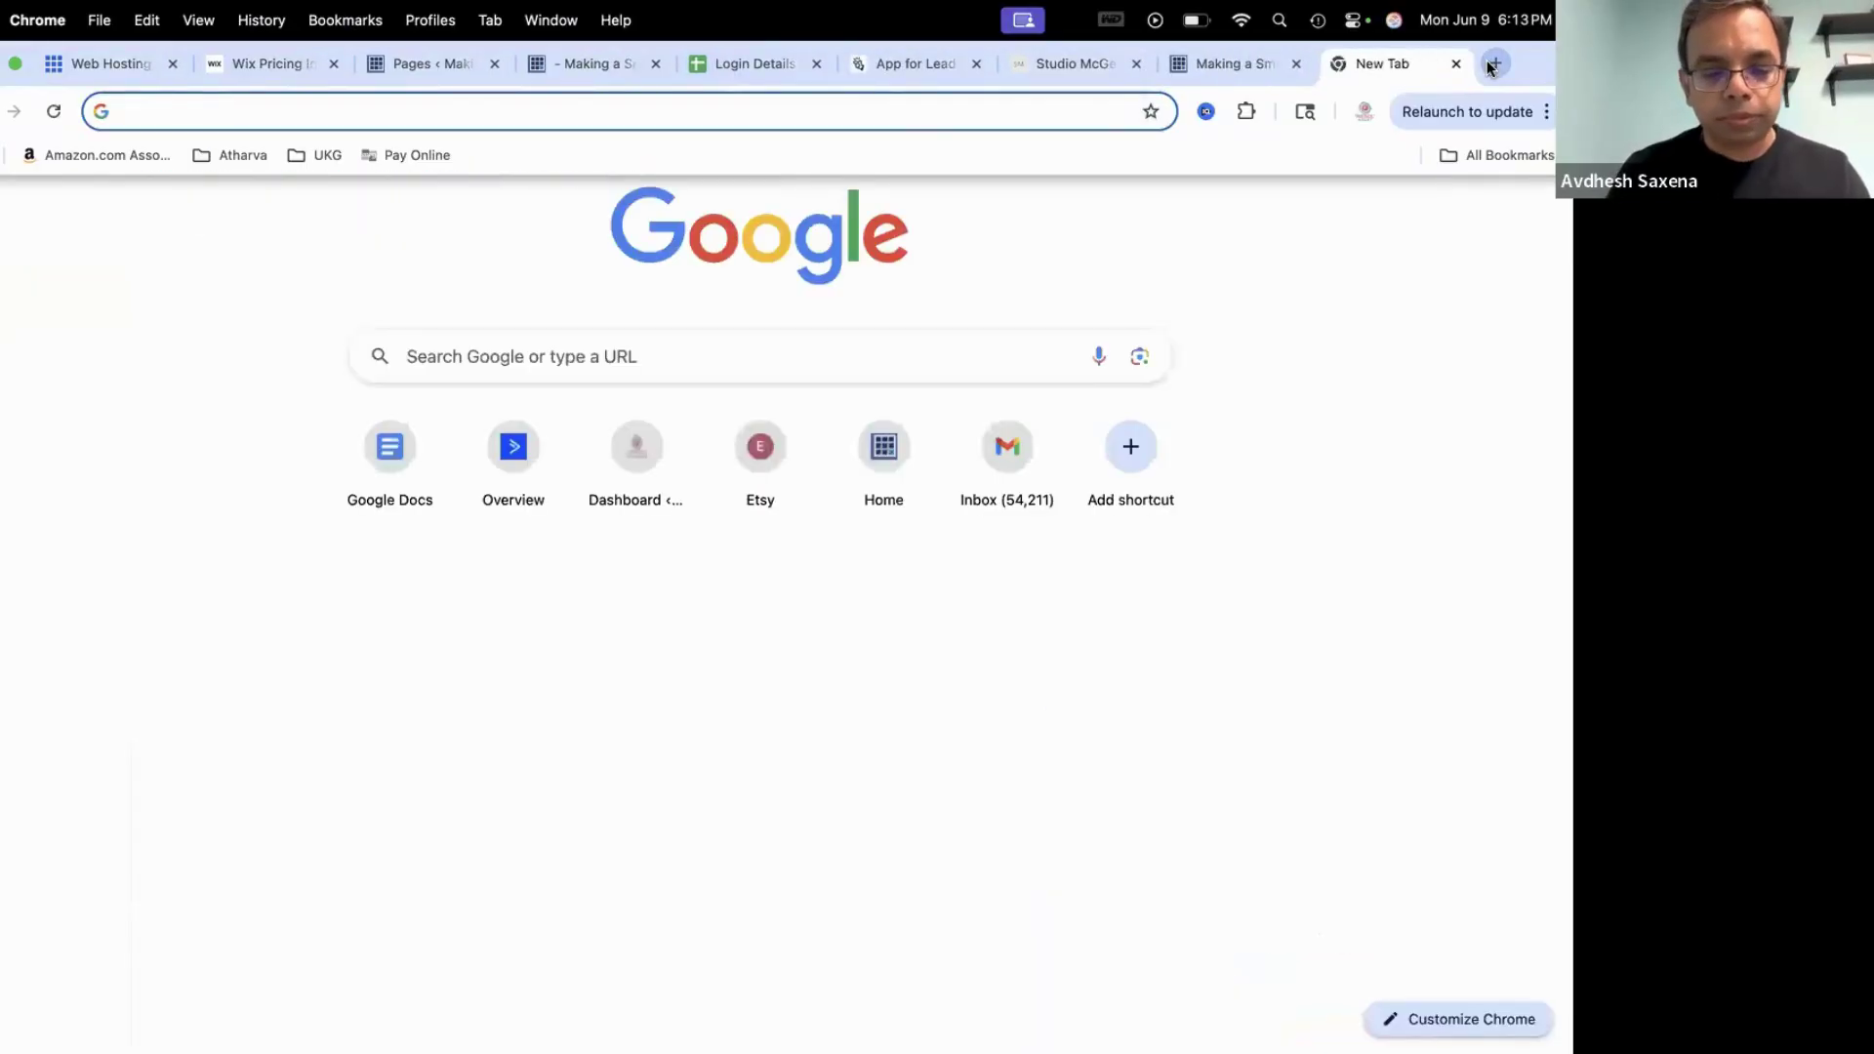
Open ChatGPT, ask "can you provide some themes which I can use to build a luxury home design website" and skim the suggestions
type("chat")
key("Return")
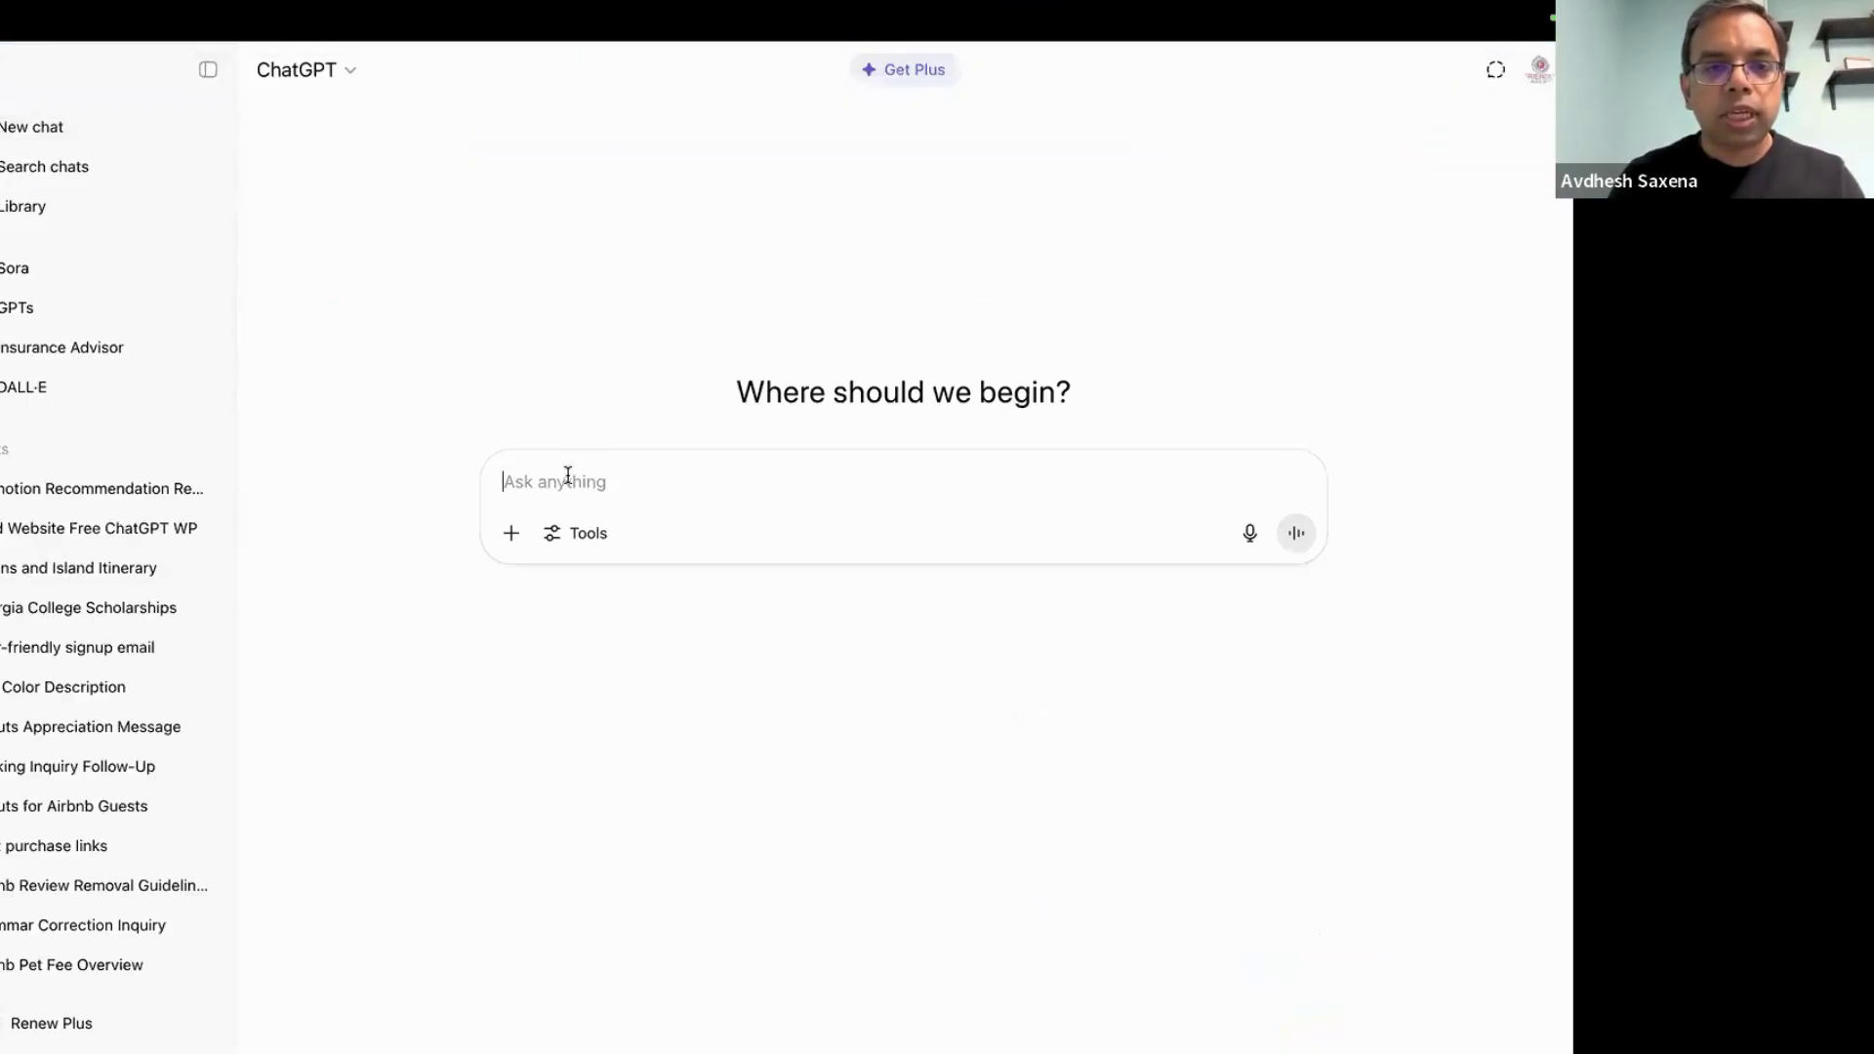
type("can you p")
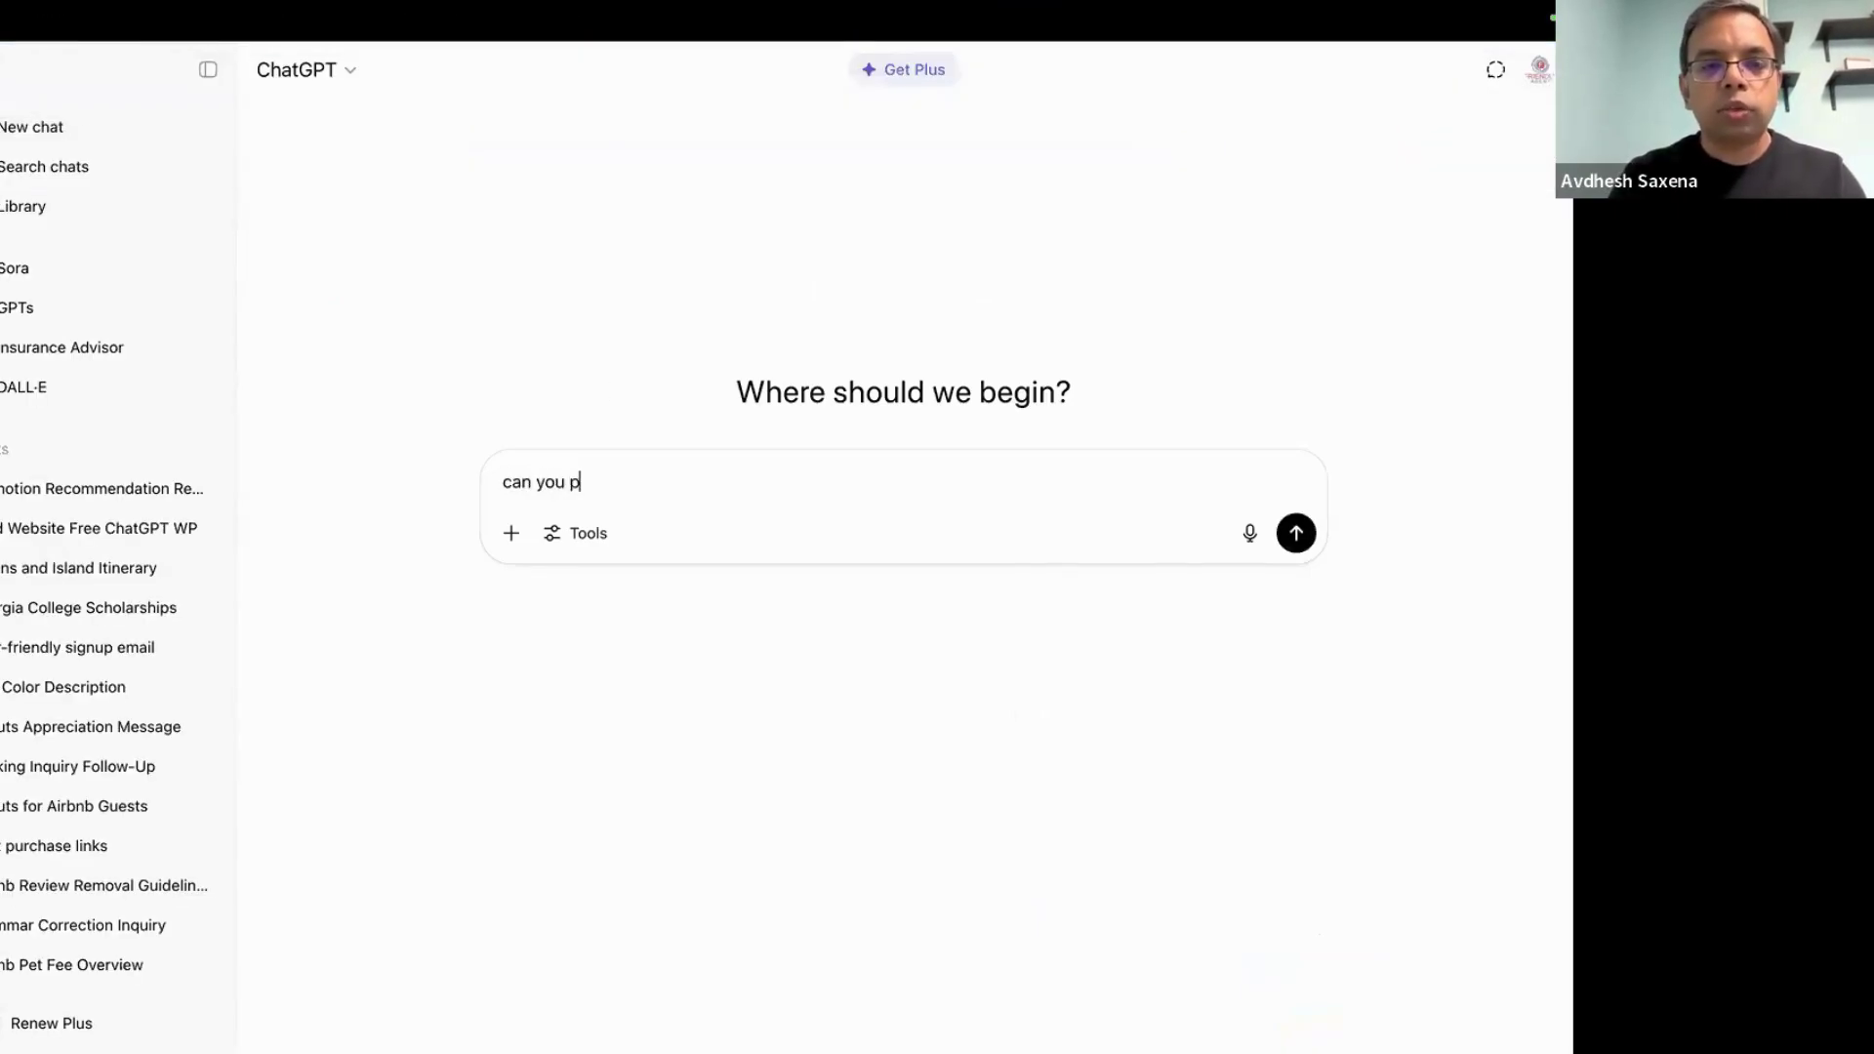
type("rovide some themes which I can use to build a lur")
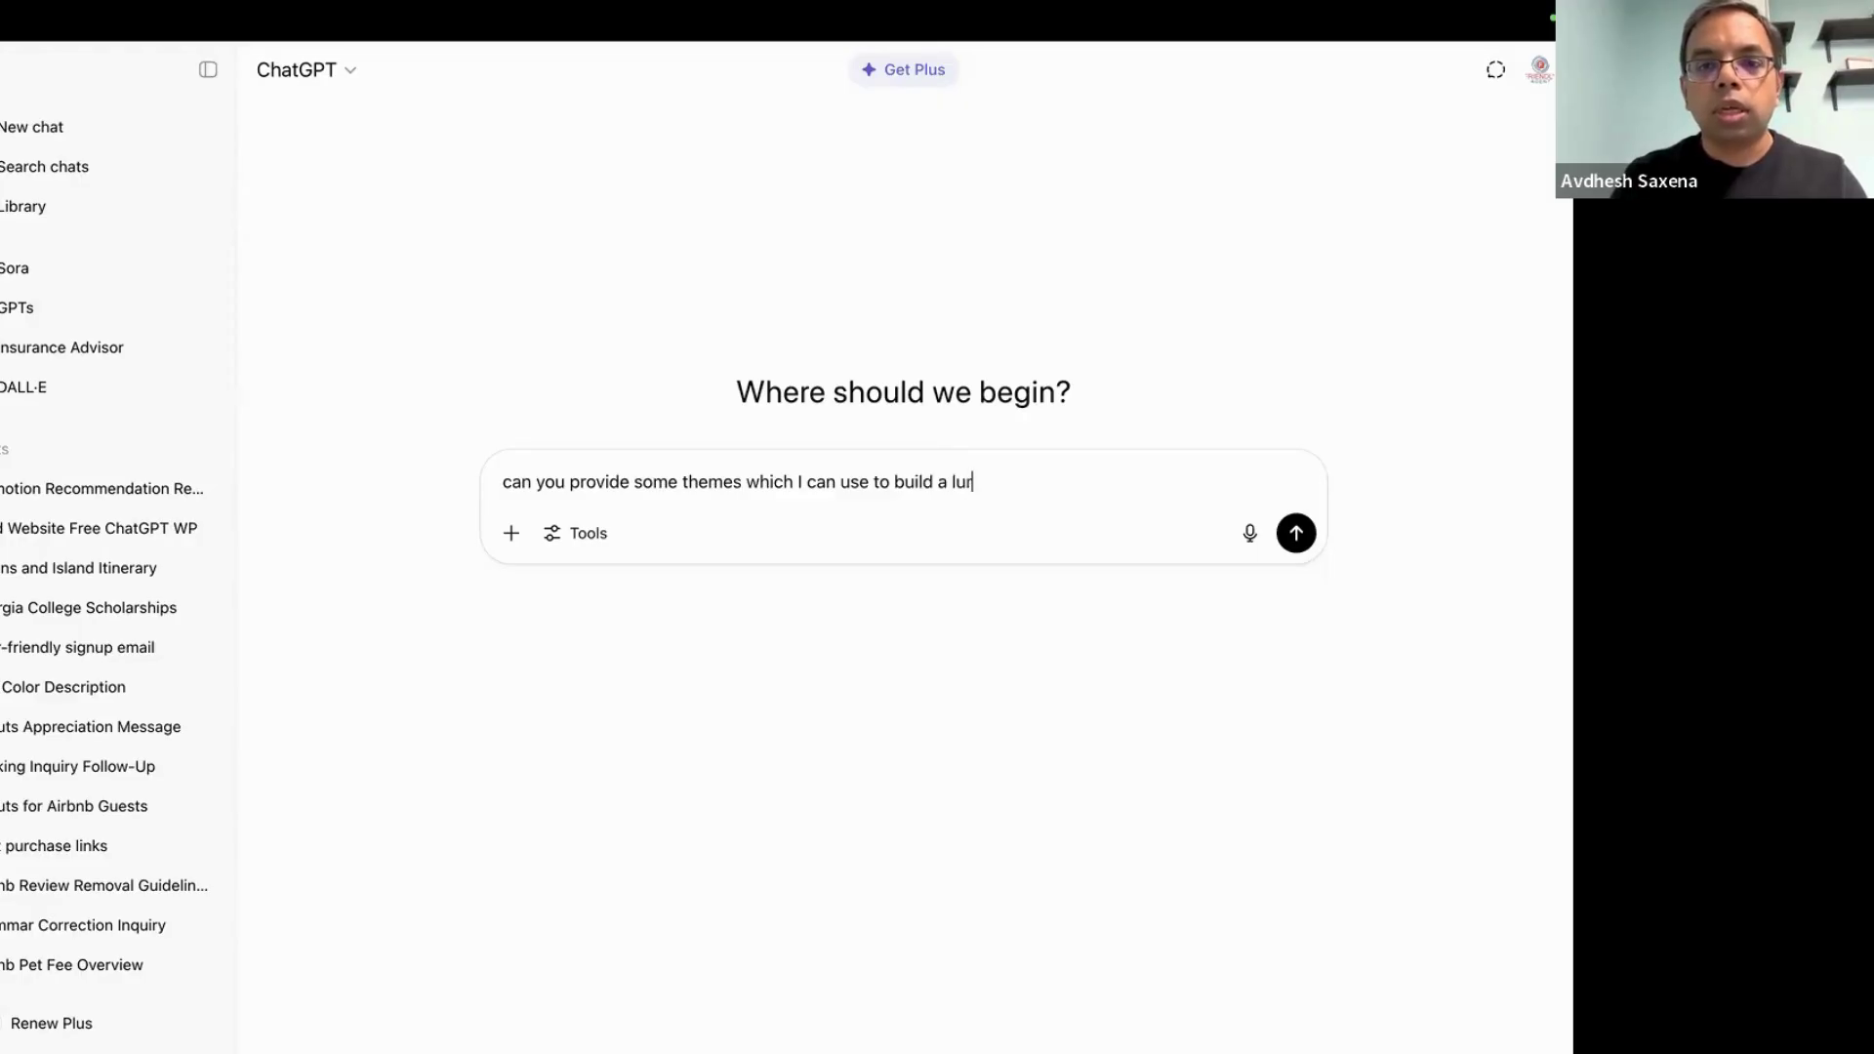
type("y home design website")
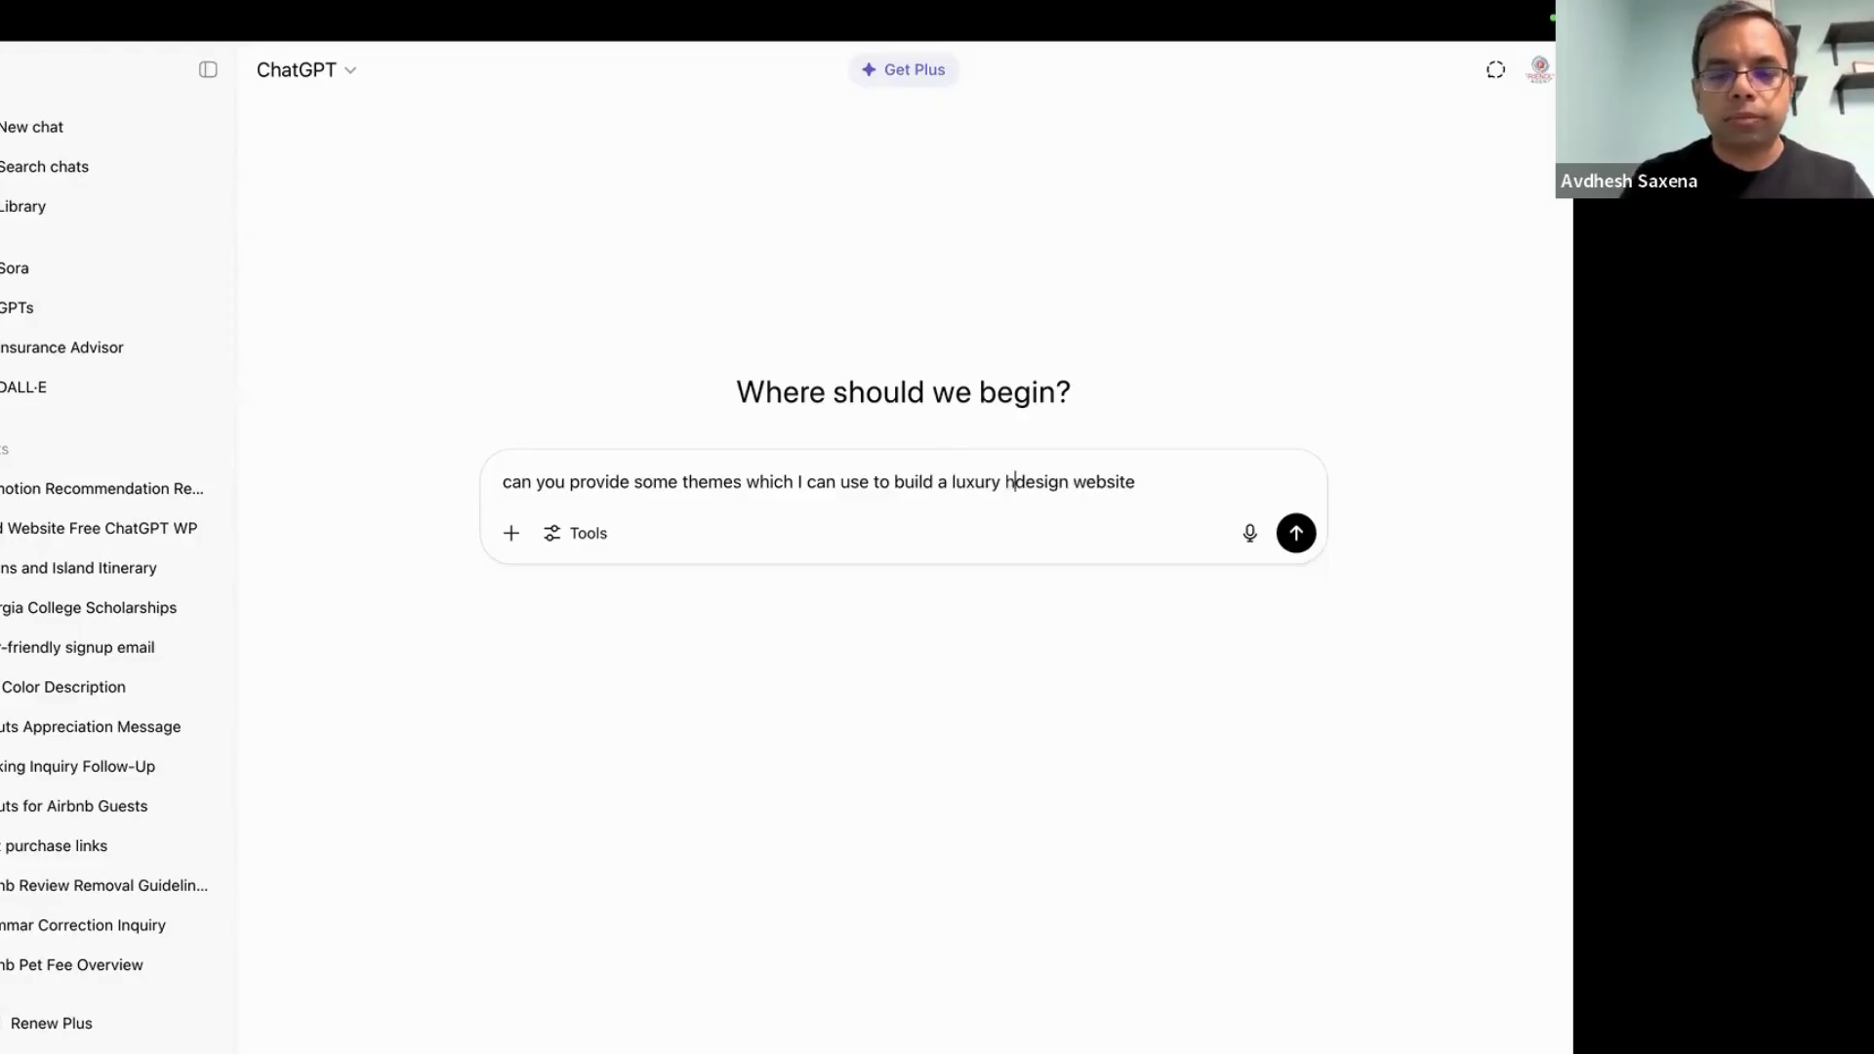
key("Return")
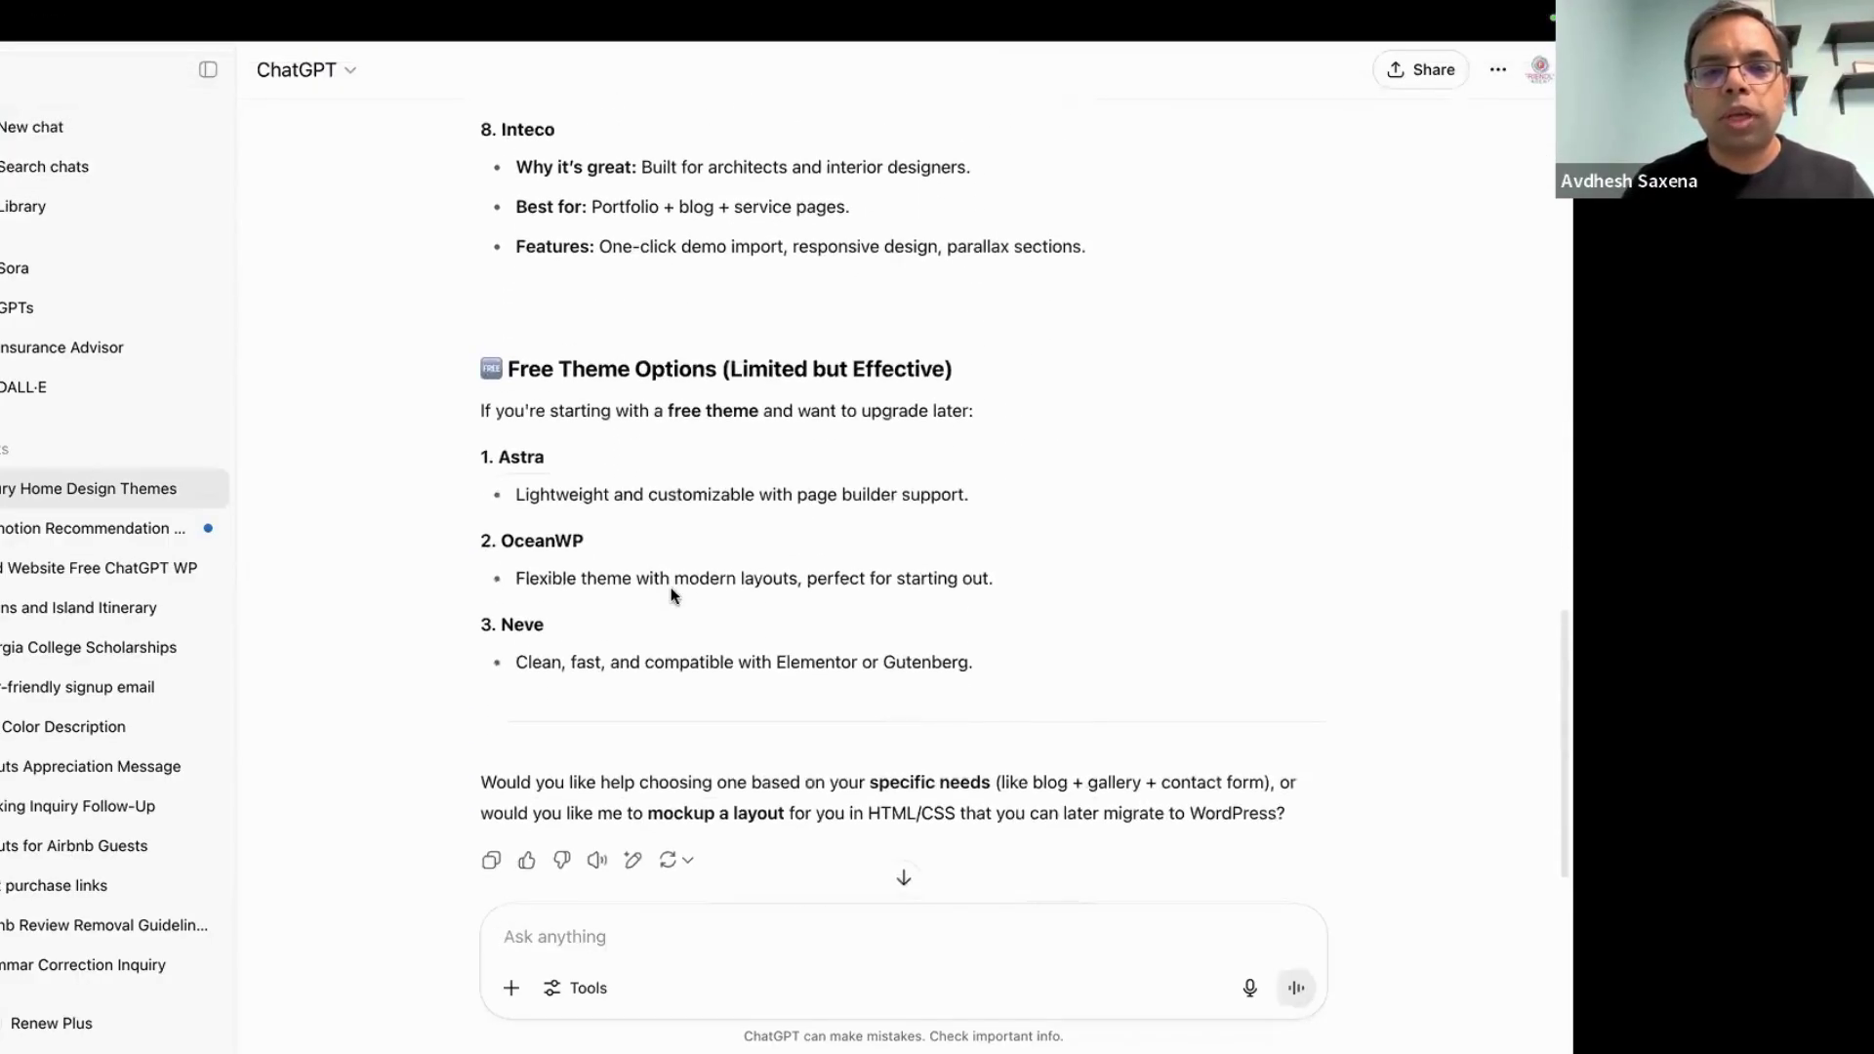
mouse_move(863, 11)
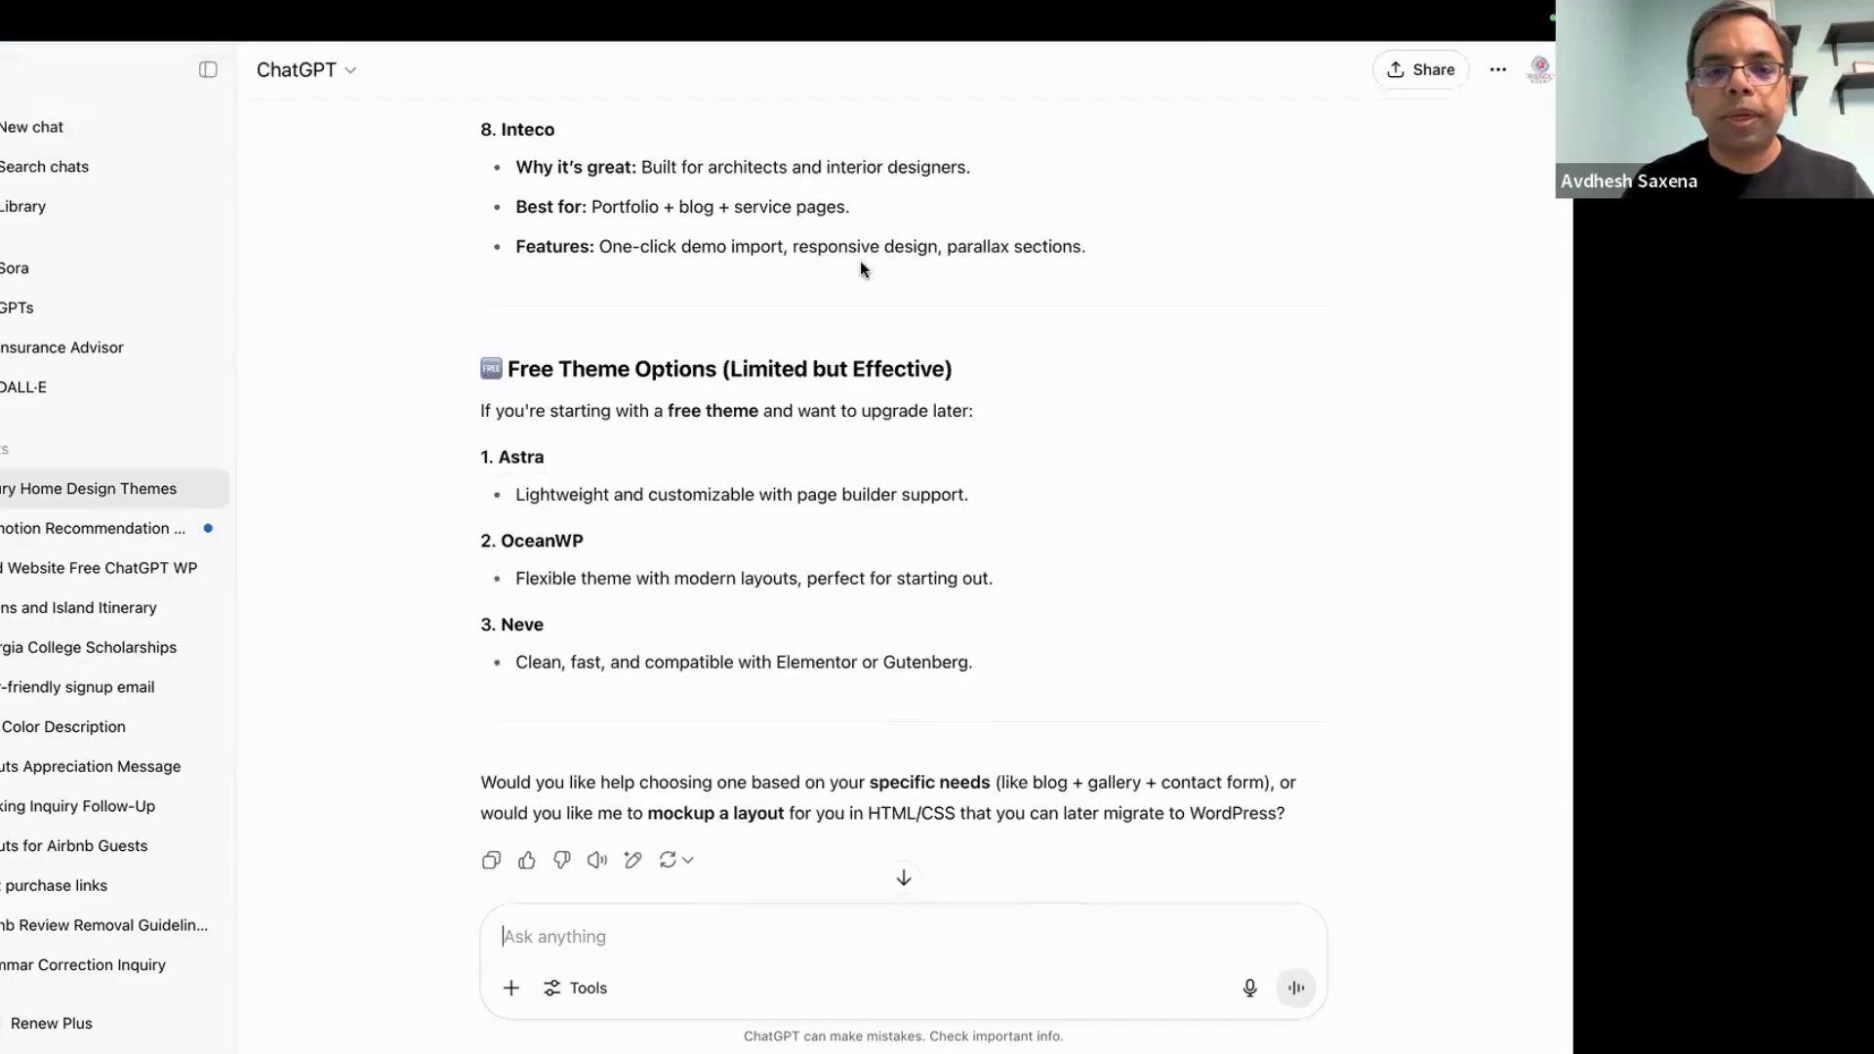
scroll(860, 261, "up", 10)
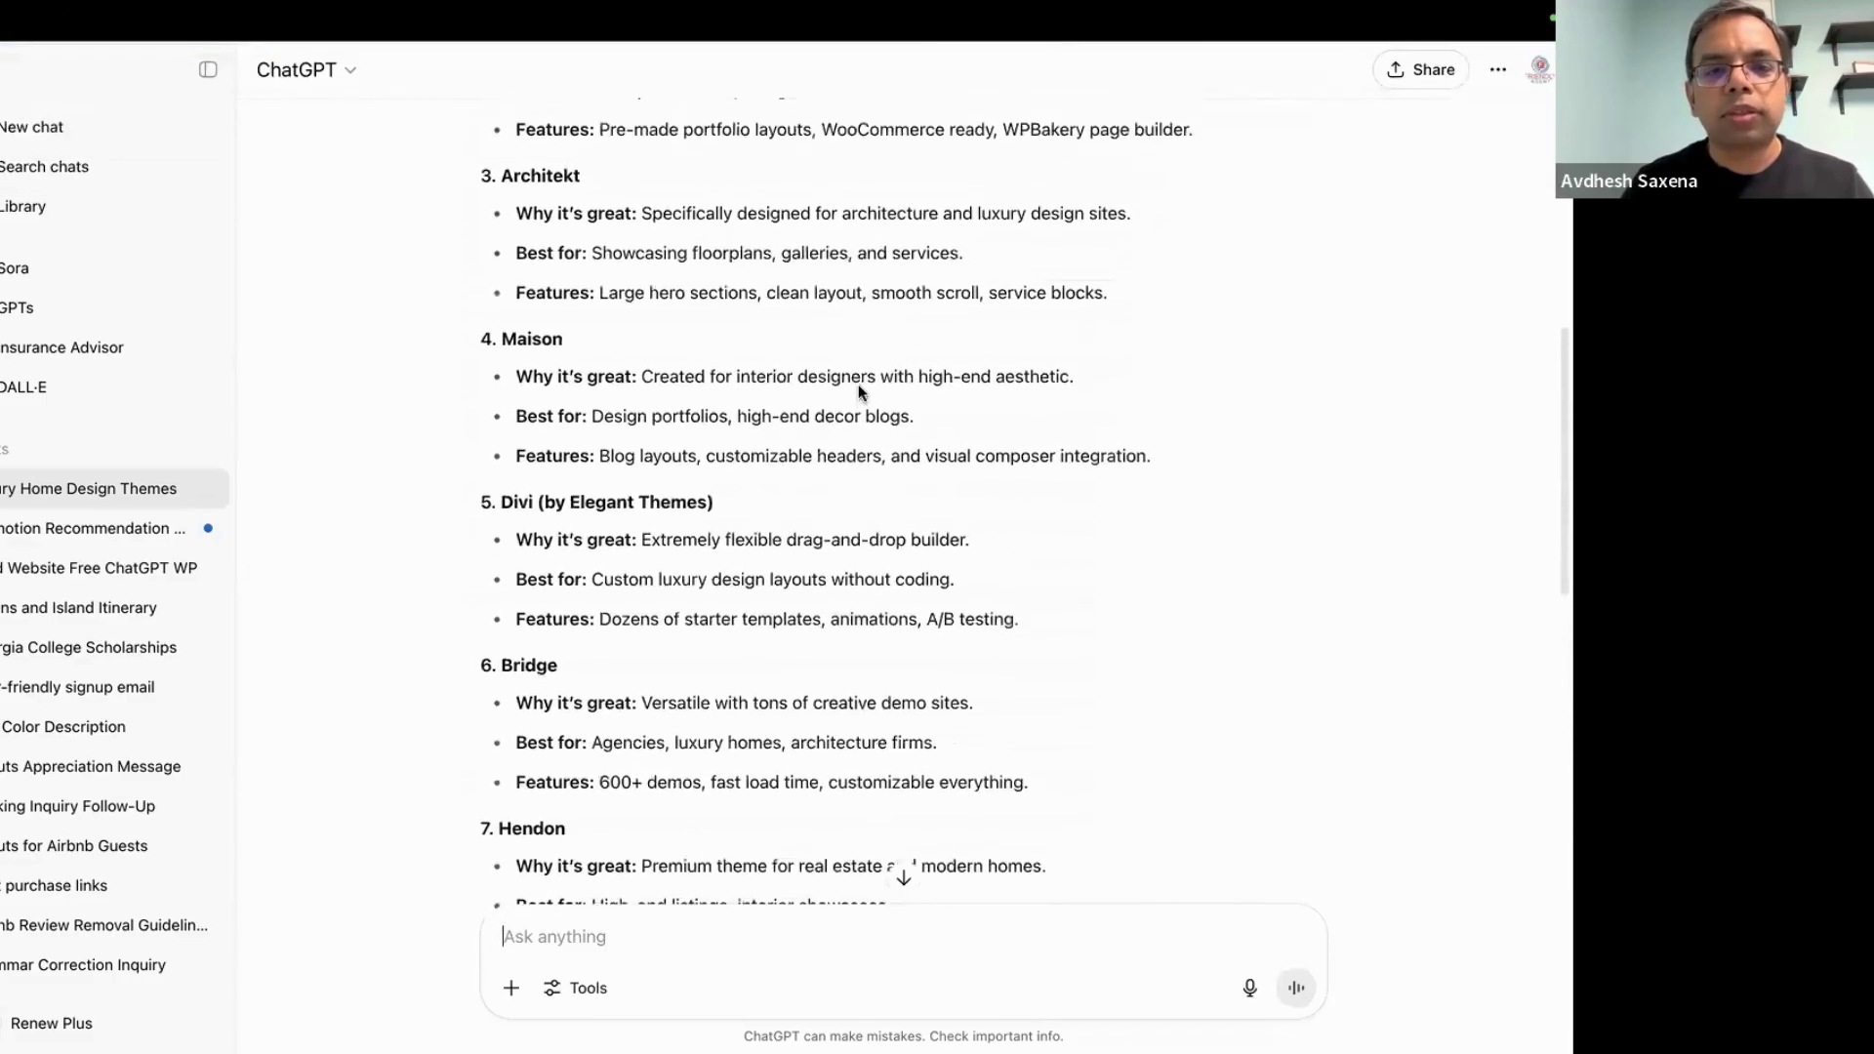
scroll(858, 384, "down", 3)
Switch from ChatGPT to the site's WordPress admin and open its installed themes page
mouse_move(932, 10)
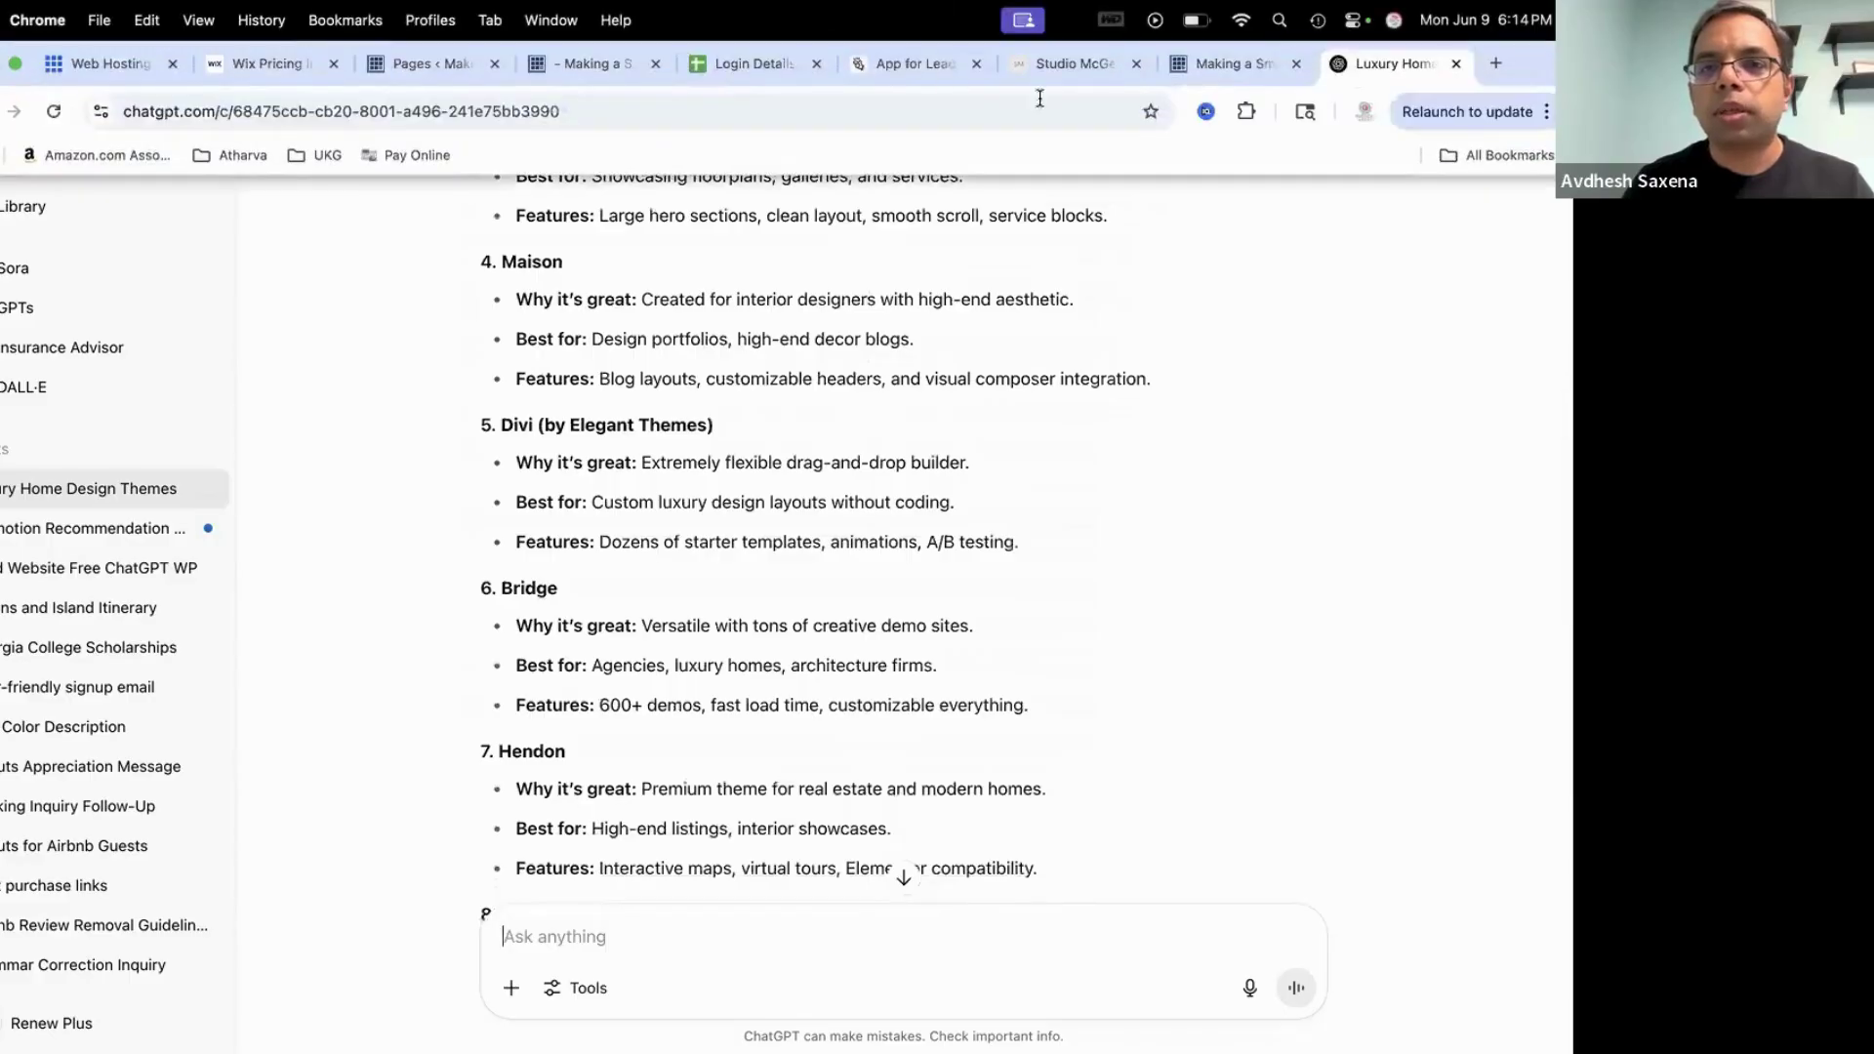
left_click(1210, 64)
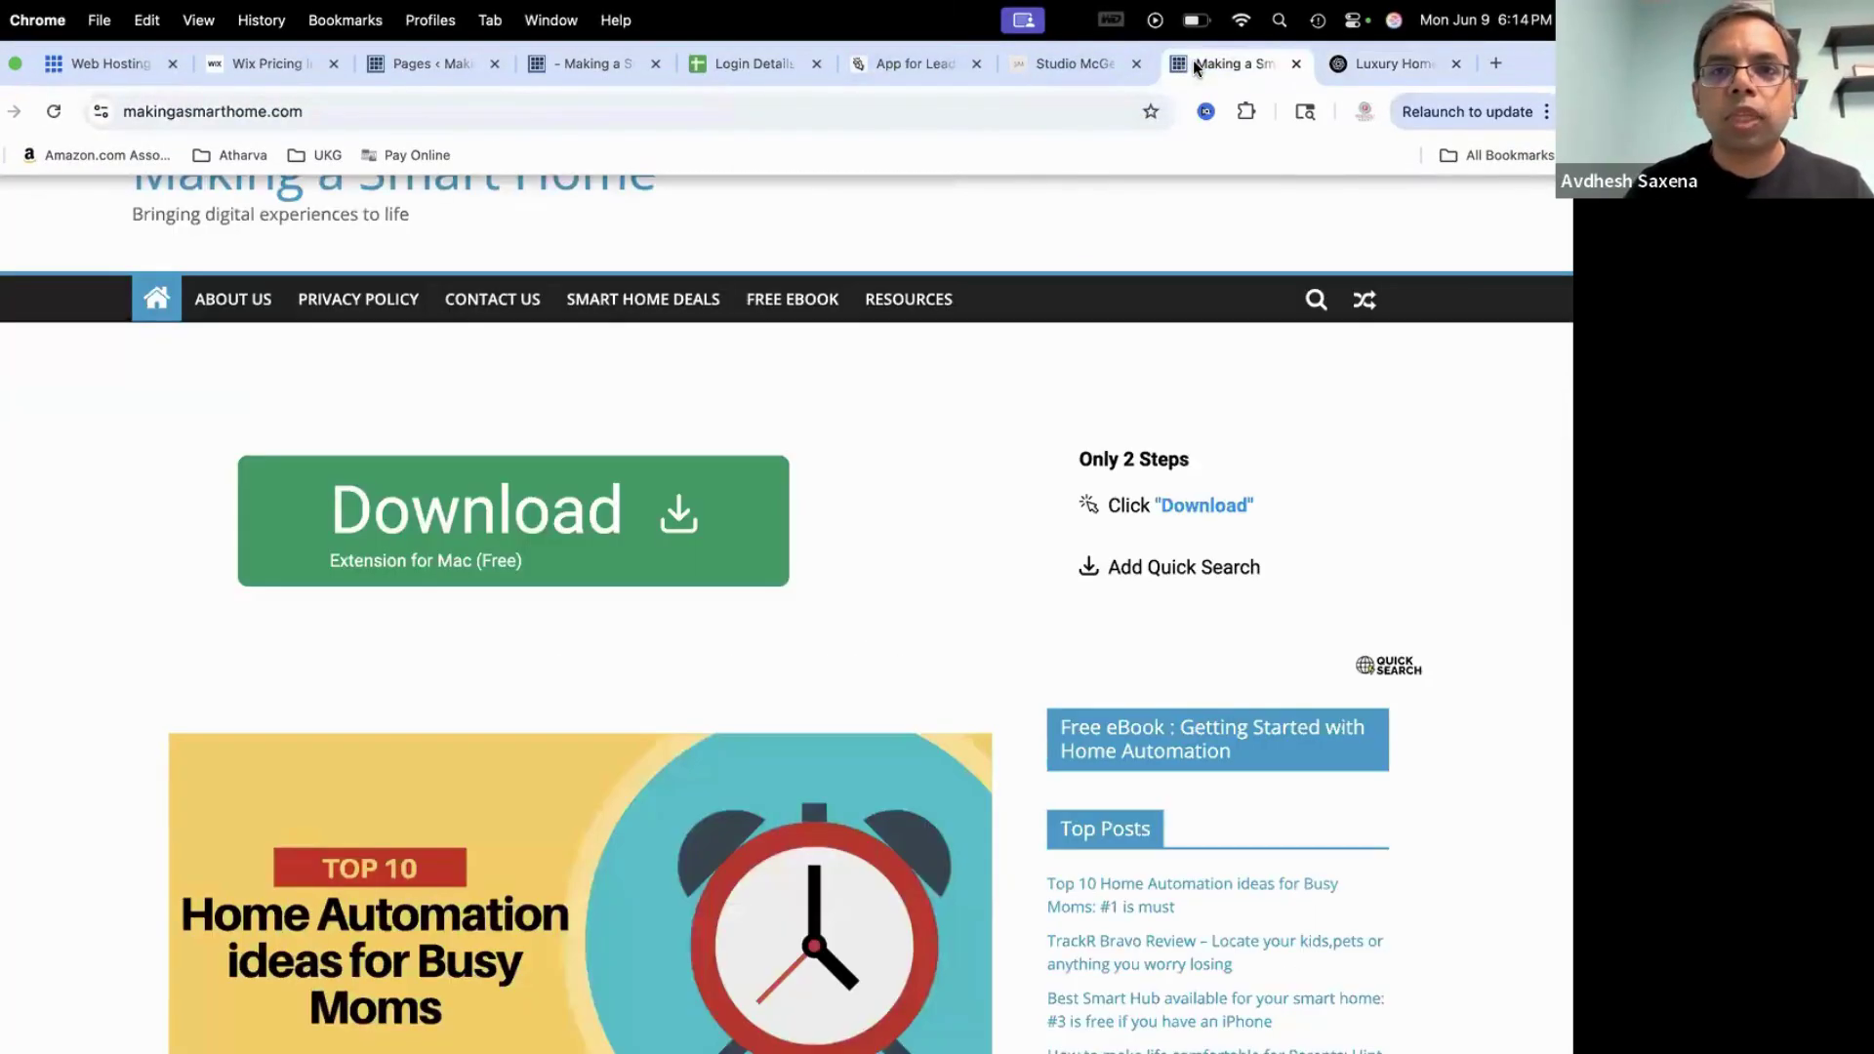
left_click(416, 65)
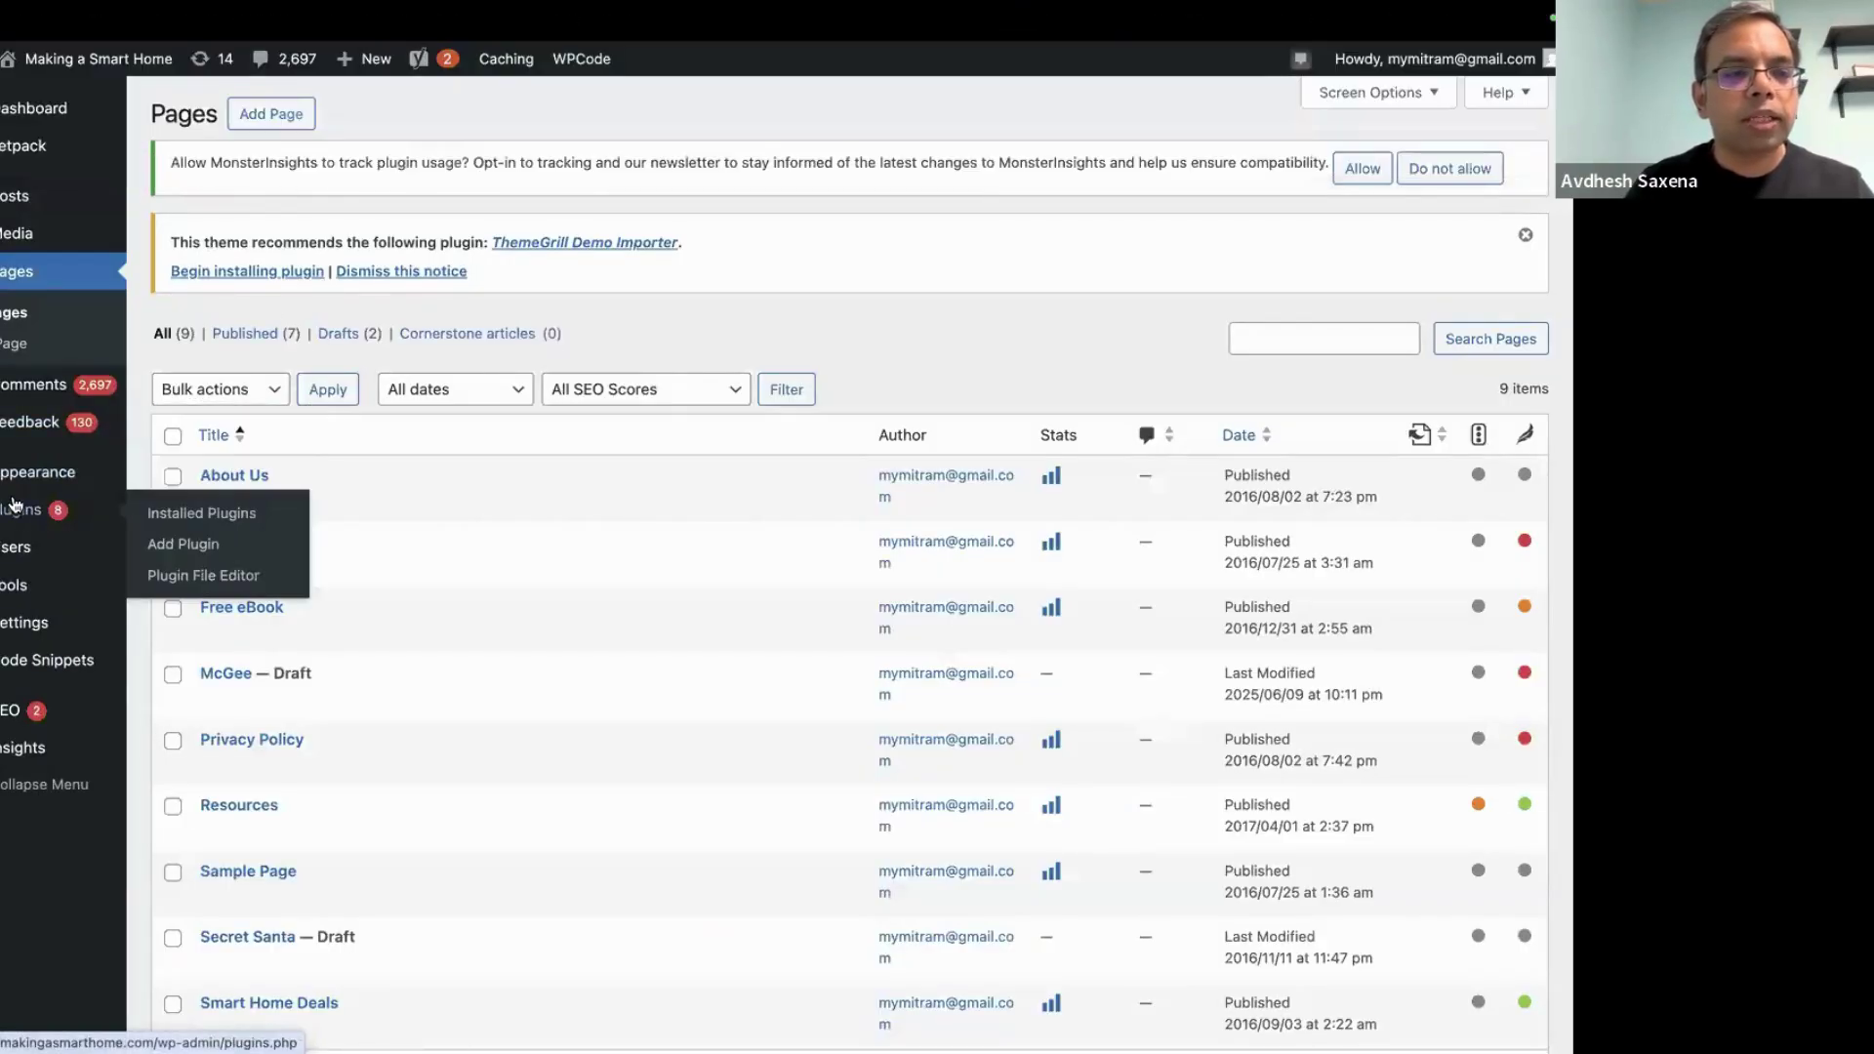
mouse_move(17, 473)
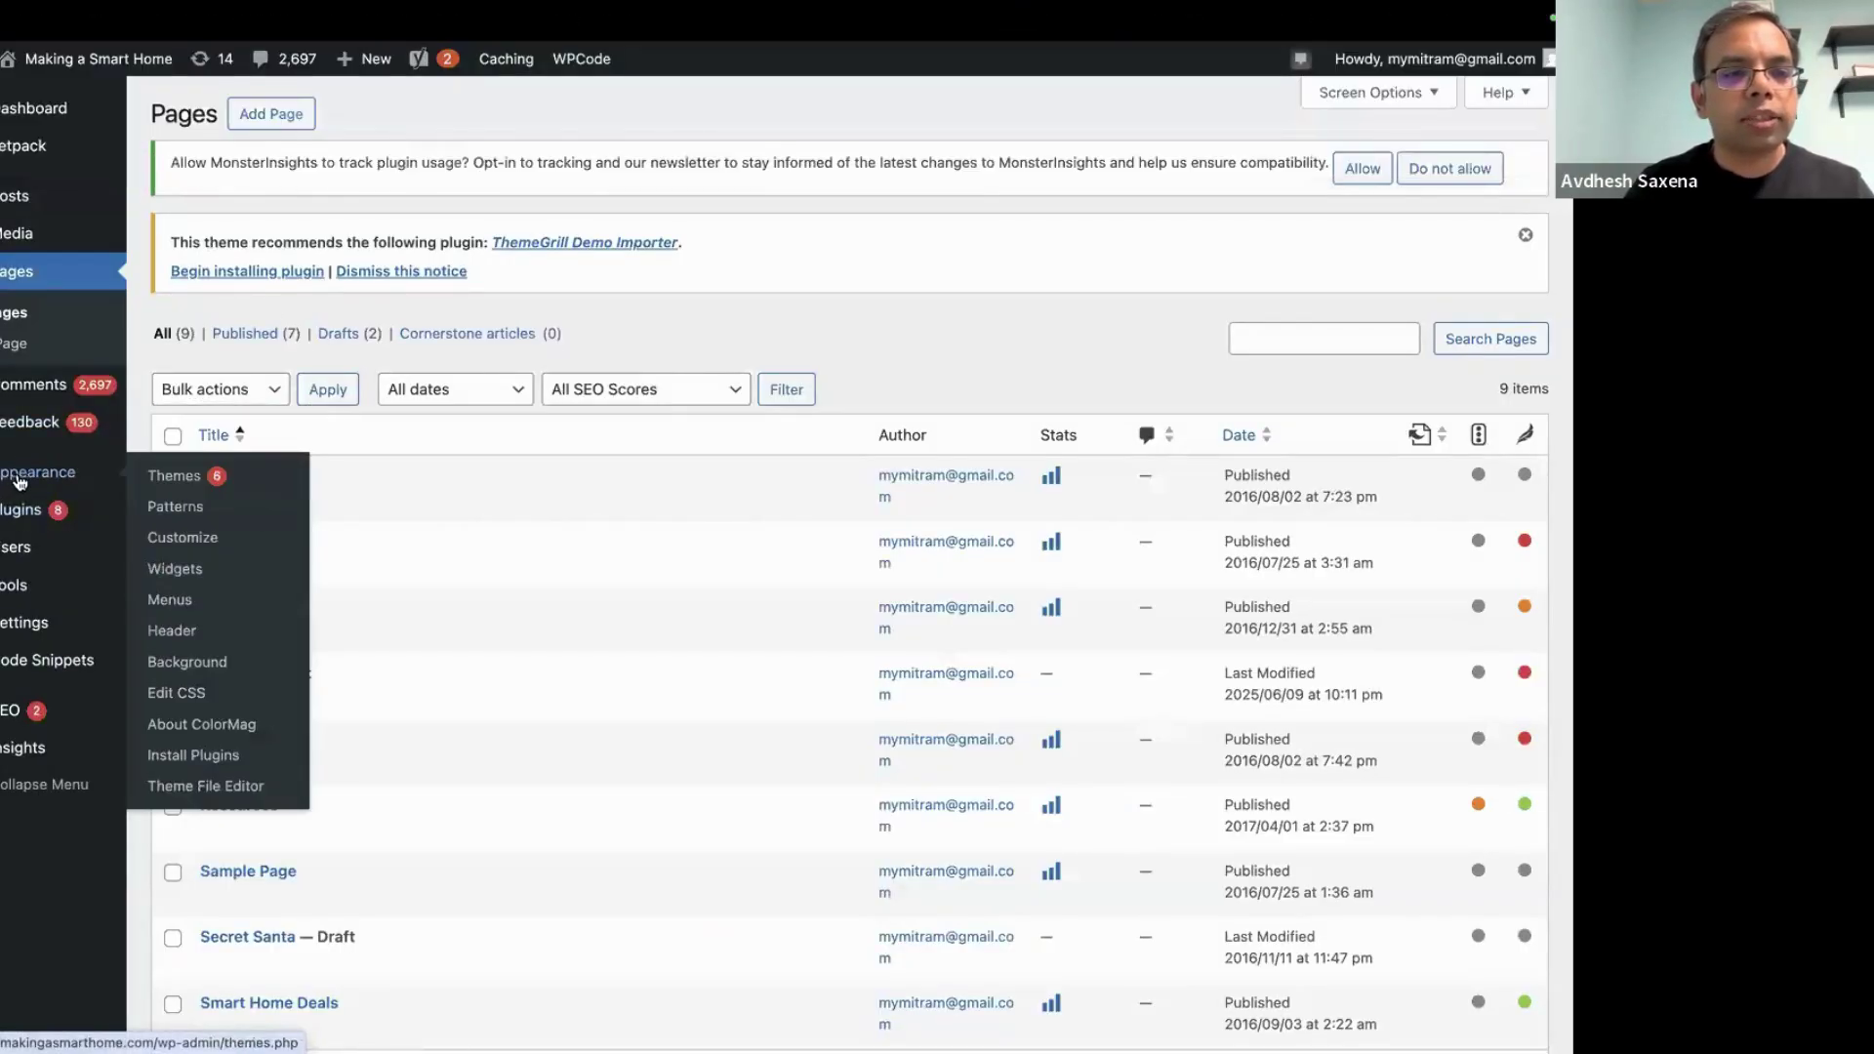
left_click(168, 480)
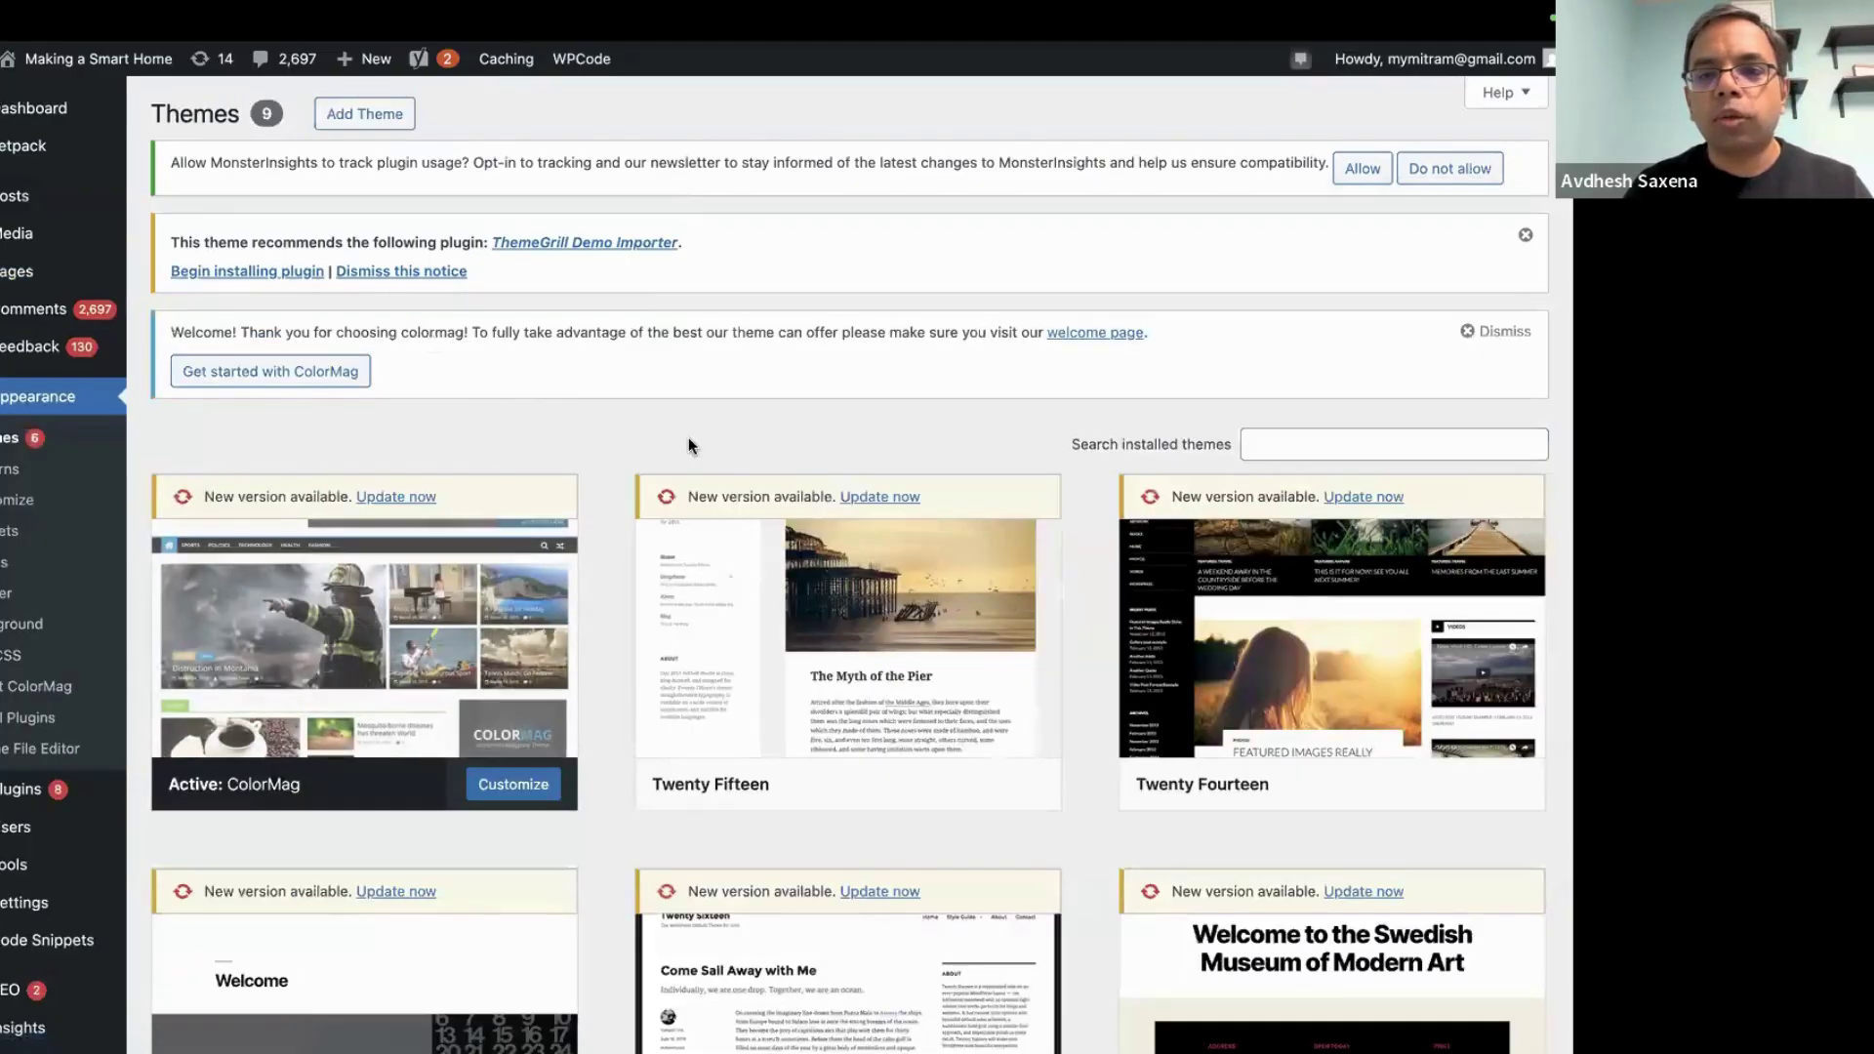
Return to the ChatGPT answer and examine the recommended premium themes for luxury home design
mouse_move(881, 8)
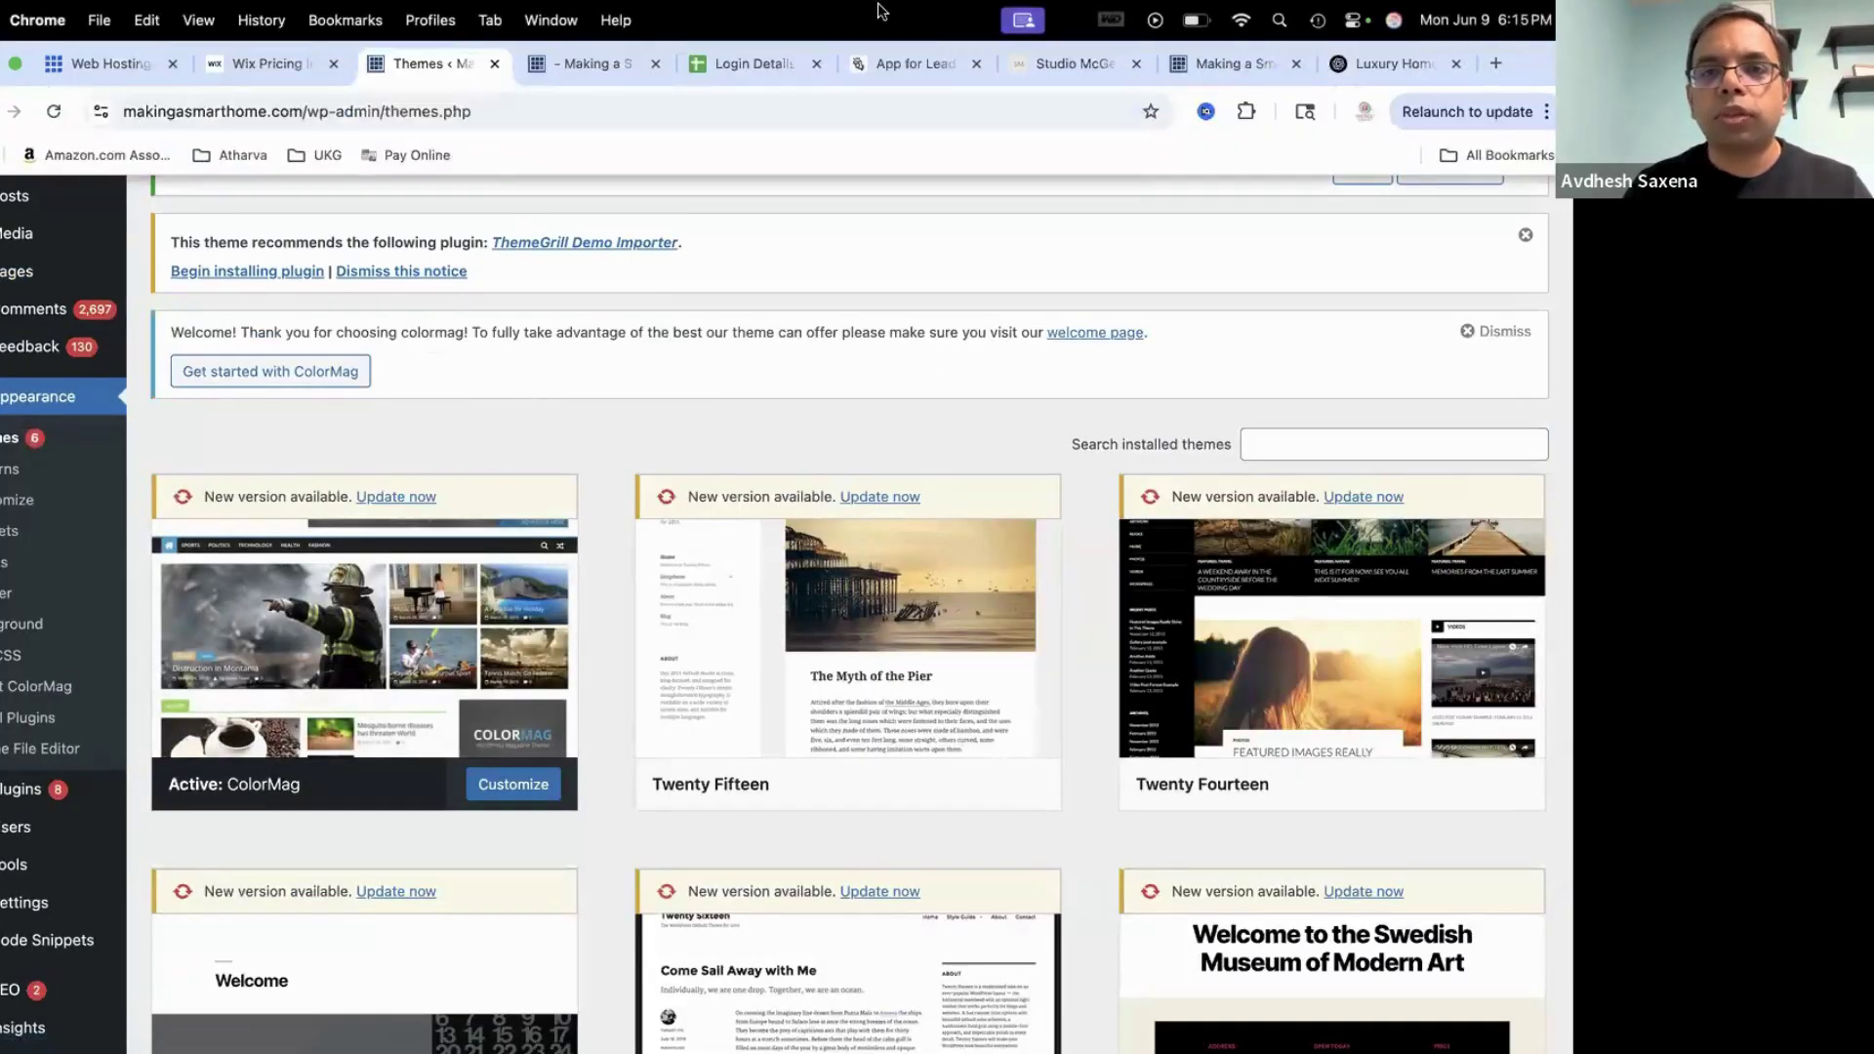
left_click(1365, 65)
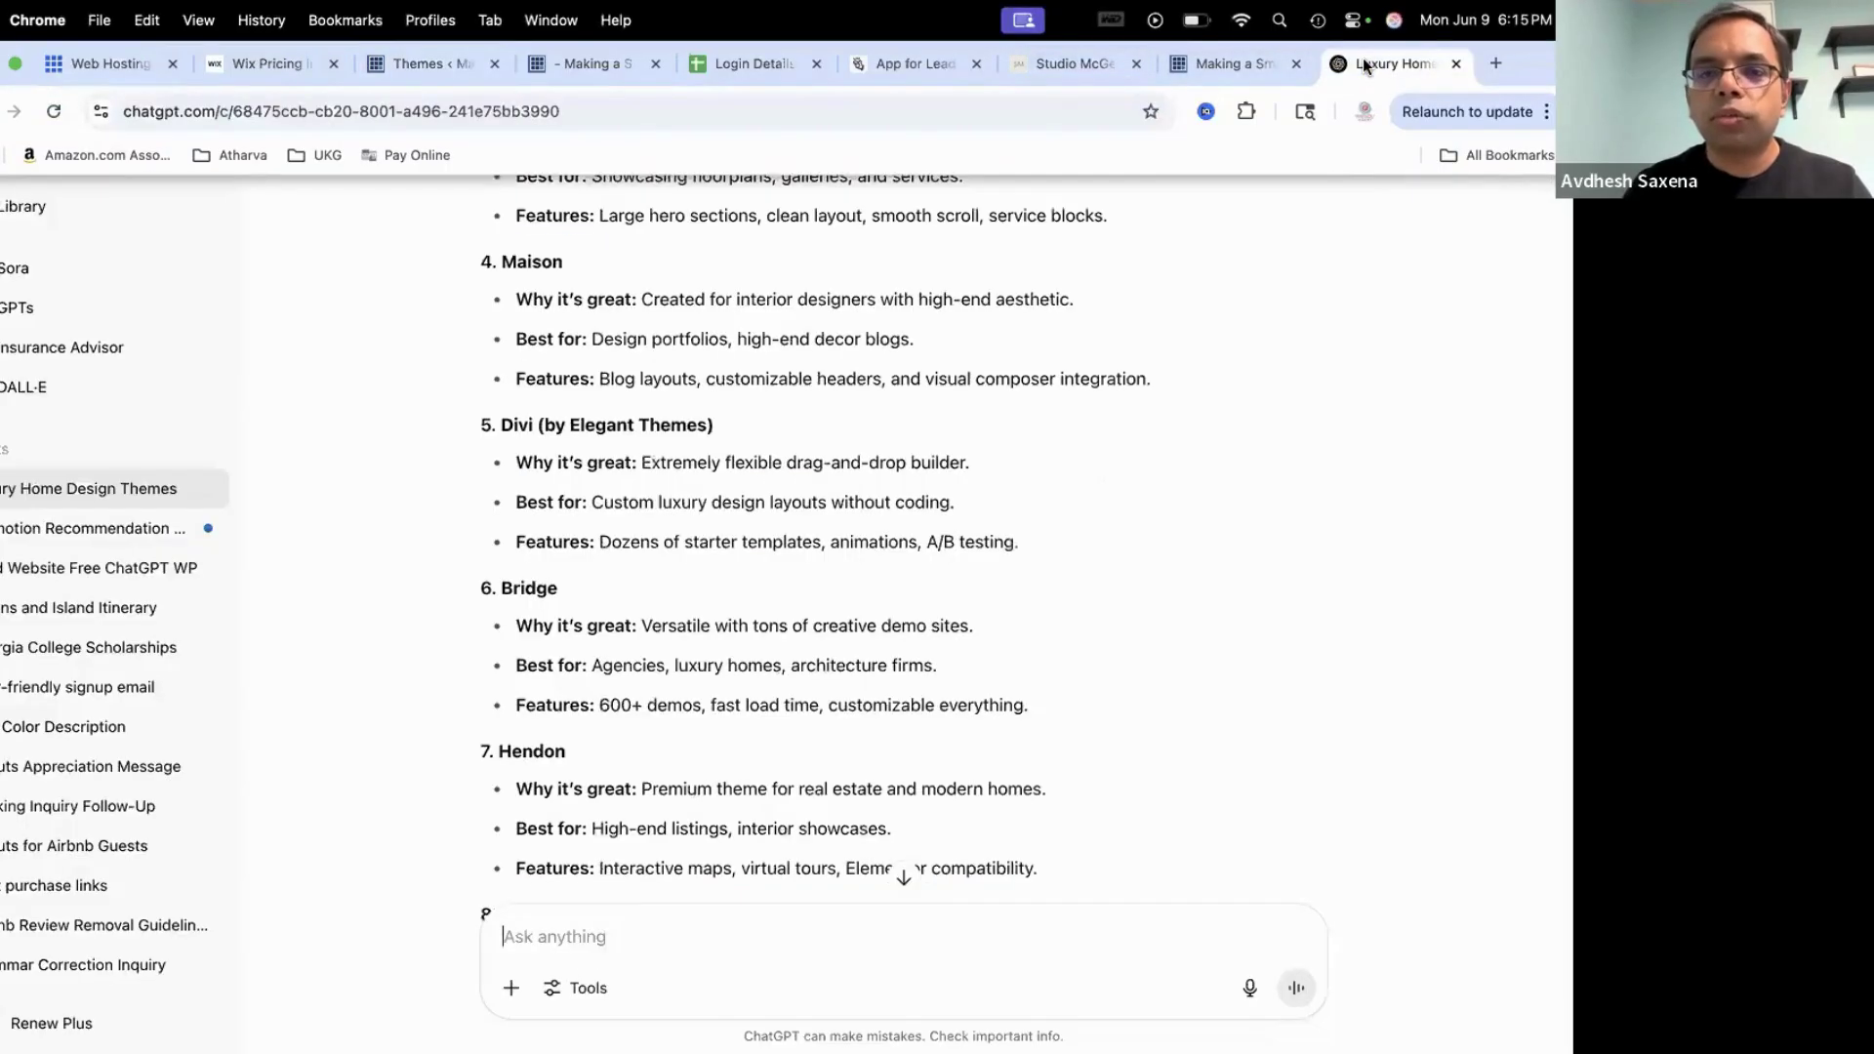
scroll(1116, 587, "down", 5)
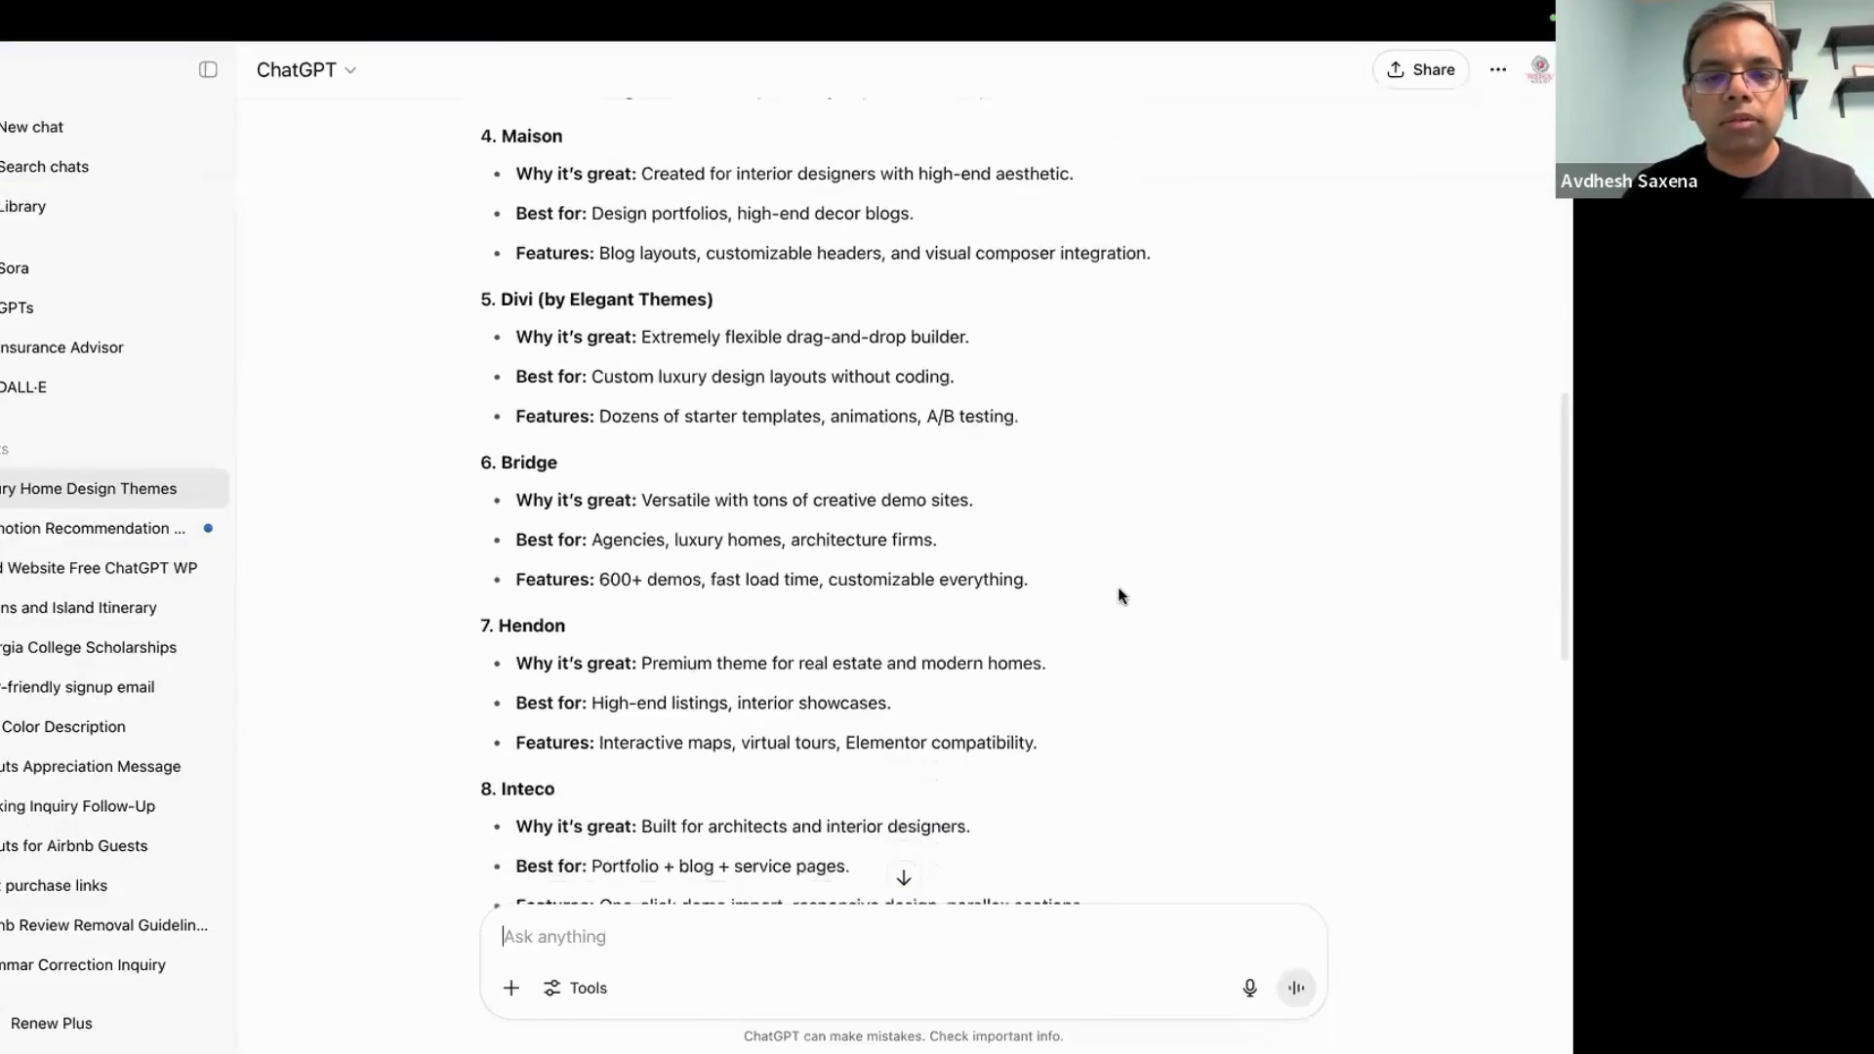
scroll(1119, 596, "up", 10)
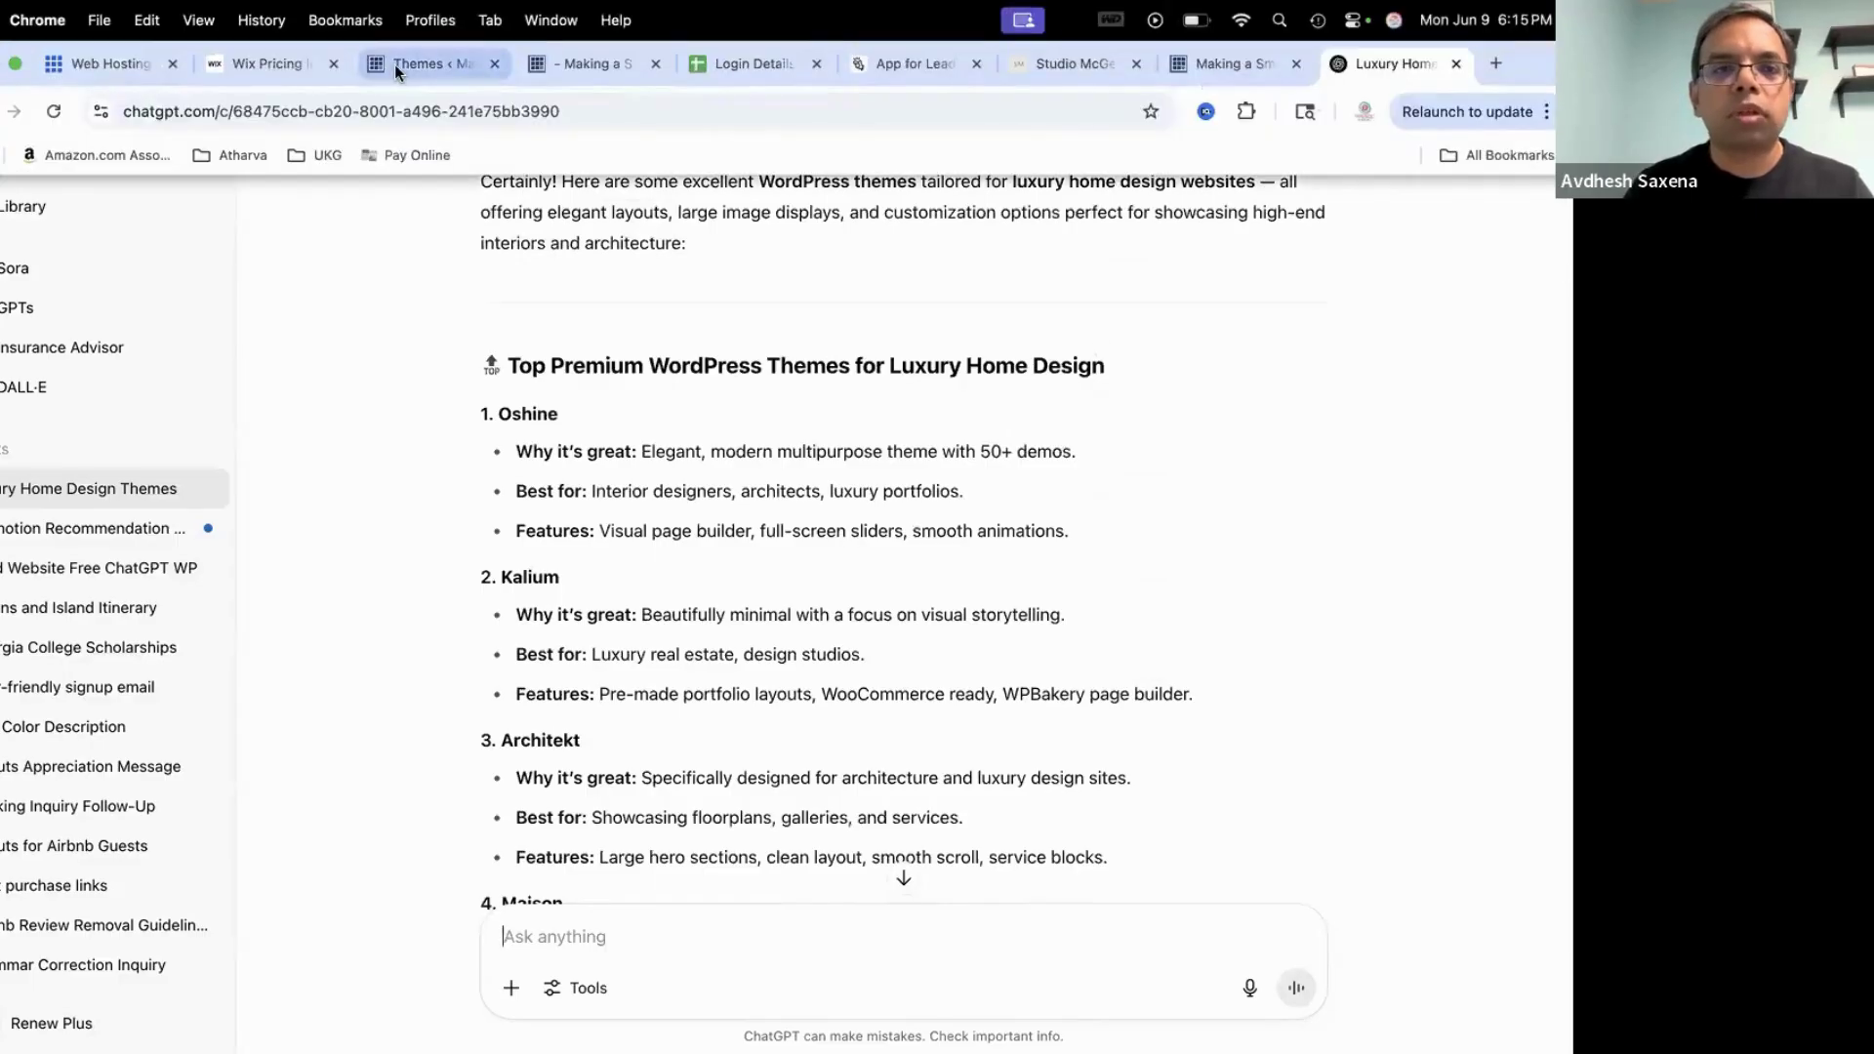
Back in the WordPress admin, search the installed themes for "oshine" and clear the search
left_click(394, 64)
left_click(1380, 446)
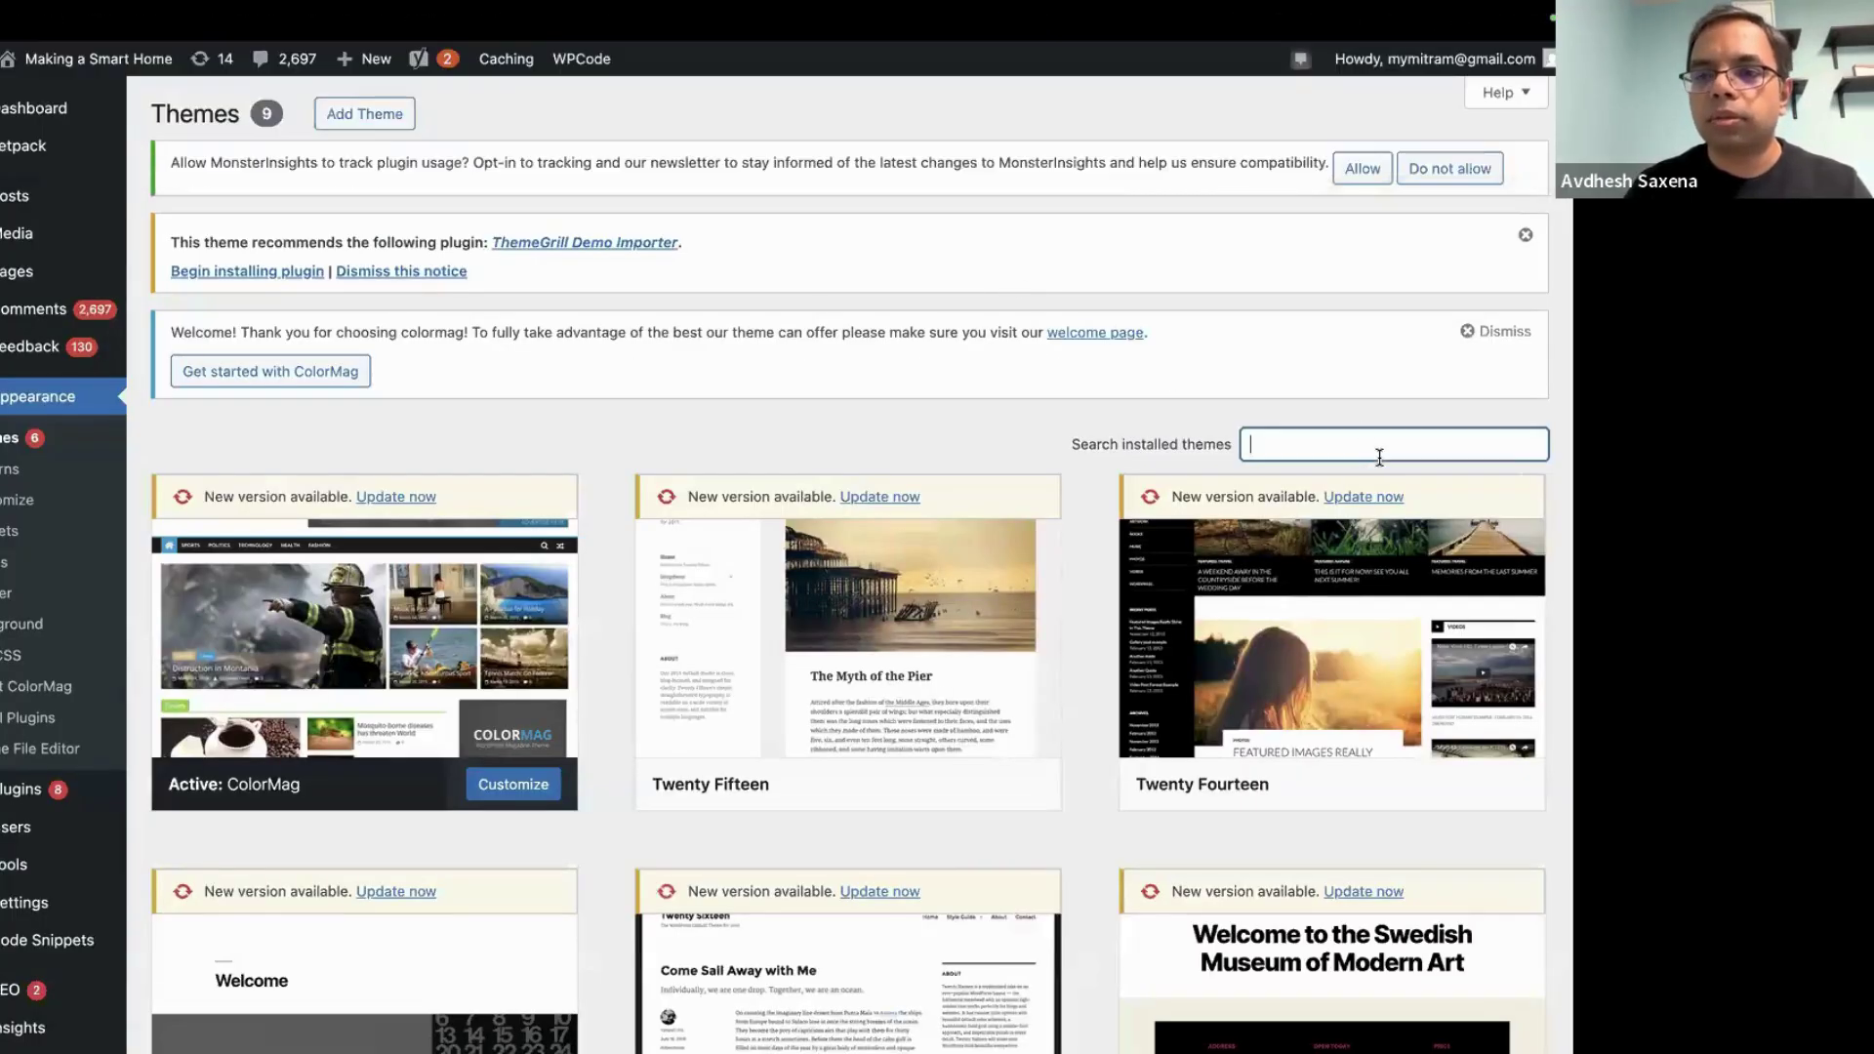
type("oshine")
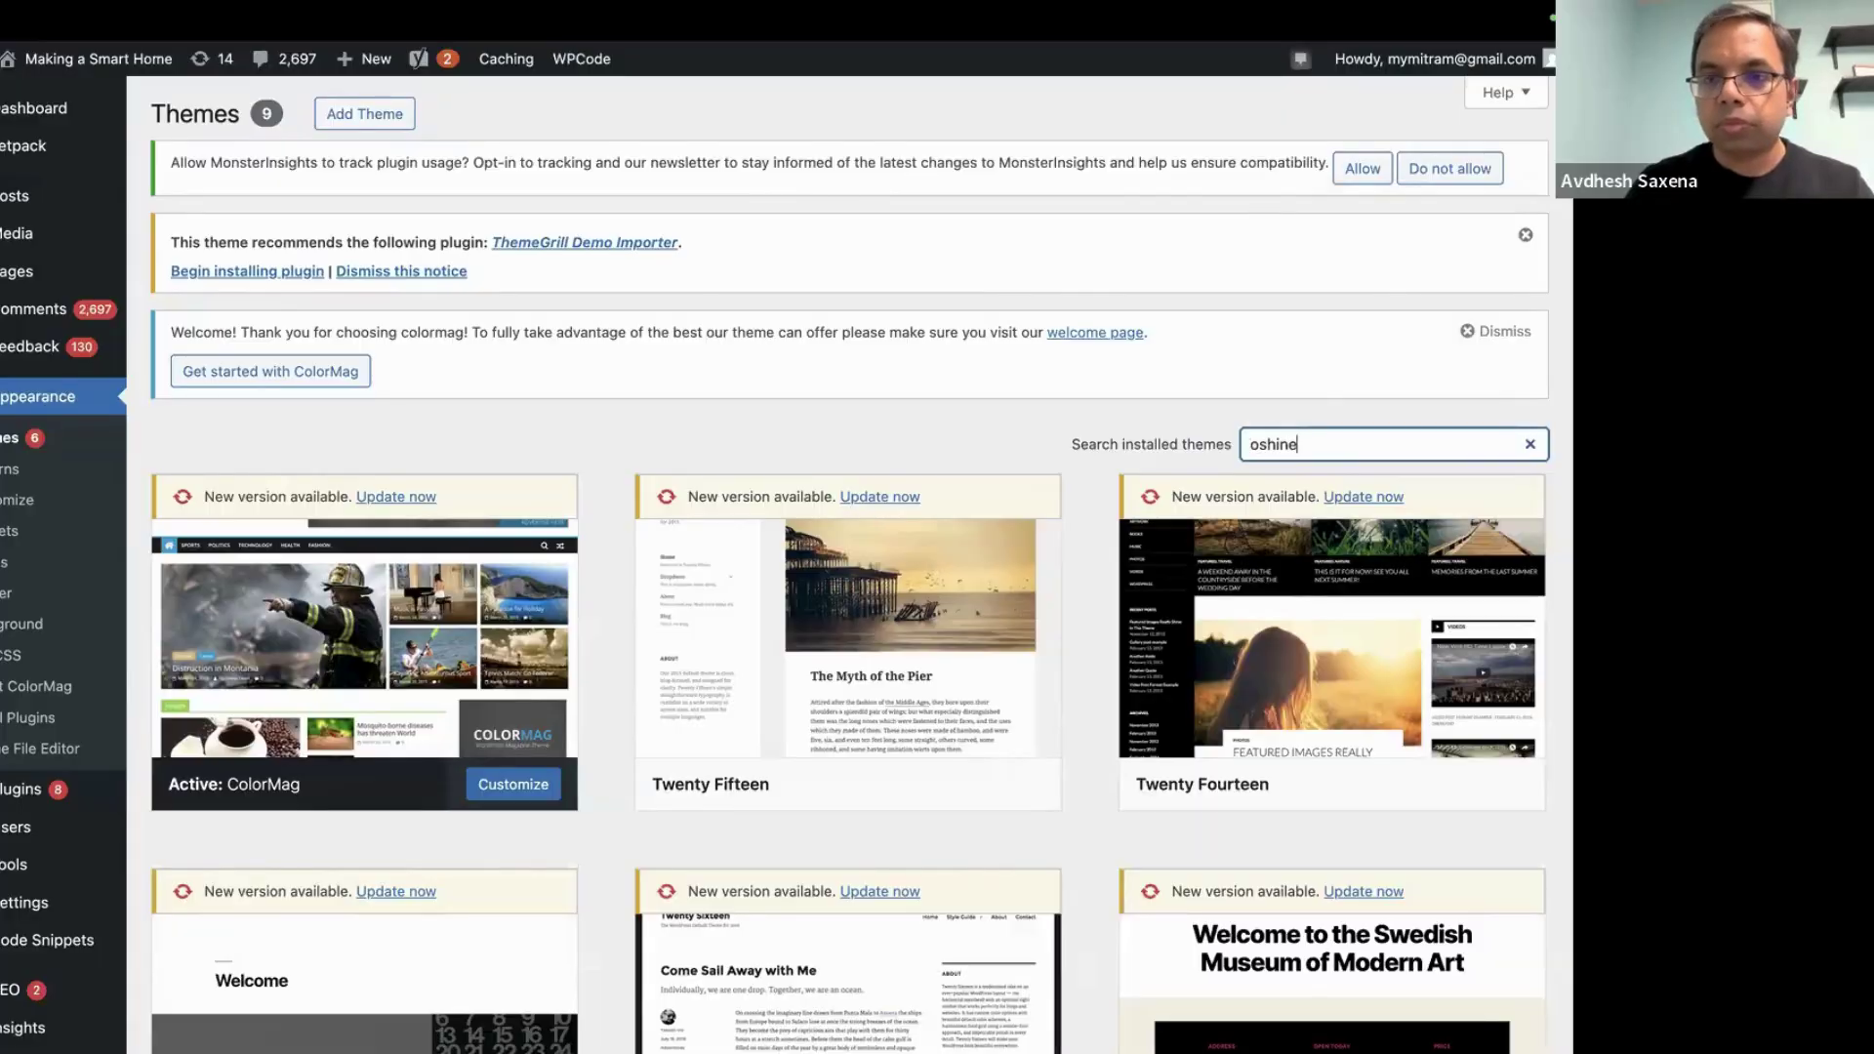
key("BackSpace")
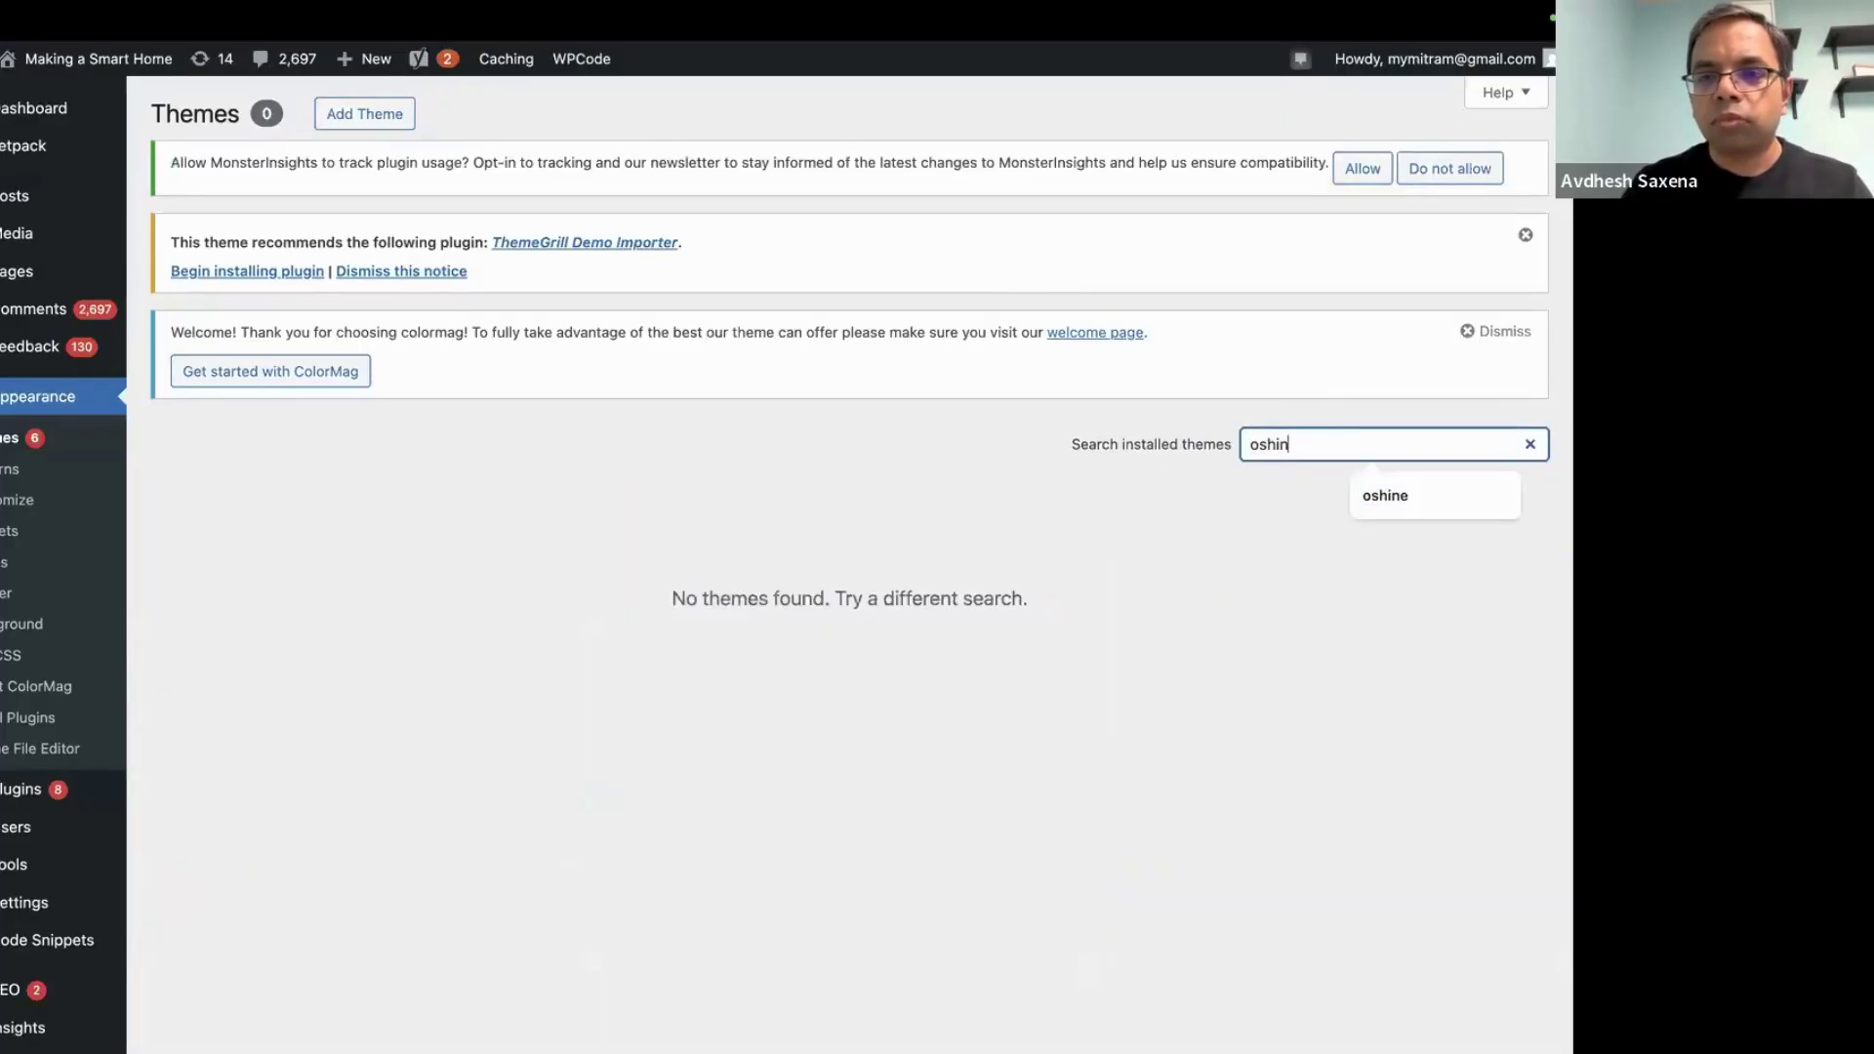
key("BackSpace")
key("BackSpace")
key("BackSpace")
key("BackSpace")
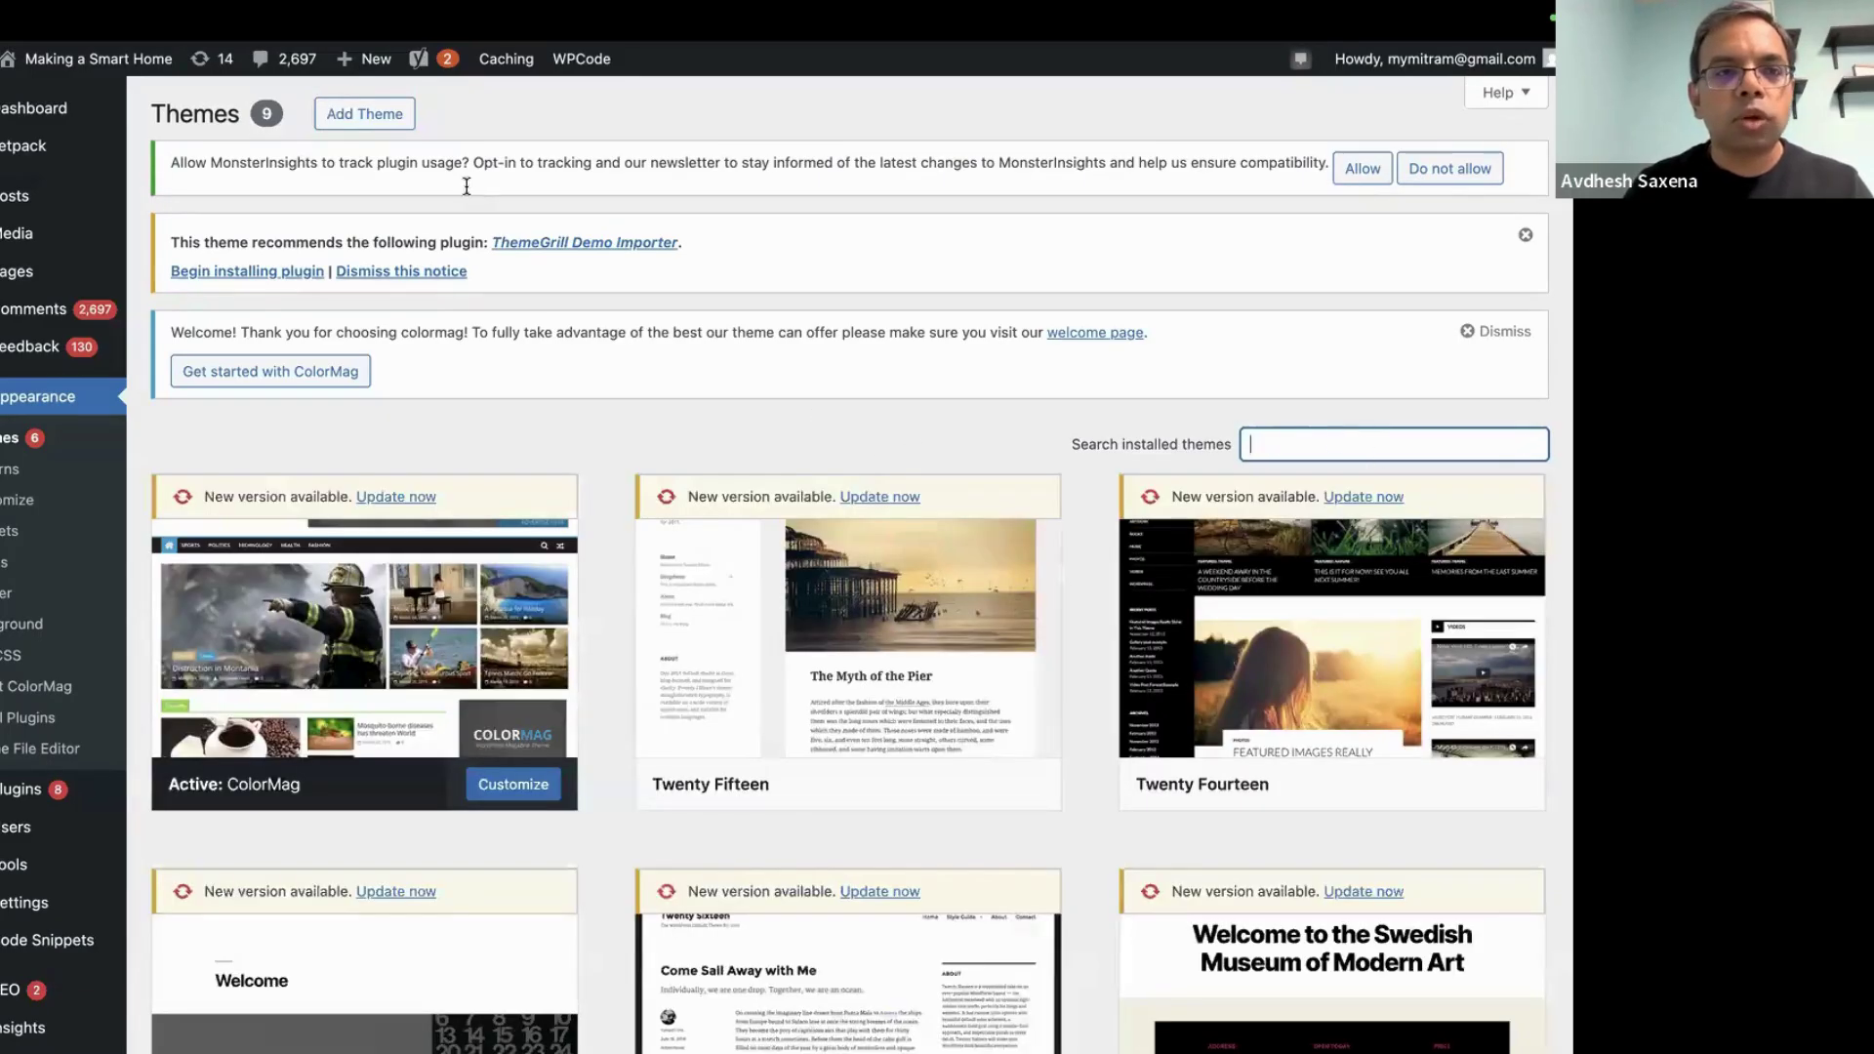
Start adding a new theme and search the theme directory for "oshine"
left_click(370, 123)
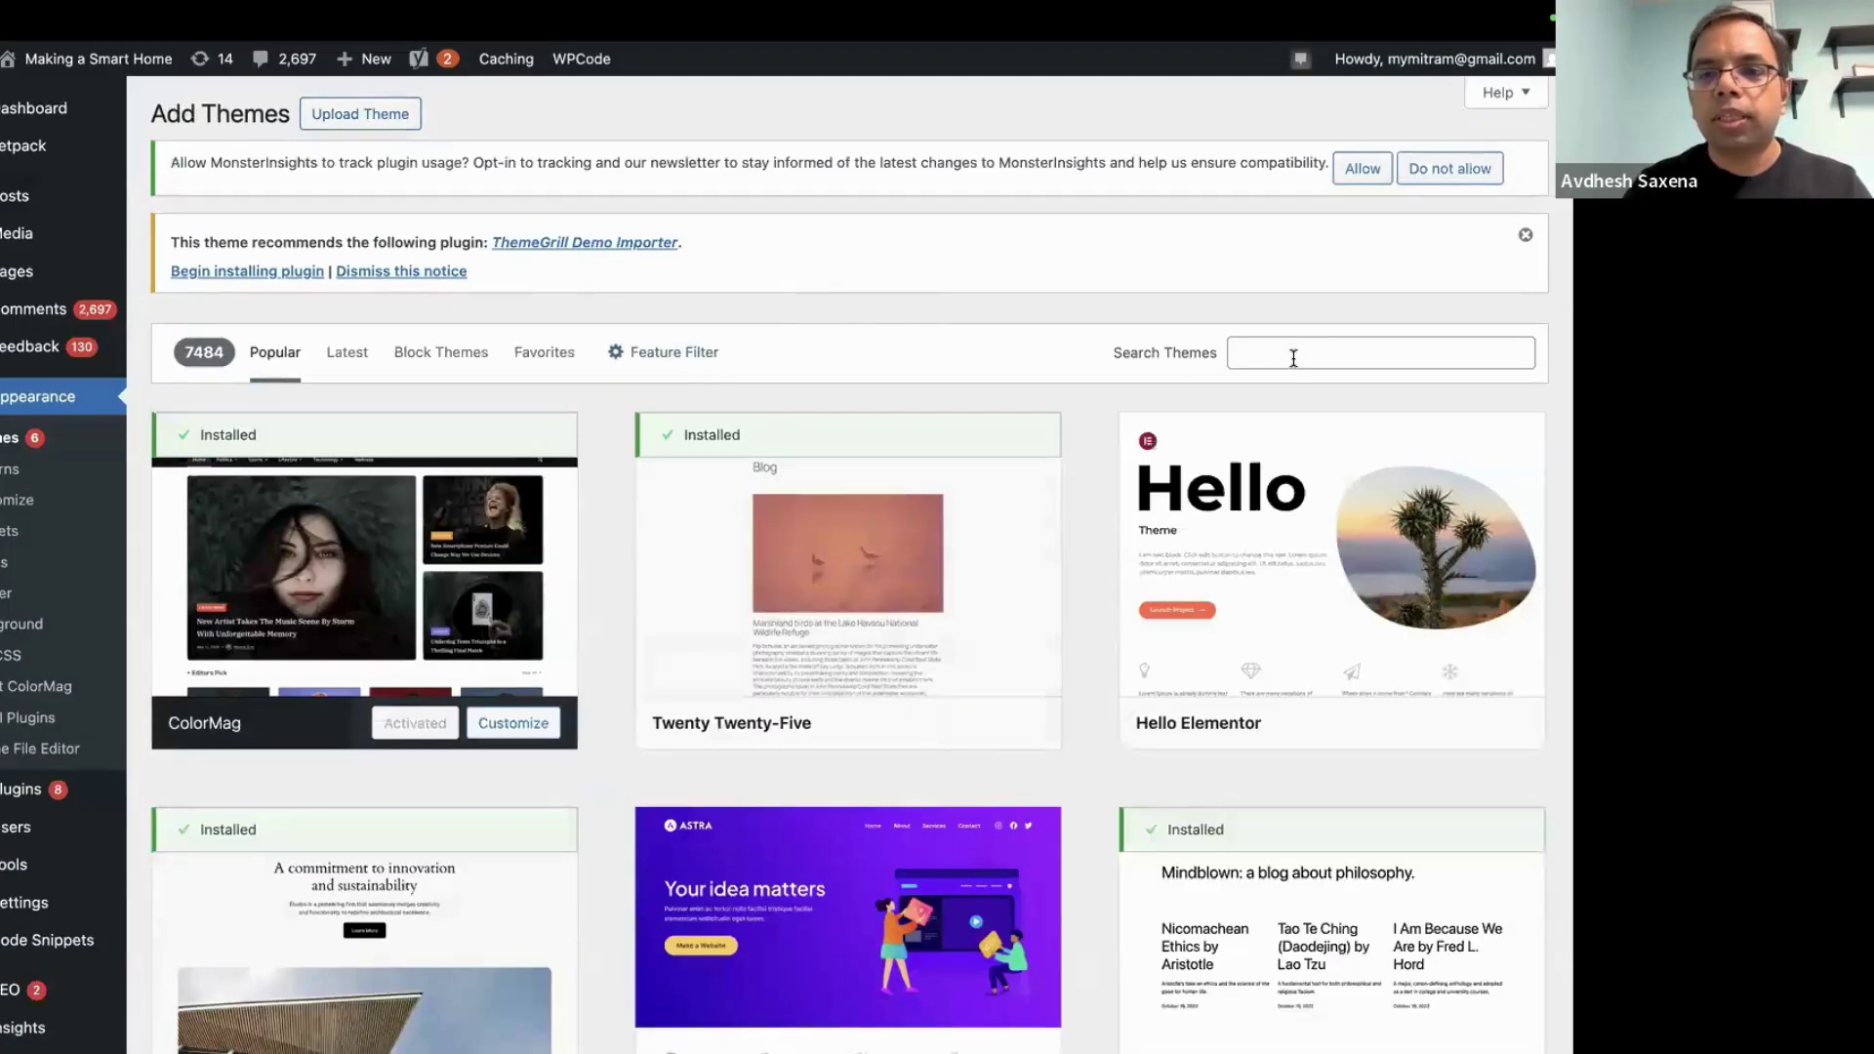
left_click(1293, 358)
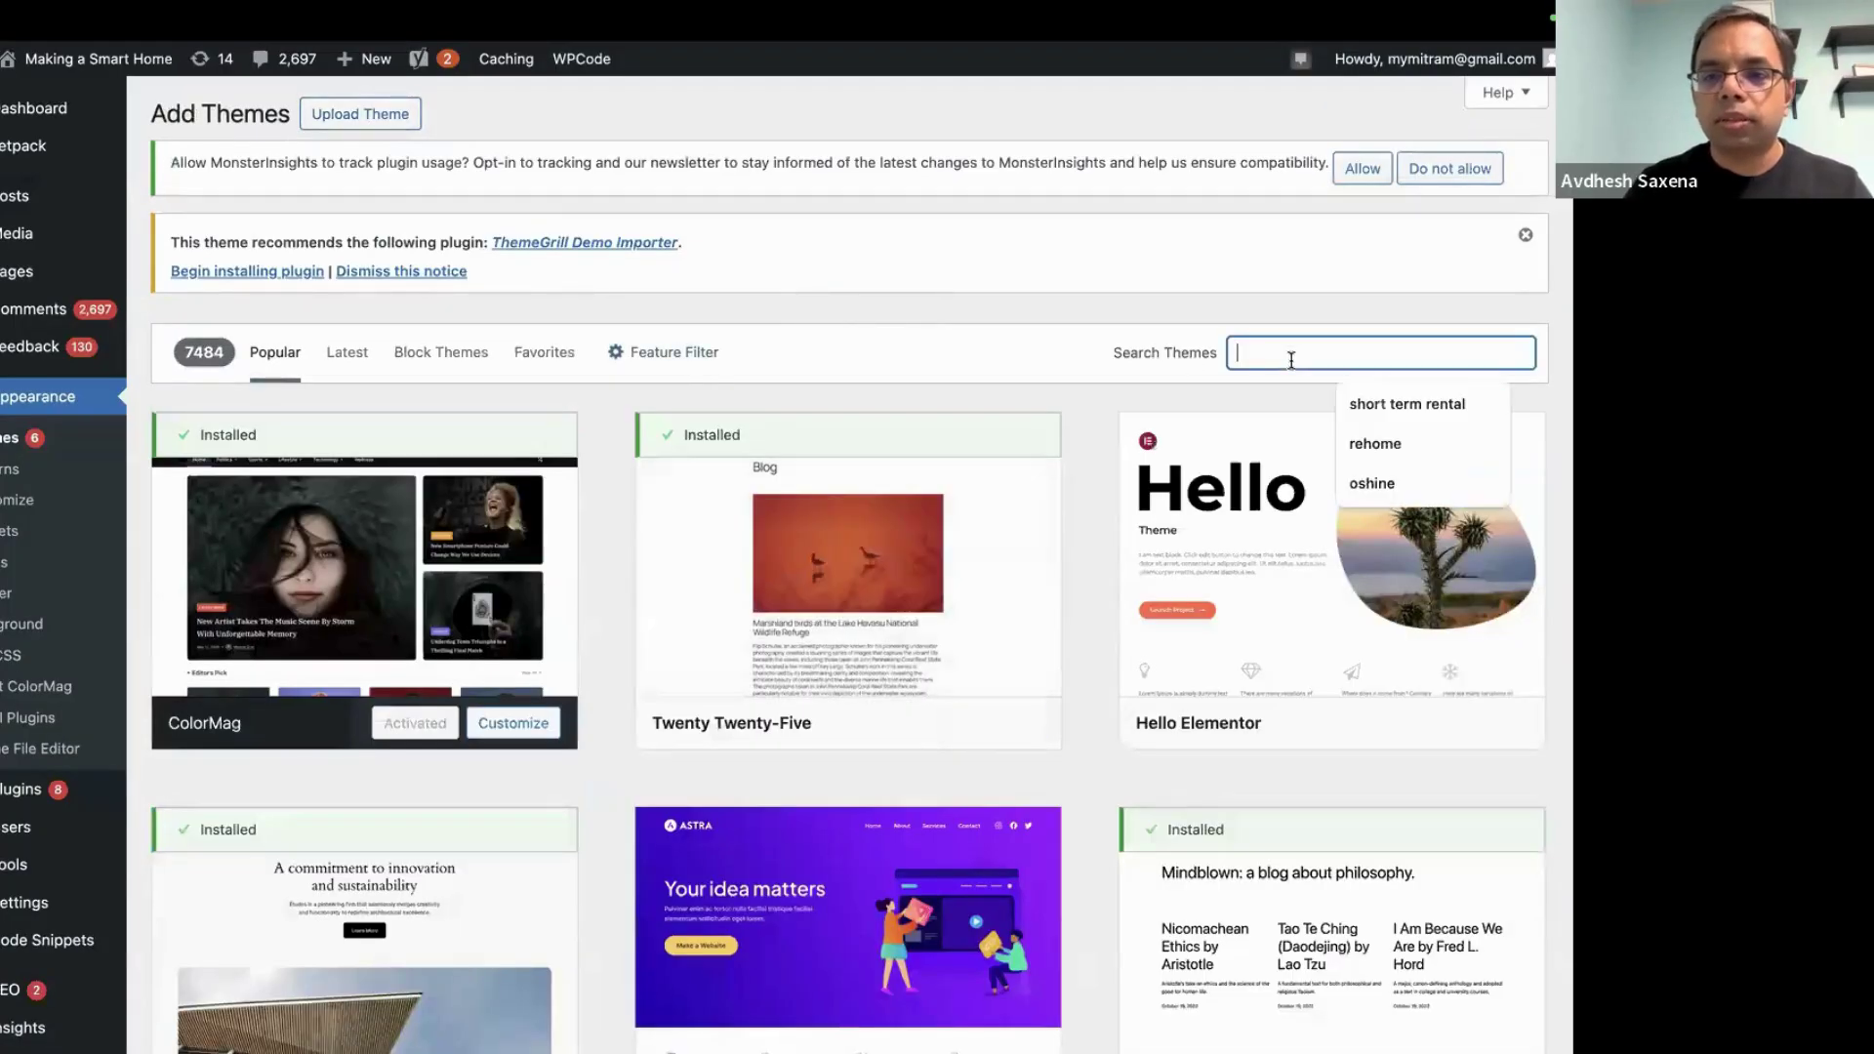
type("oshine")
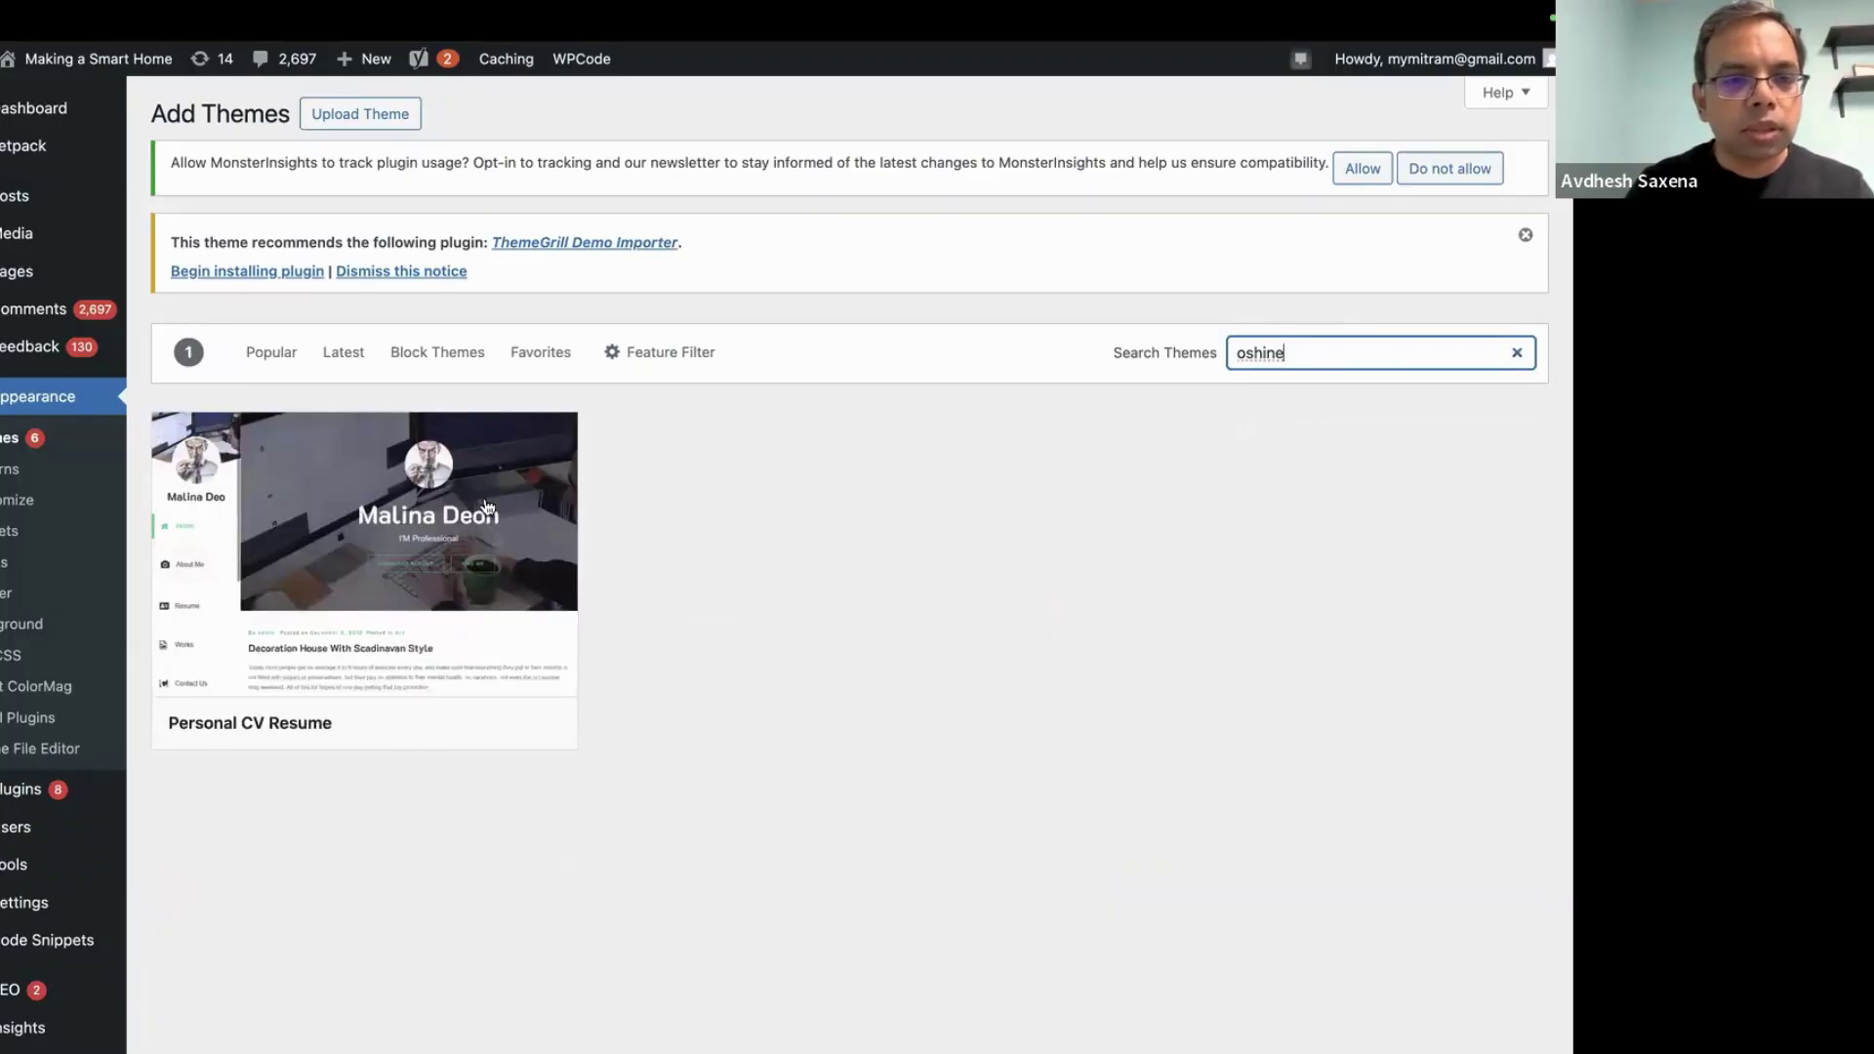
mouse_move(487, 506)
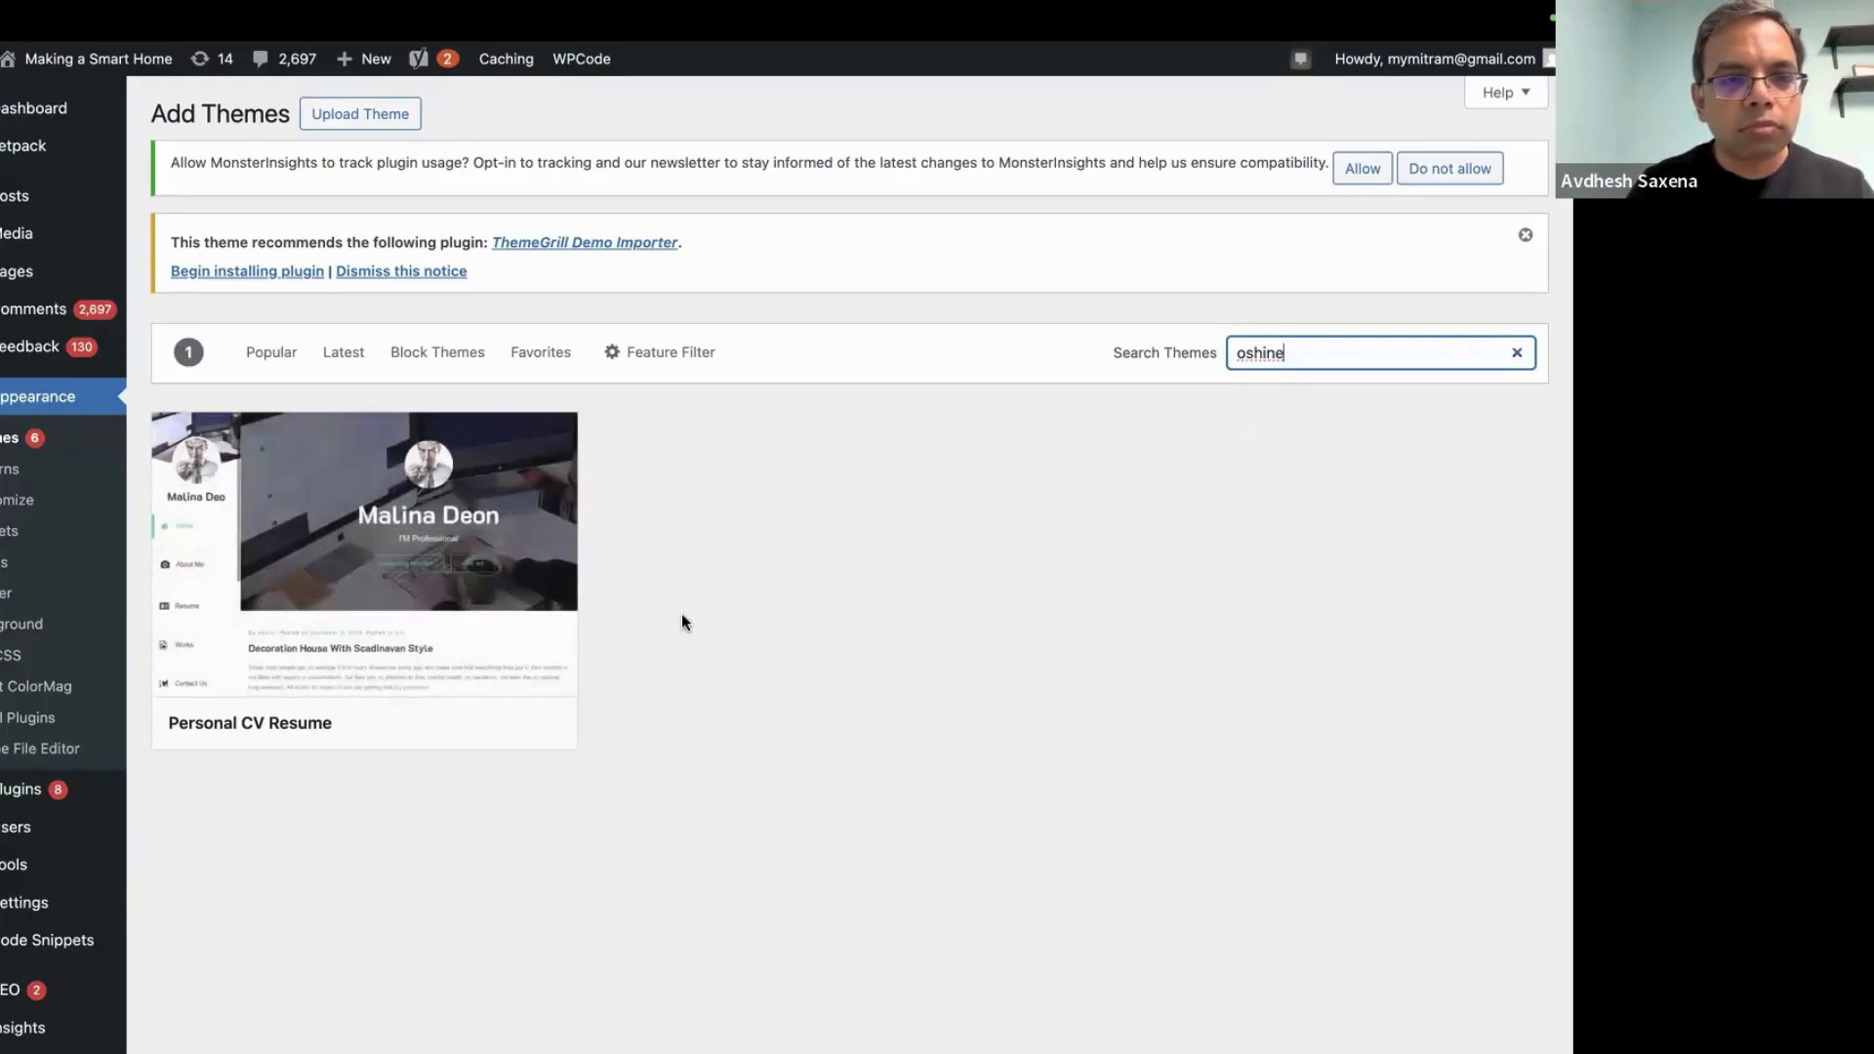
Search the theme directory for "luxury home design" instead, look through the Home Styling Interior theme's full preview and close it
key("BackSpace")
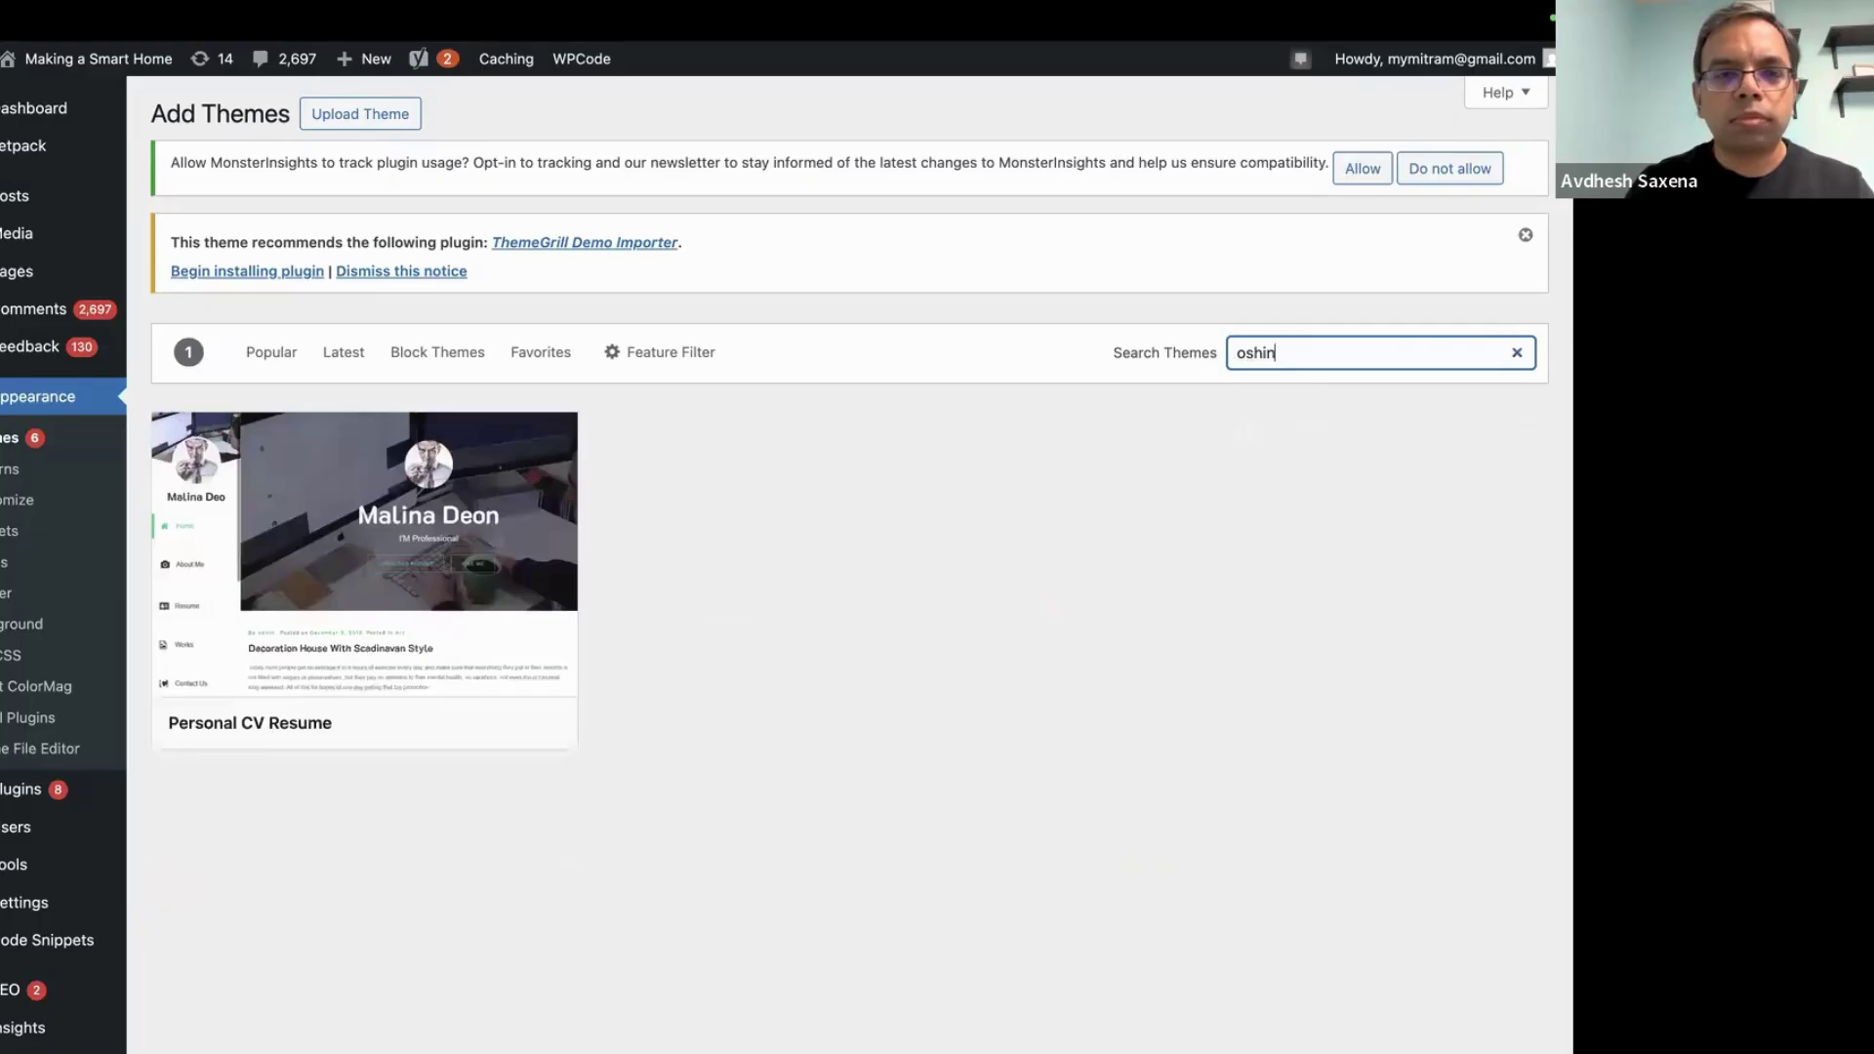
key("BackSpace")
mouse_move(1024, 12)
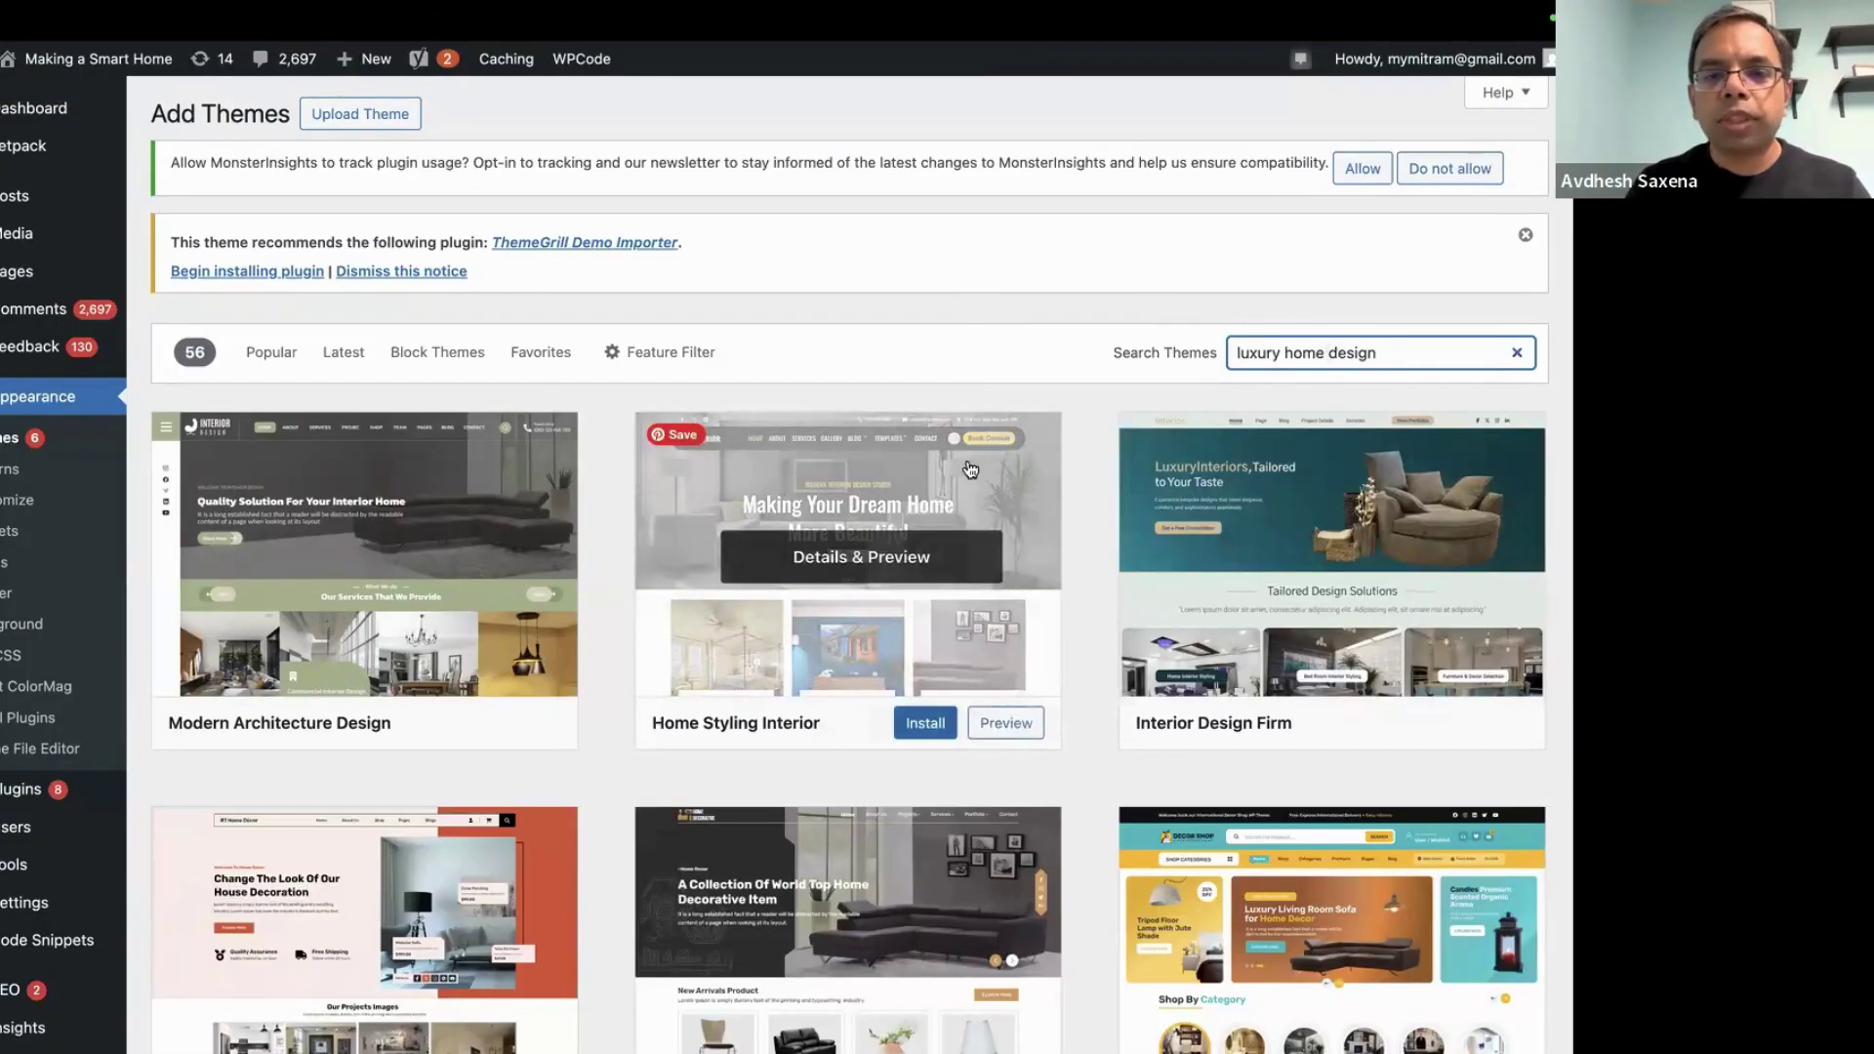
left_click(852, 561)
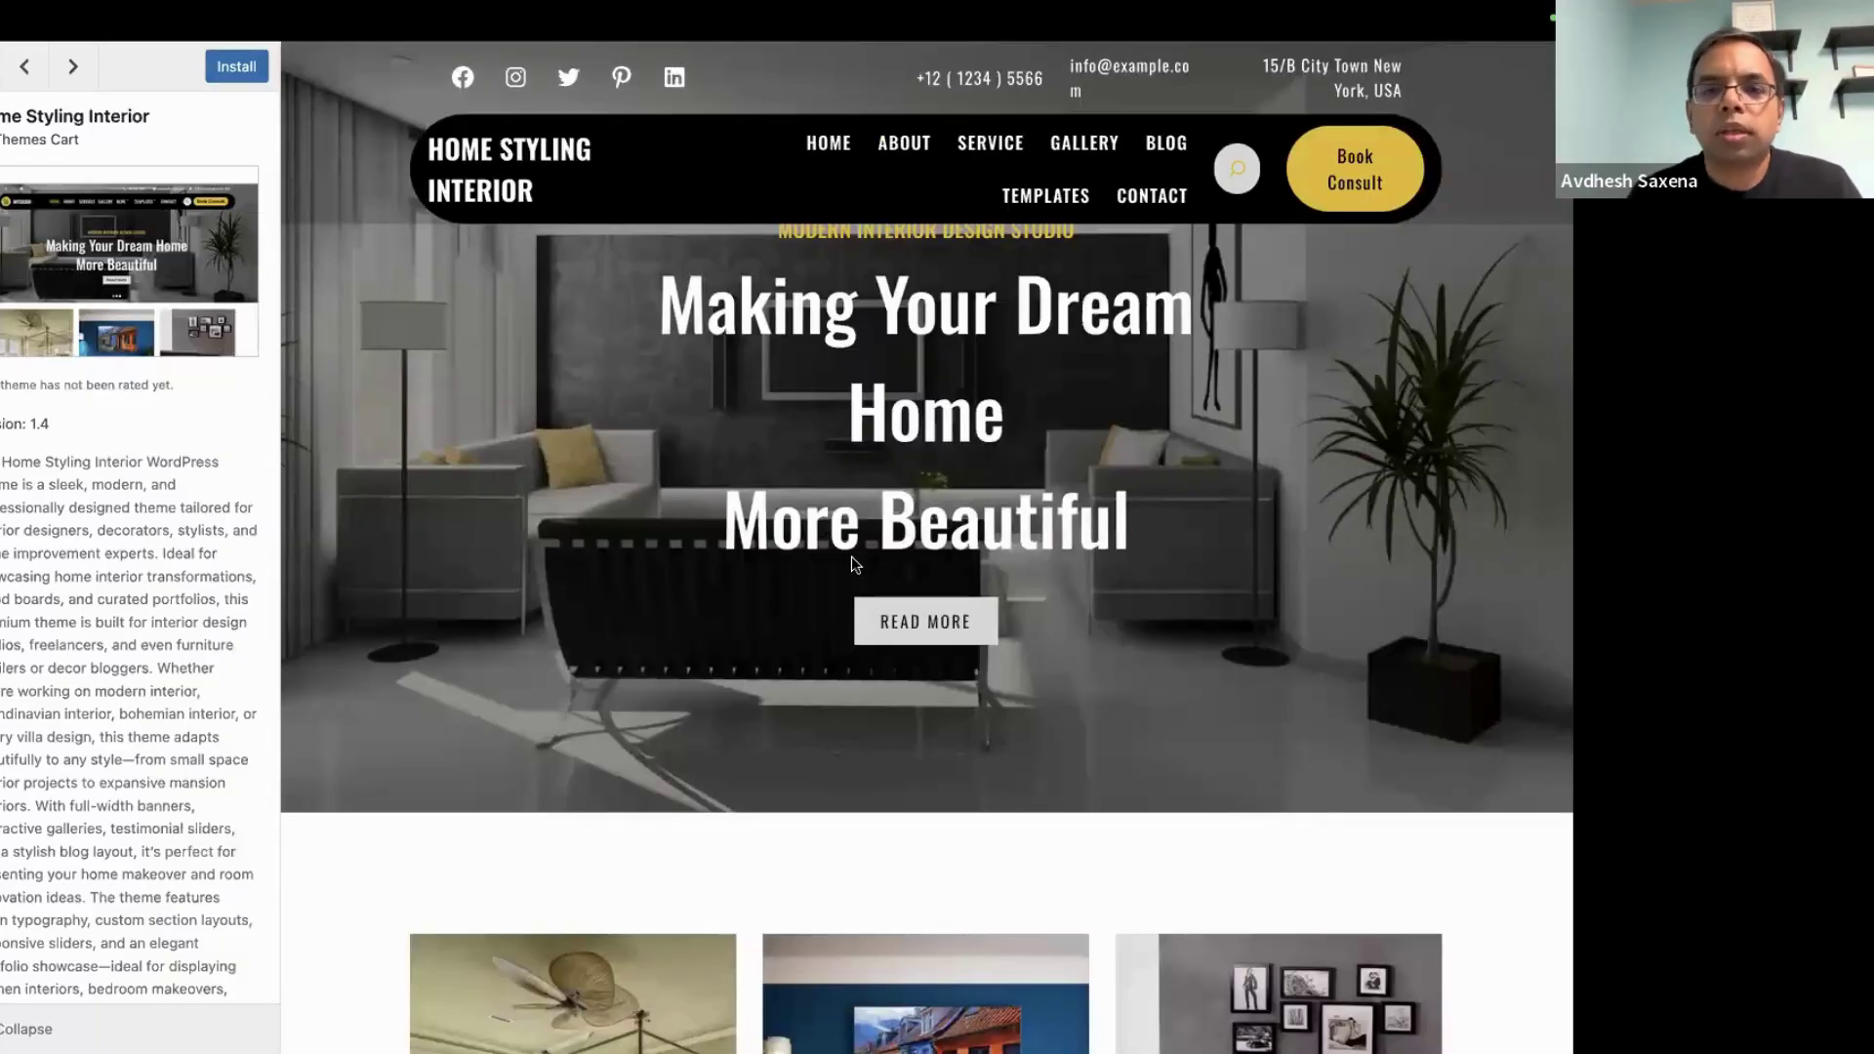
scroll(854, 564, "down", 15)
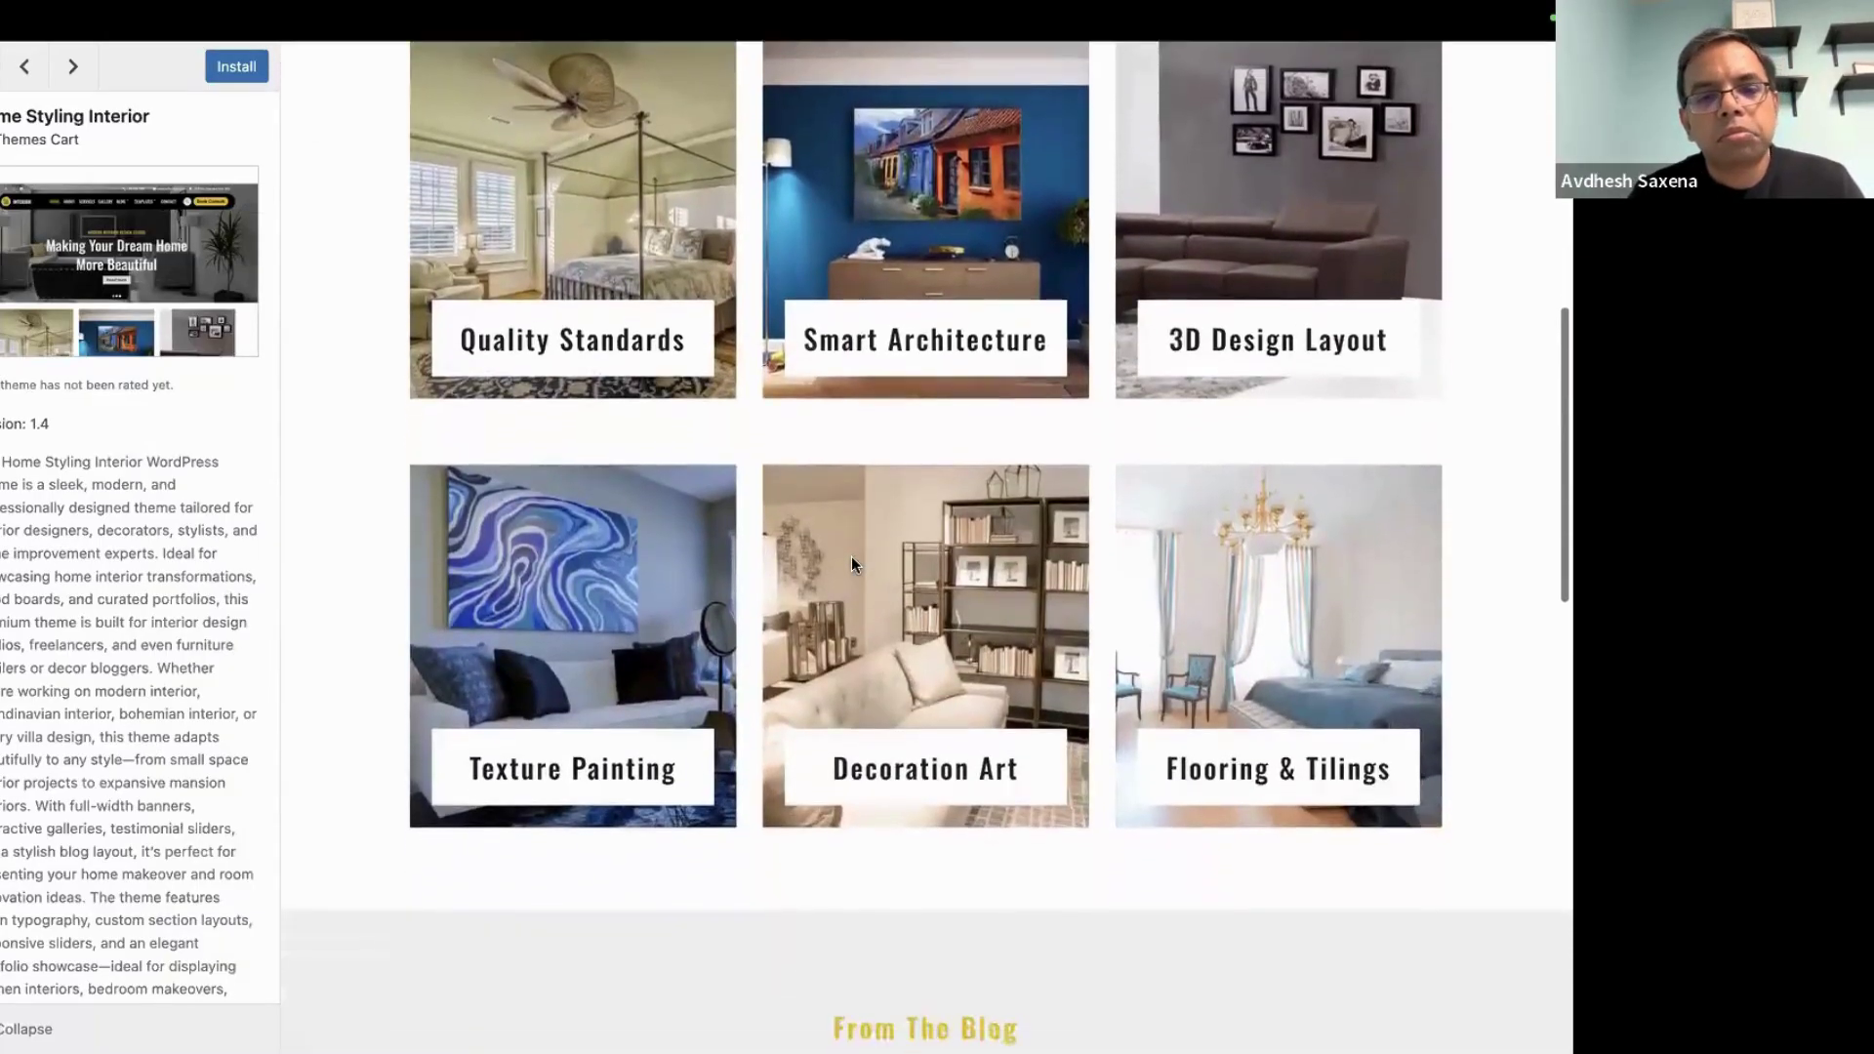
scroll(852, 564, "down", 5)
scroll(852, 564, "up", 20)
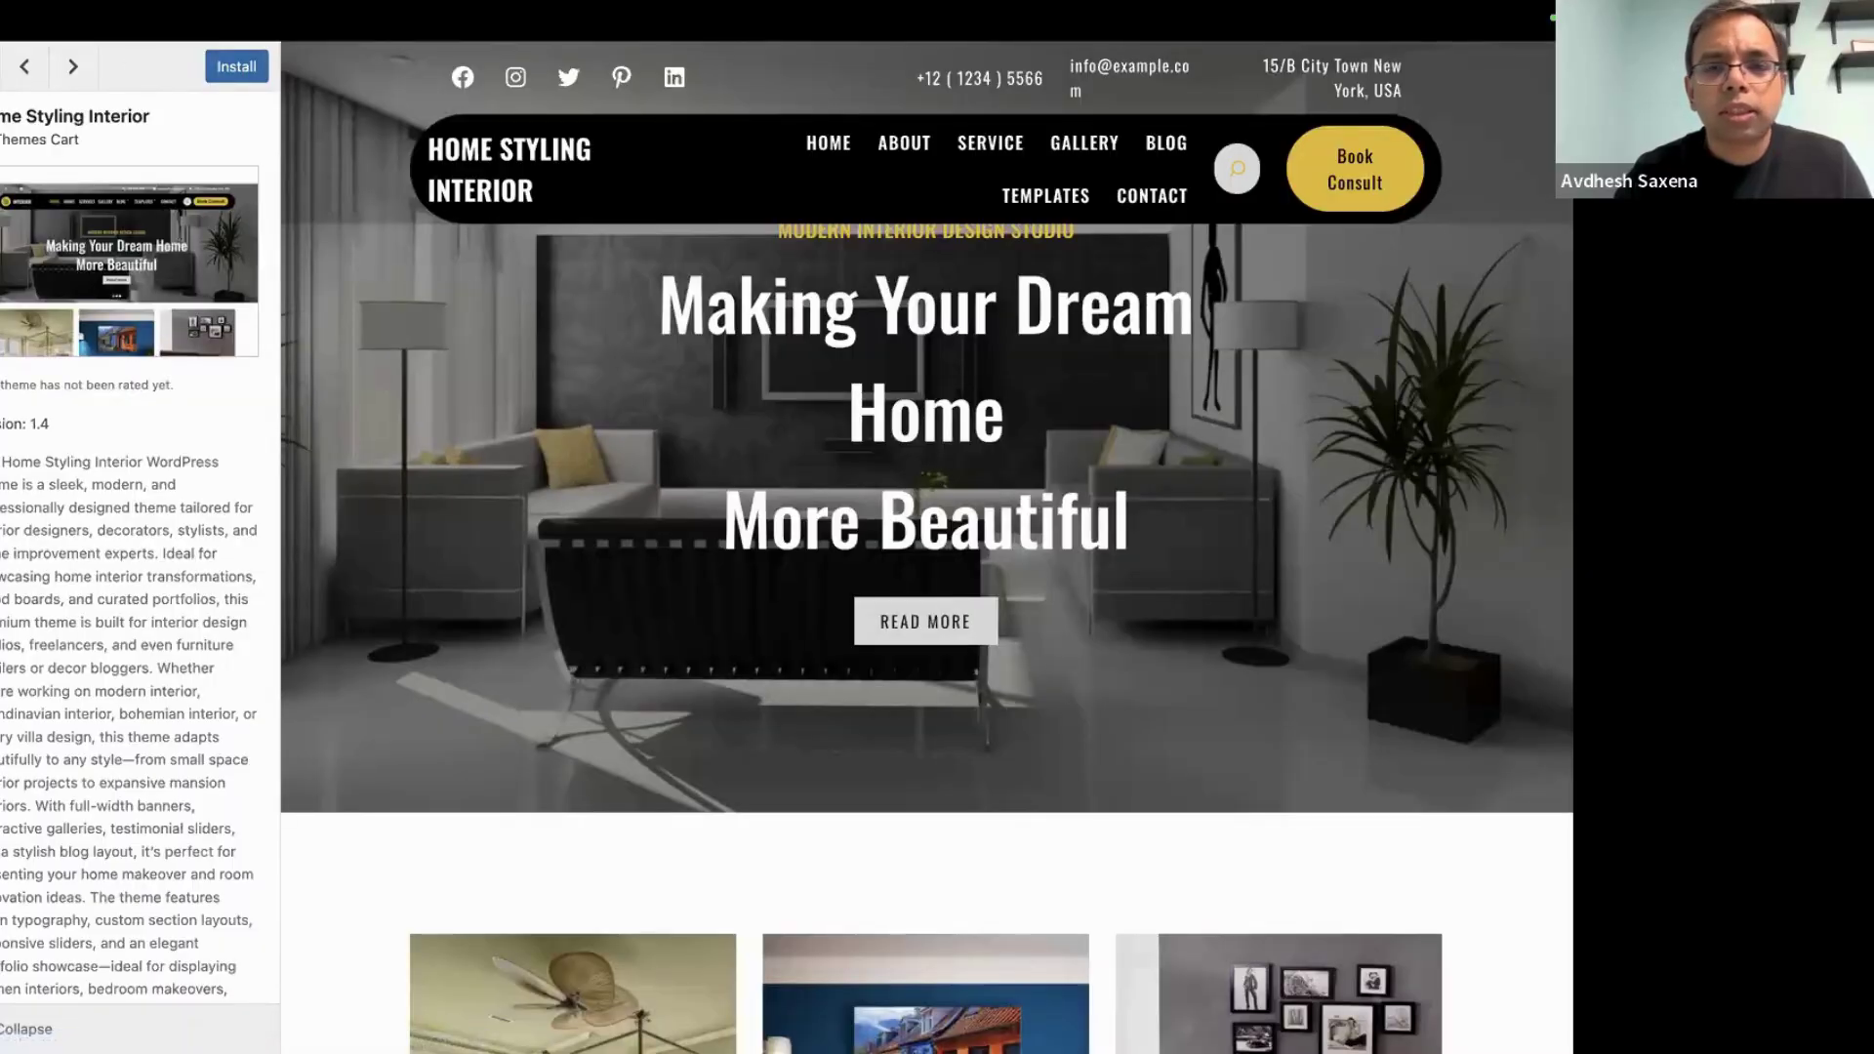
key("Escape")
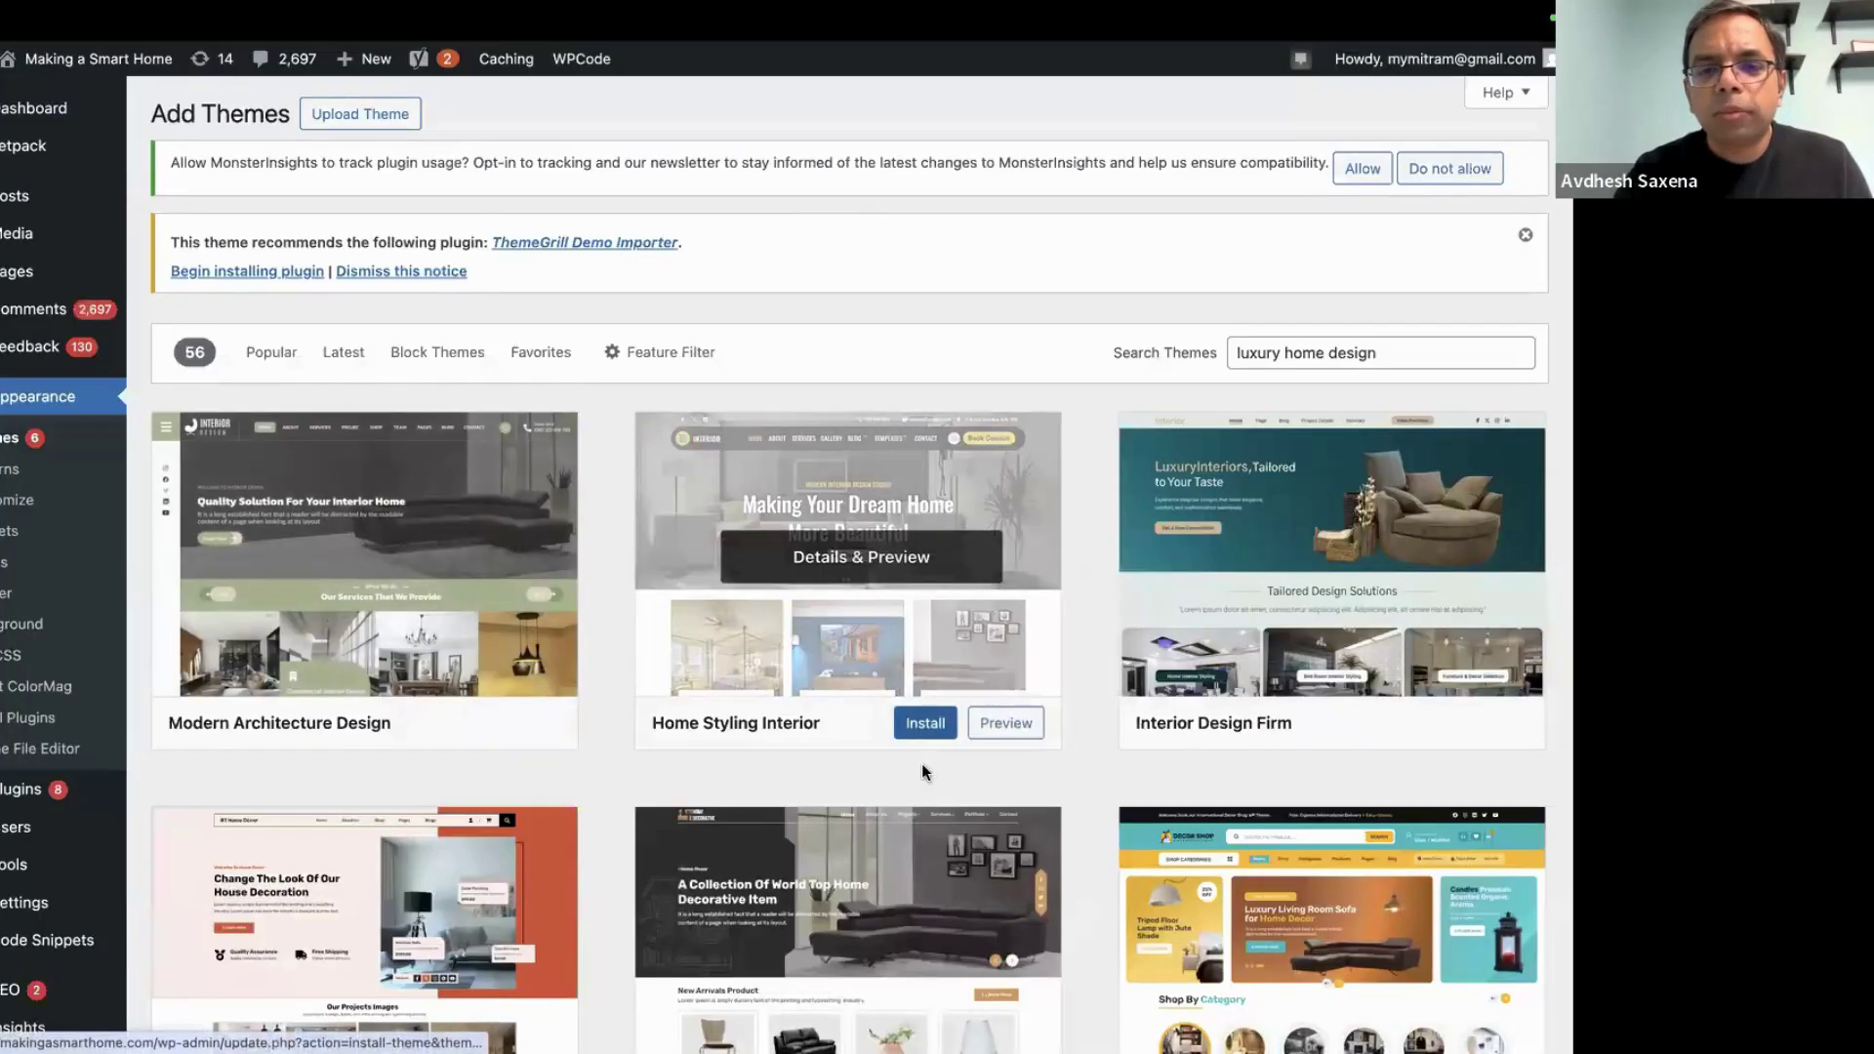
Install the Home Styling Interior theme and activate it on the site
left_click(928, 724)
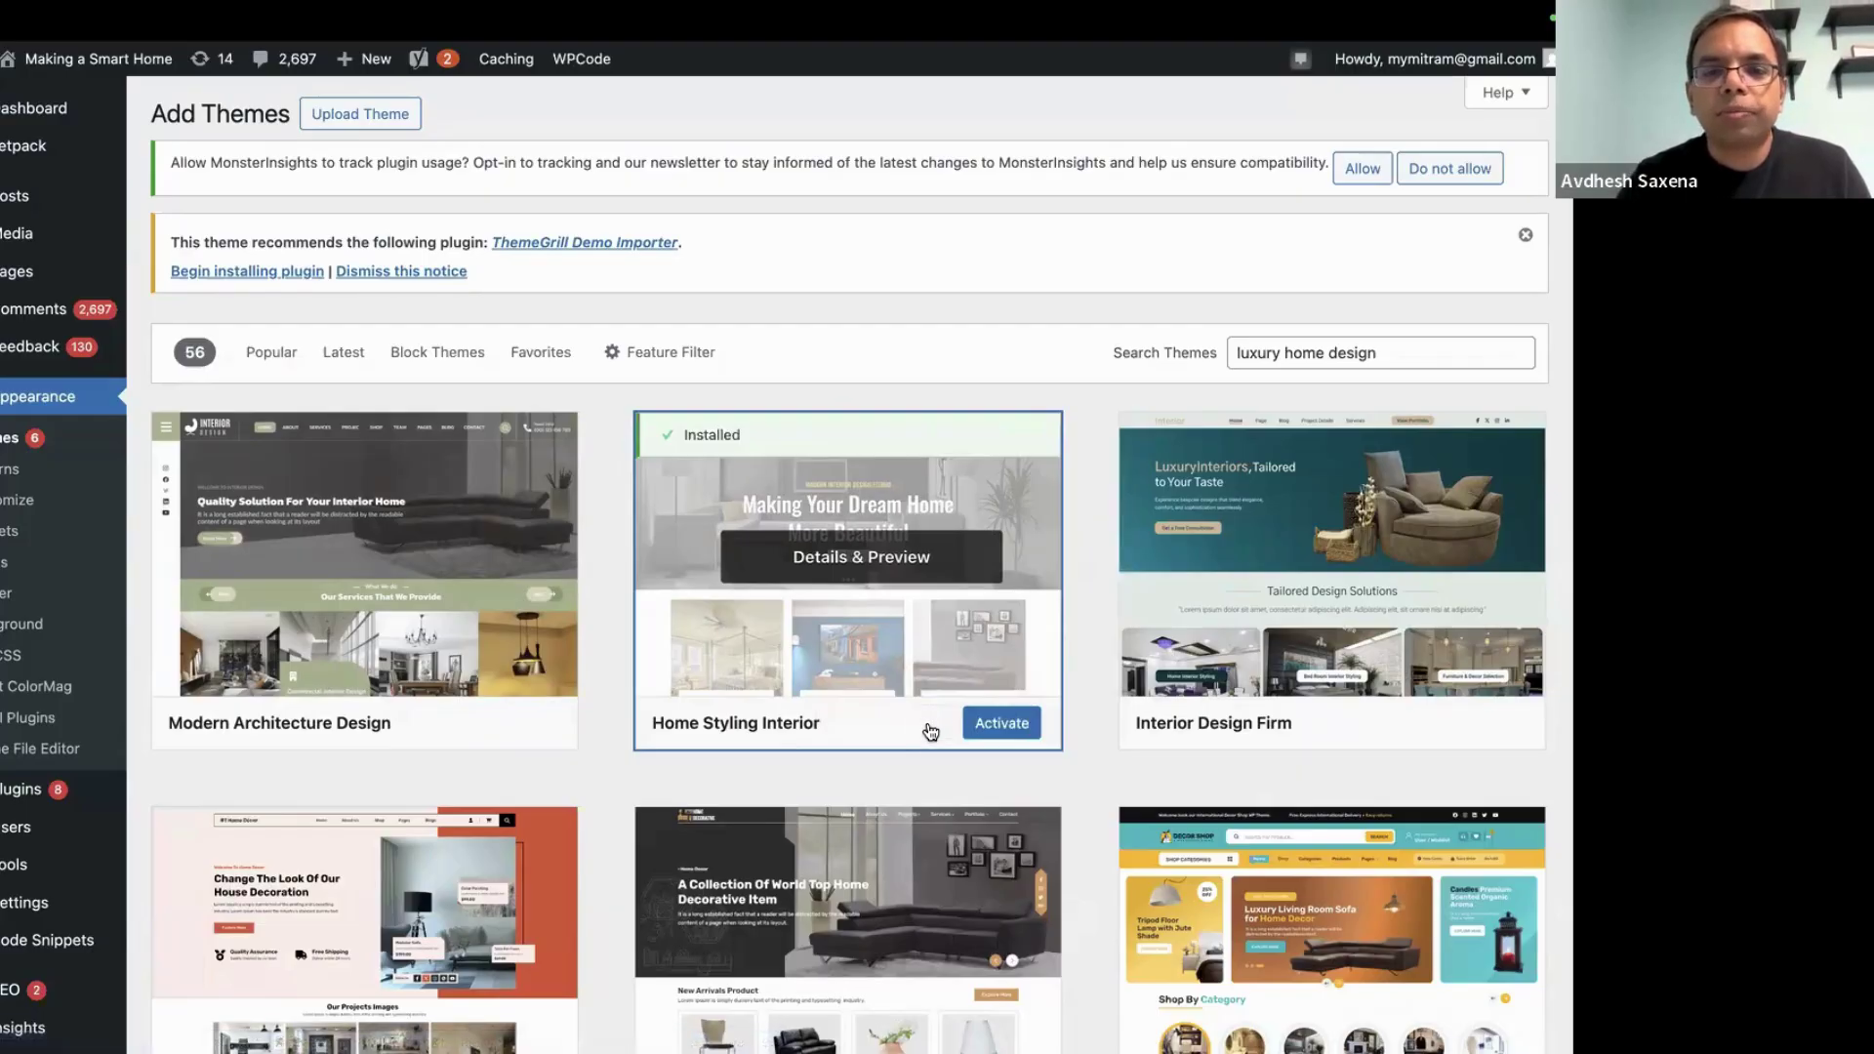
left_click(1018, 726)
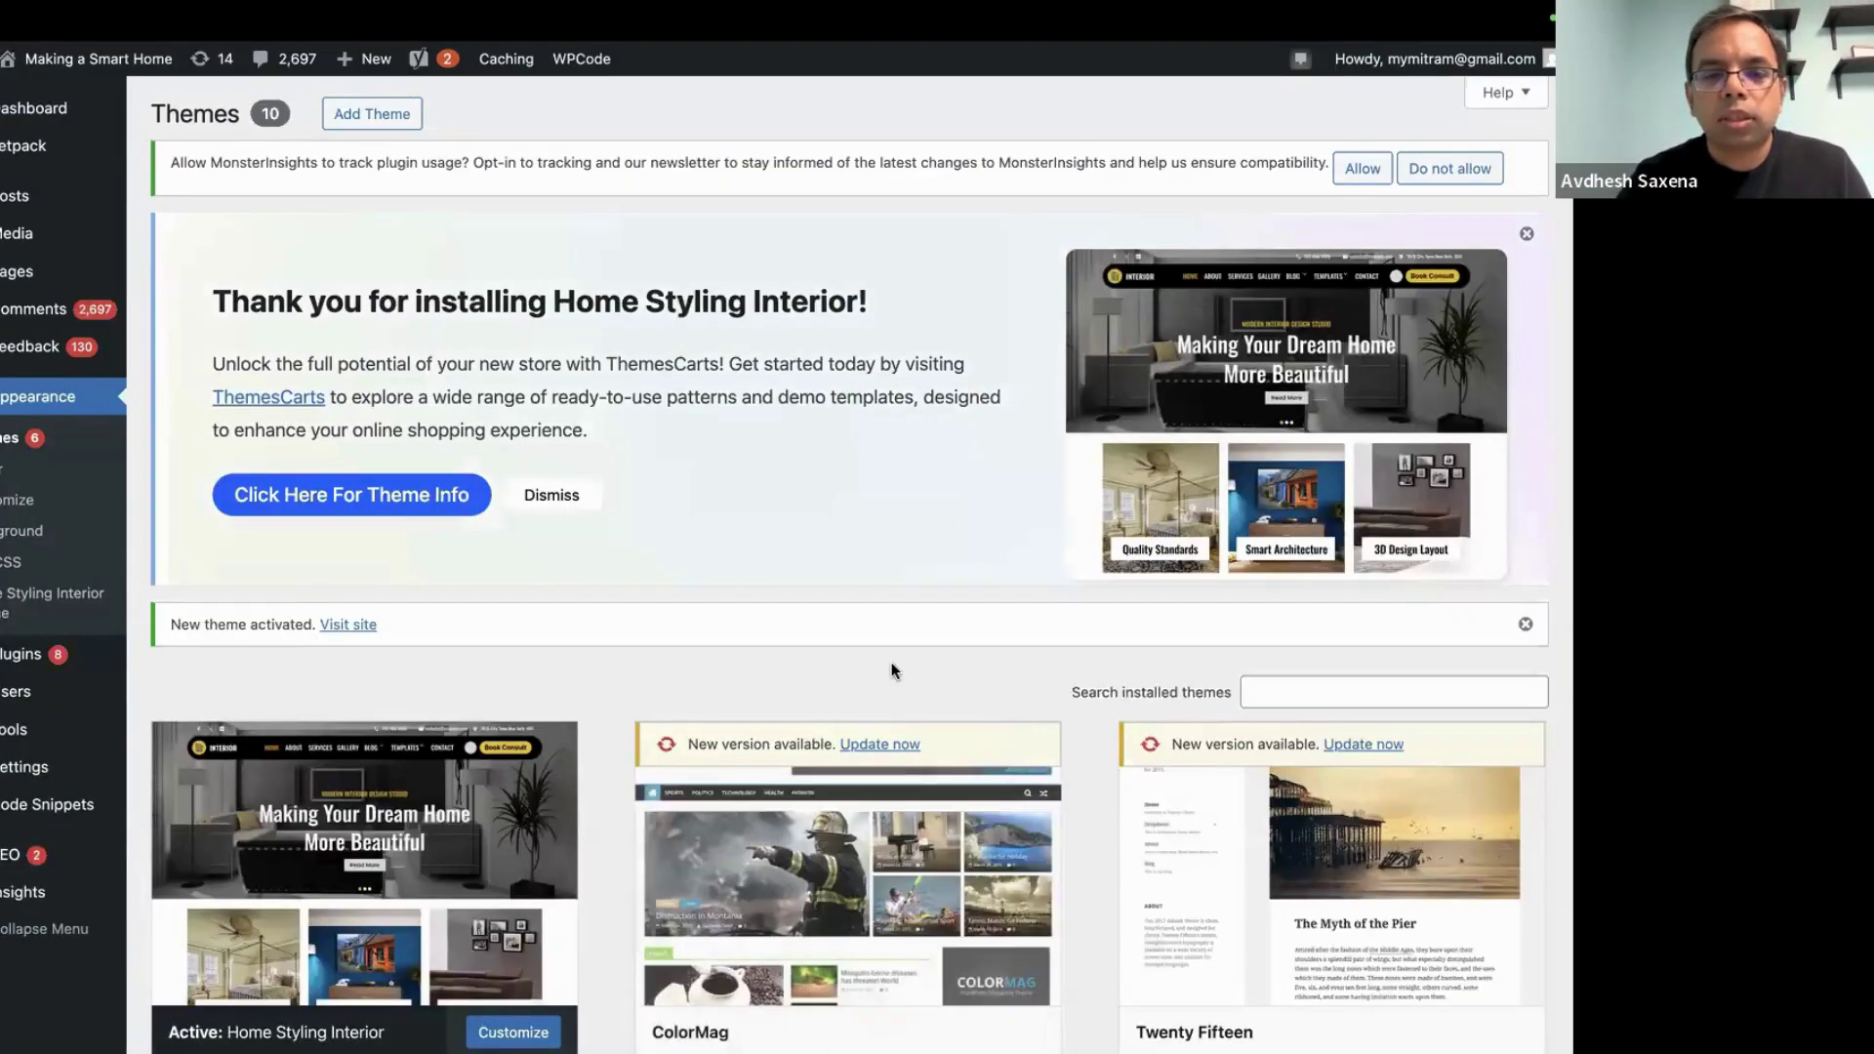
mouse_move(414, 871)
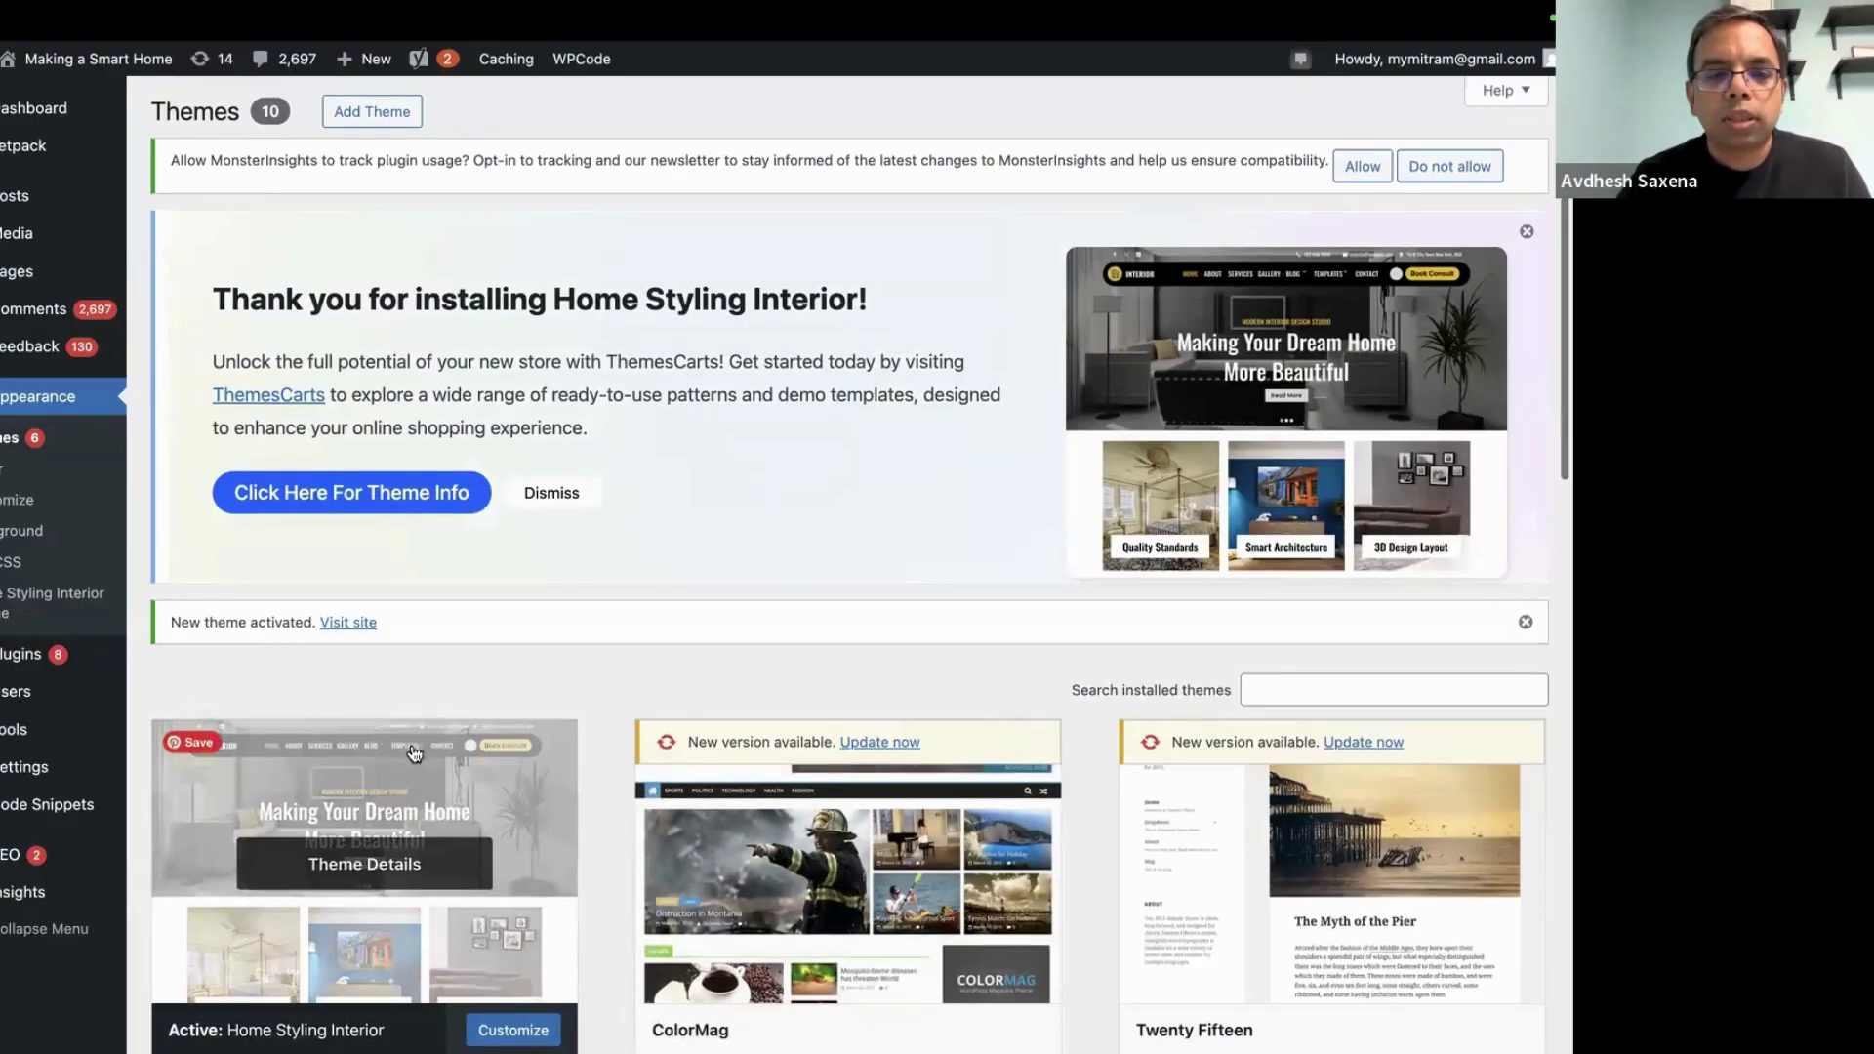
scroll(414, 752, "down", 2)
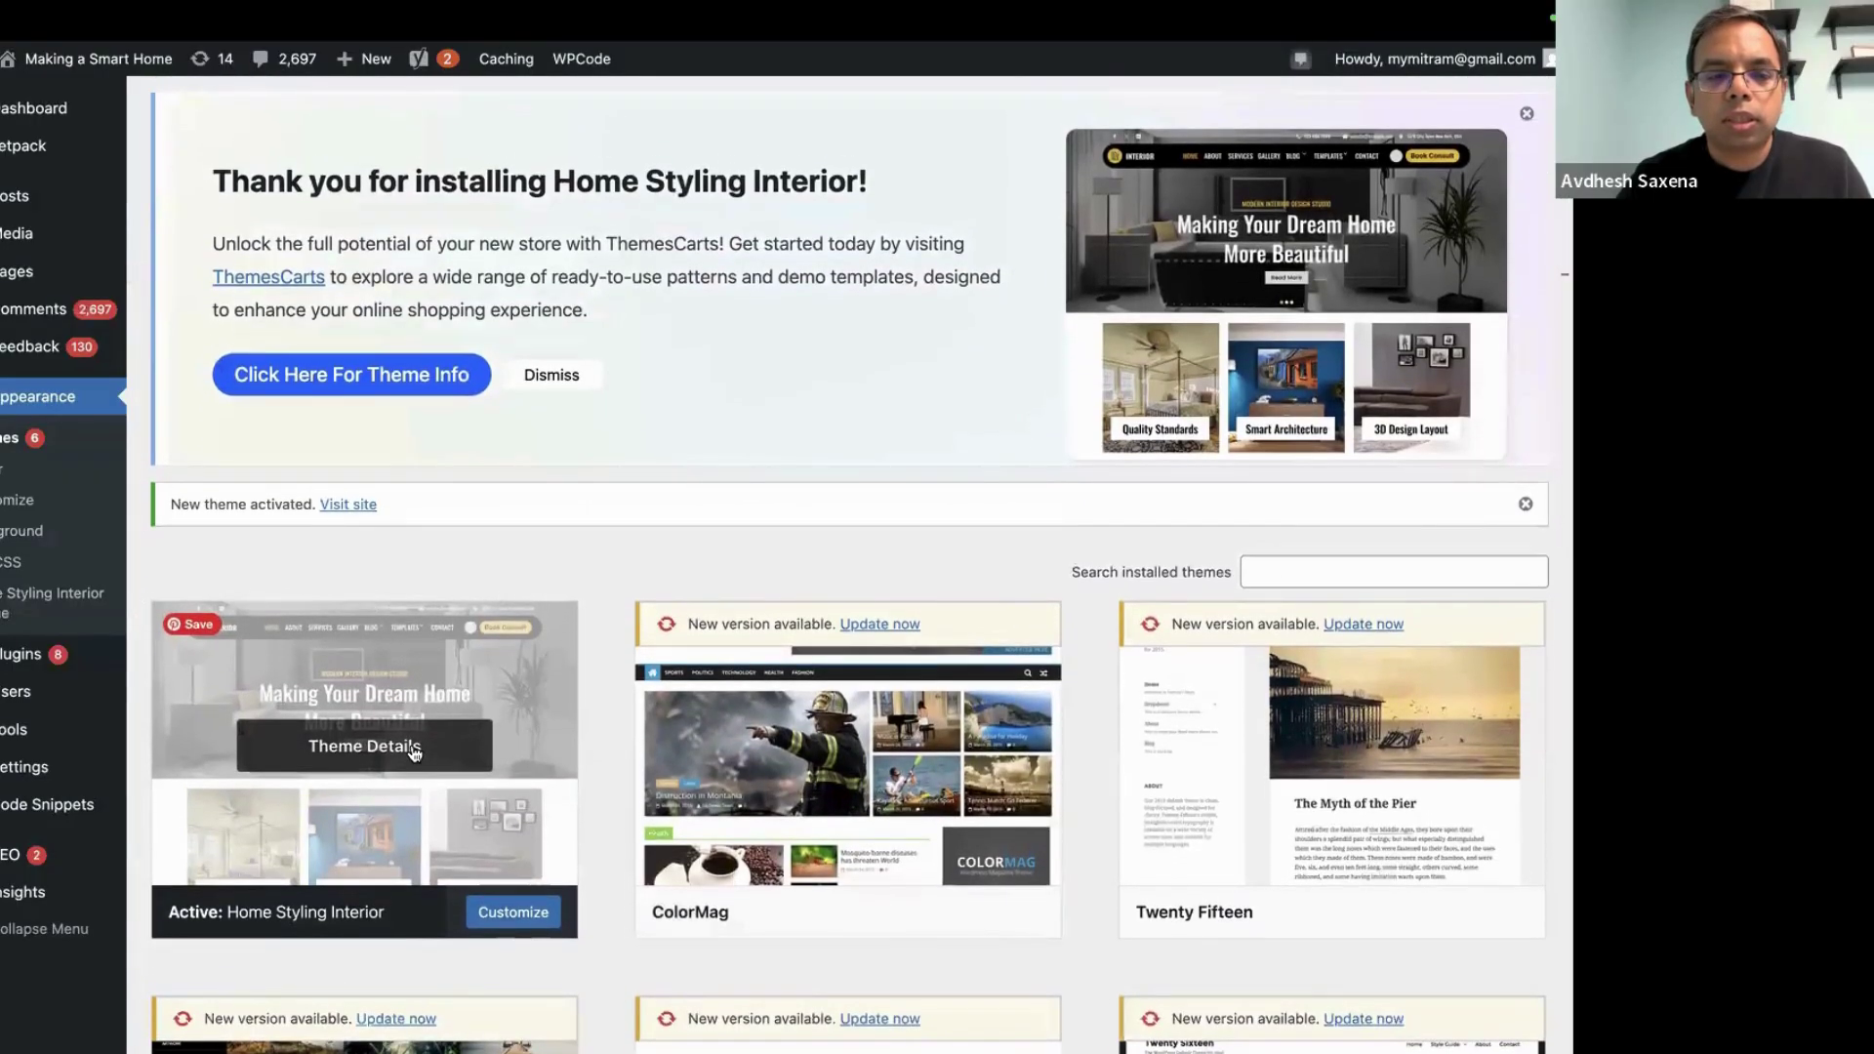
scroll(414, 752, "up", 2)
mouse_move(615, 17)
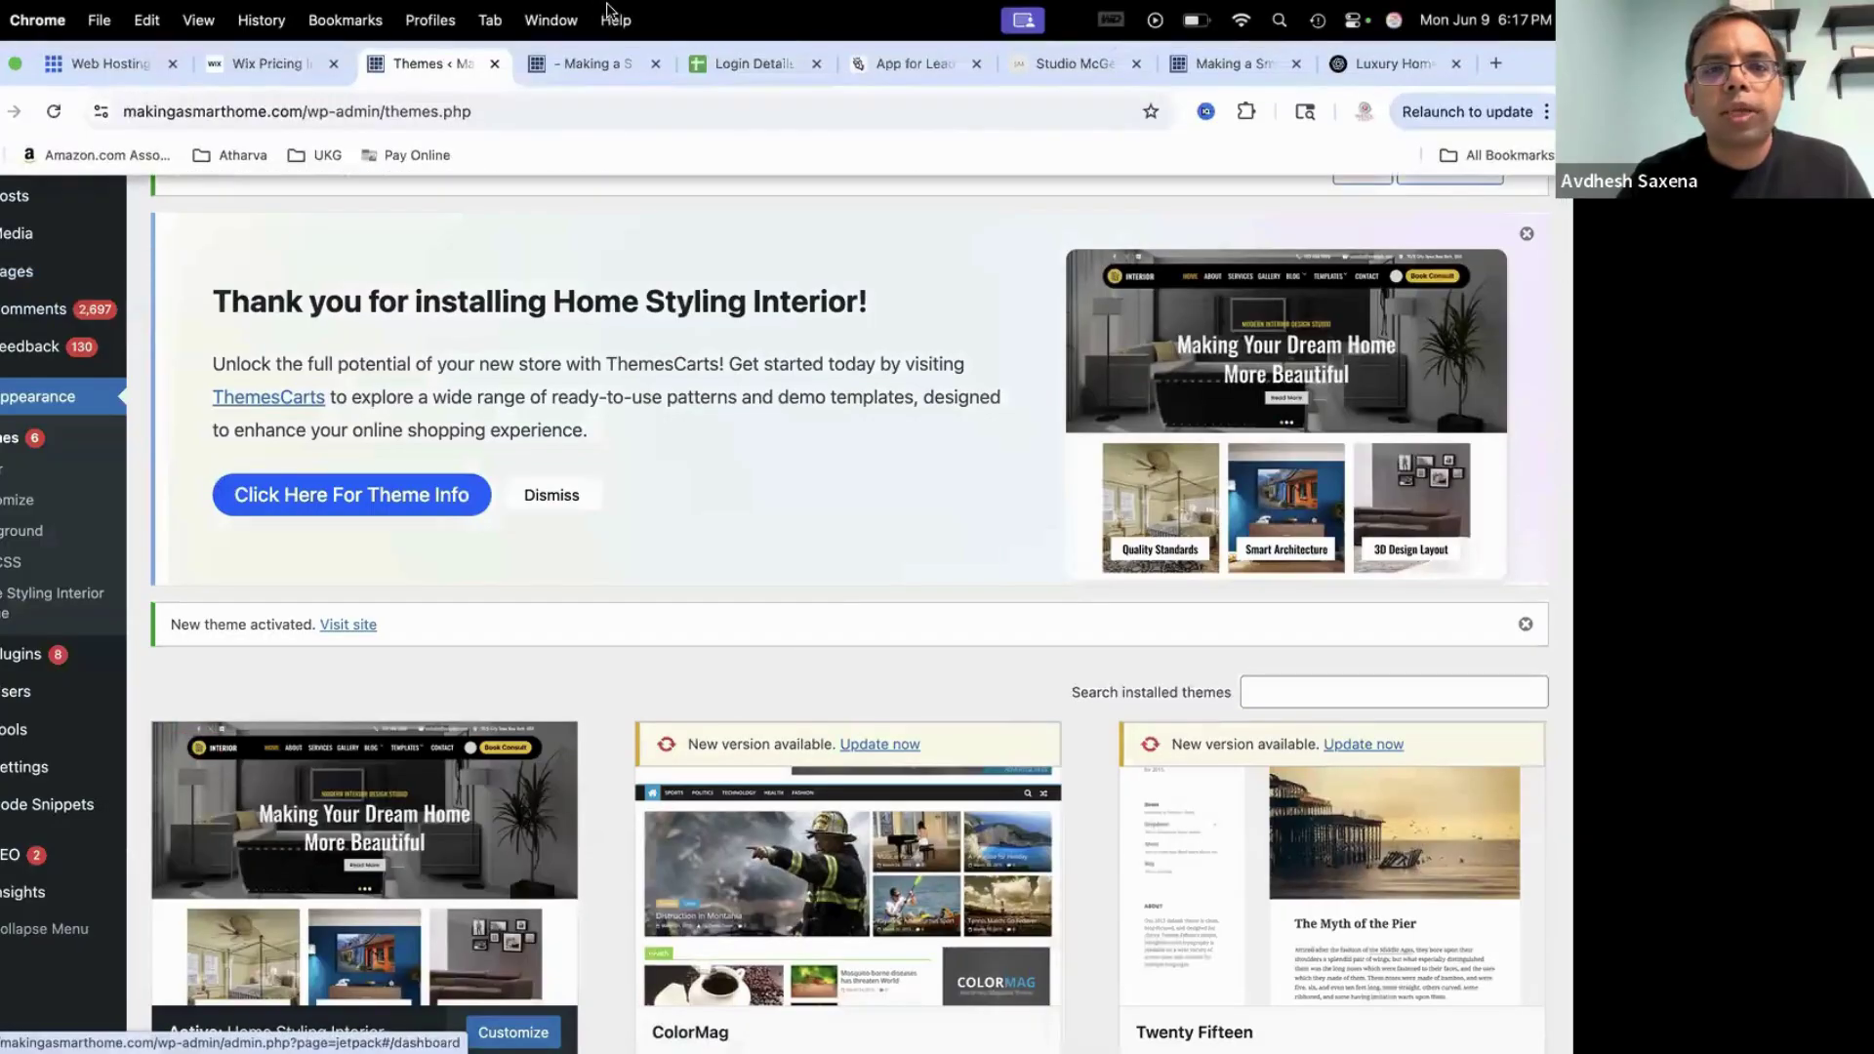
Open makingasmarthome.com in a new browser tab and look through the homepage in the newly activated theme
left_click(1208, 72)
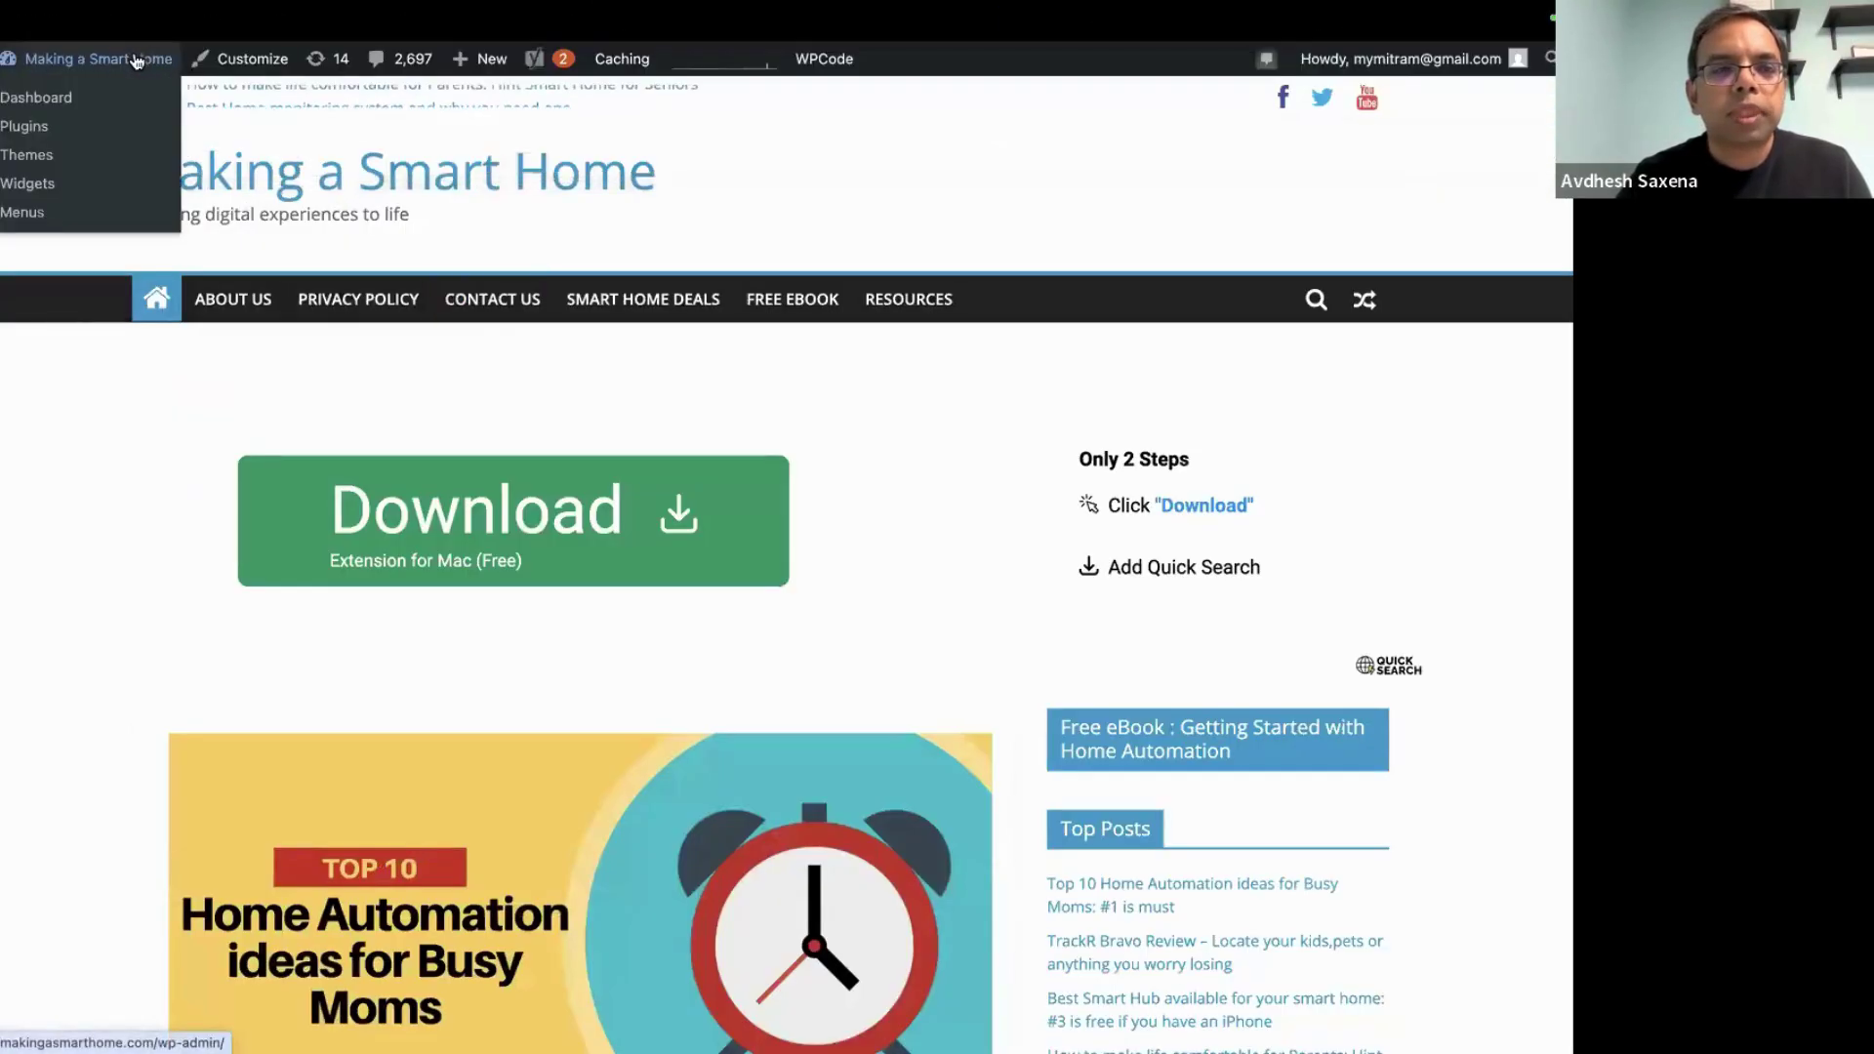
key("super+bracketleft")
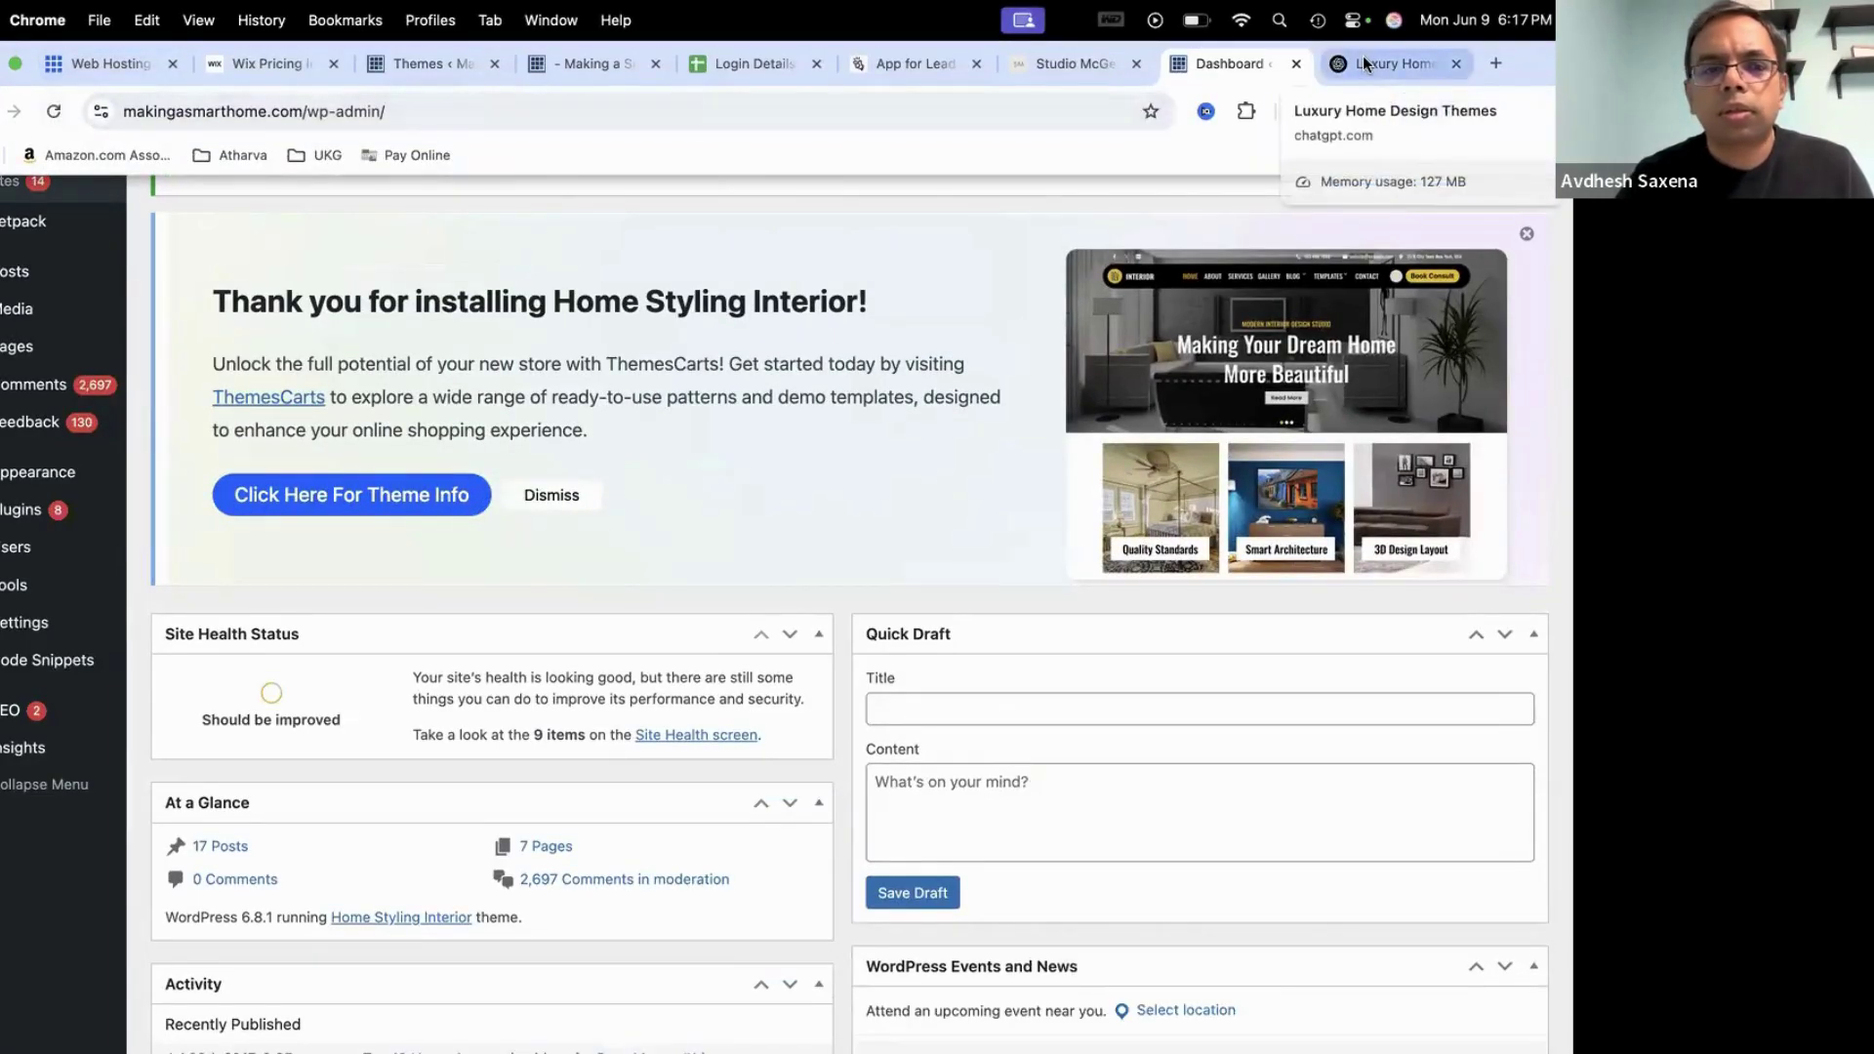
left_click(1493, 63)
type("makingasmarthome.com")
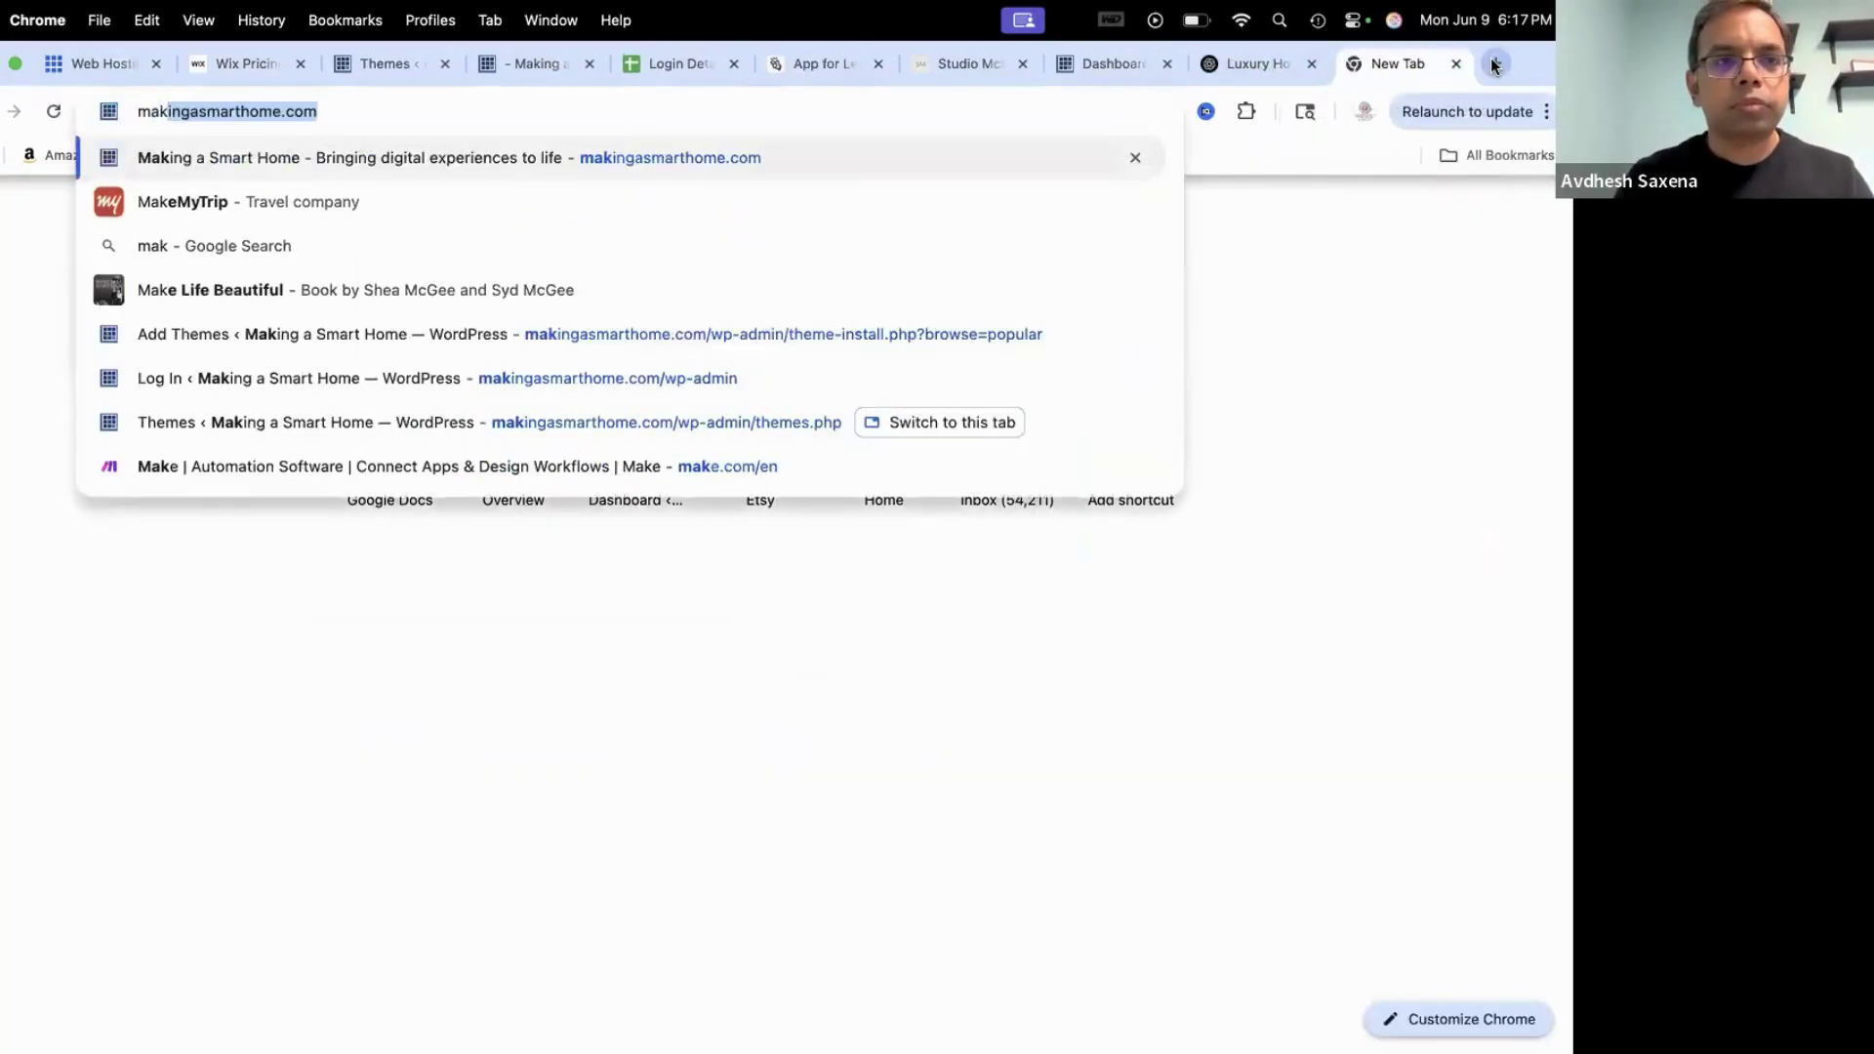
key("Return")
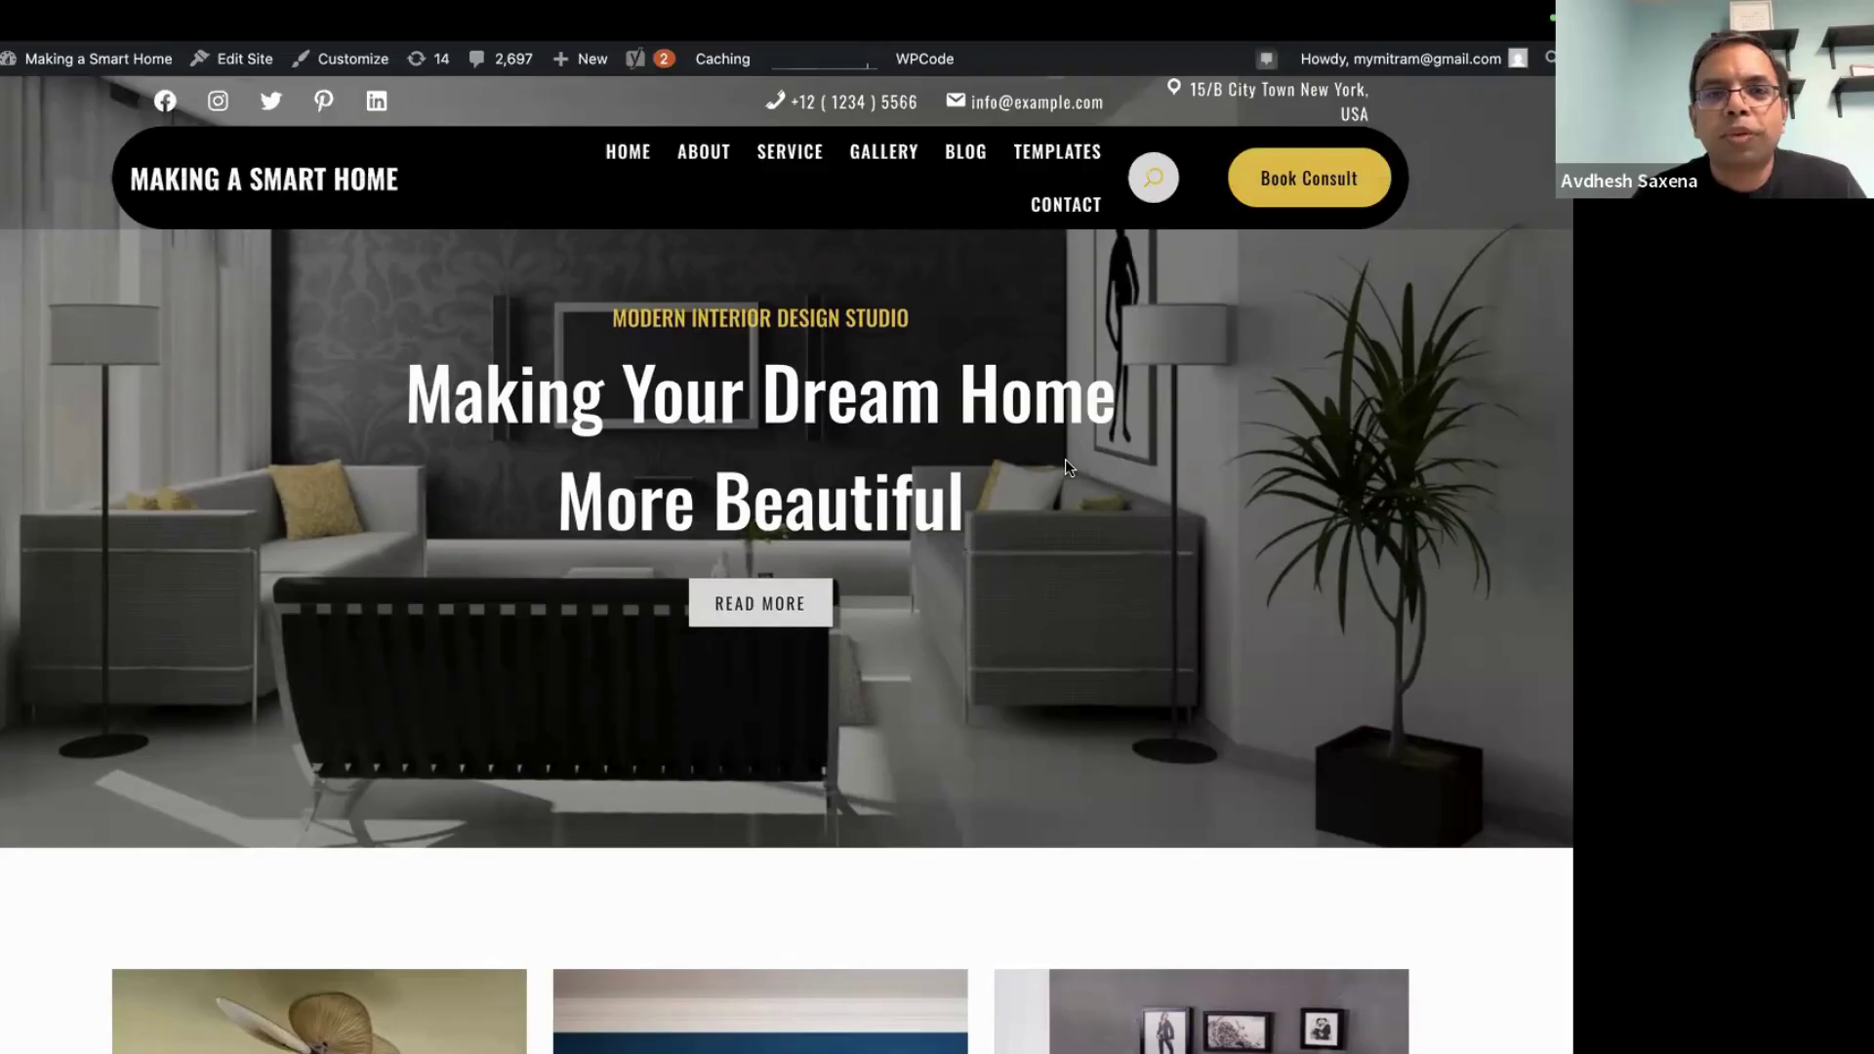
scroll(1087, 569, "down", 15)
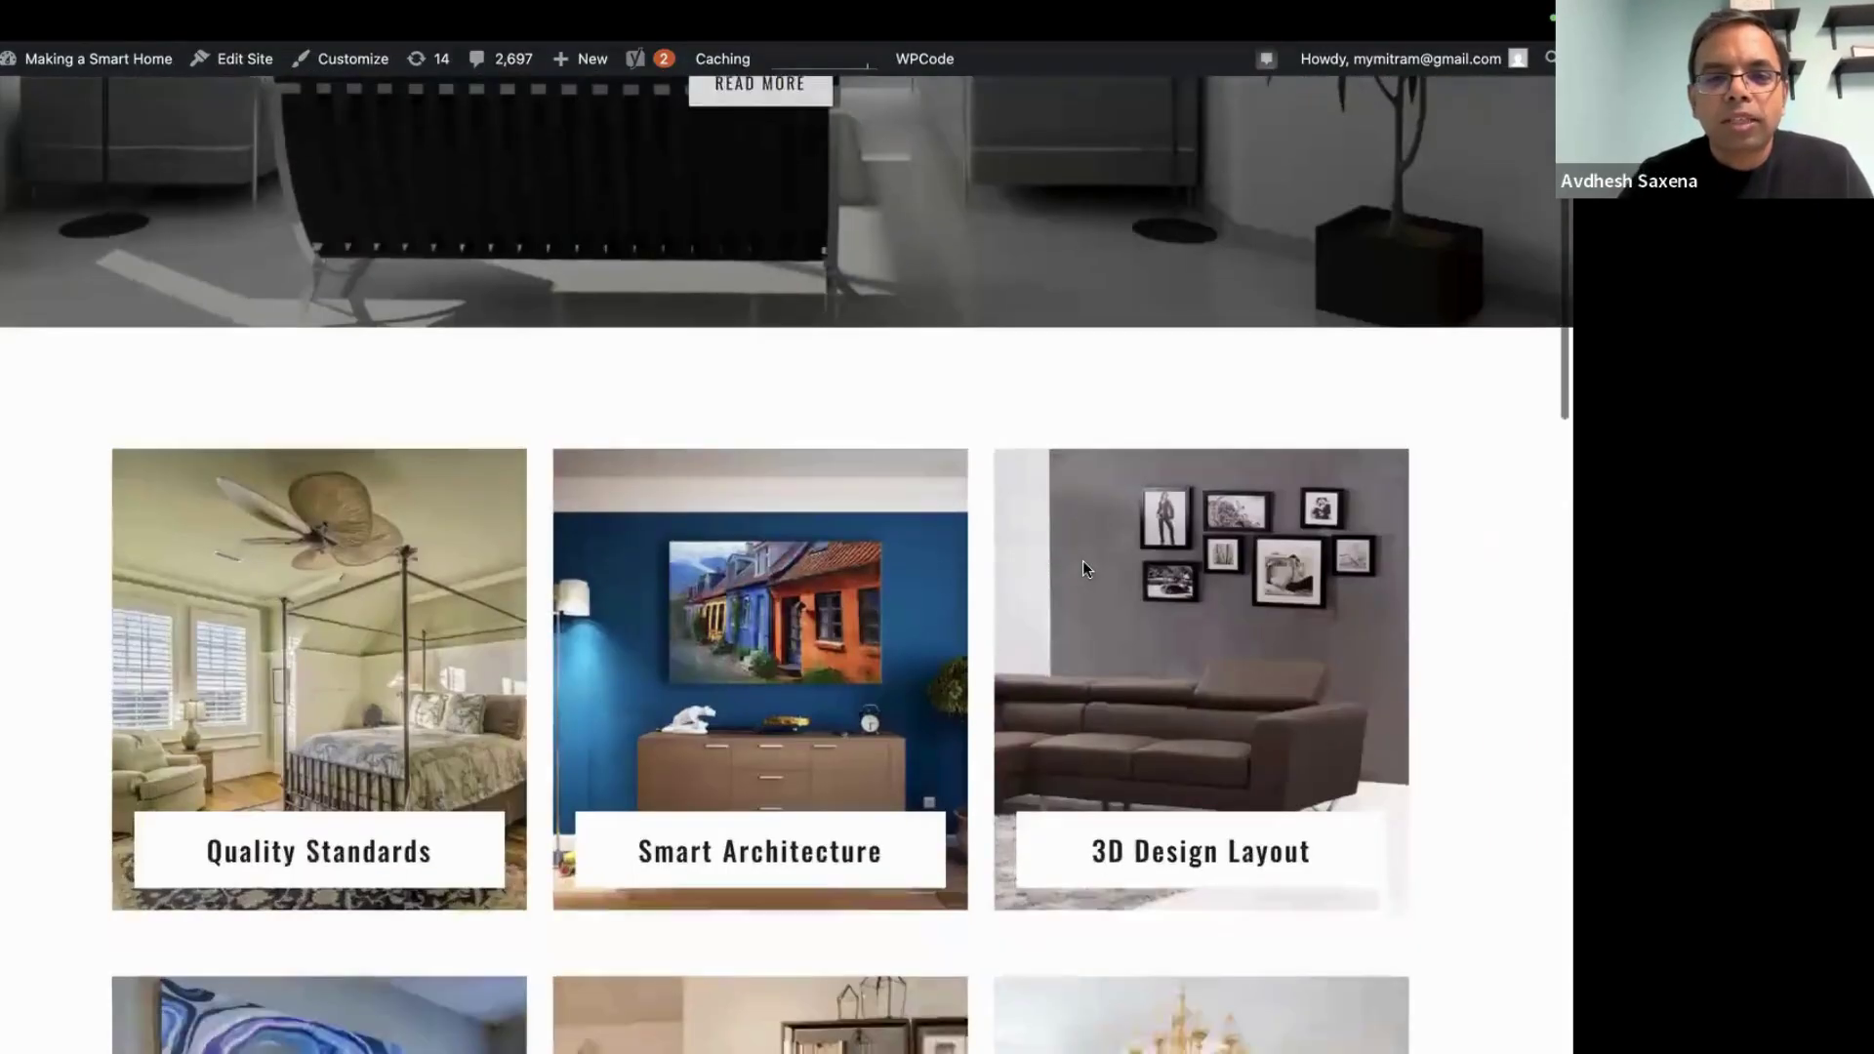
scroll(1086, 569, "down", 15)
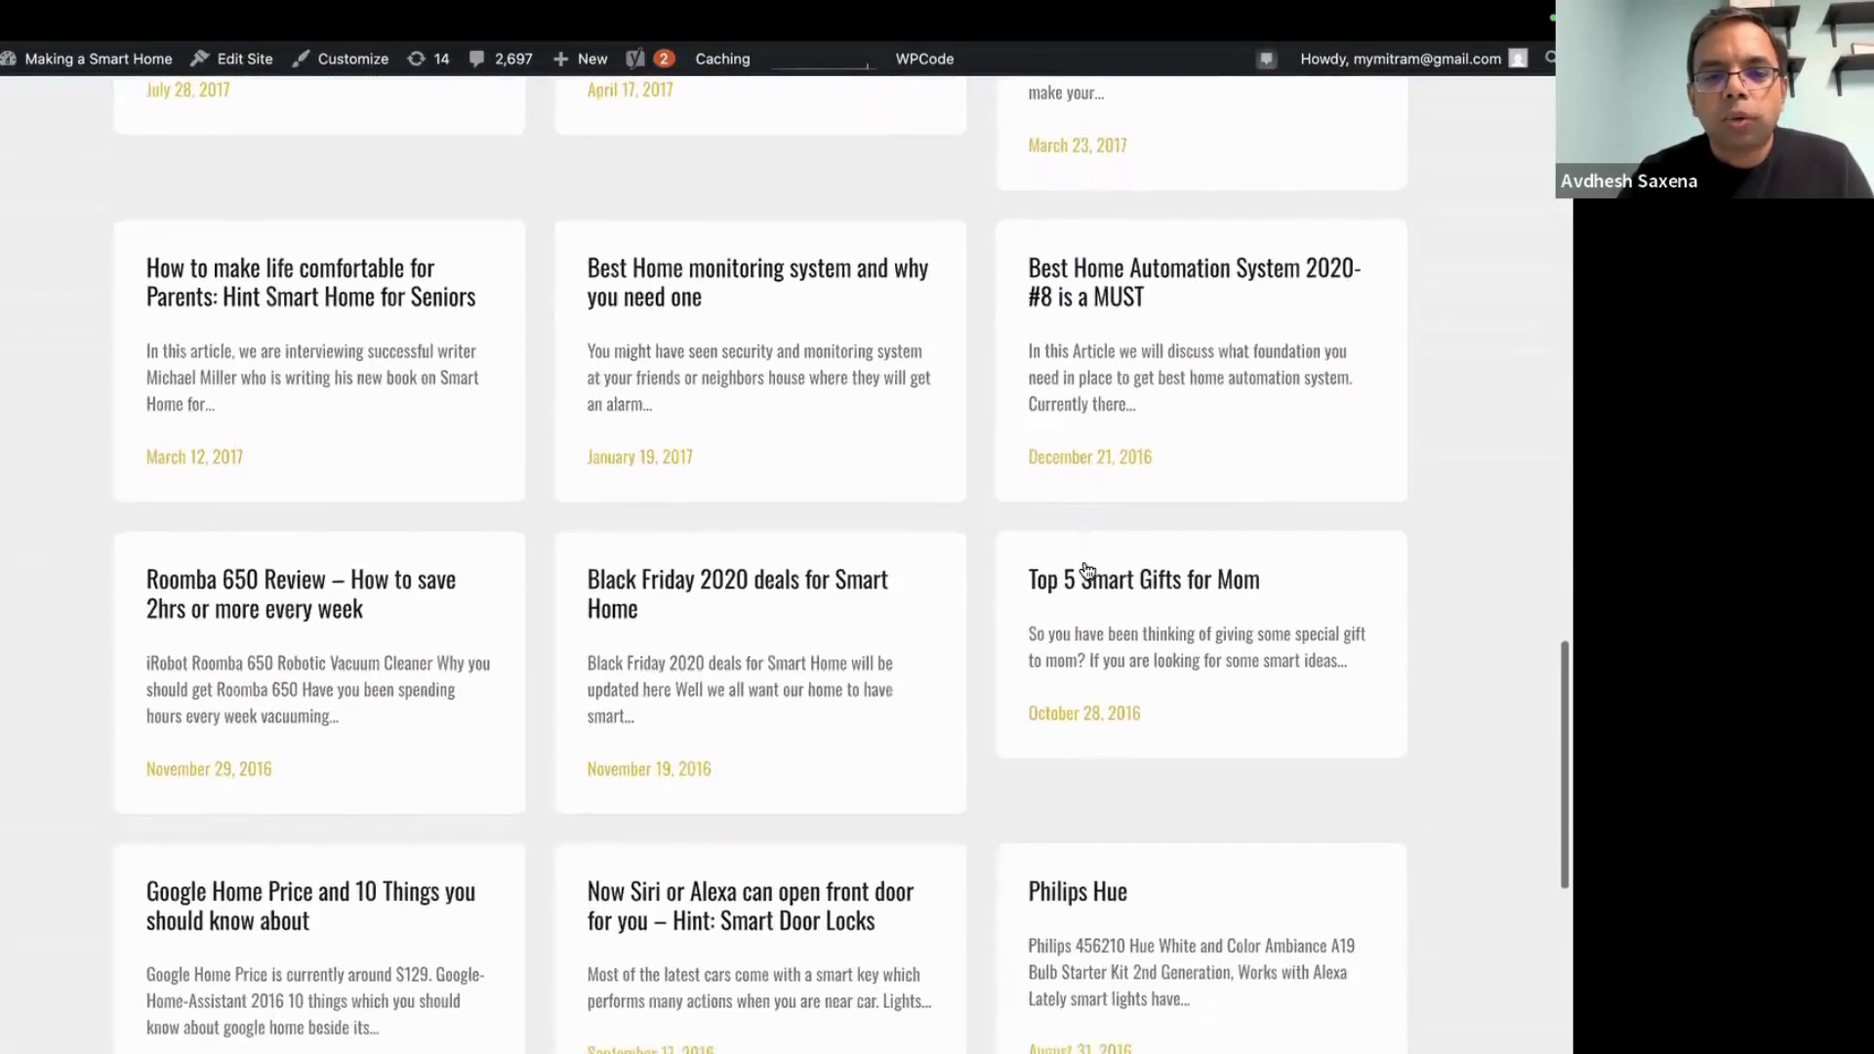
scroll(1085, 569, "up", 20)
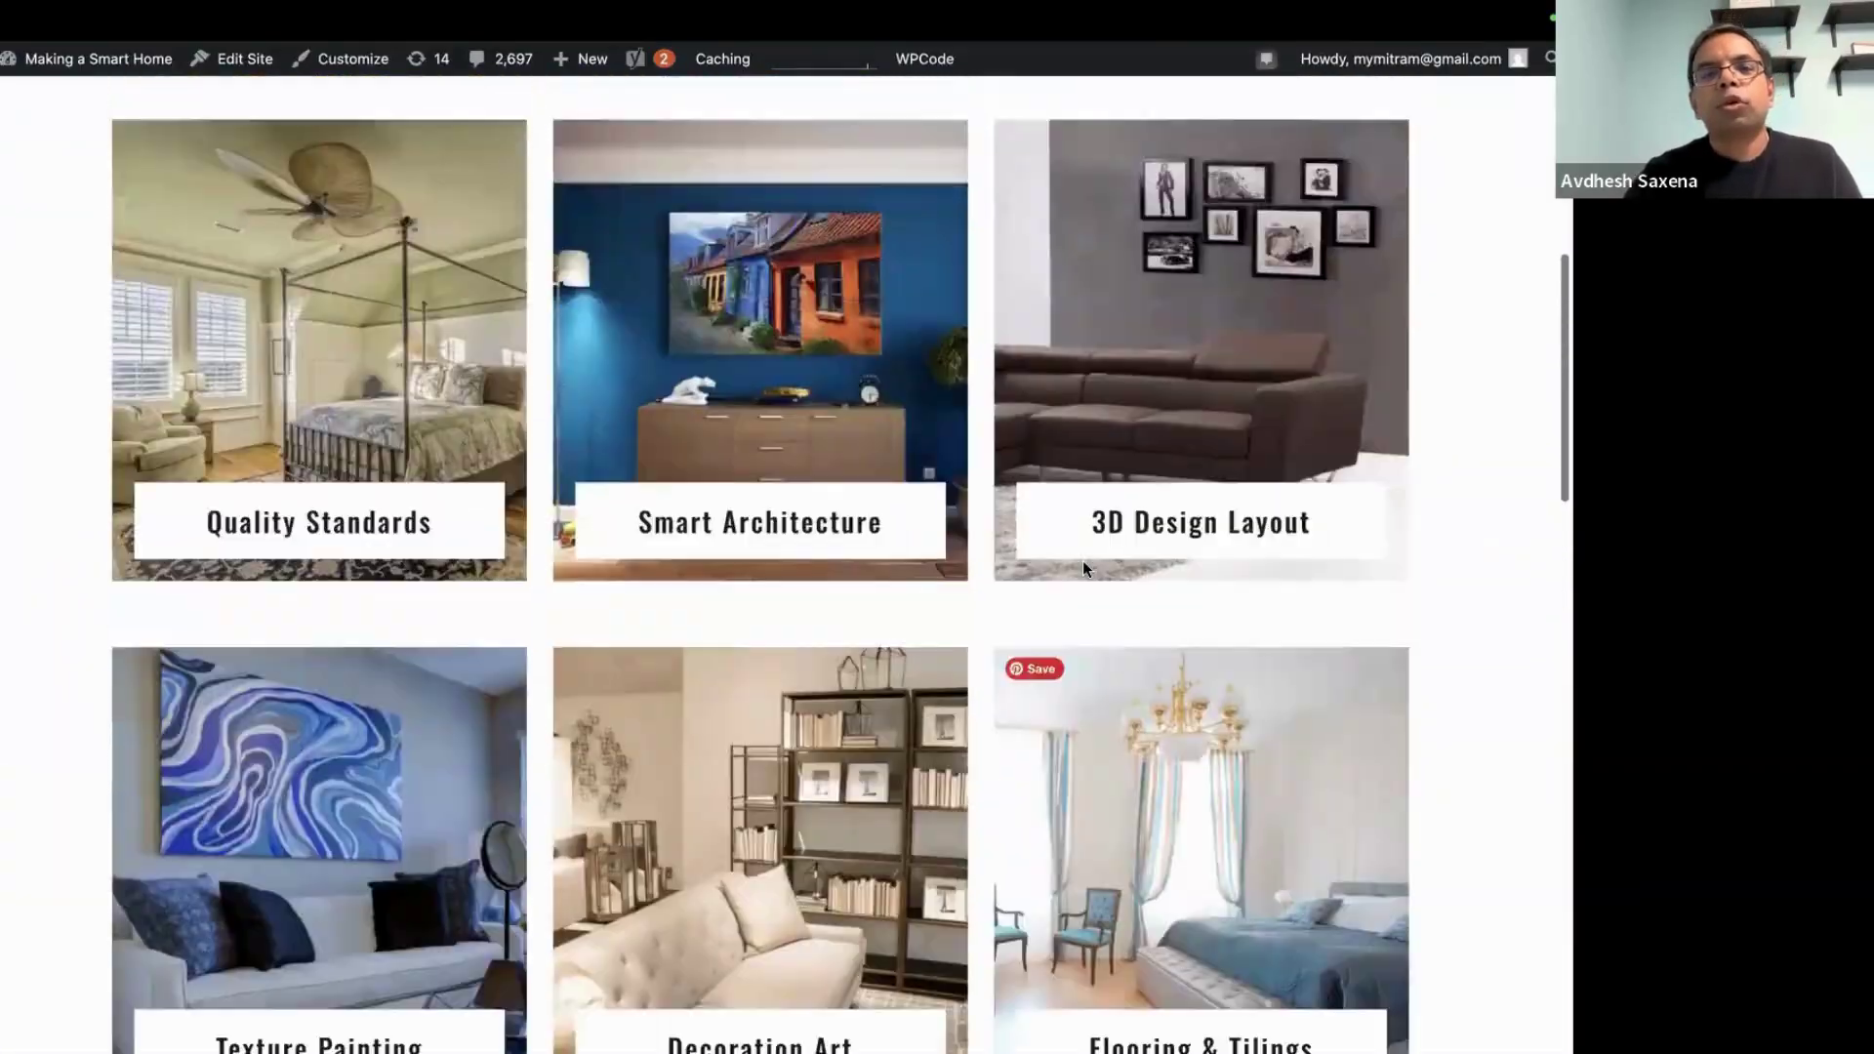
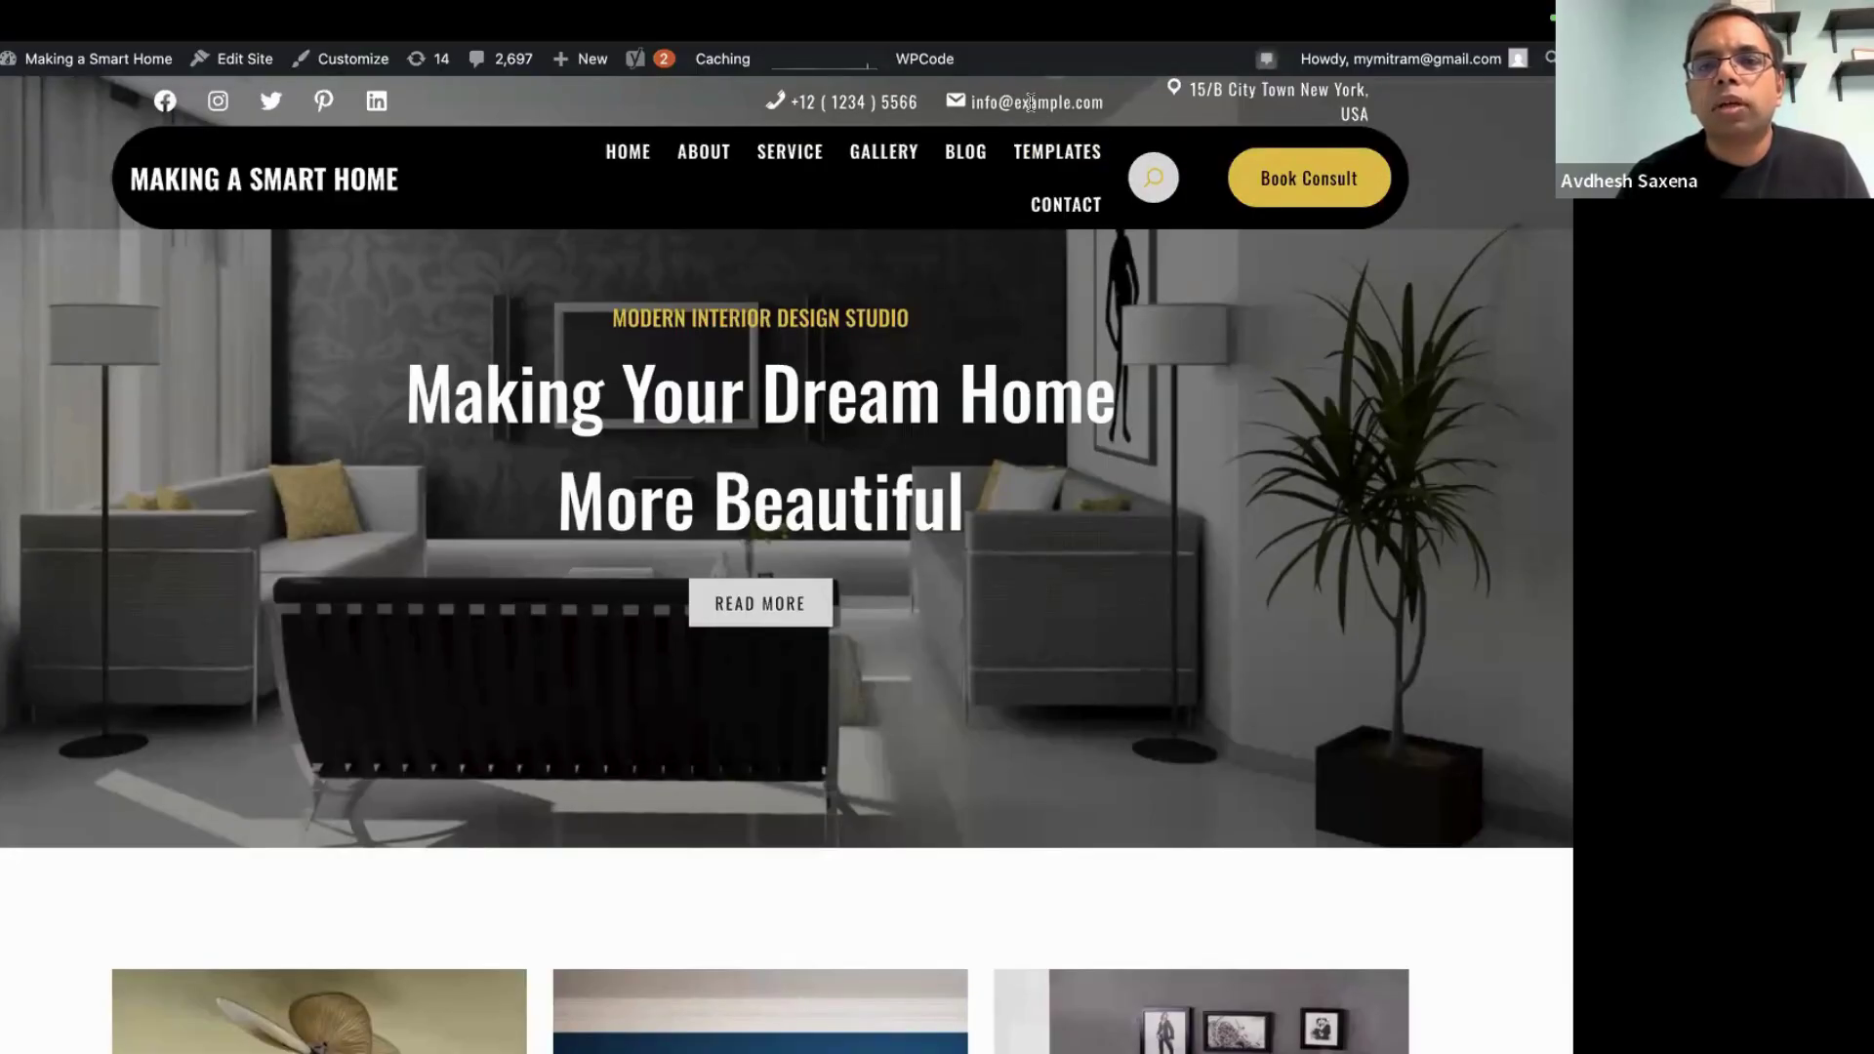
Back in the WordPress admin, open the Front Page template in the site editor and dismiss the welcome guide
mouse_move(1130, 12)
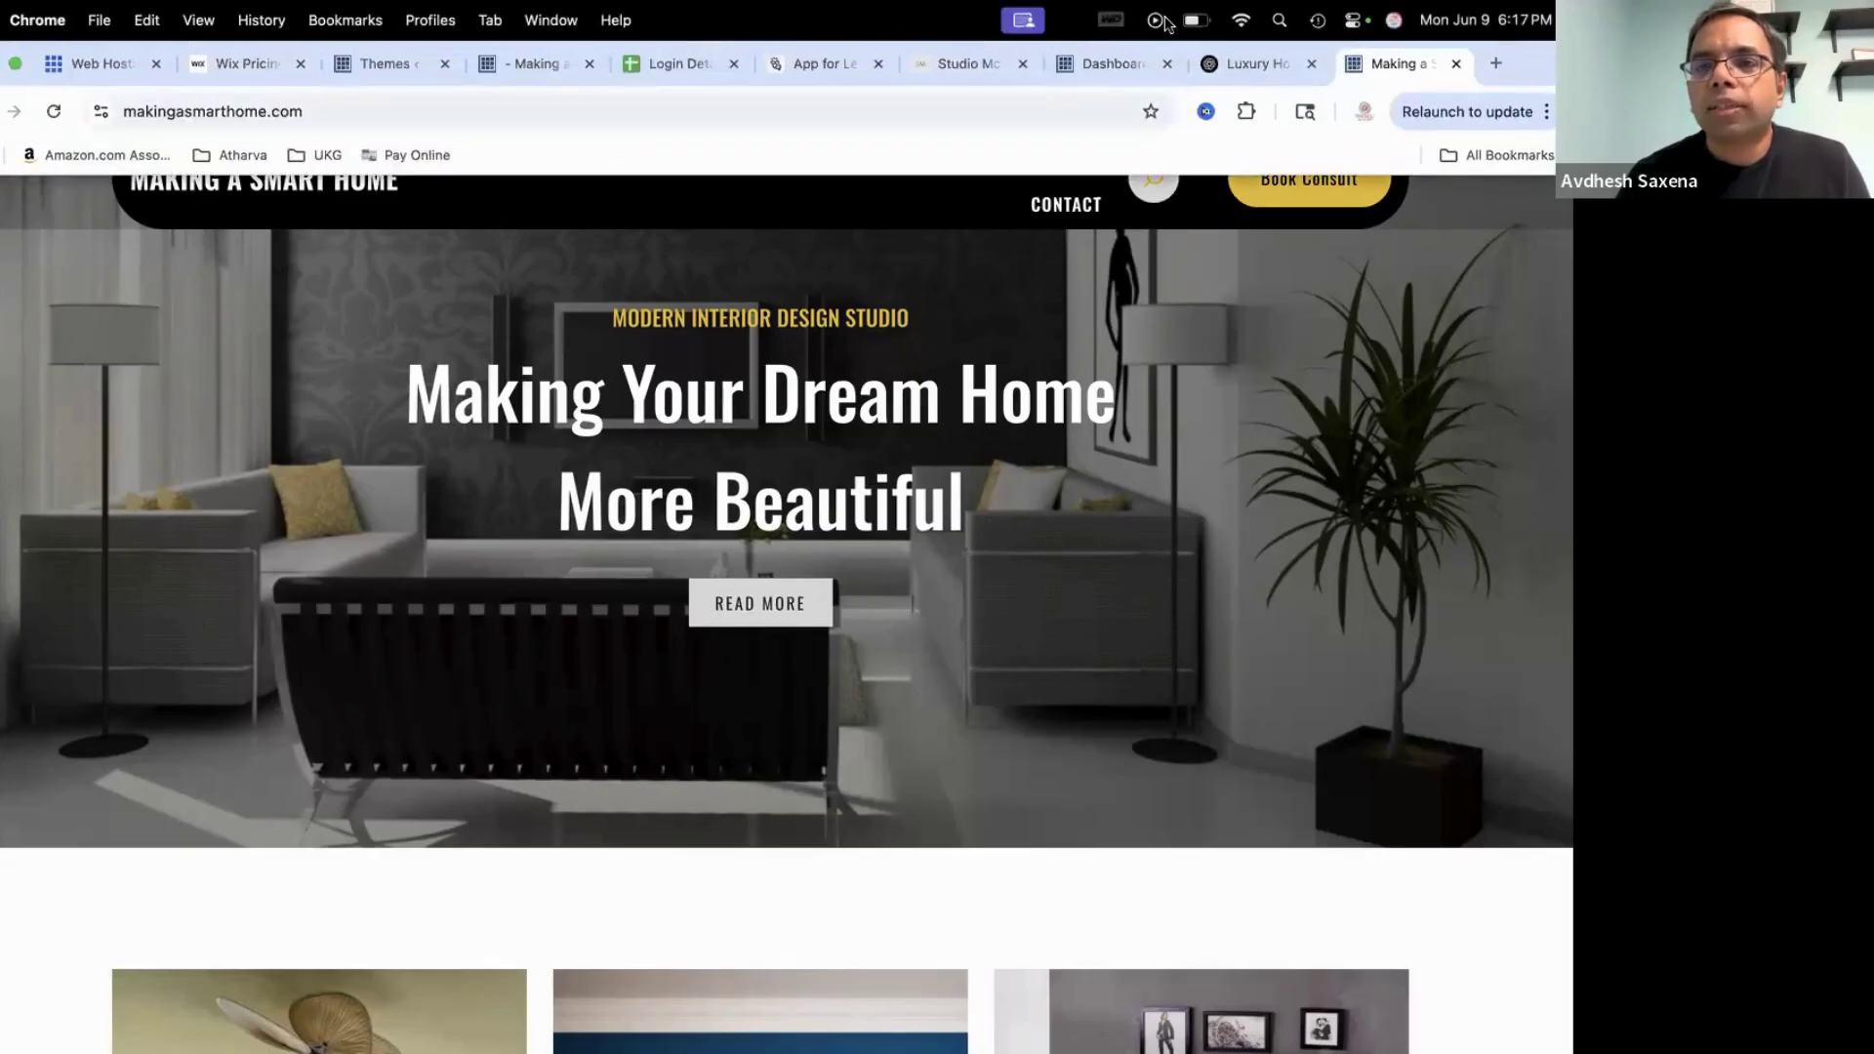
left_click(1082, 62)
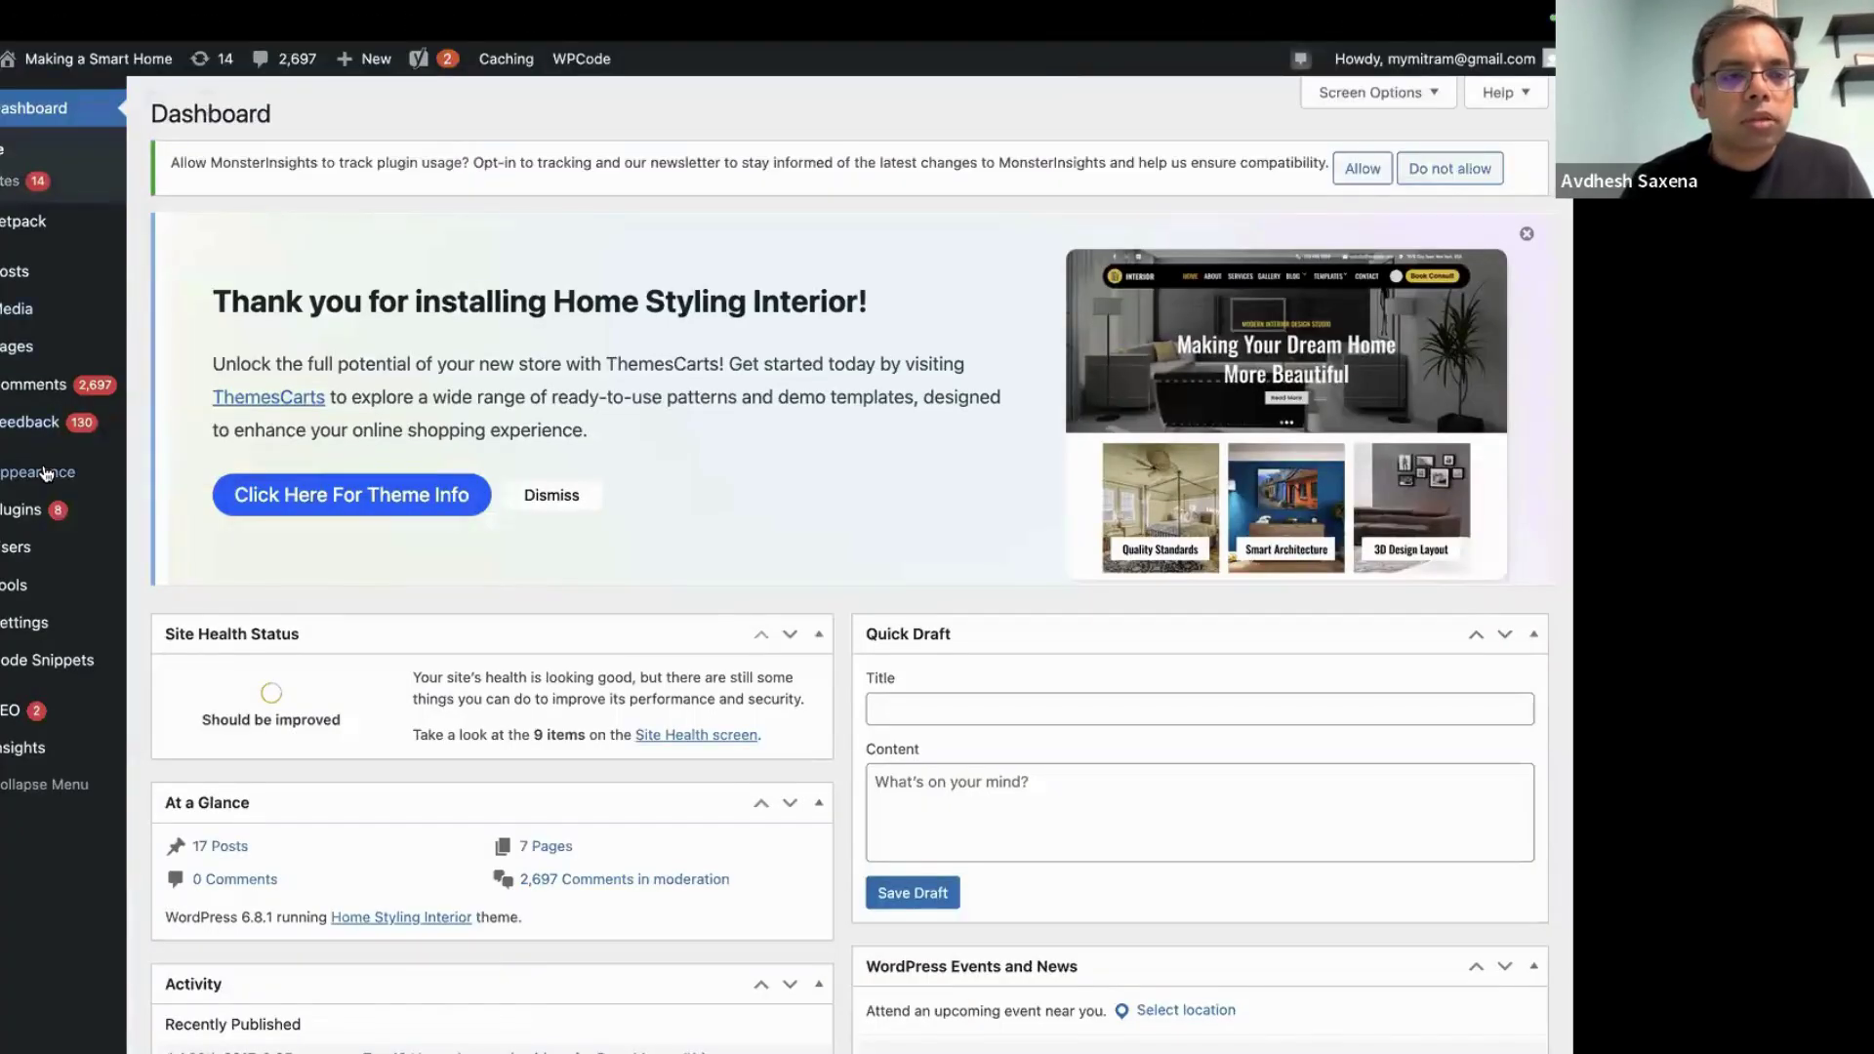
mouse_move(44, 474)
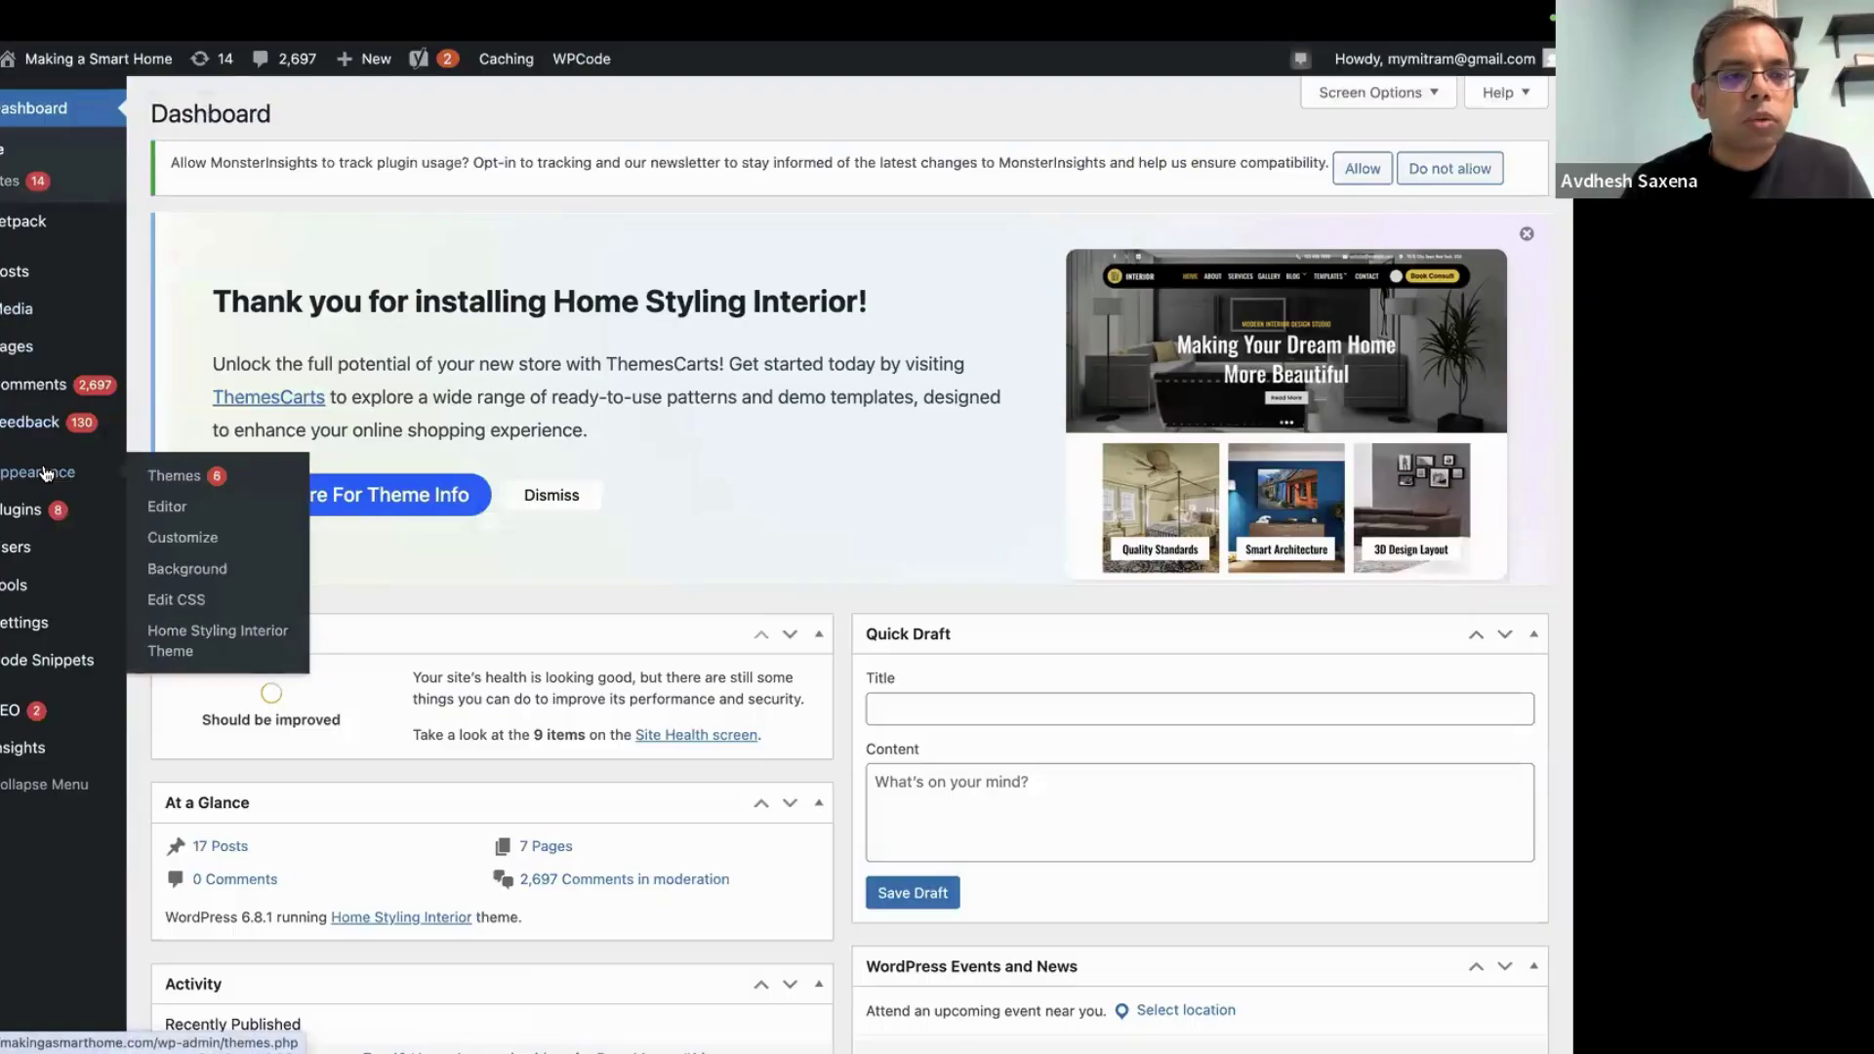
left_click(168, 507)
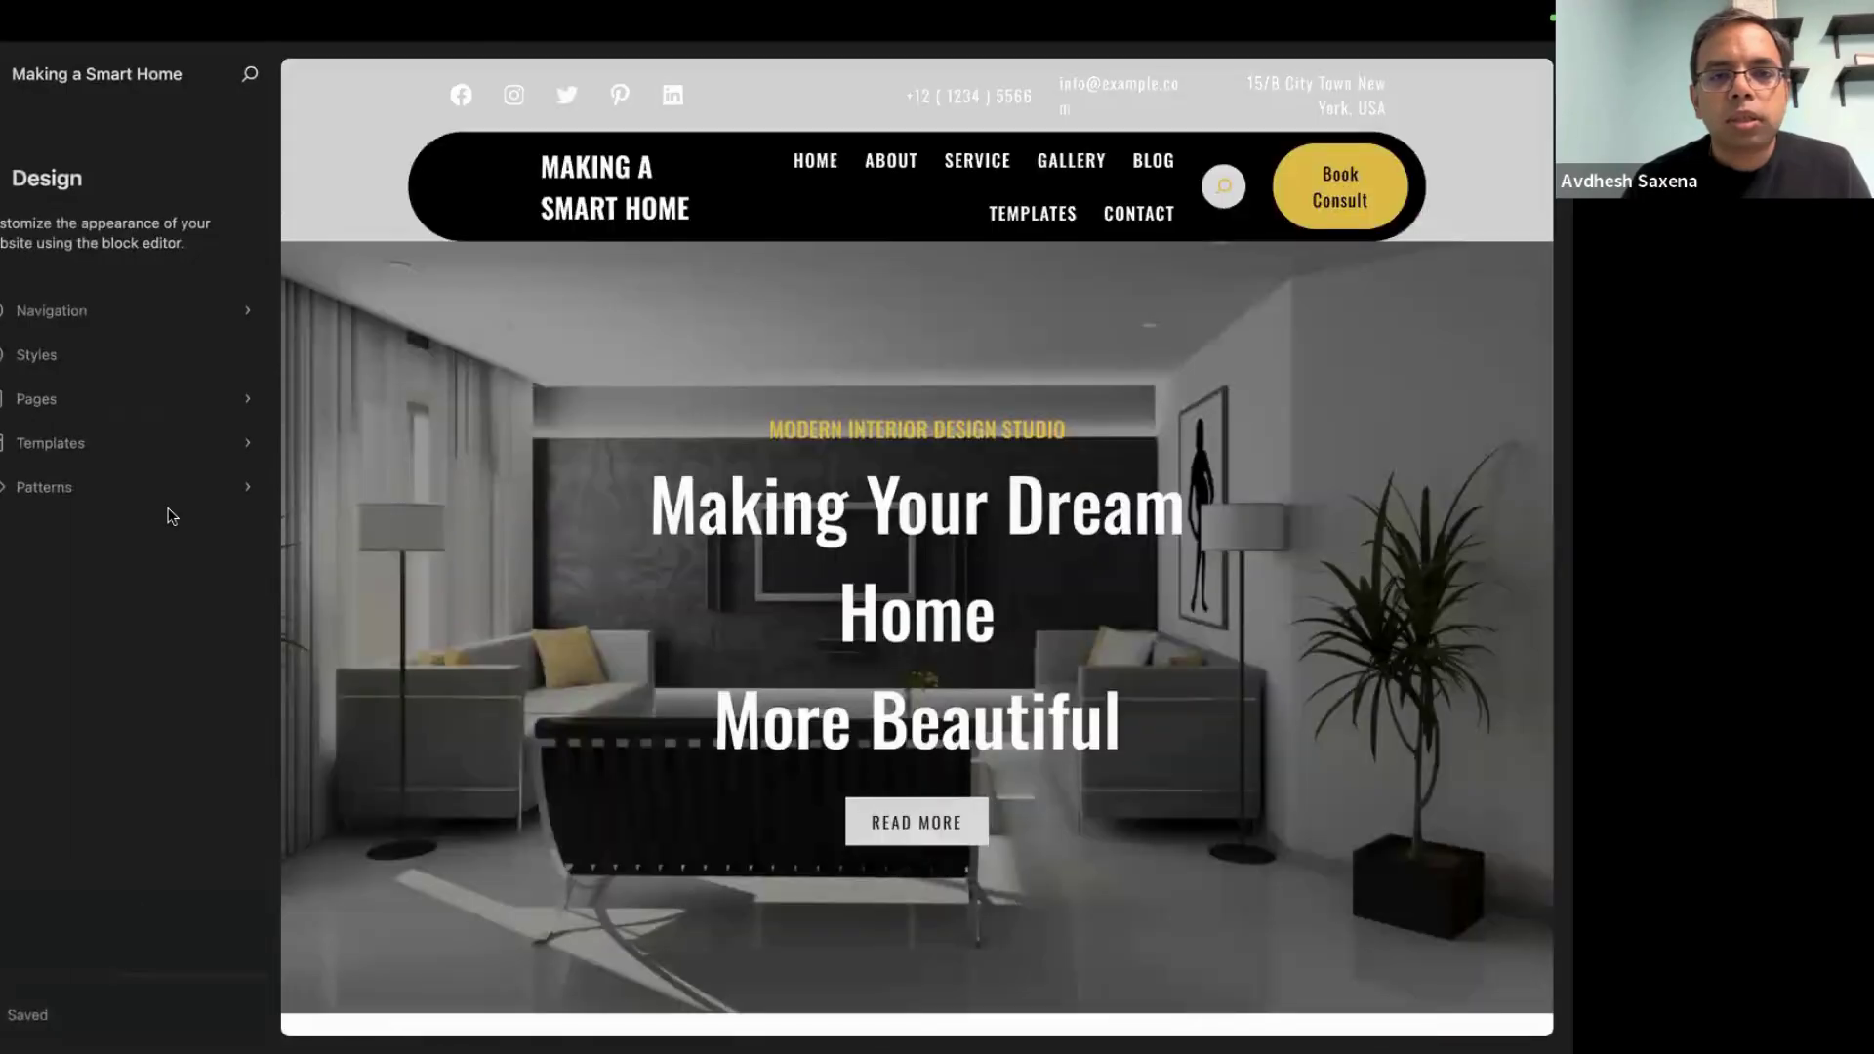
left_click(973, 92)
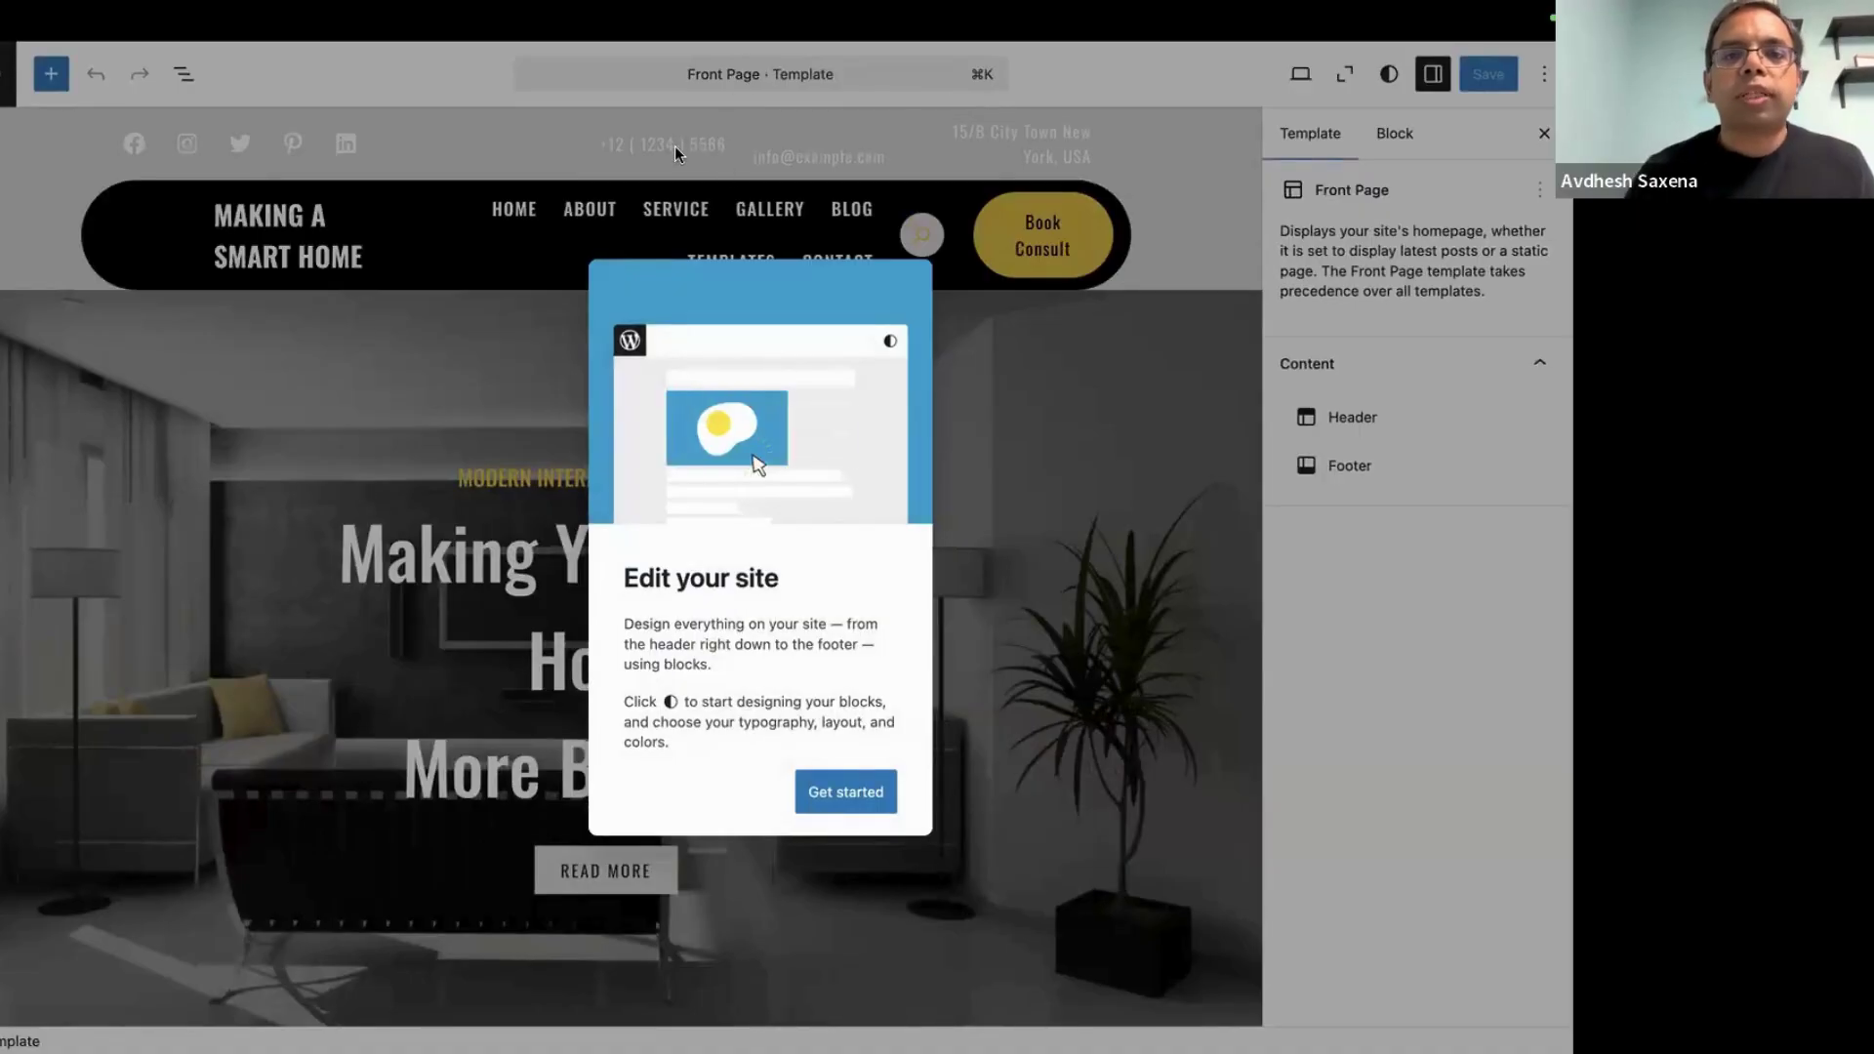
left_click(666, 143)
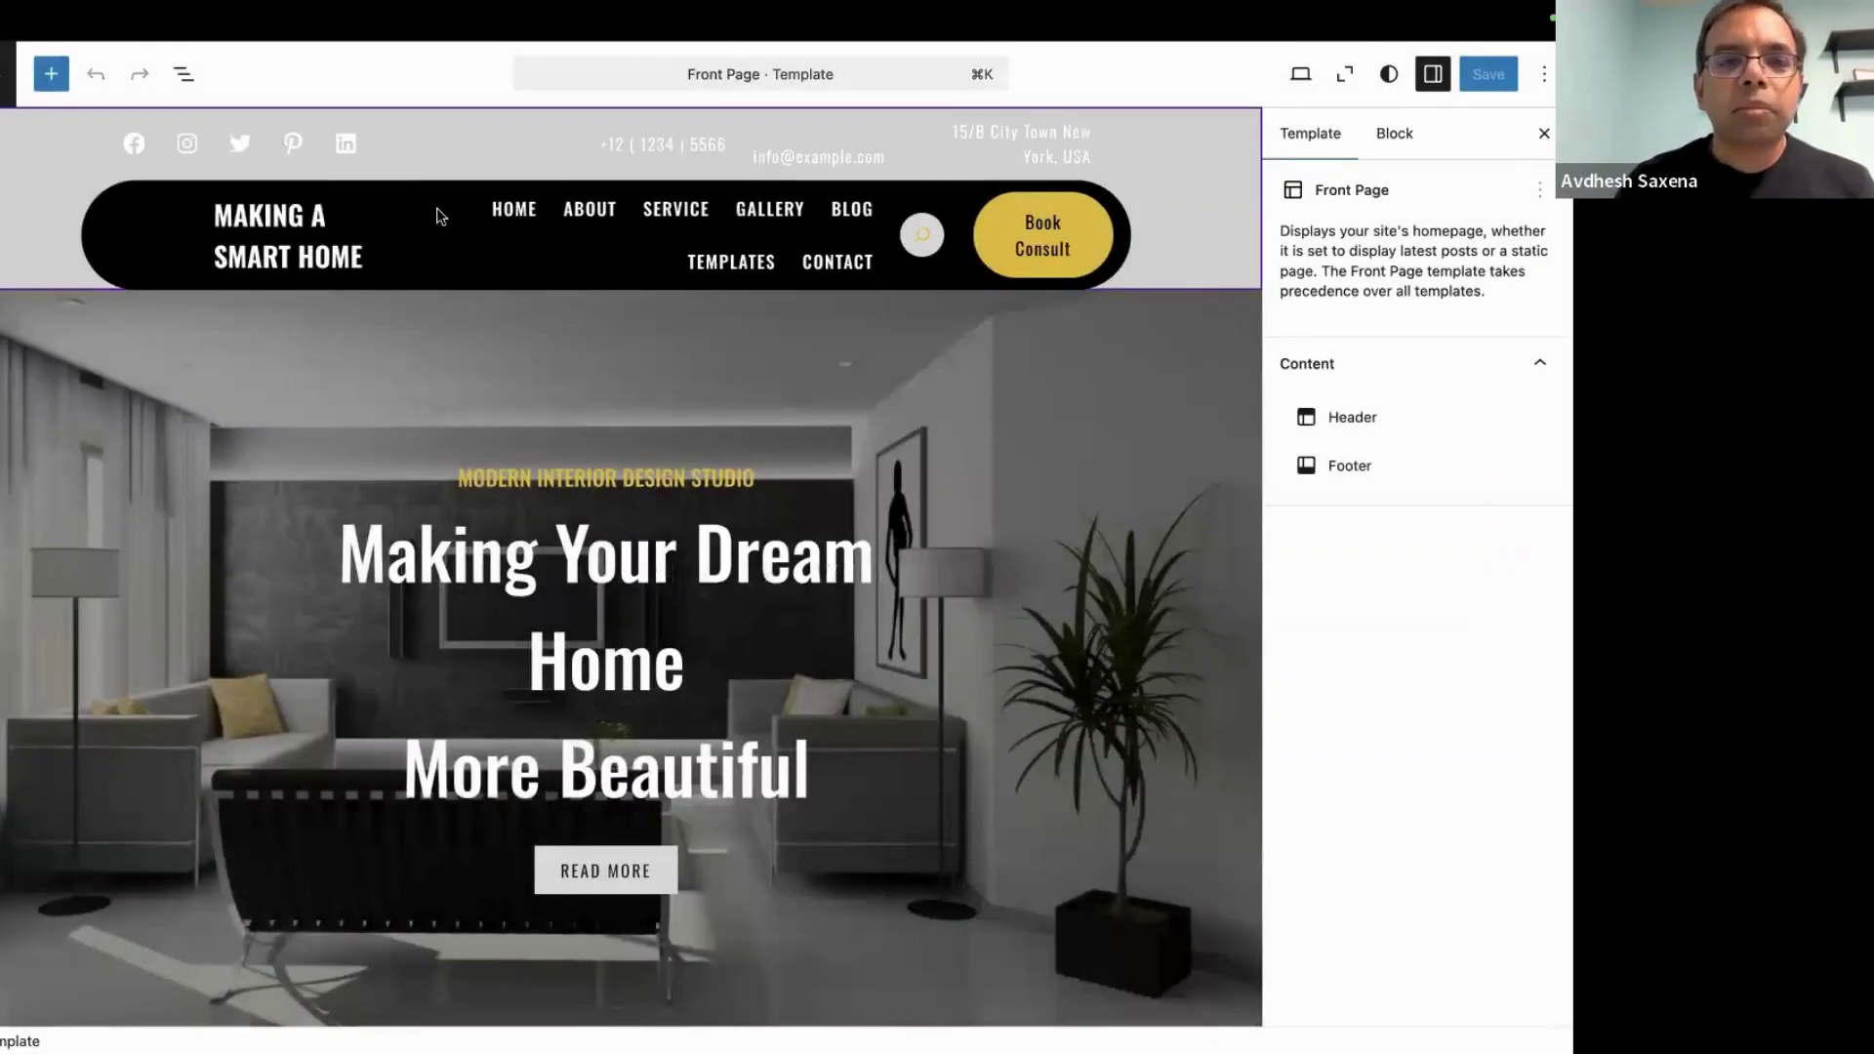
Clear the placeholder phone number from its paragraph in the header's contact row
left_click(666, 148)
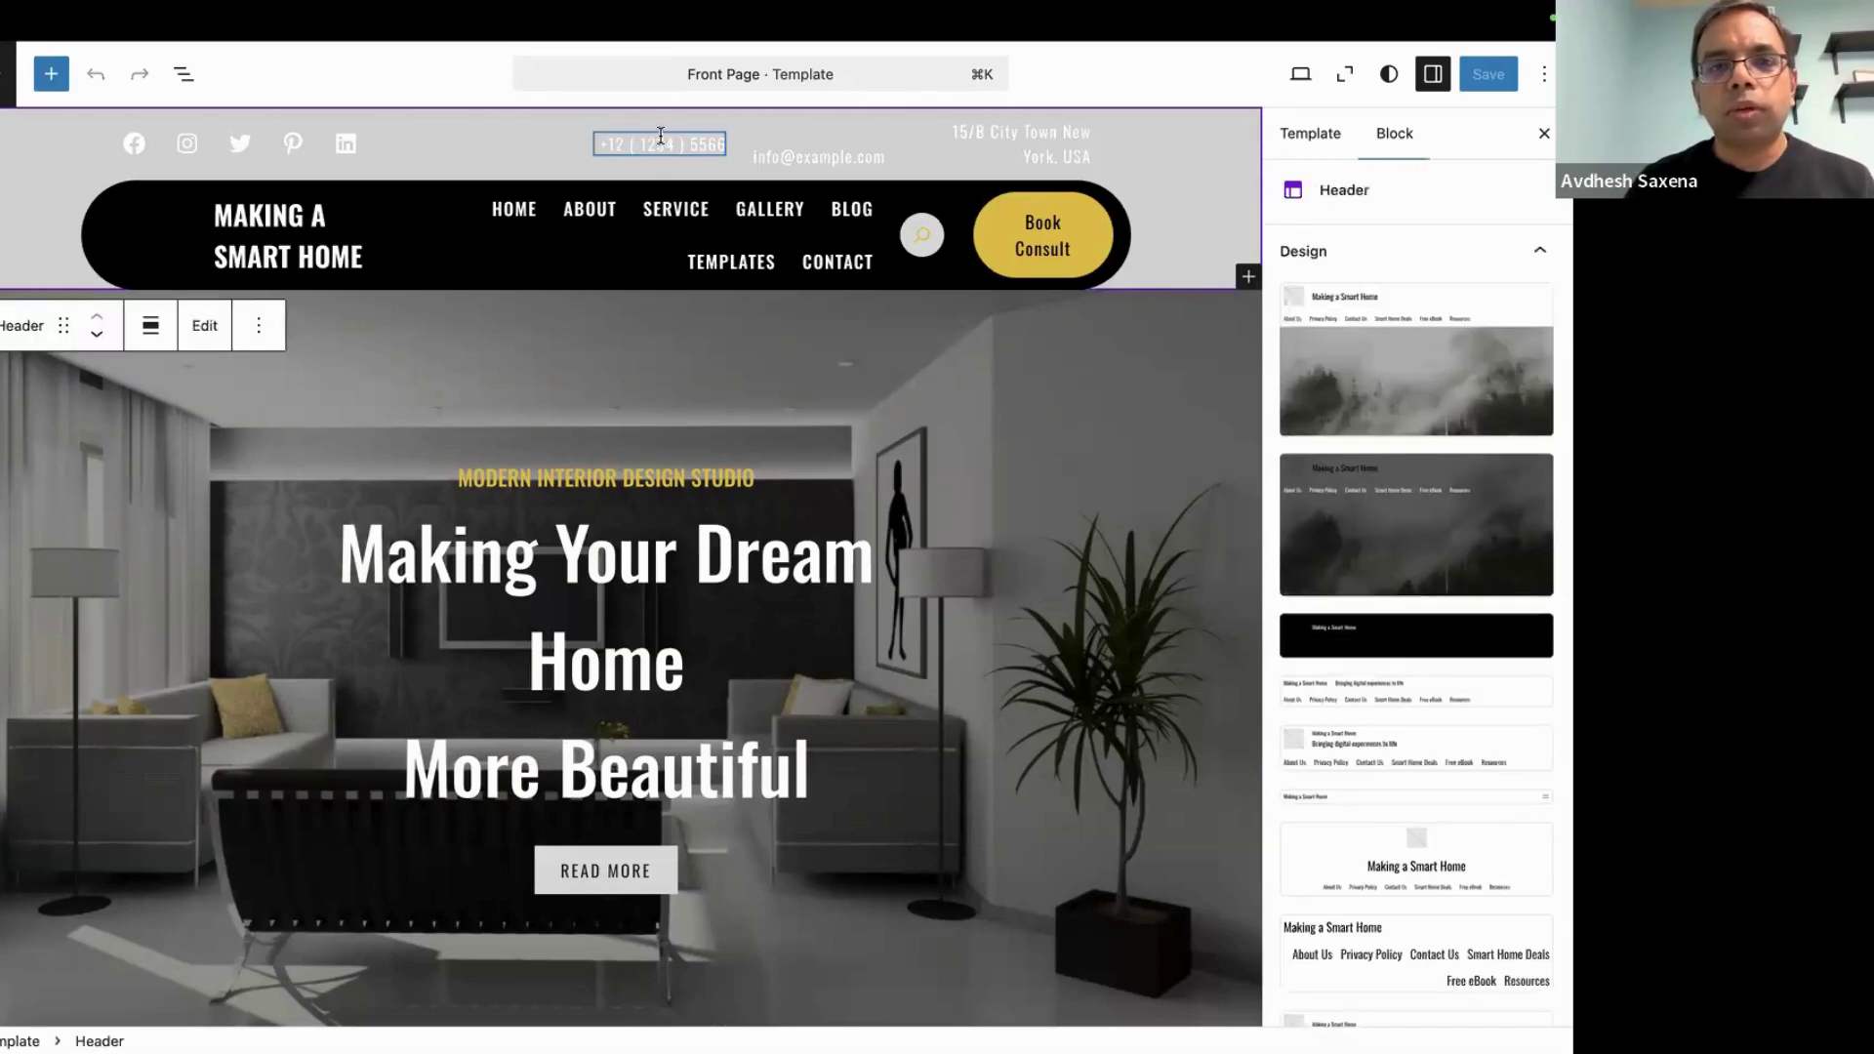
left_click(637, 153)
left_click(641, 139)
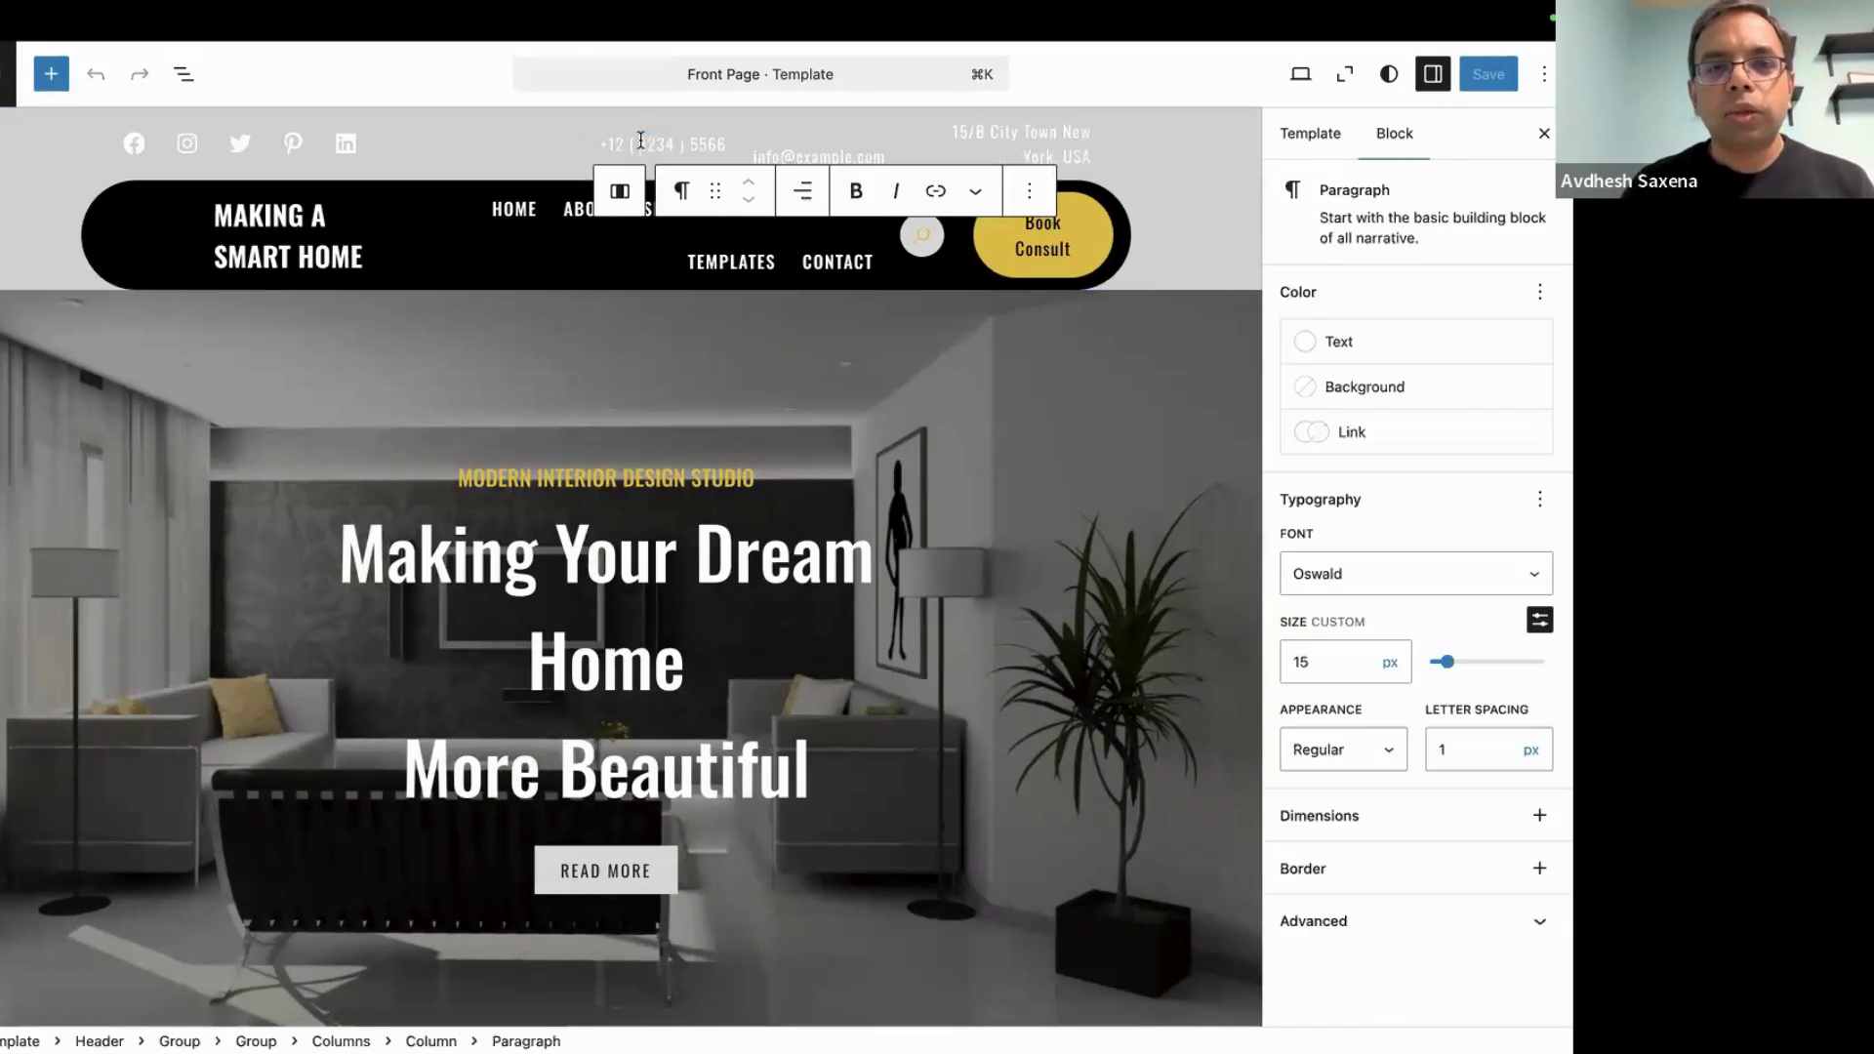
triple_click(640, 140)
key("BackSpace")
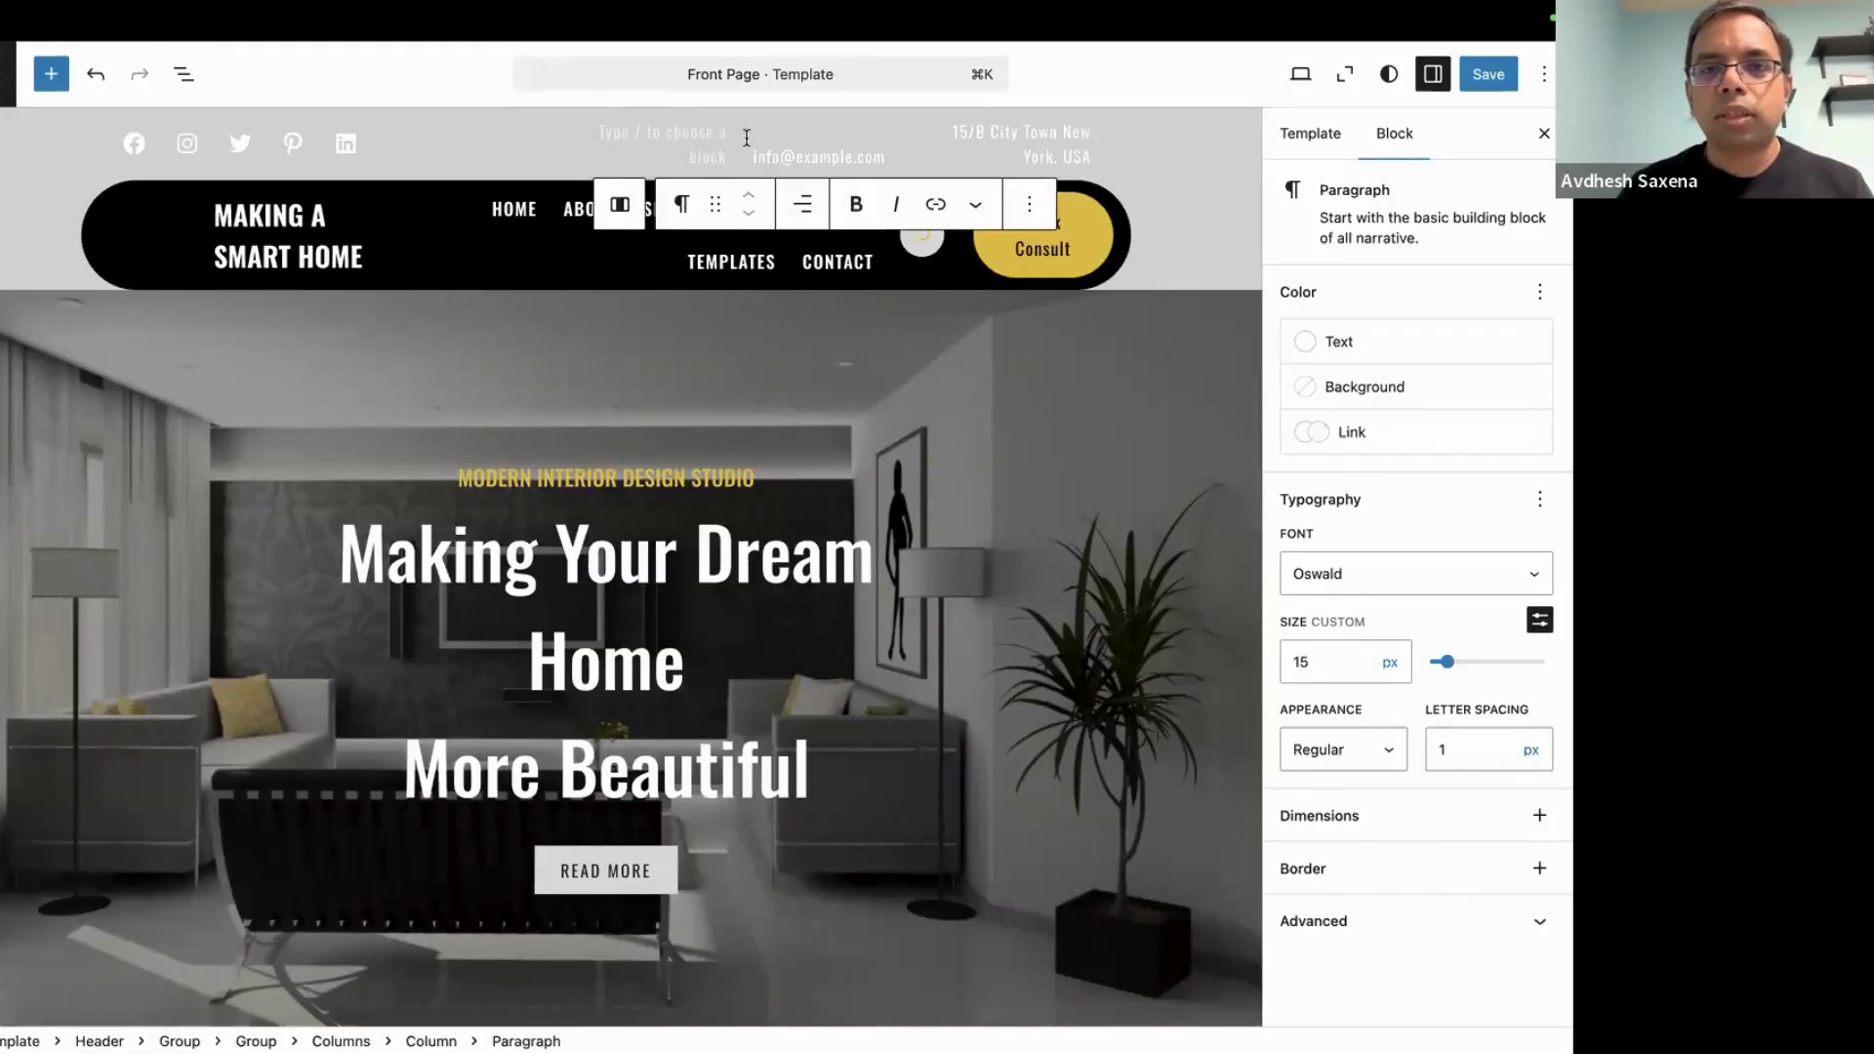
Delete the address paragraph block and the emptied phone number paragraph block from the header's contact row
left_click(1017, 127)
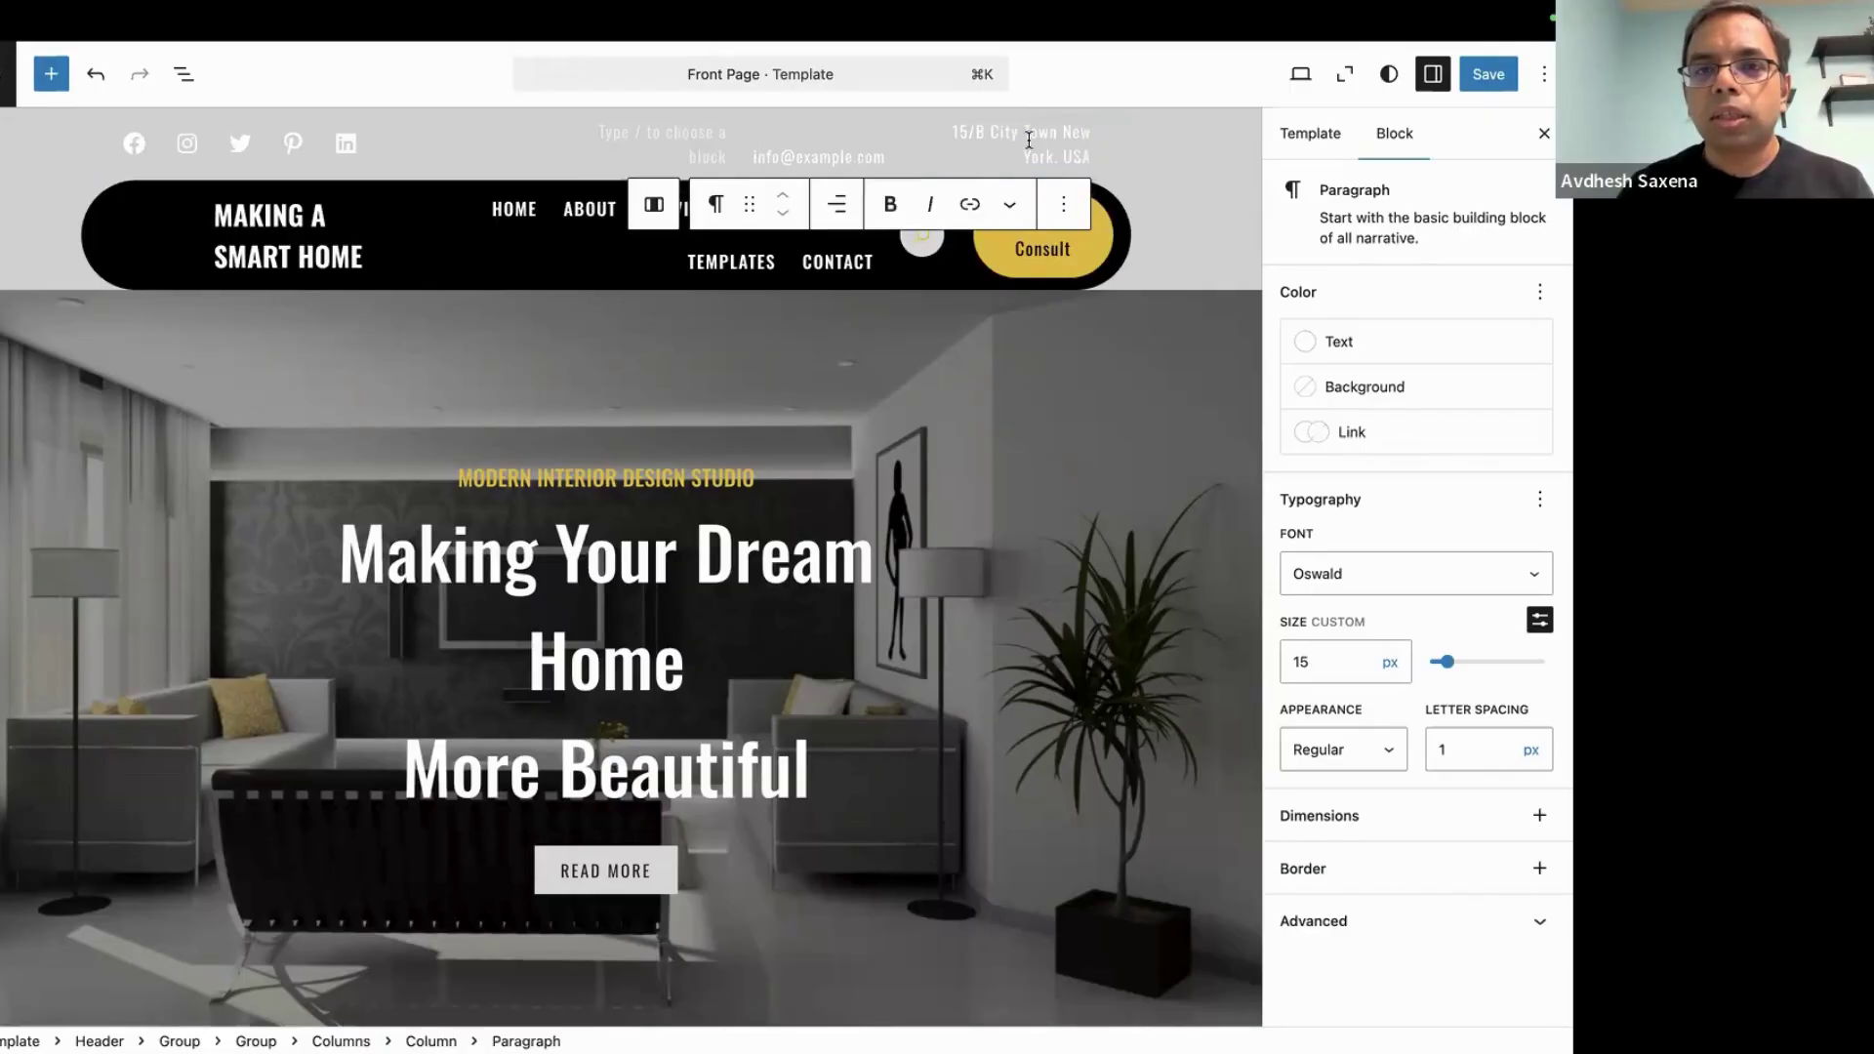
left_click(1064, 204)
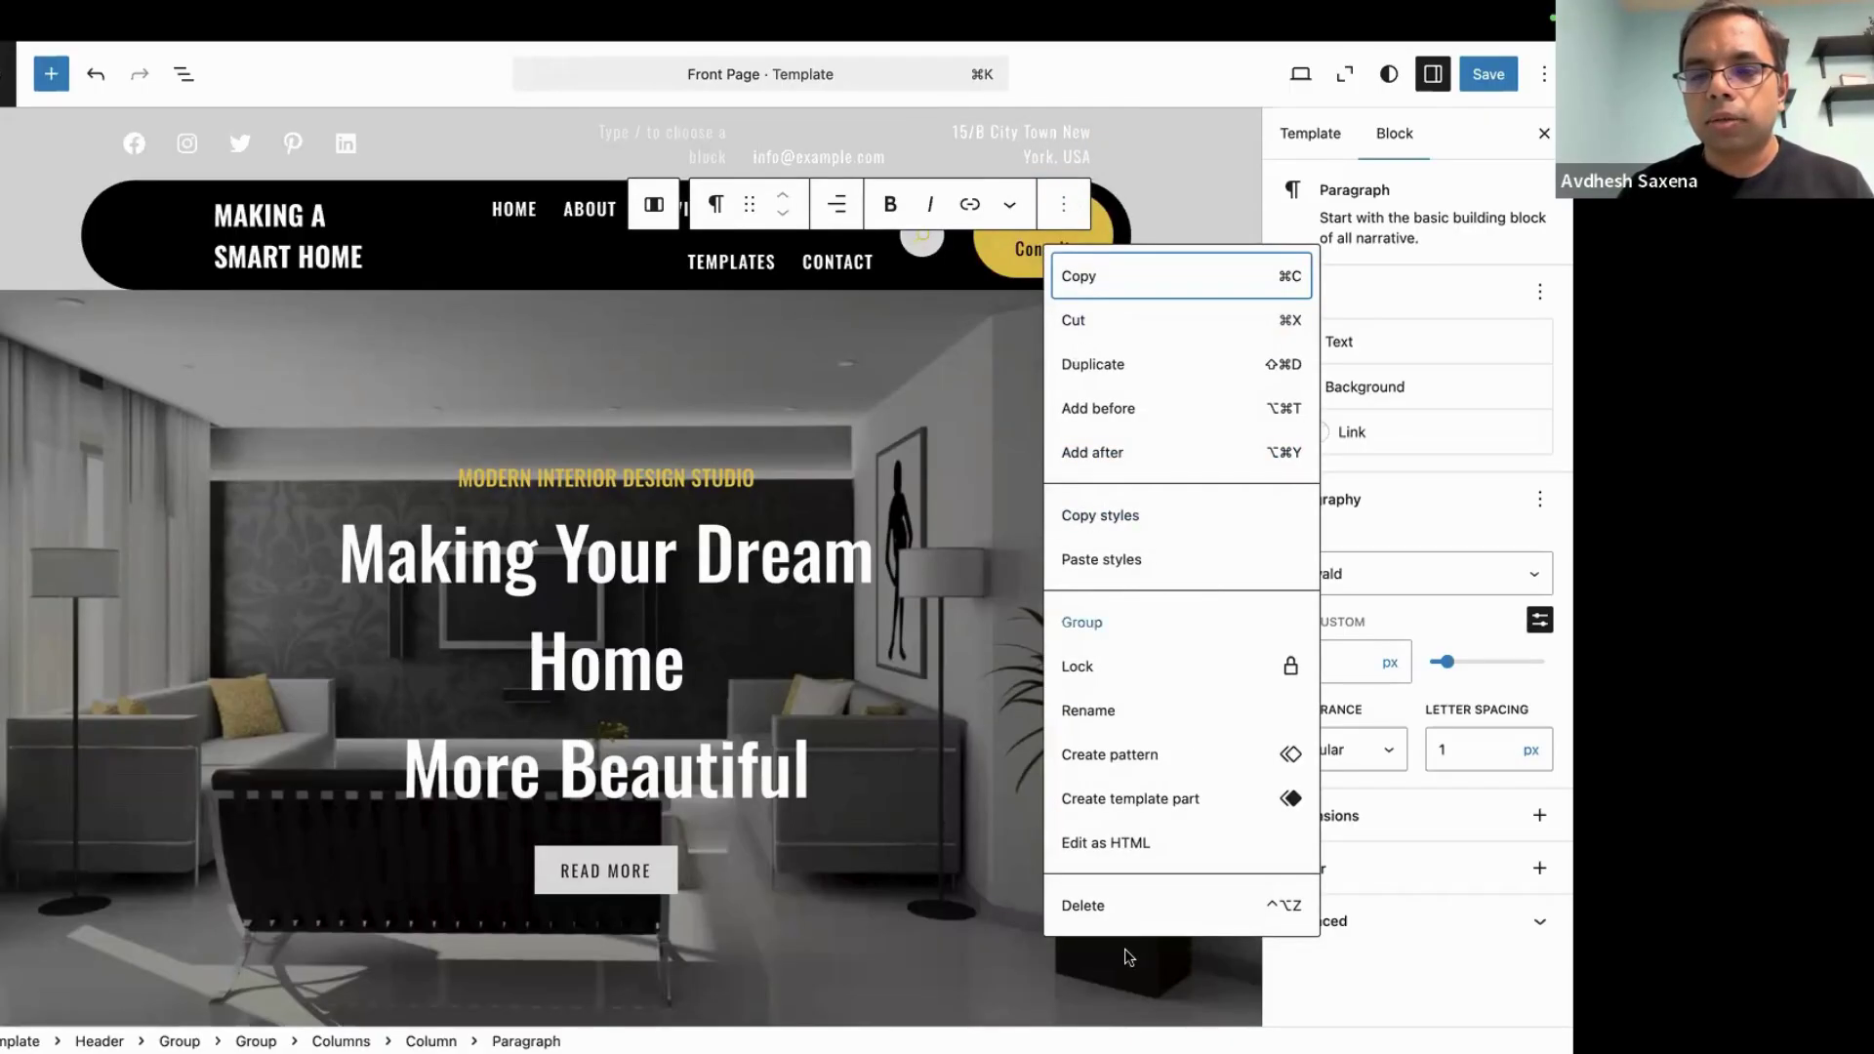
left_click(1117, 910)
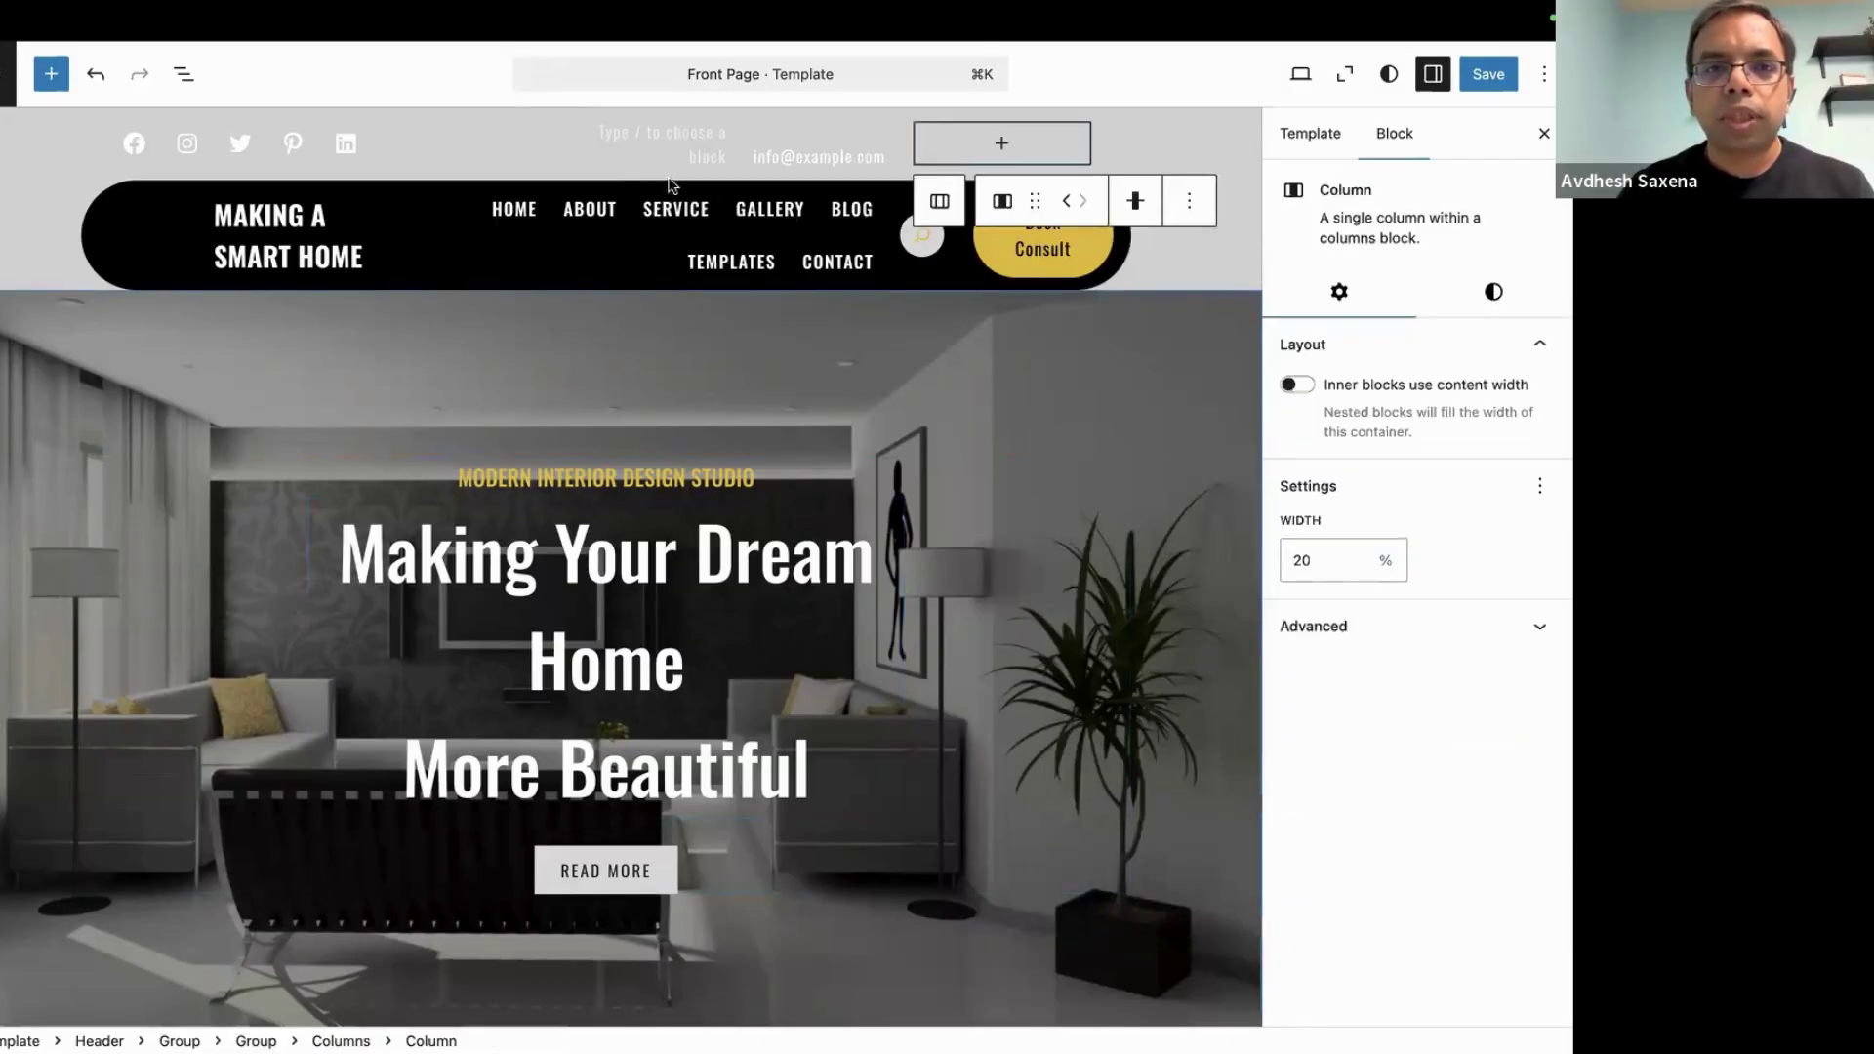
left_click(668, 129)
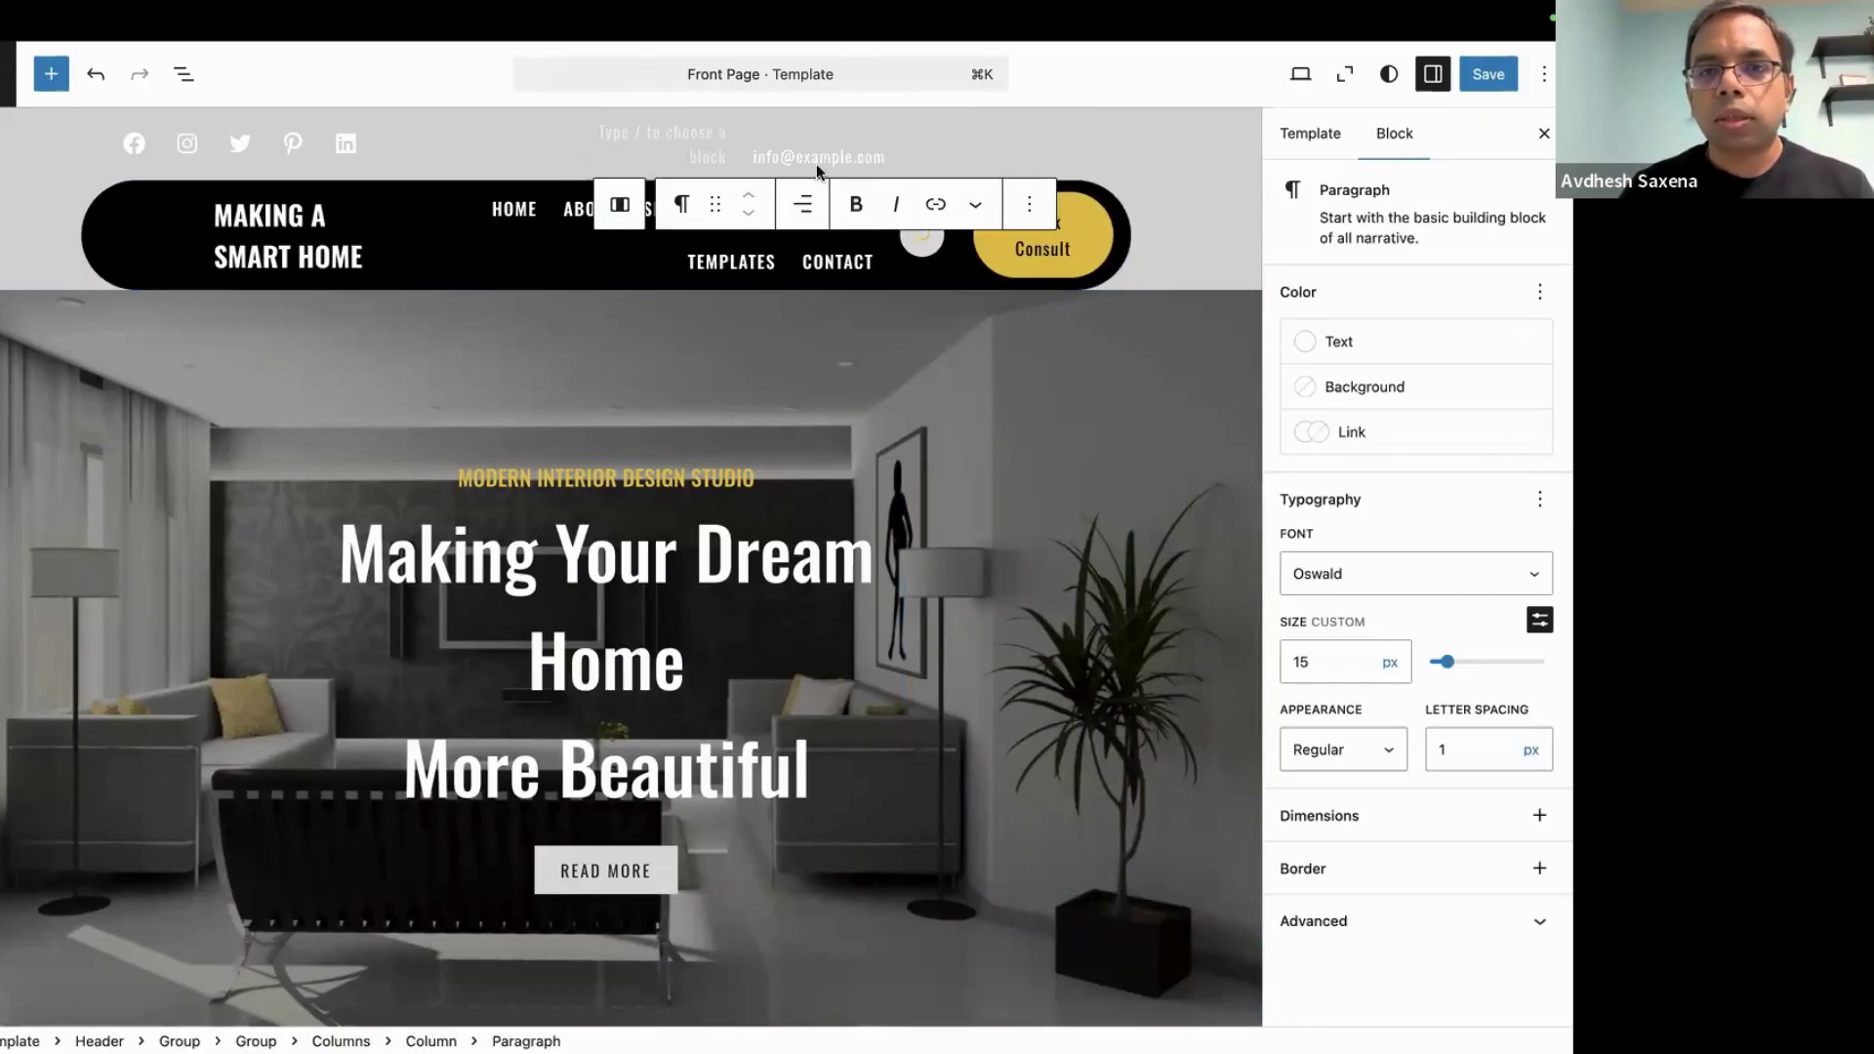
left_click(1028, 204)
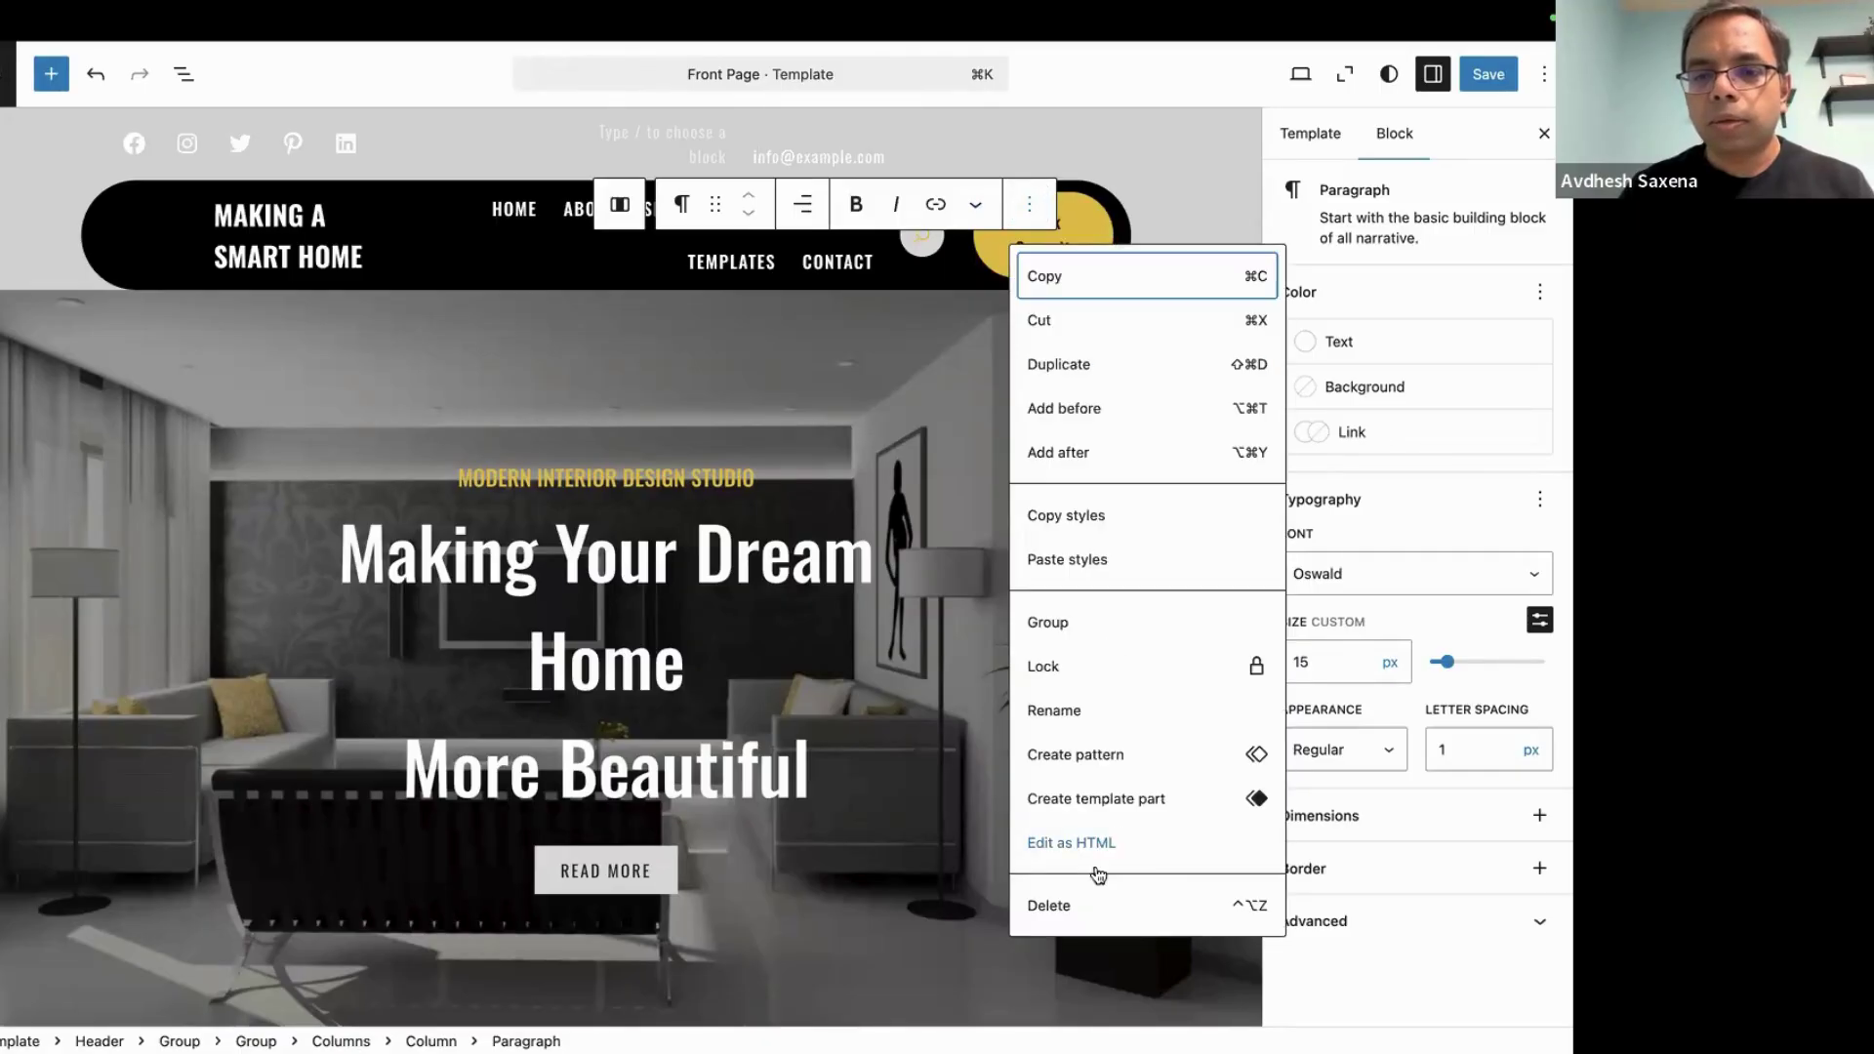
left_click(1067, 908)
Review the rest of the front page template and save the changes to the Header template part
scroll(1073, 918, "down", 5)
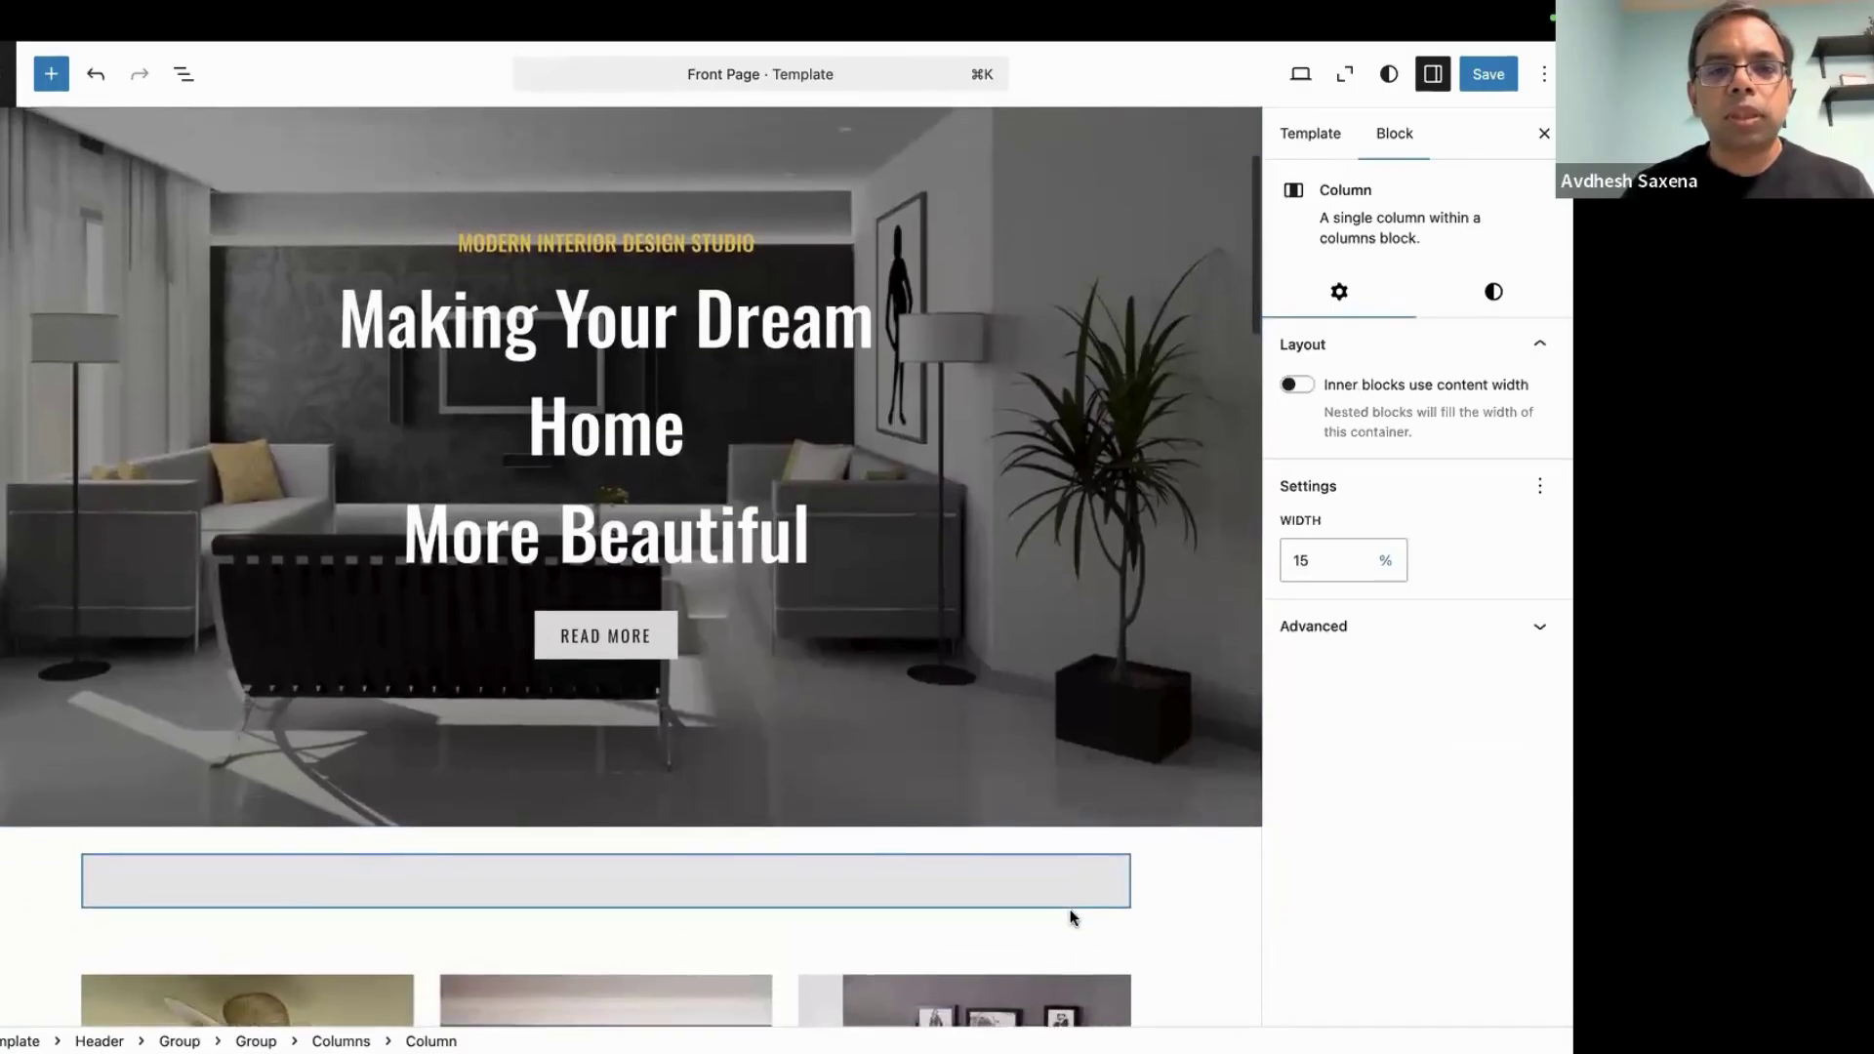
scroll(1070, 913, "up", 5)
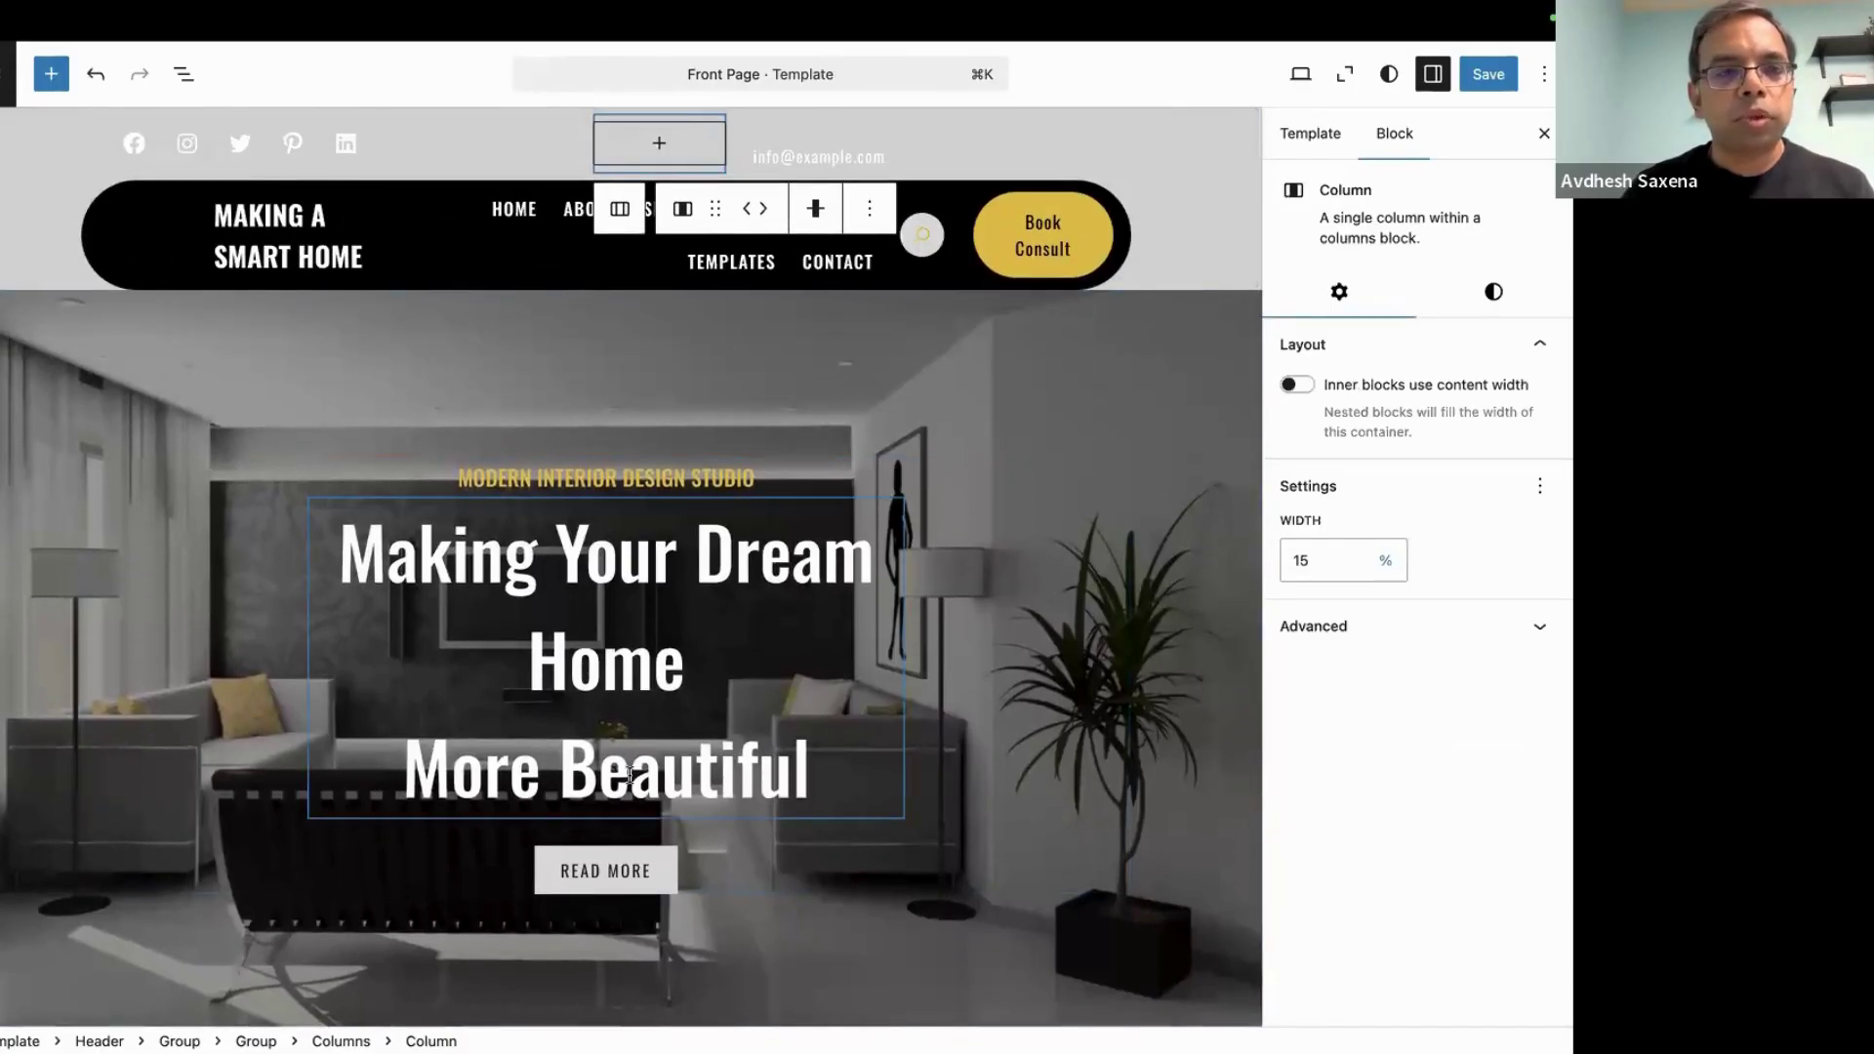
scroll(249, 574, "down", 10)
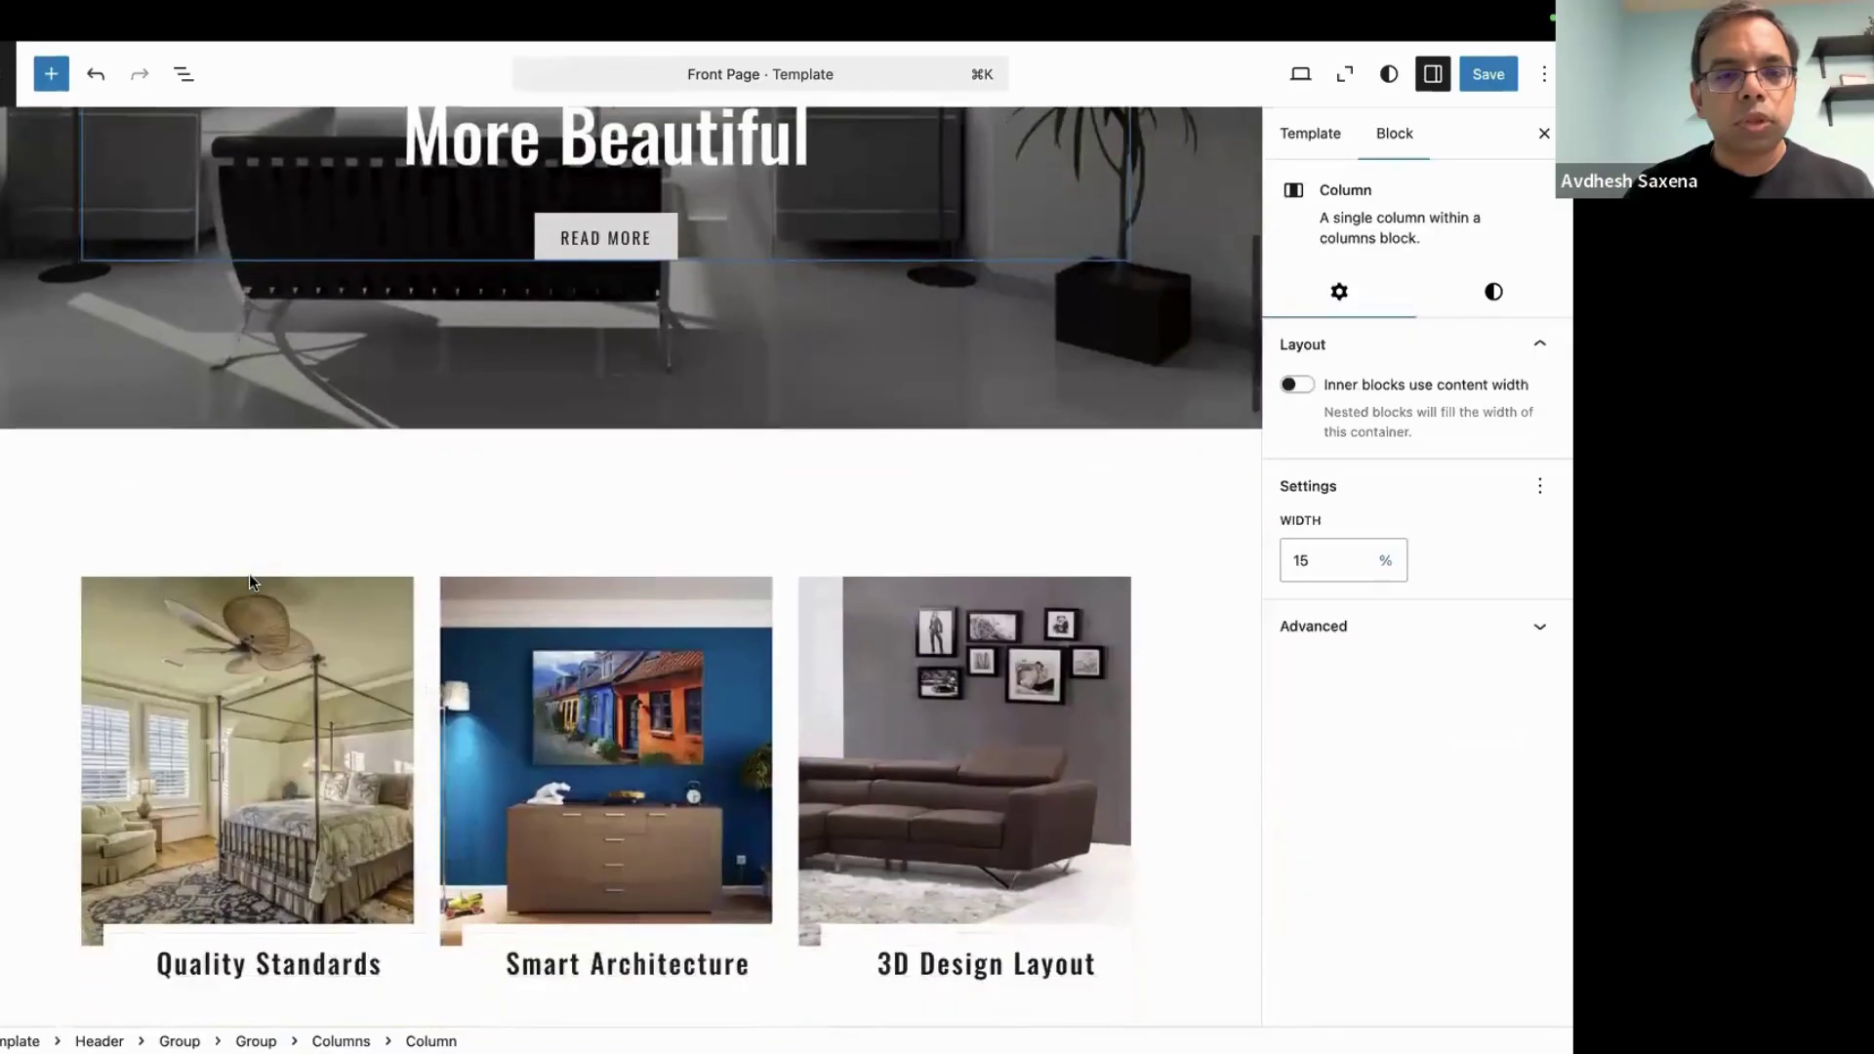
scroll(249, 582, "down", 20)
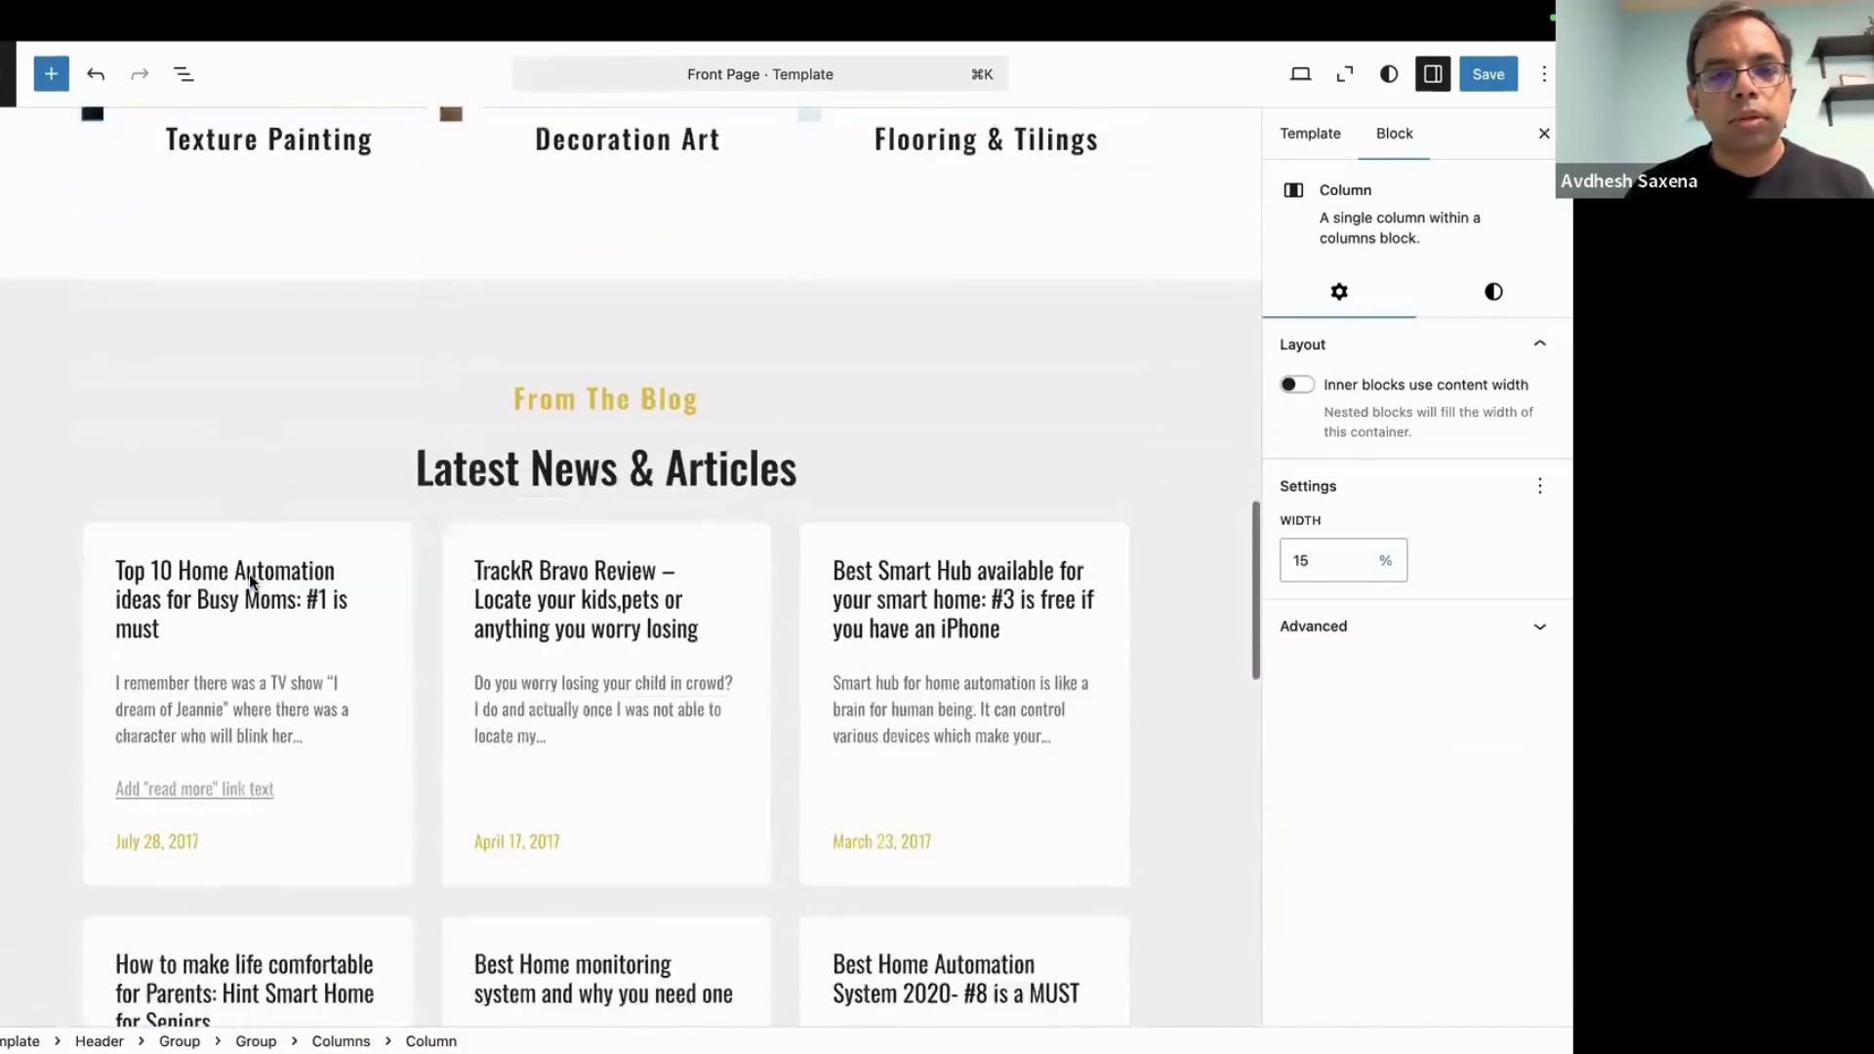
scroll(251, 582, "down", 12)
scroll(251, 581, "up", 20)
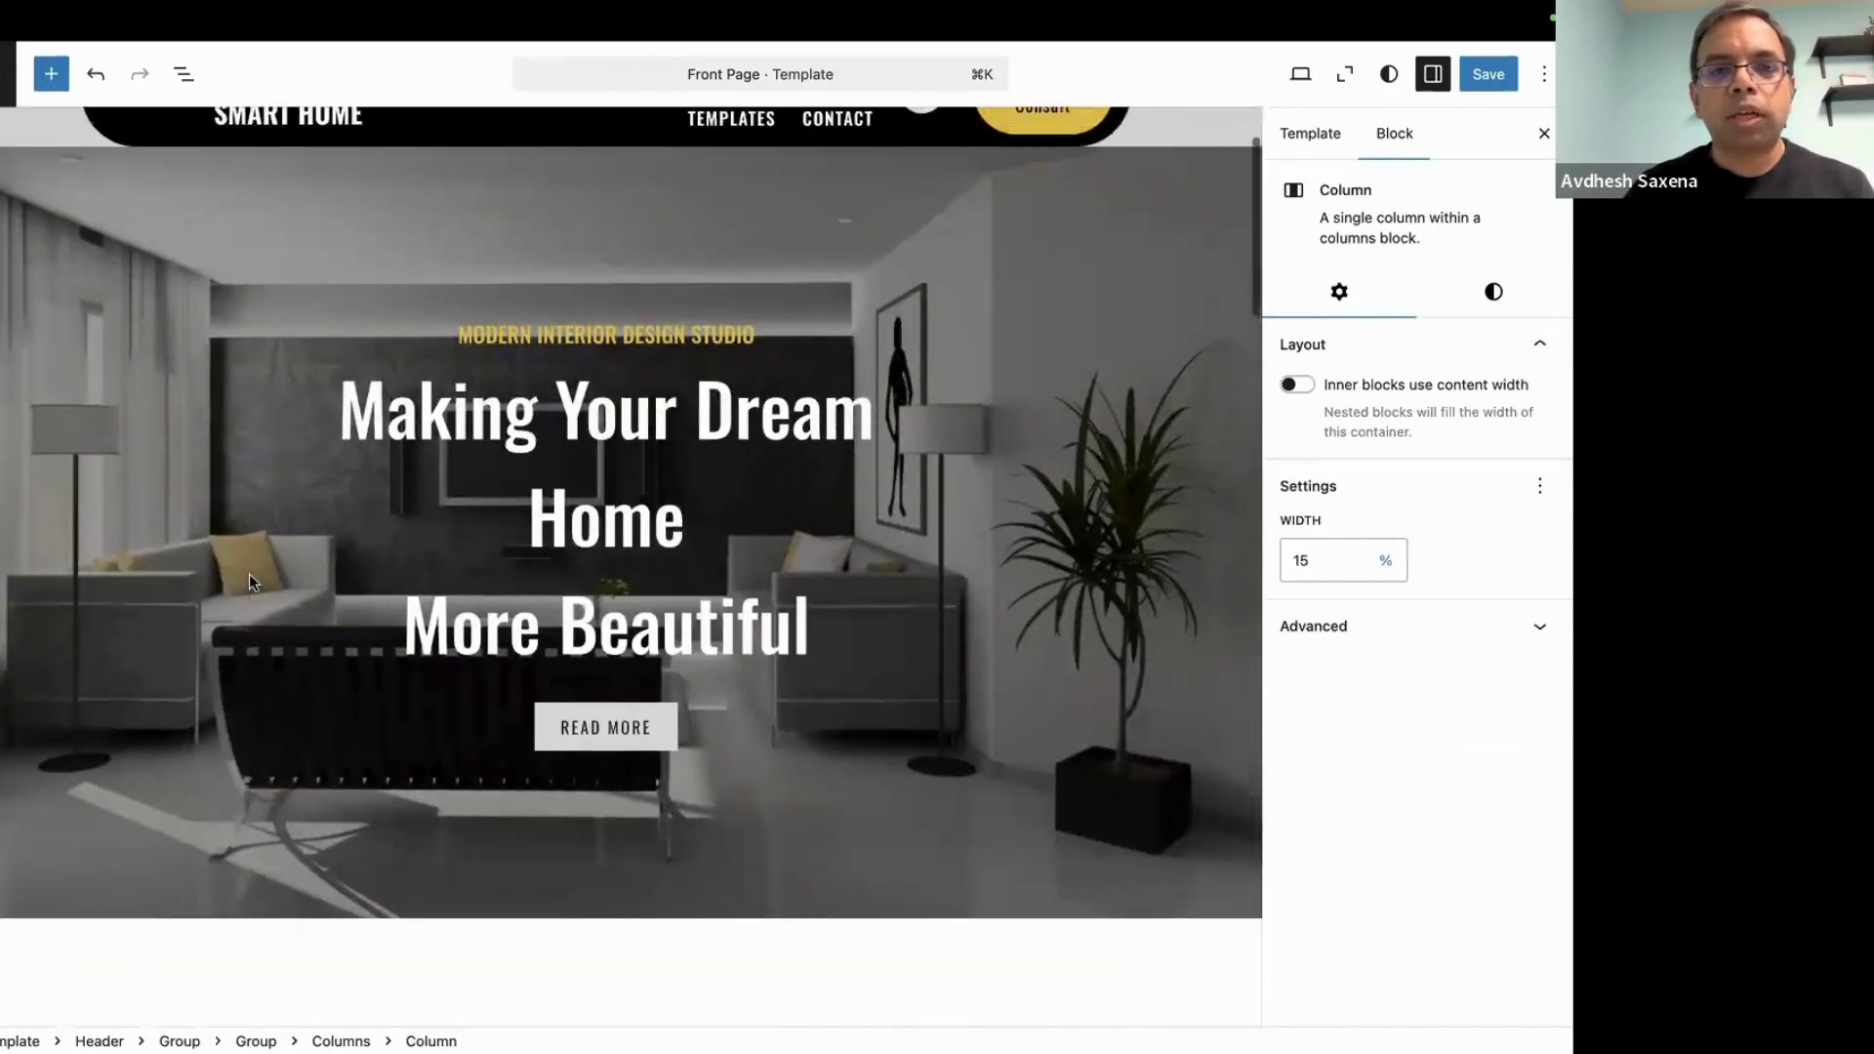
scroll(248, 572, "up", 3)
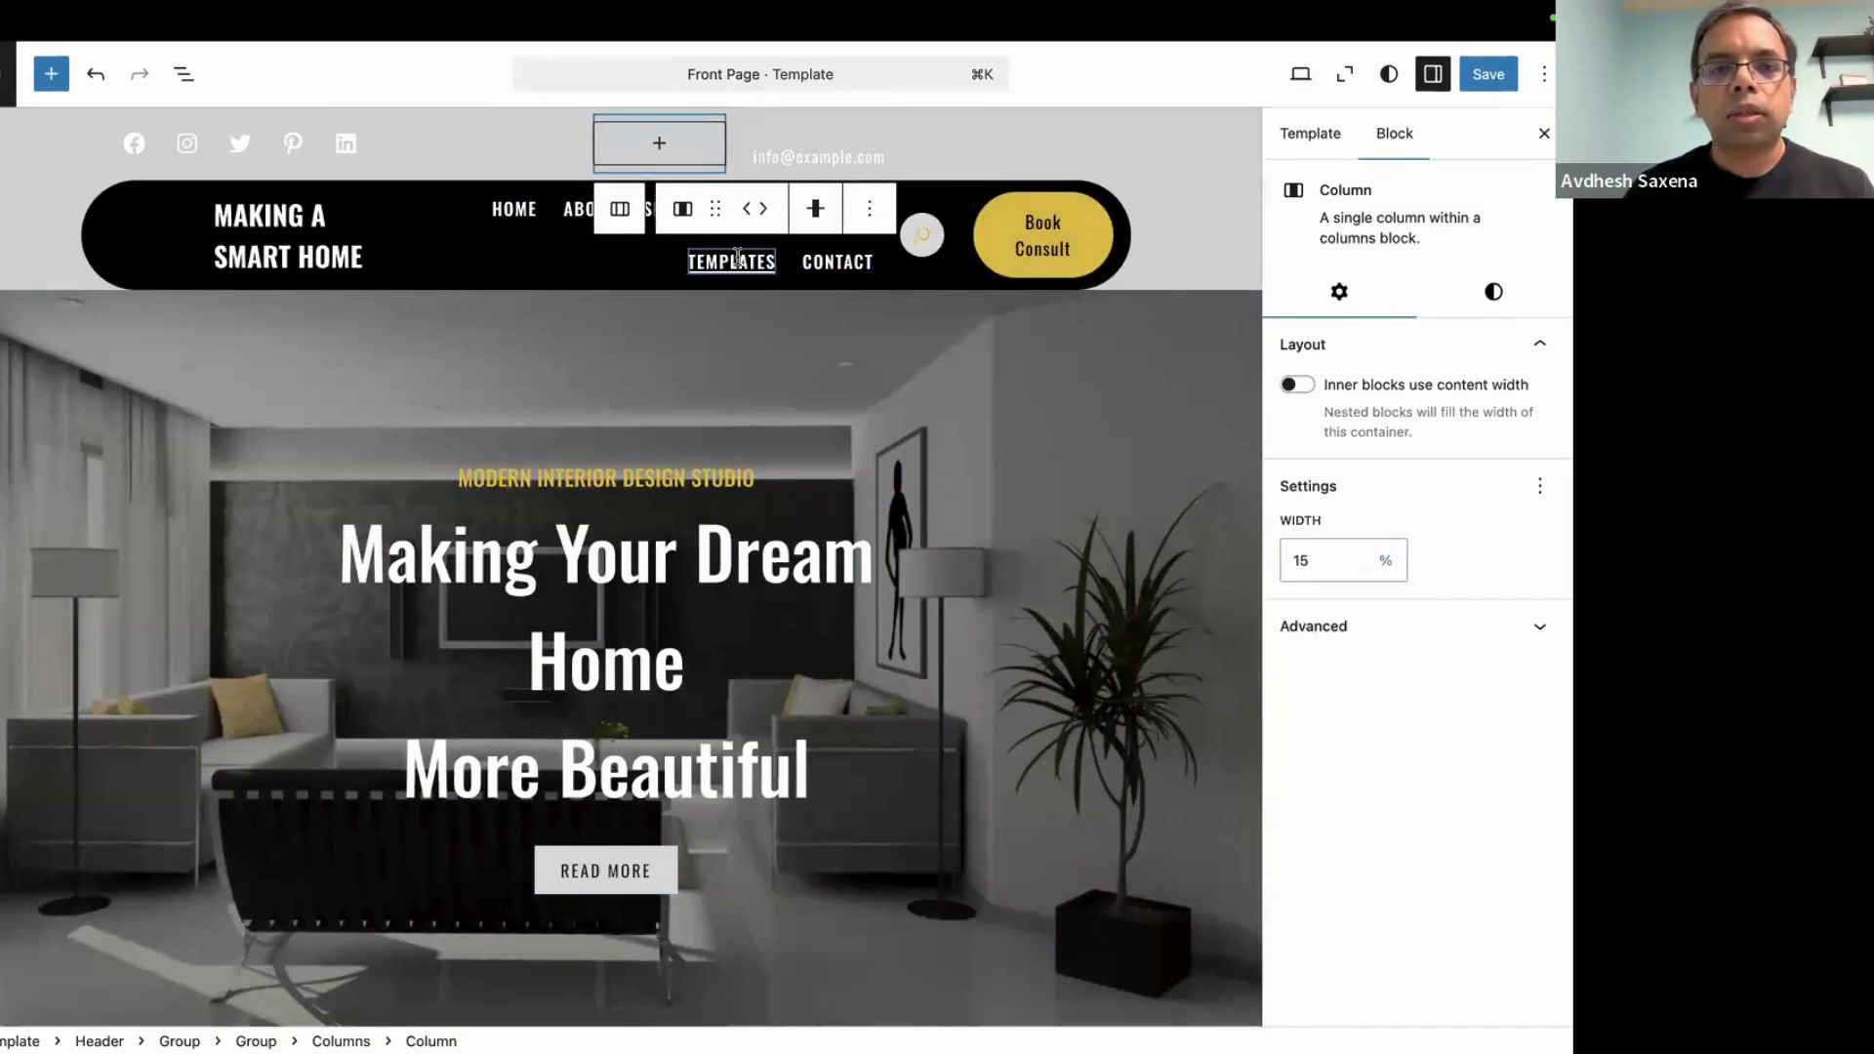
mouse_move(991, 8)
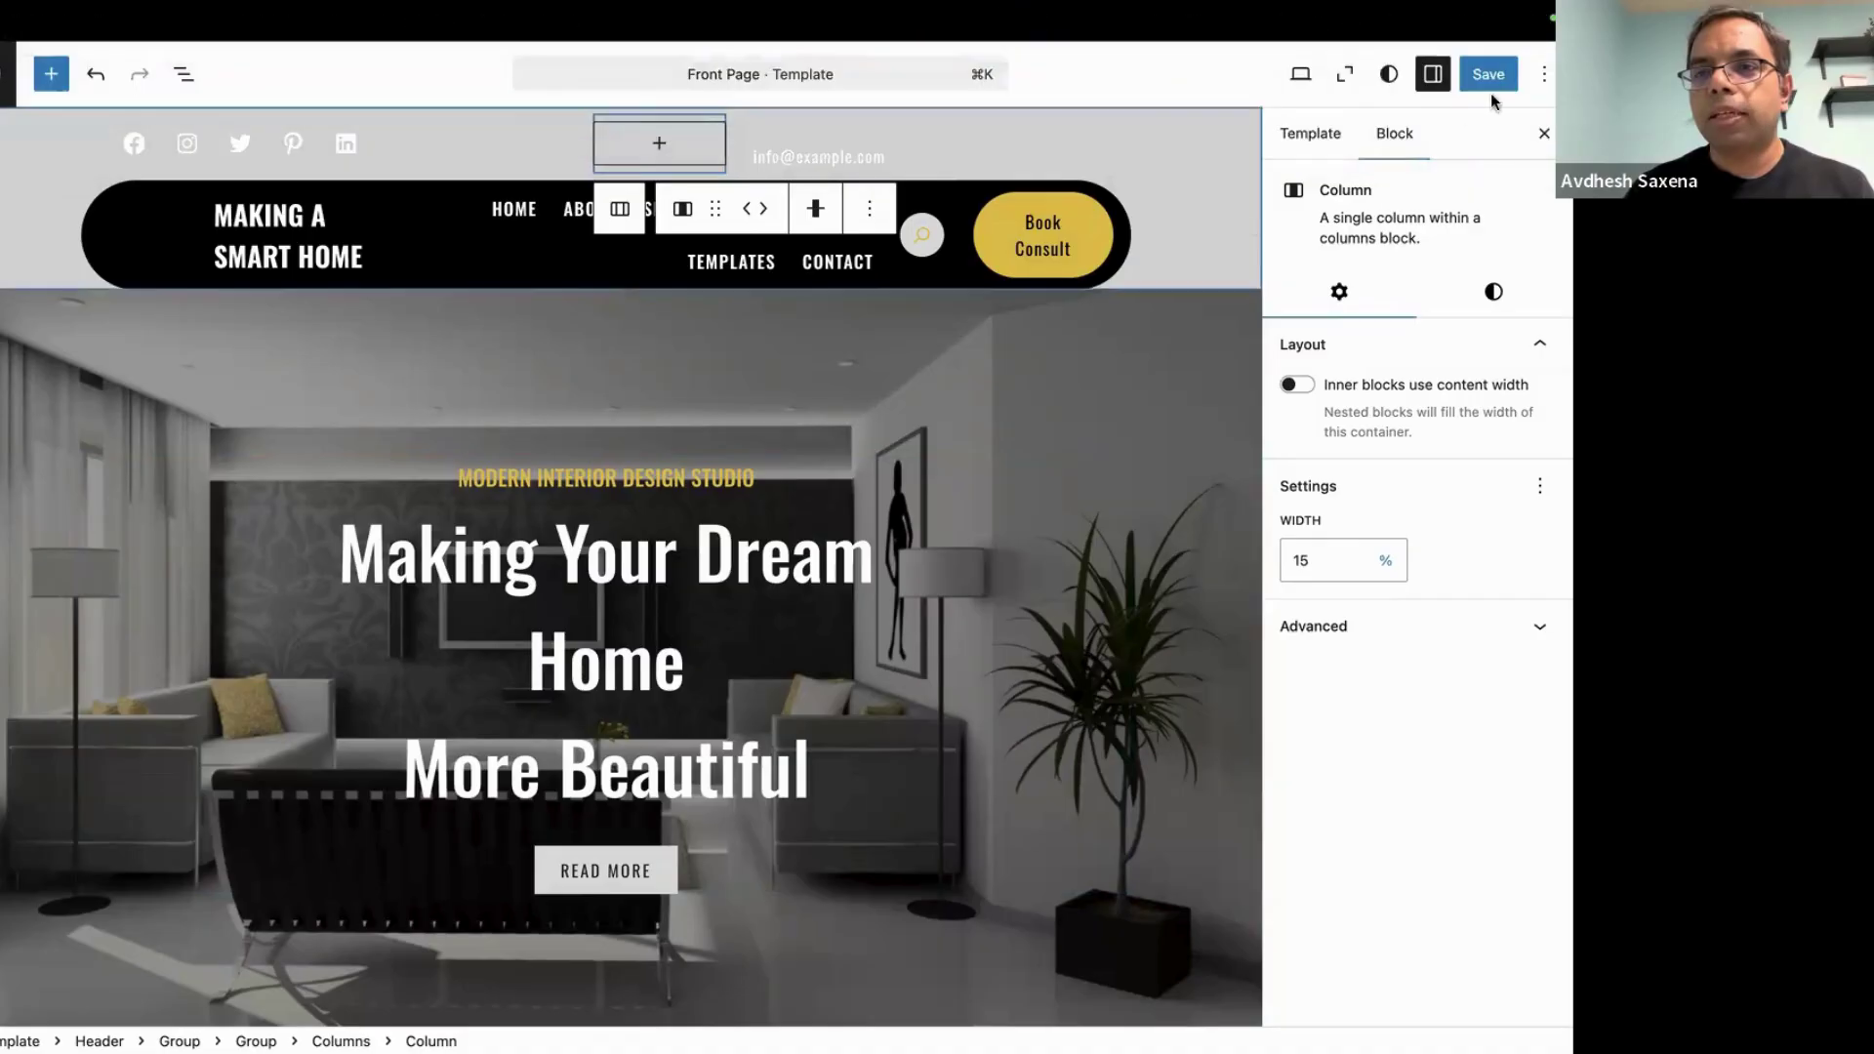
left_click(1482, 74)
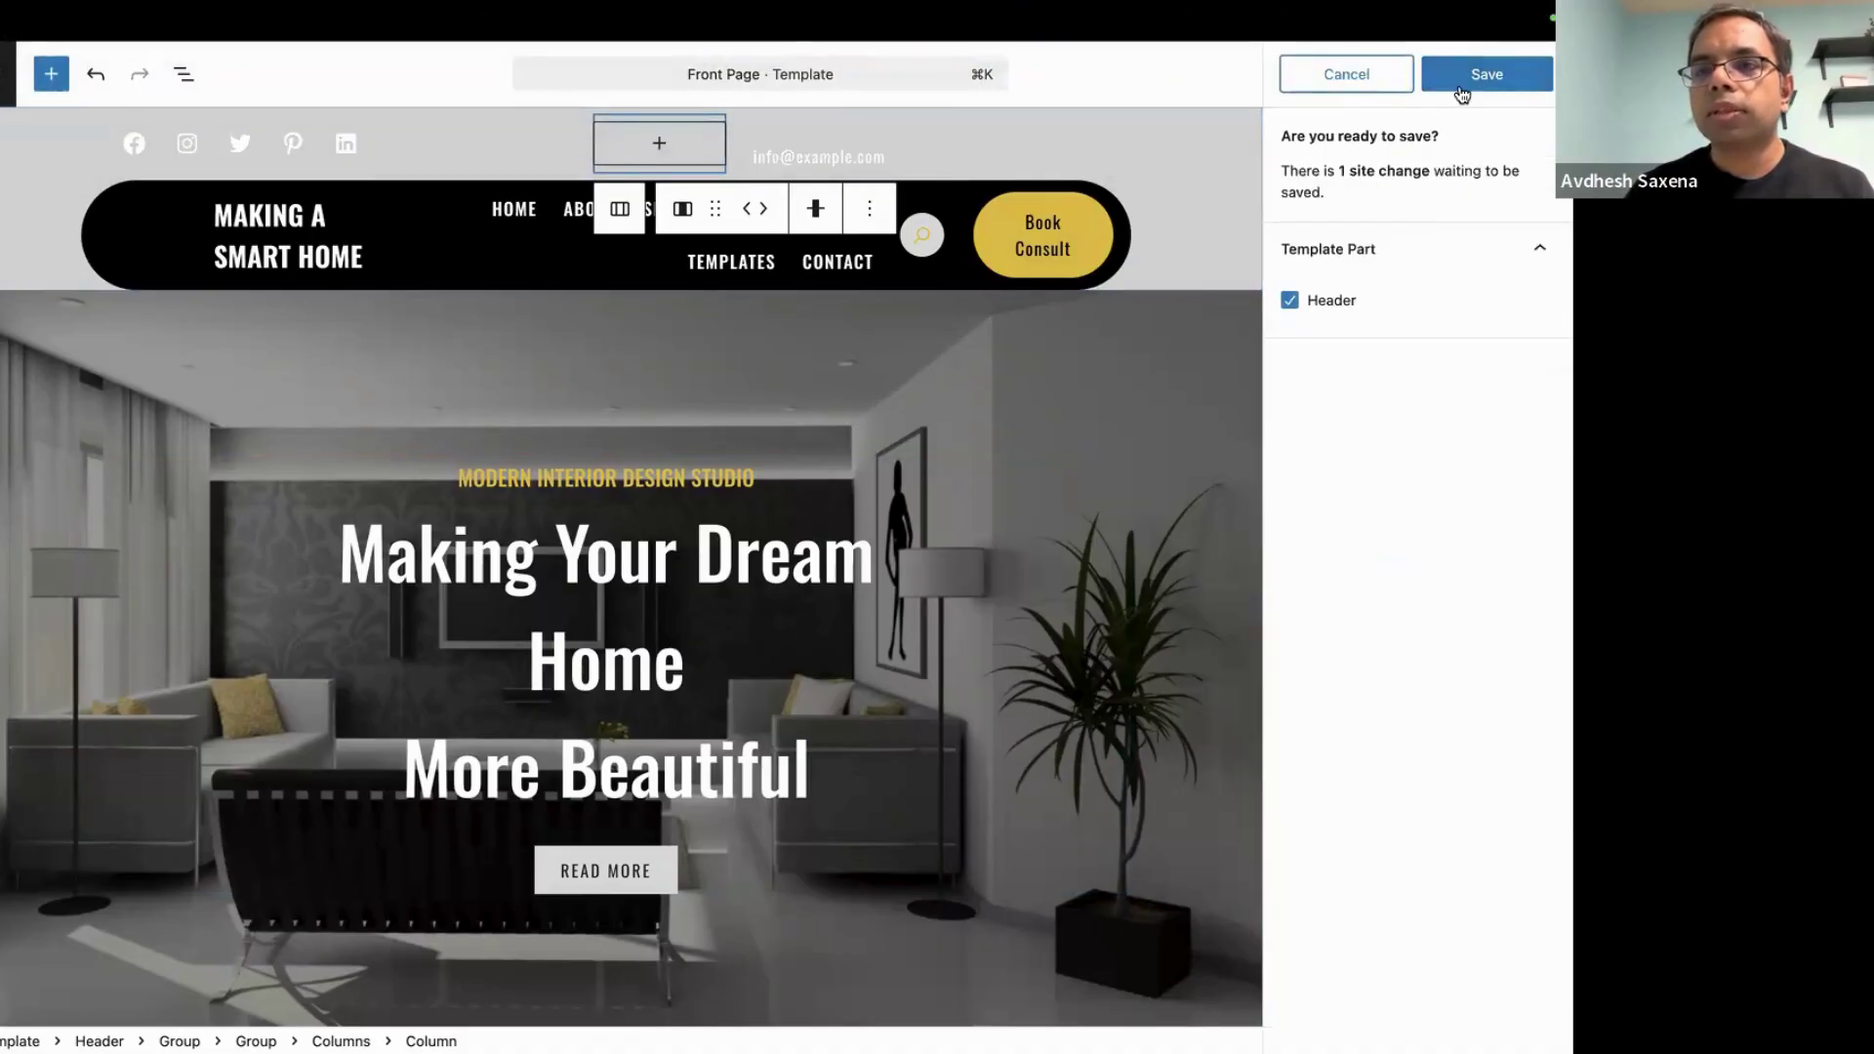
left_click(1469, 86)
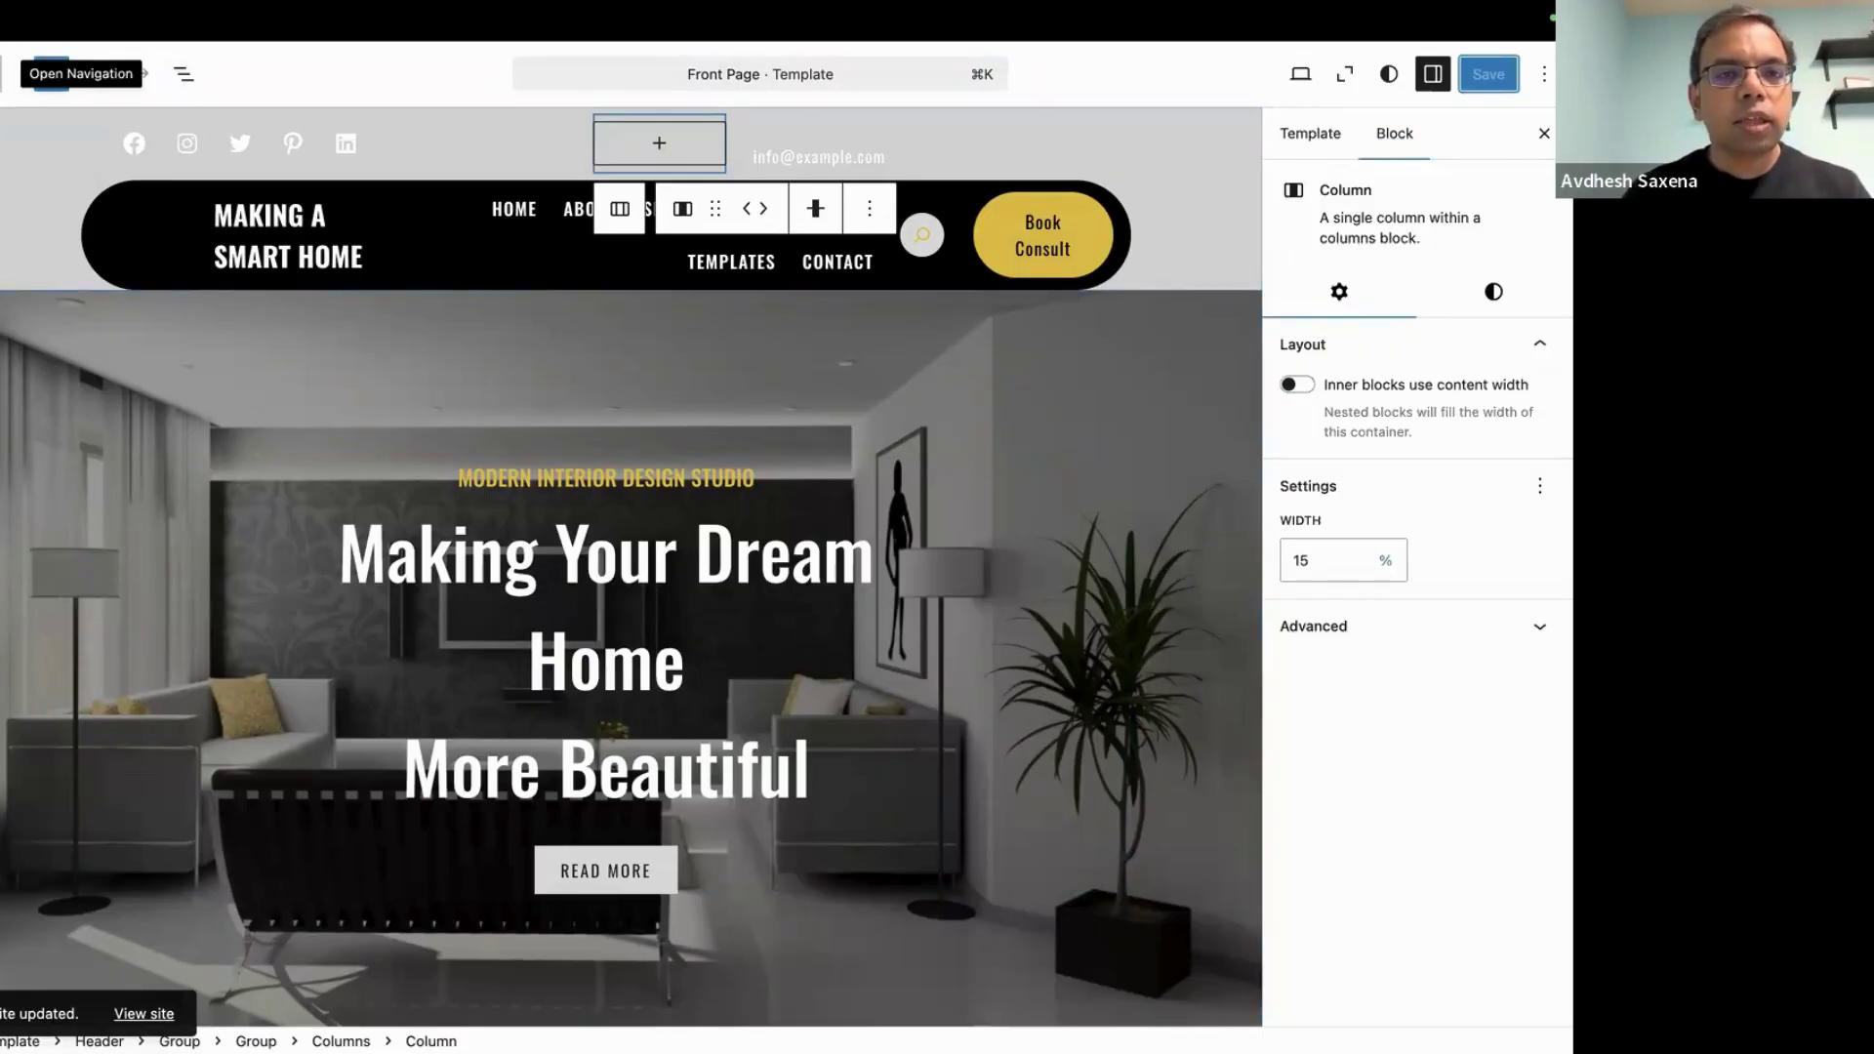
Leave the site editor for the dashboard and reload the live homepage to check the edited header
left_click(8, 74)
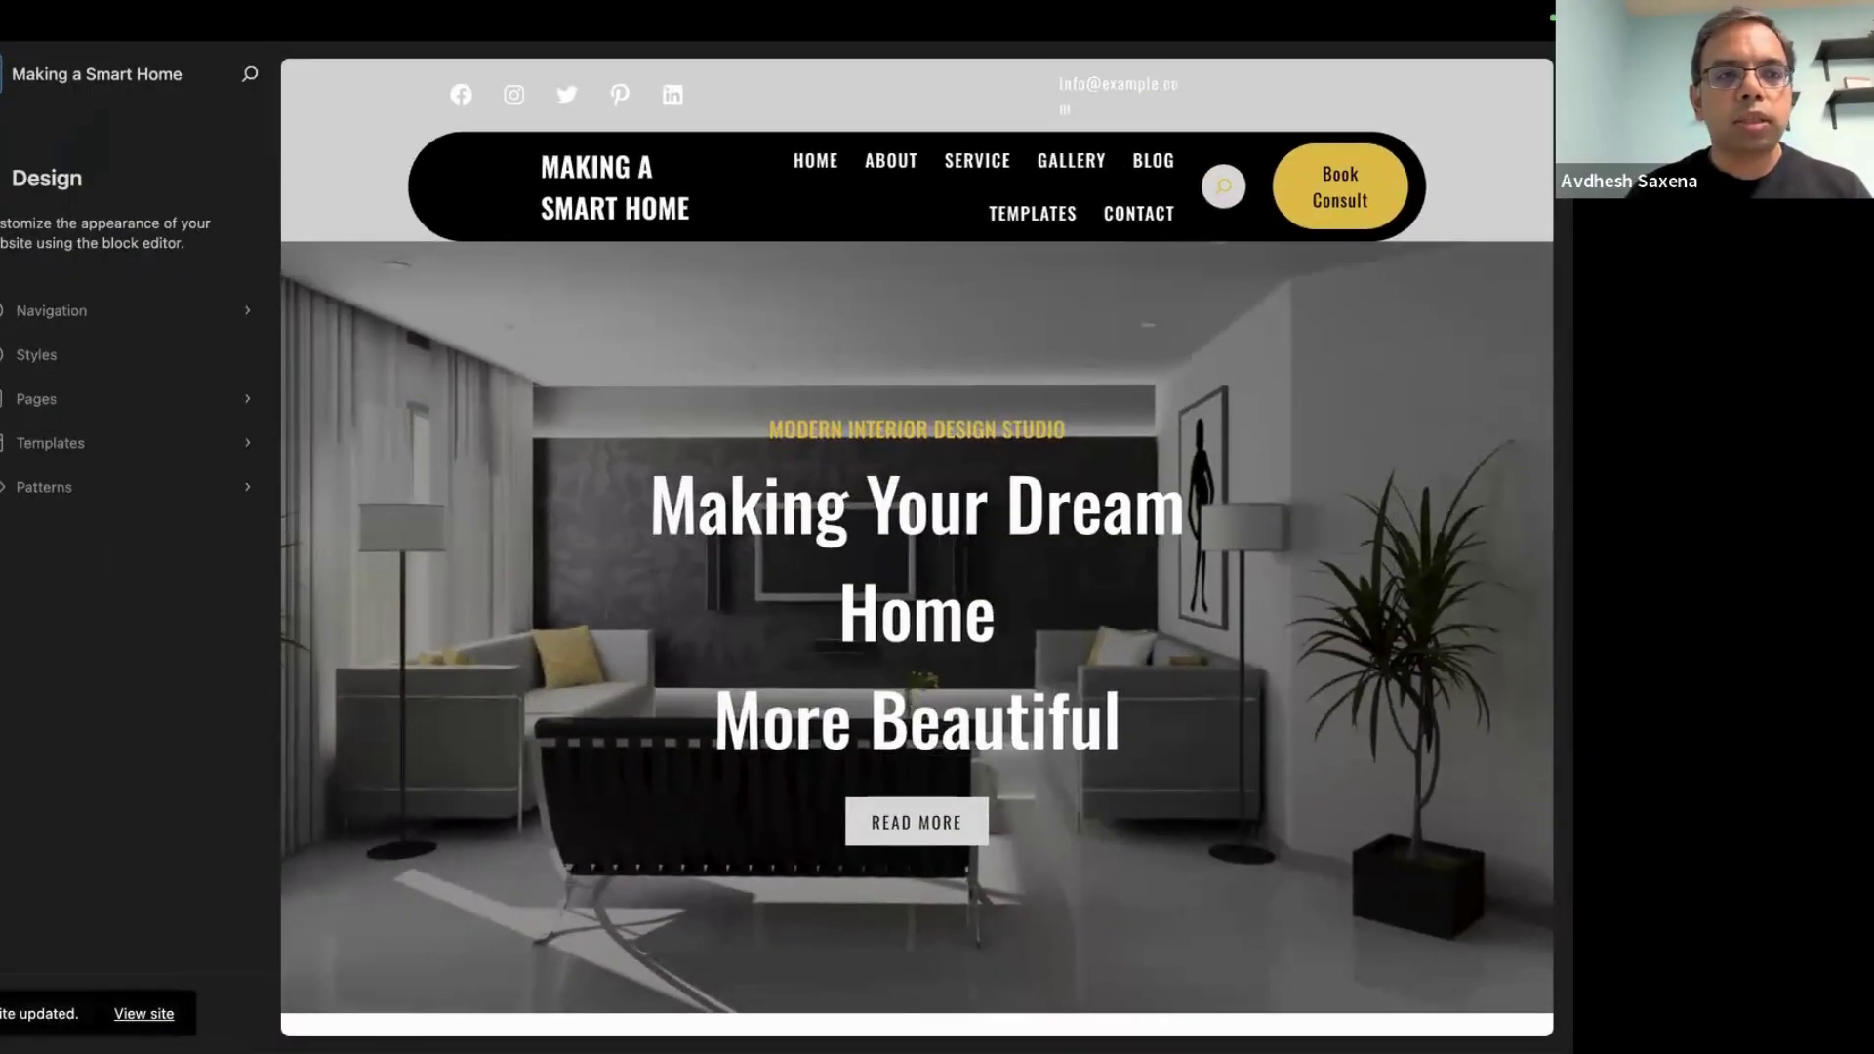
left_click(3, 74)
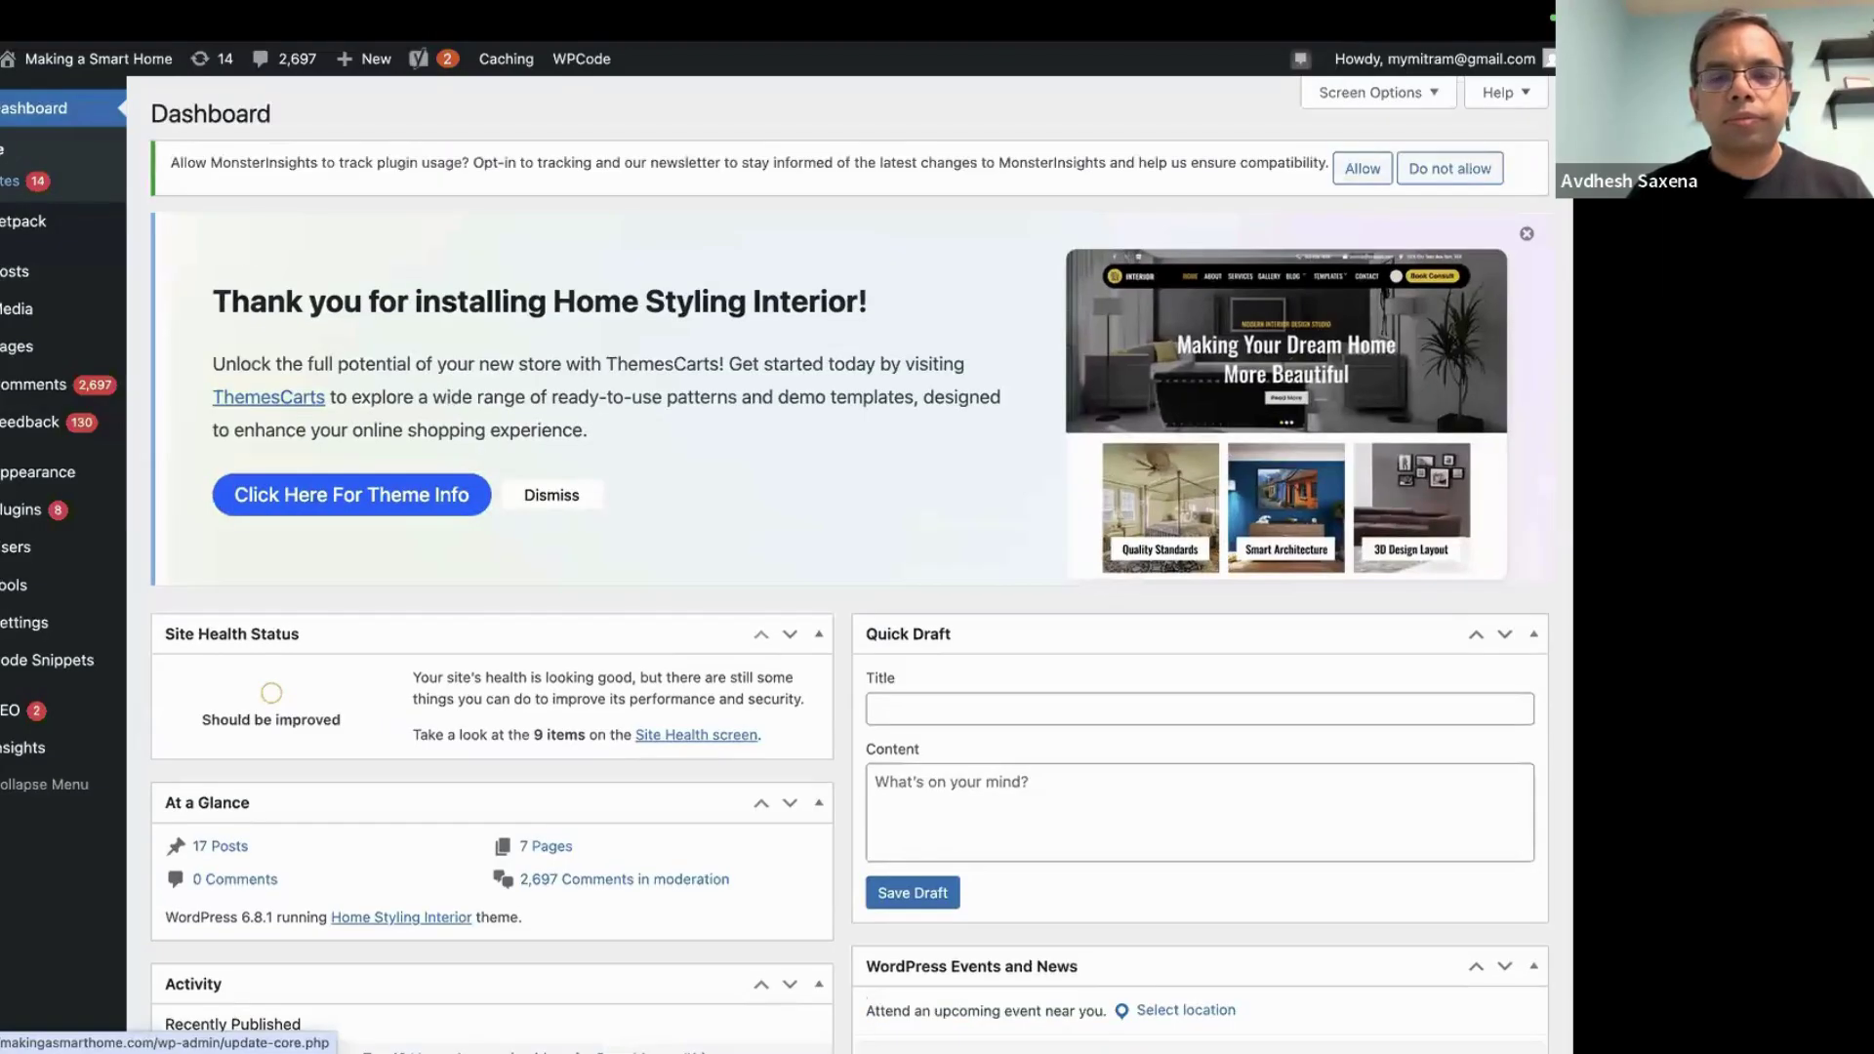
left_click(1376, 61)
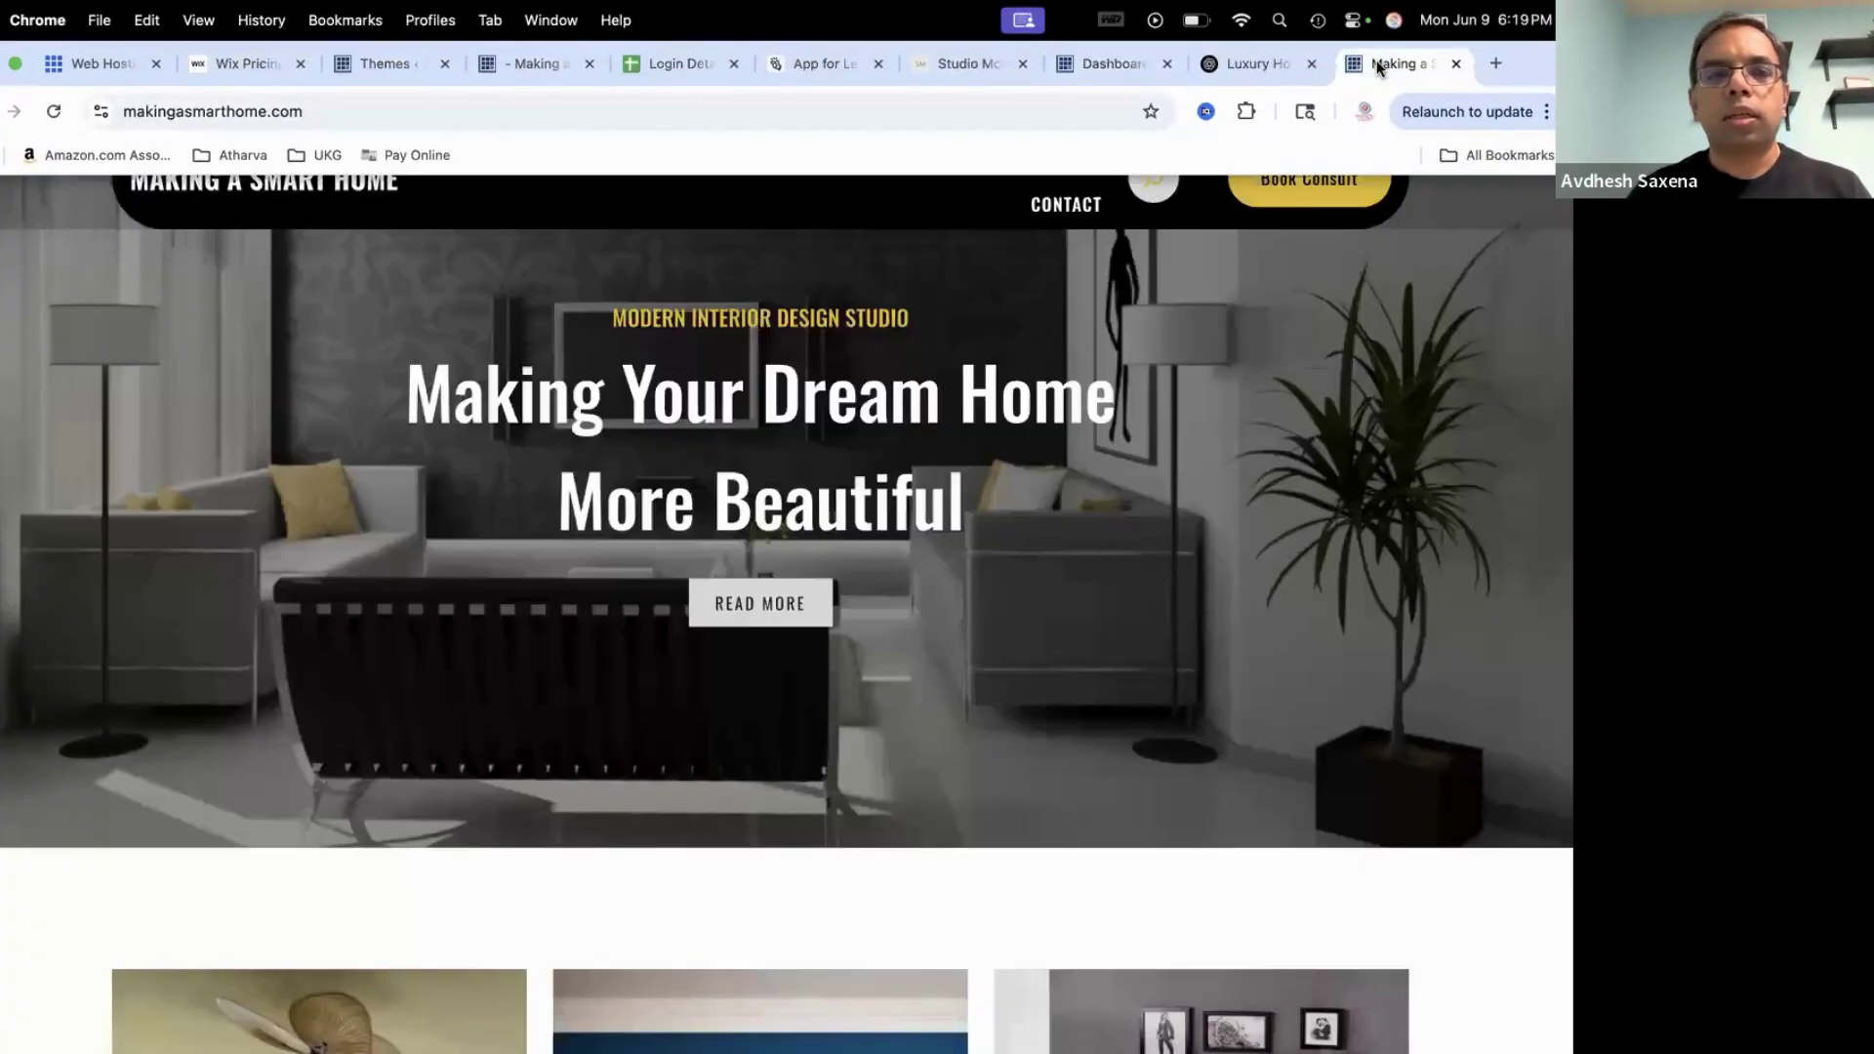
left_click(54, 113)
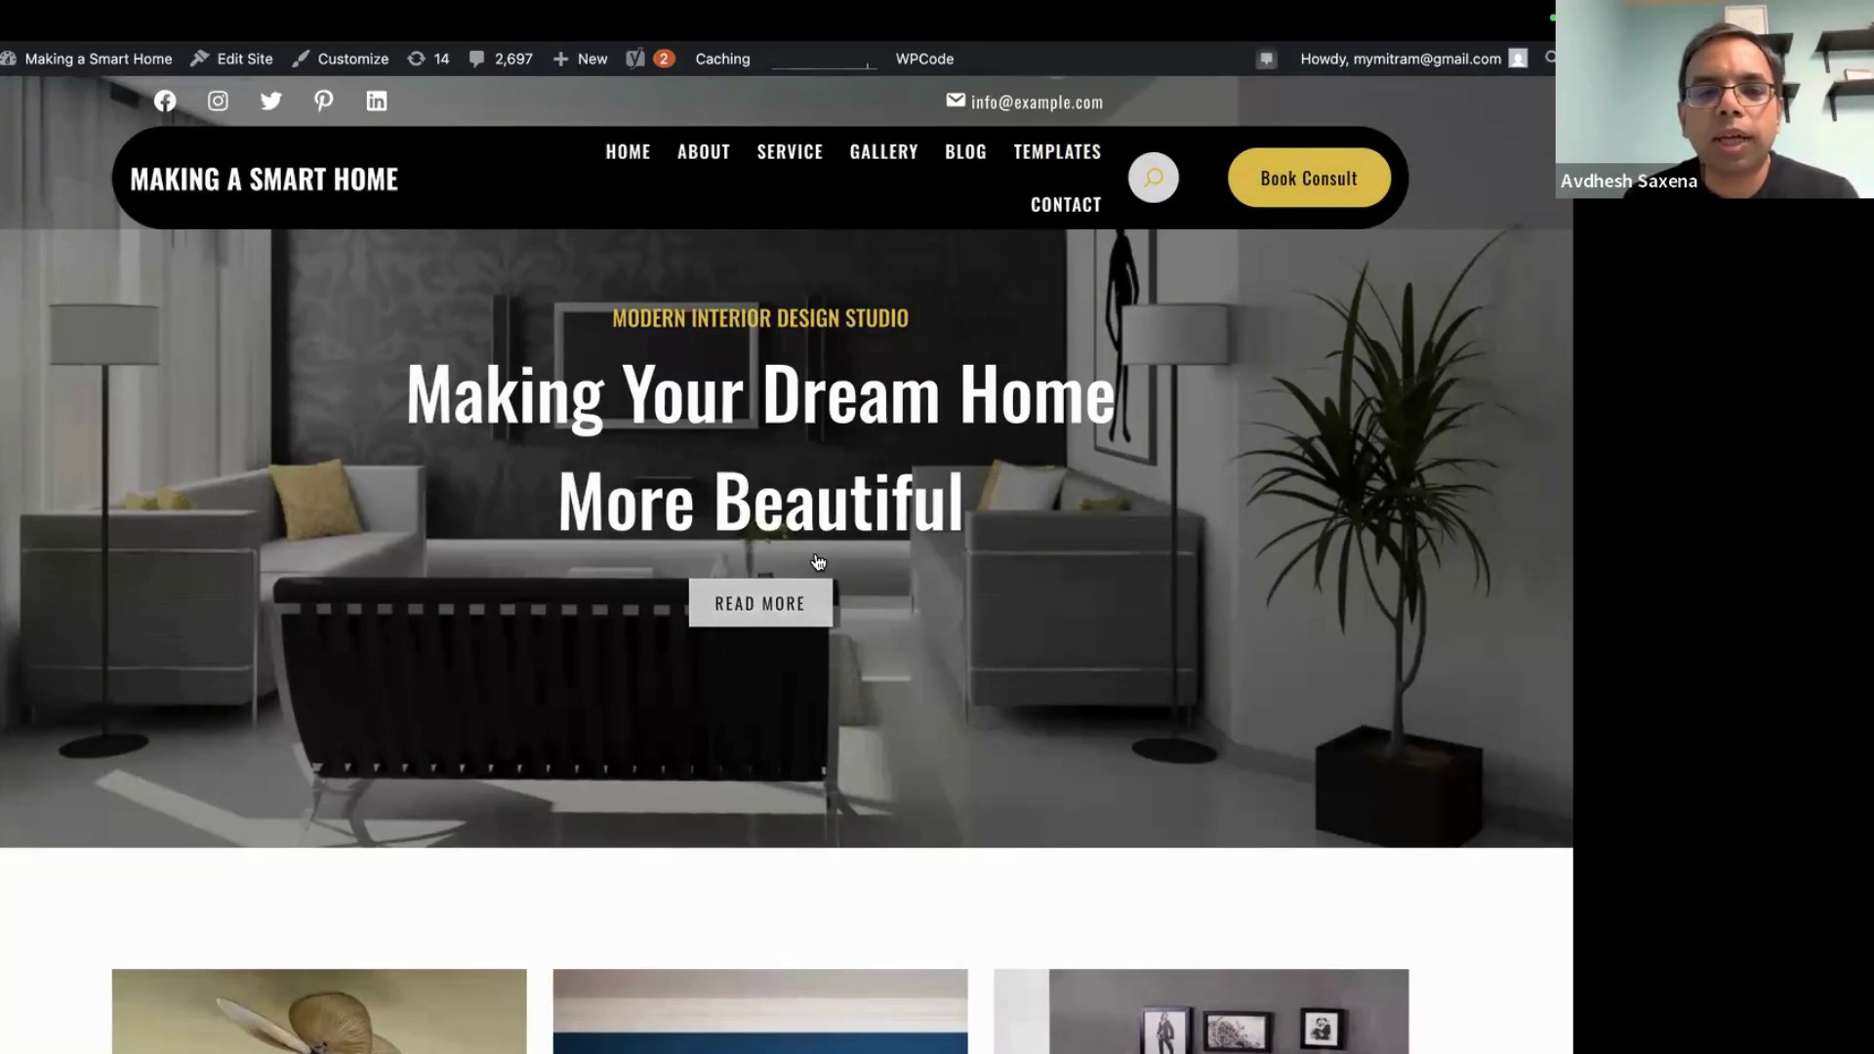
Look over the live homepage from the hero section down to the footer
scroll(818, 561, "down", 6)
scroll(818, 561, "down", 20)
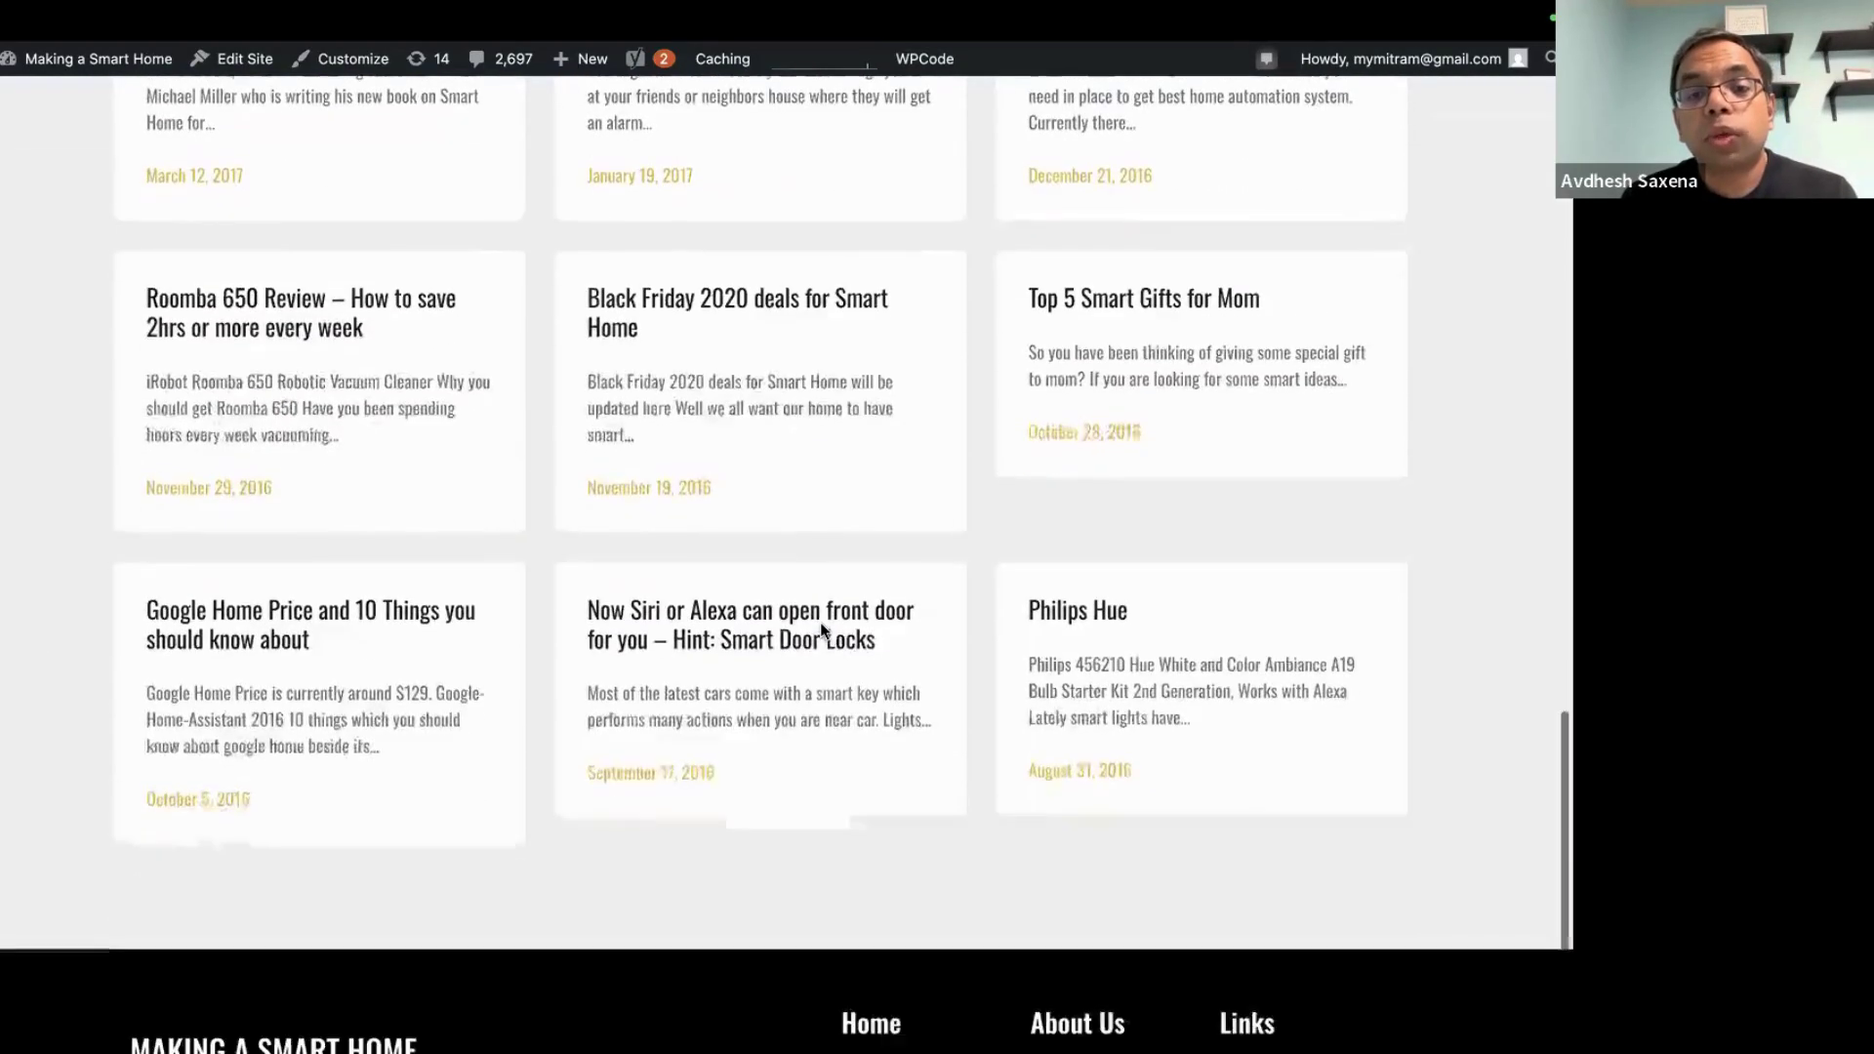
scroll(820, 631, "up", 12)
scroll(820, 631, "up", 13)
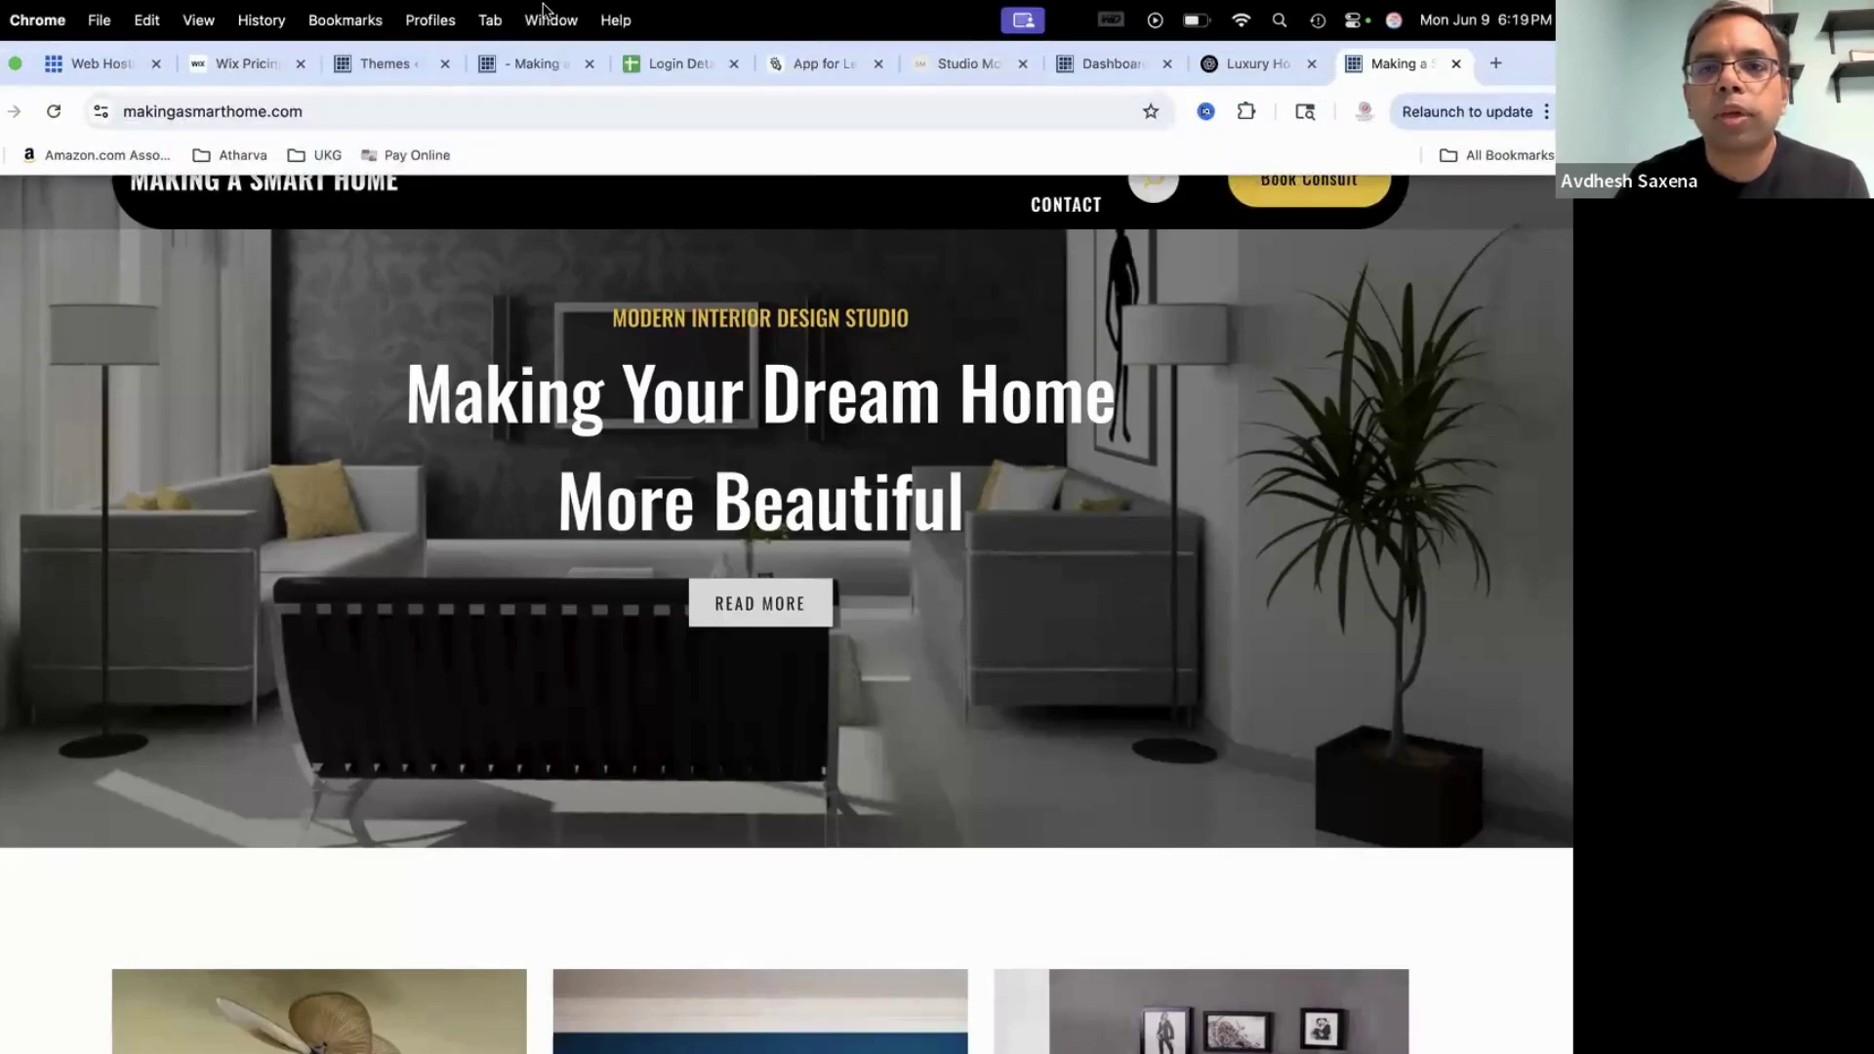
Switch to the ChatGPT chat and ask "can you please share some of the home interior decoration realted websites"
left_click(1235, 67)
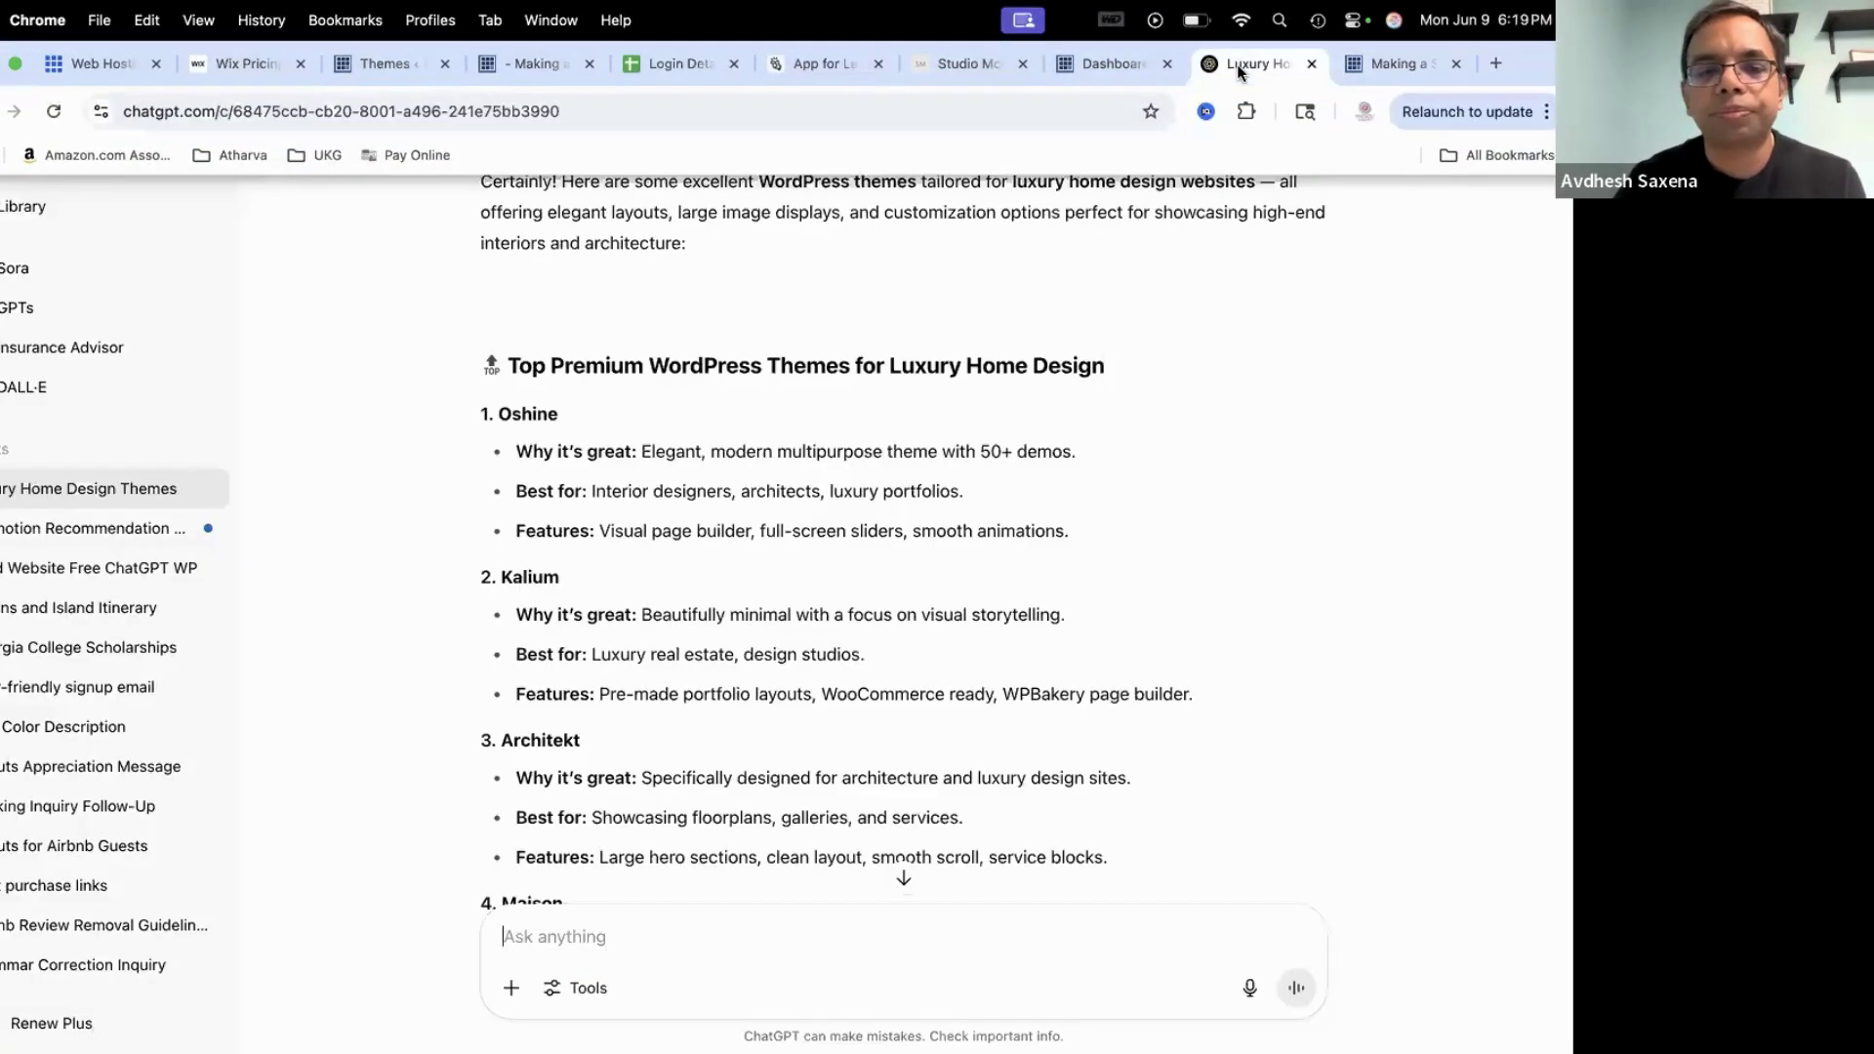
type("c")
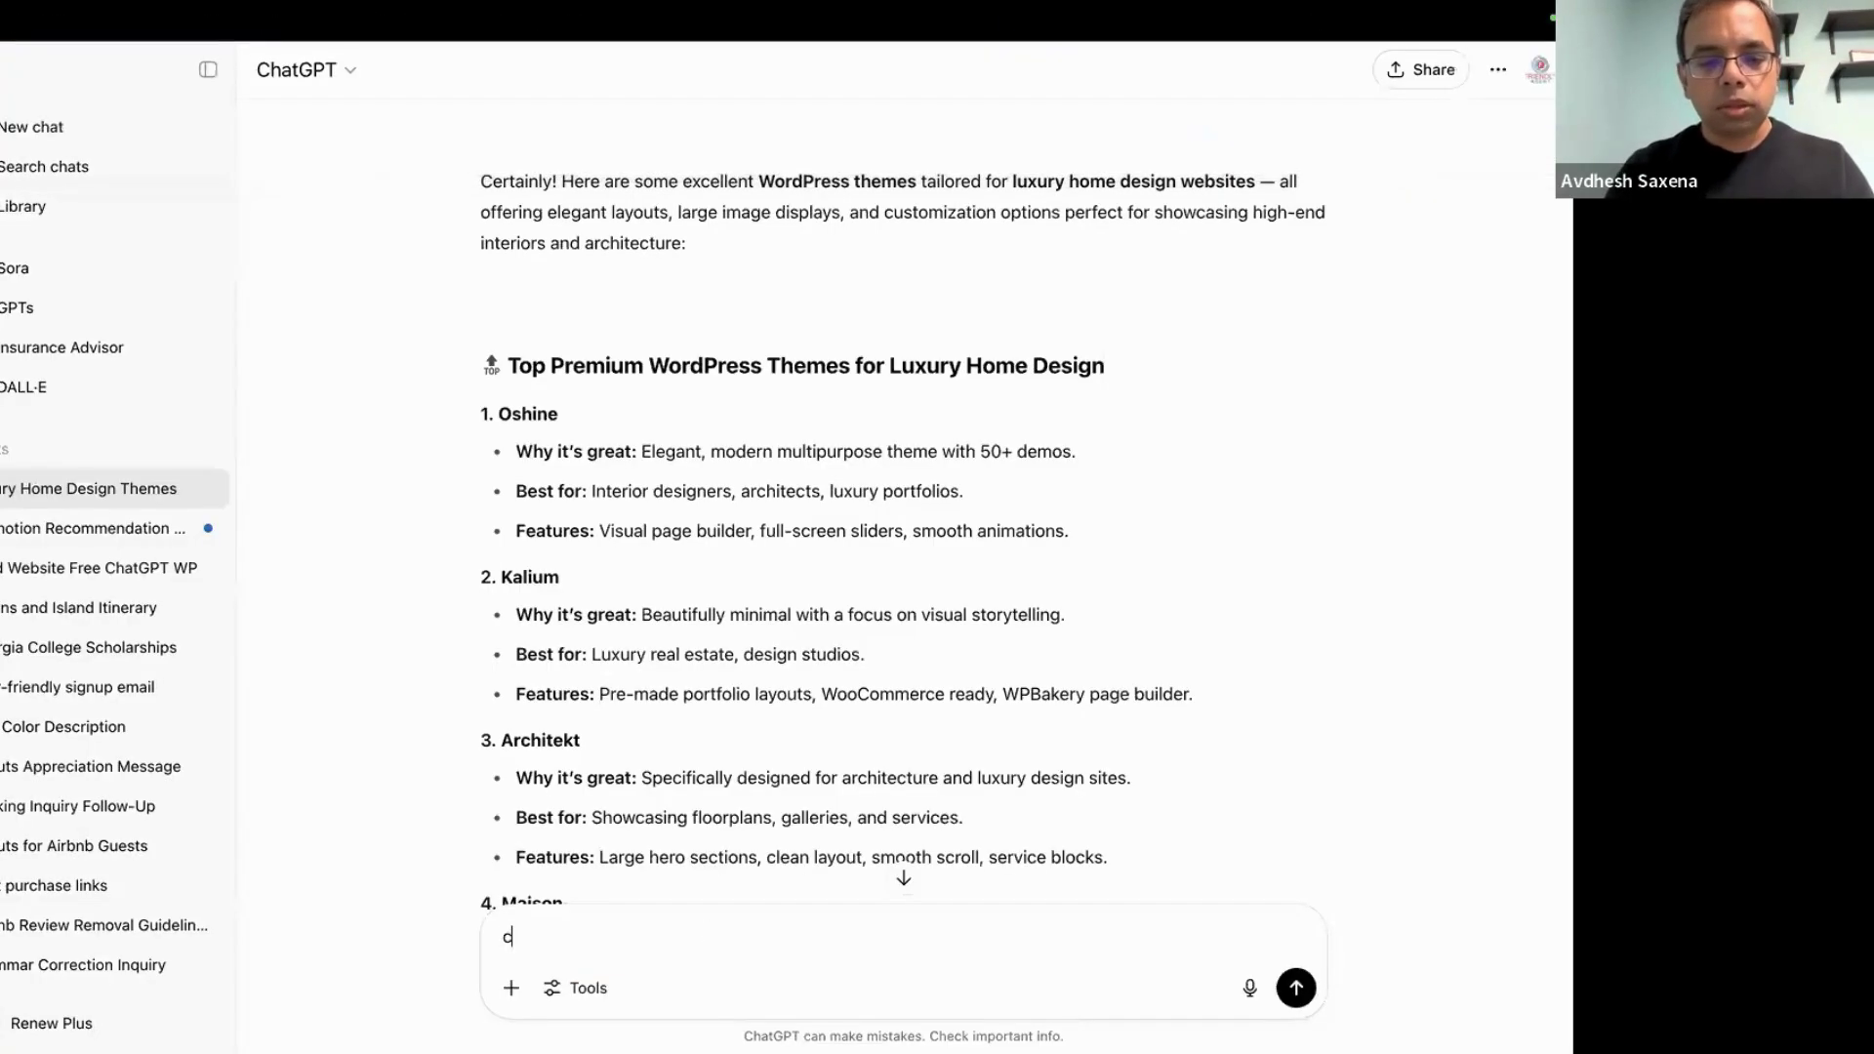
type("an you p")
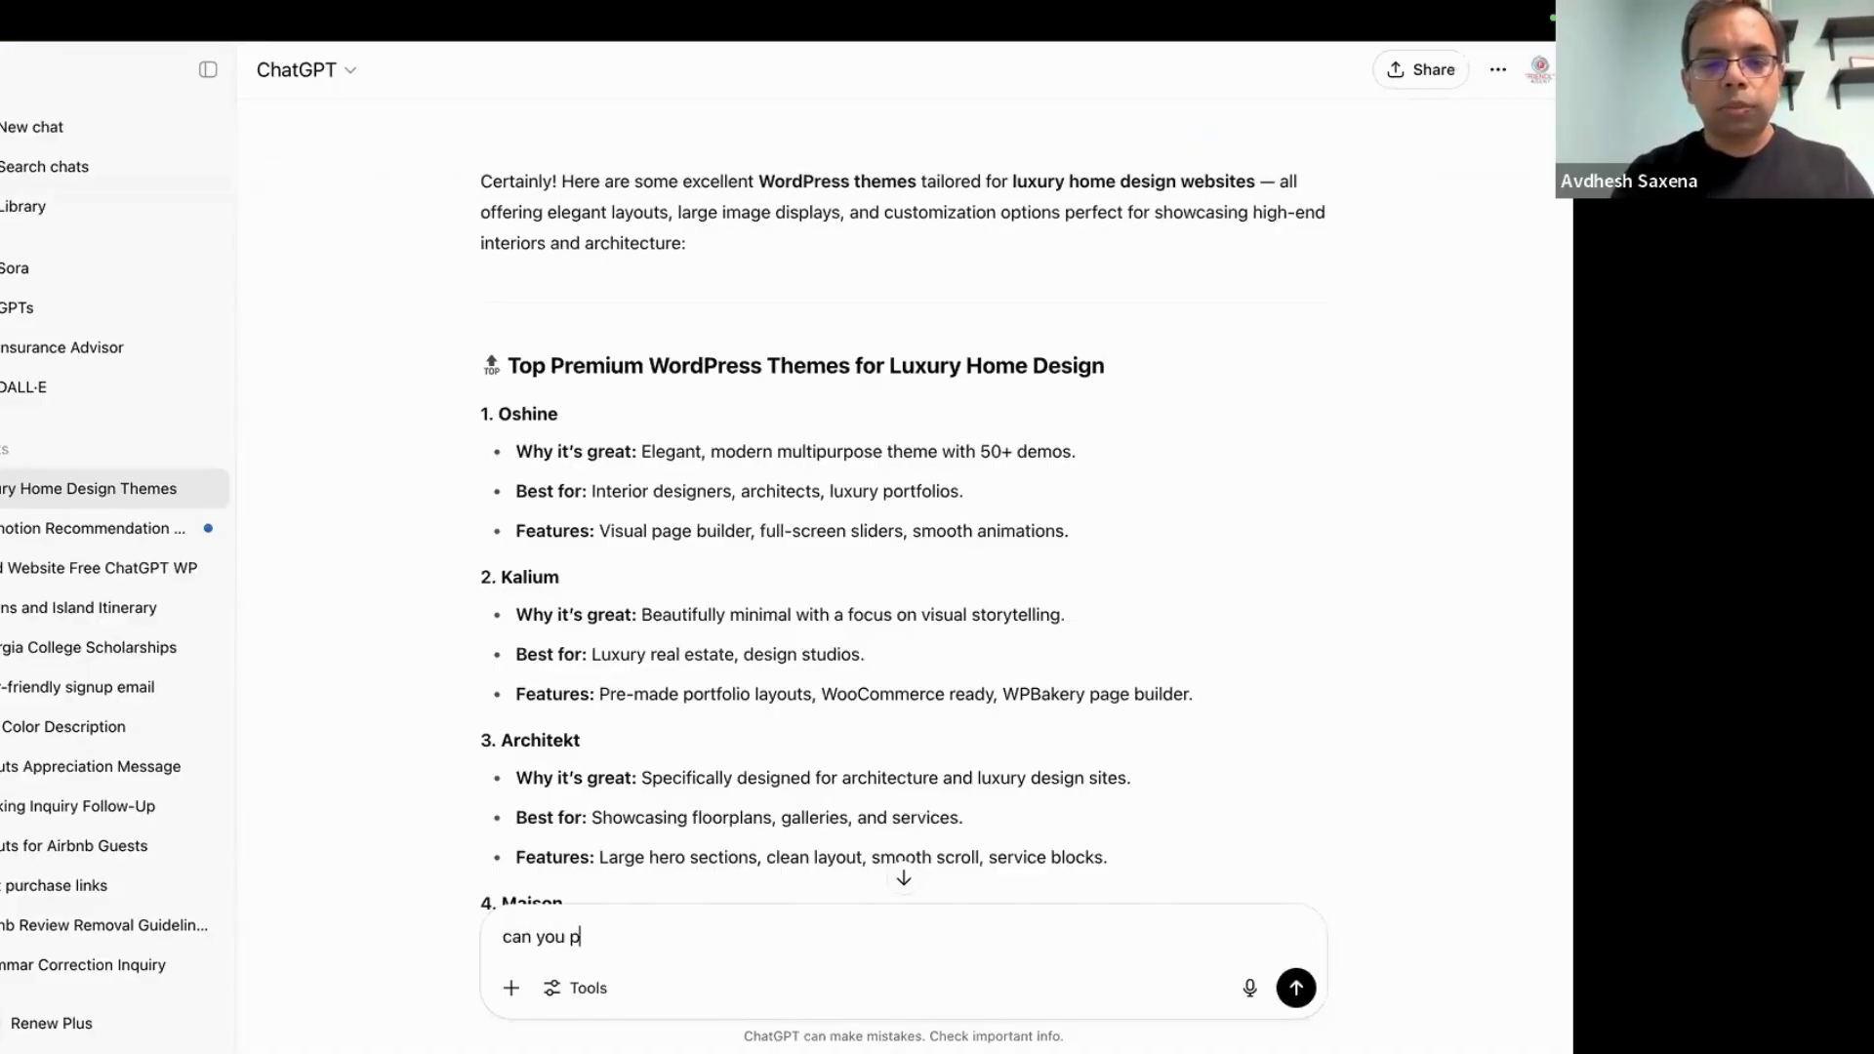
type("lease share")
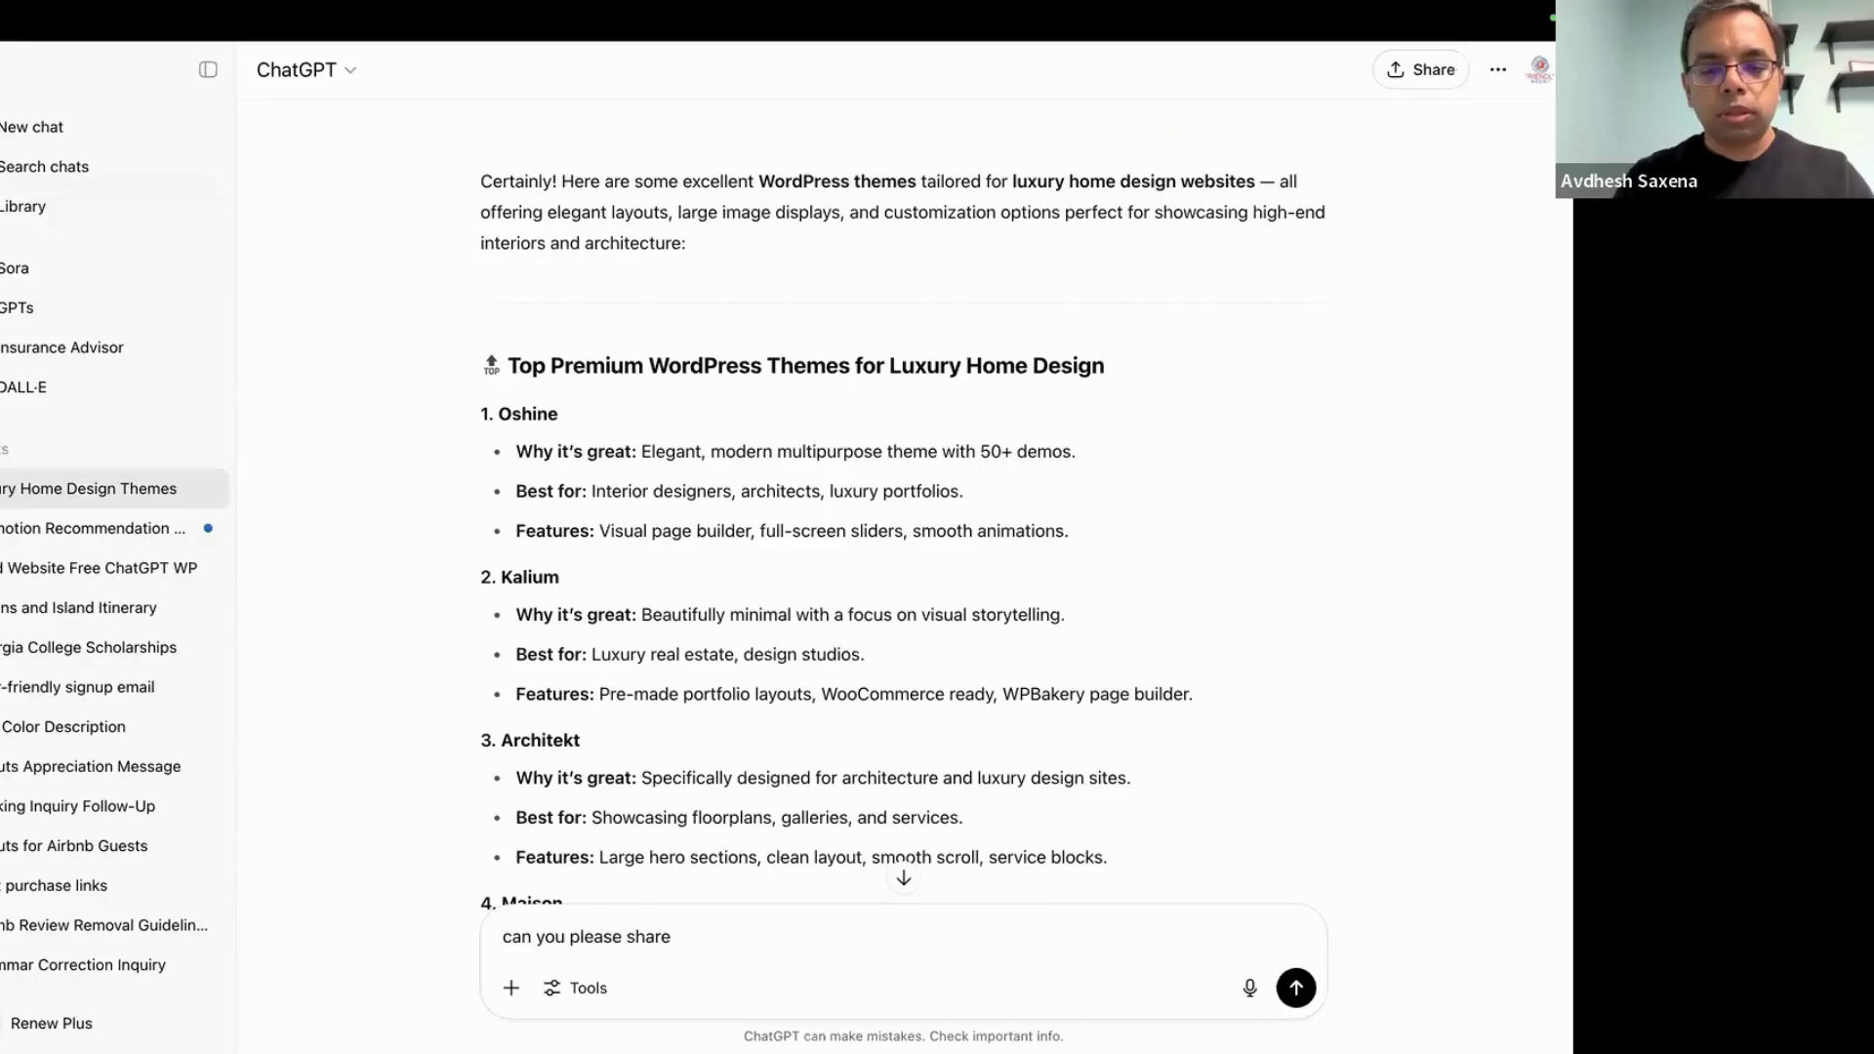
type(" some of the interior")
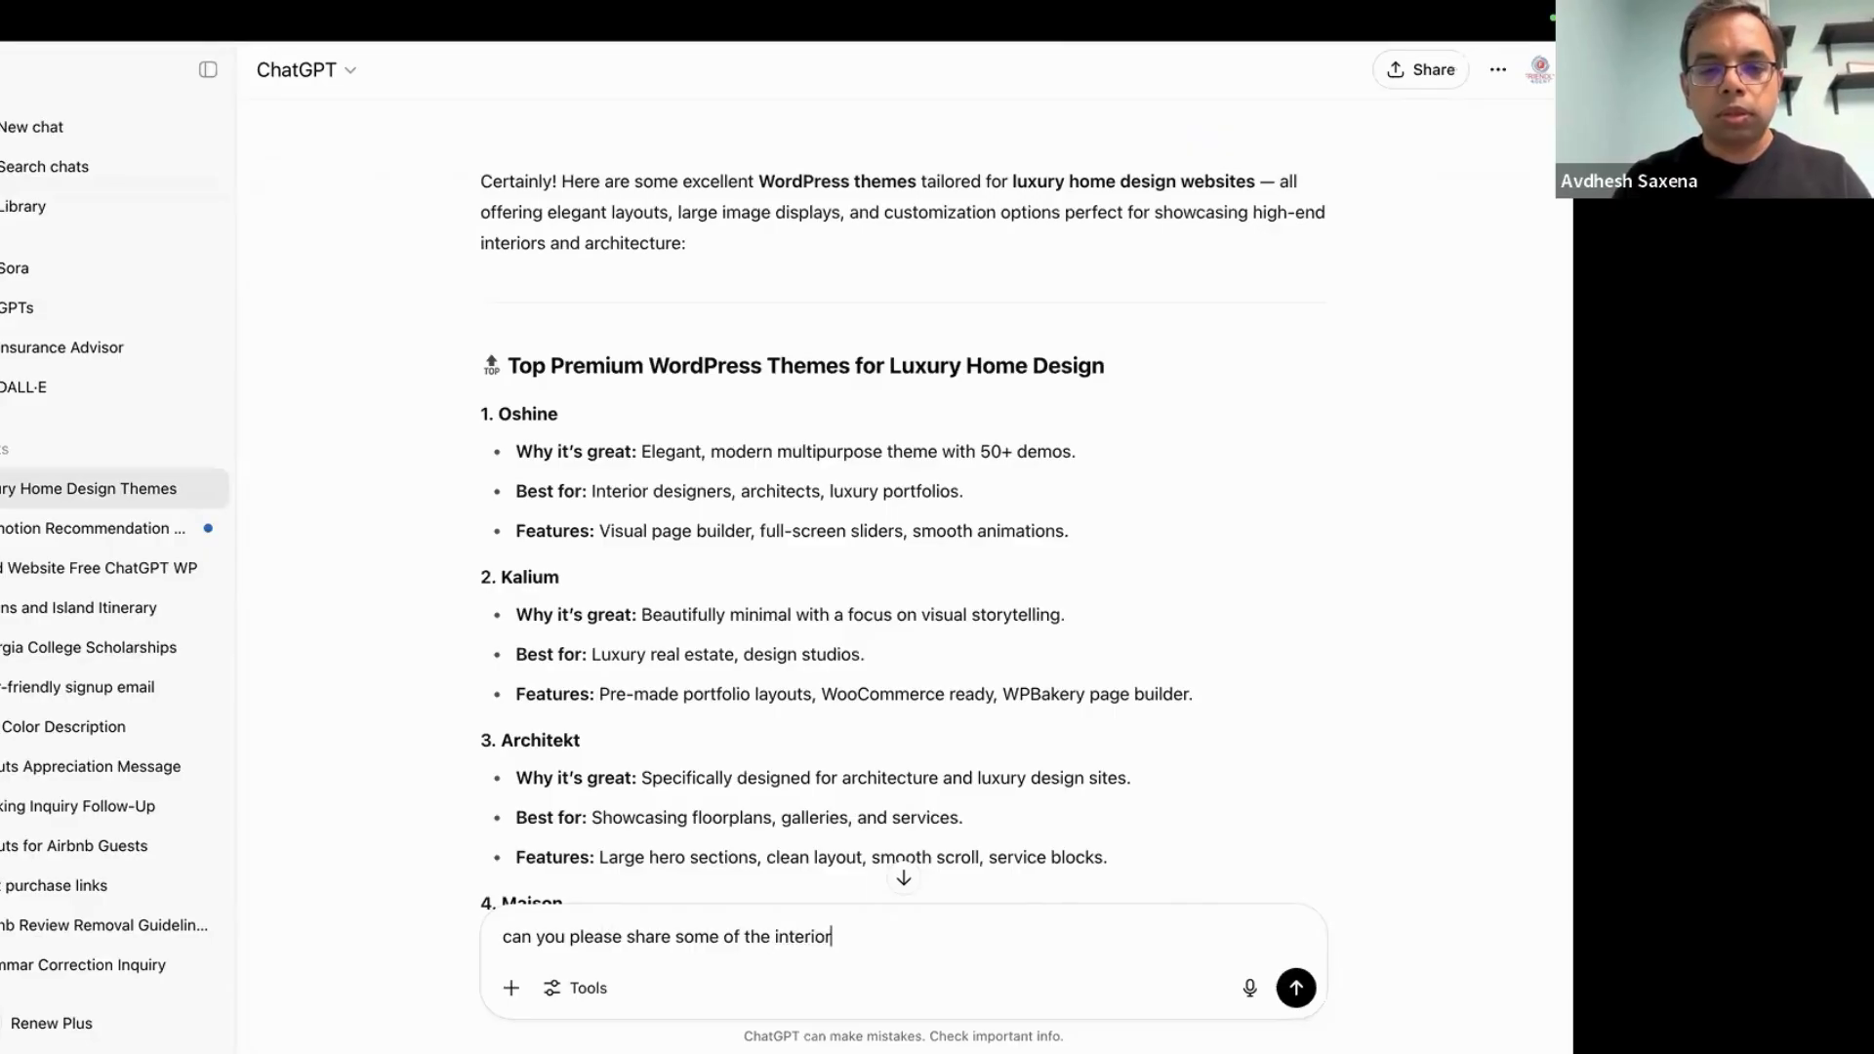
type(" decoration")
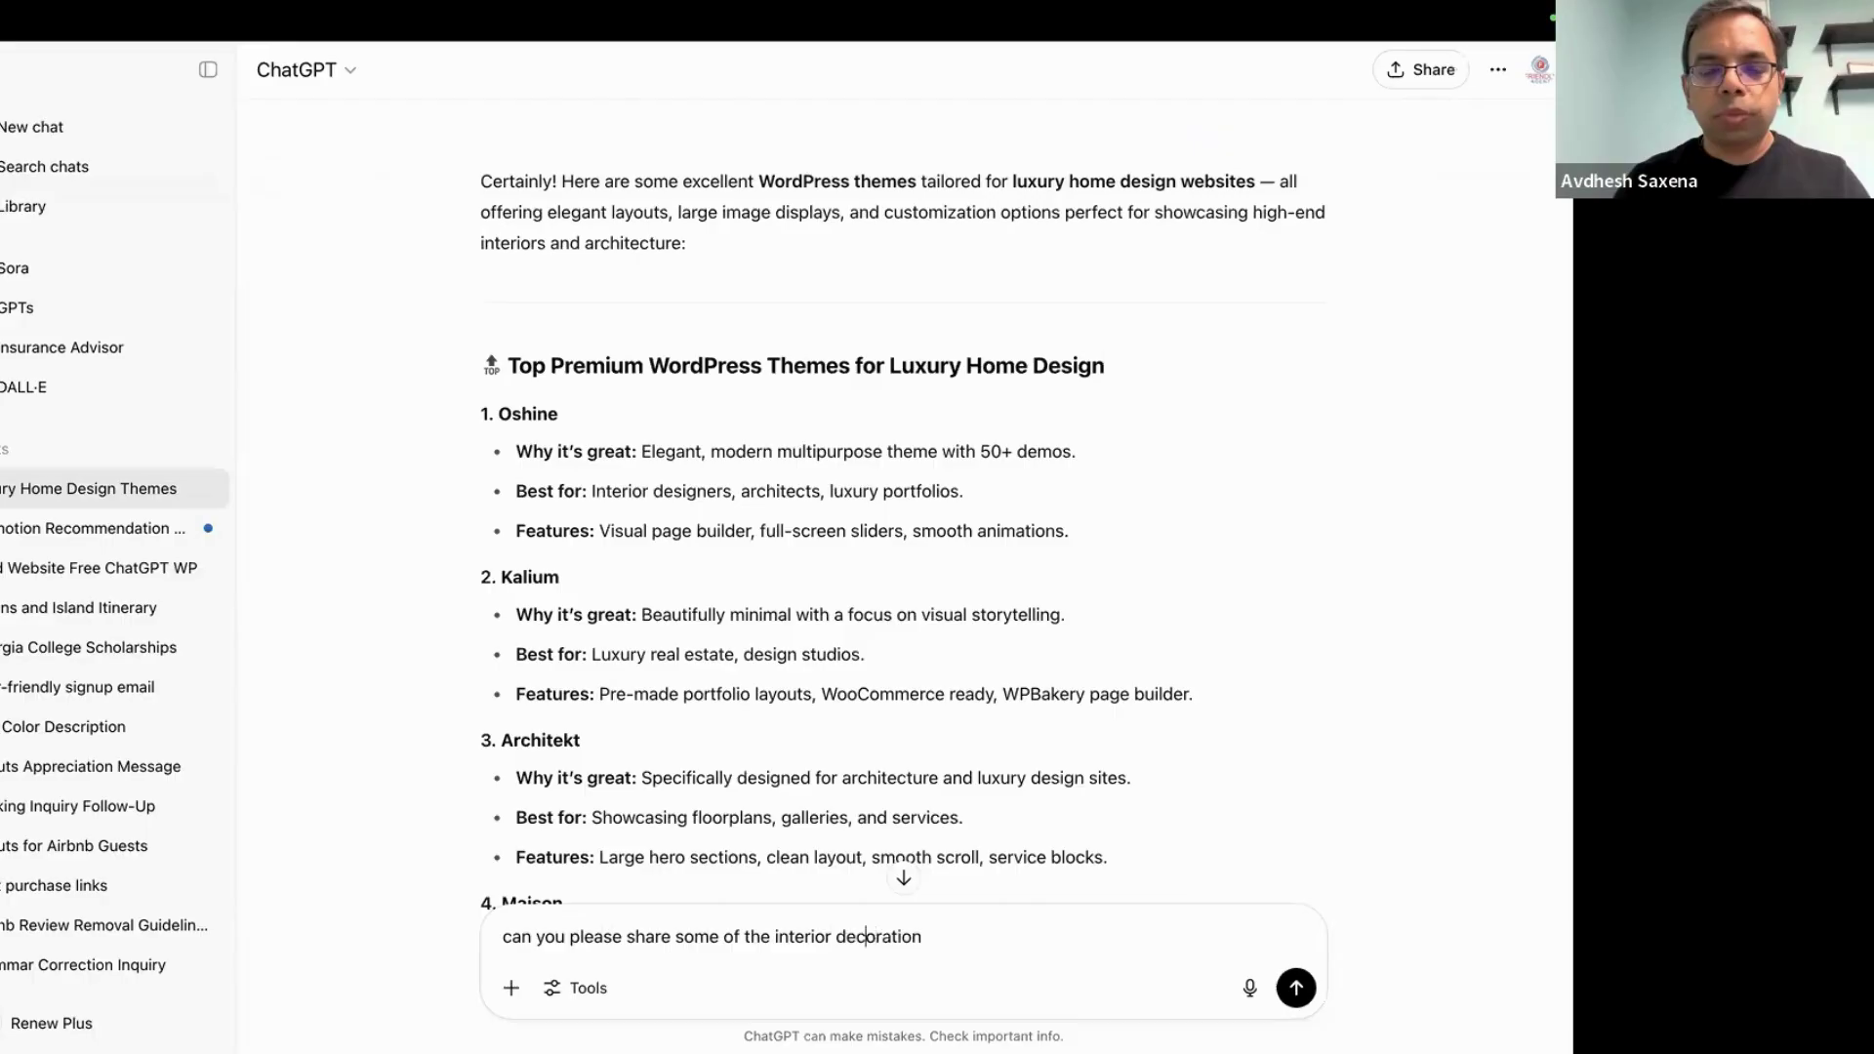
type("home ")
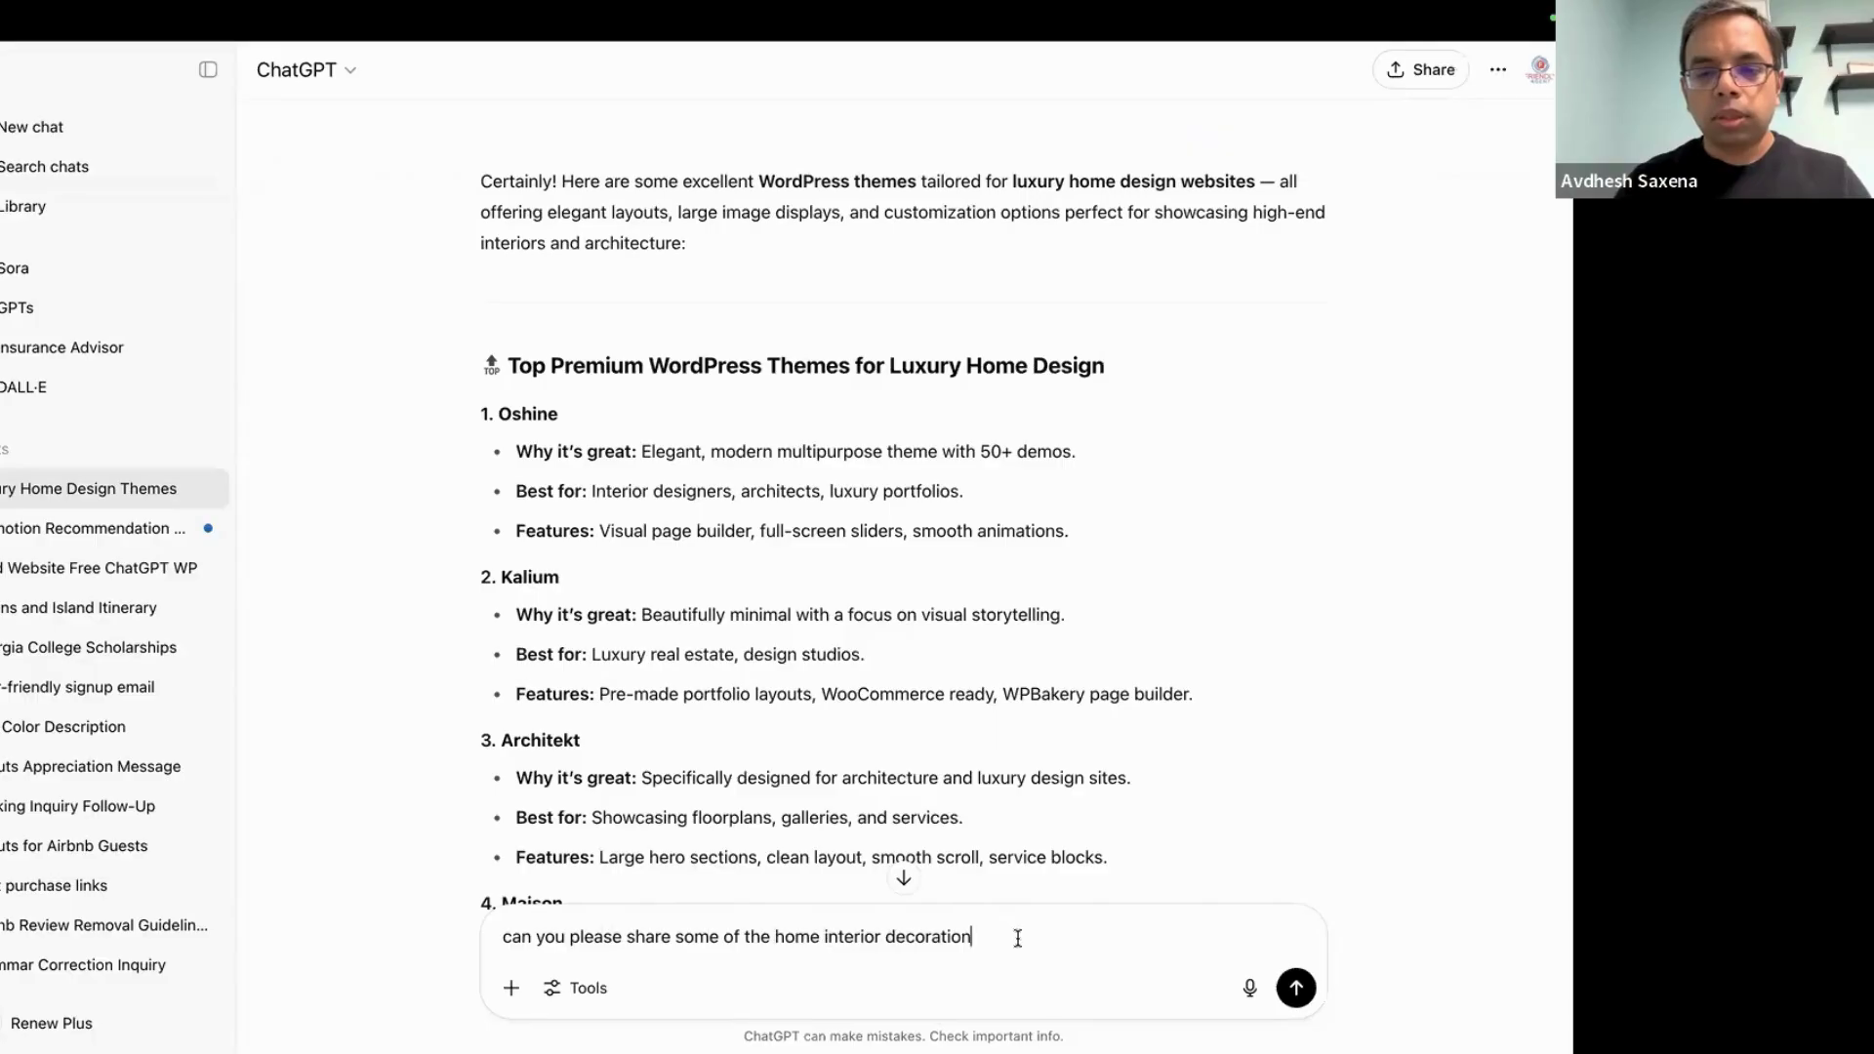
type("realted ")
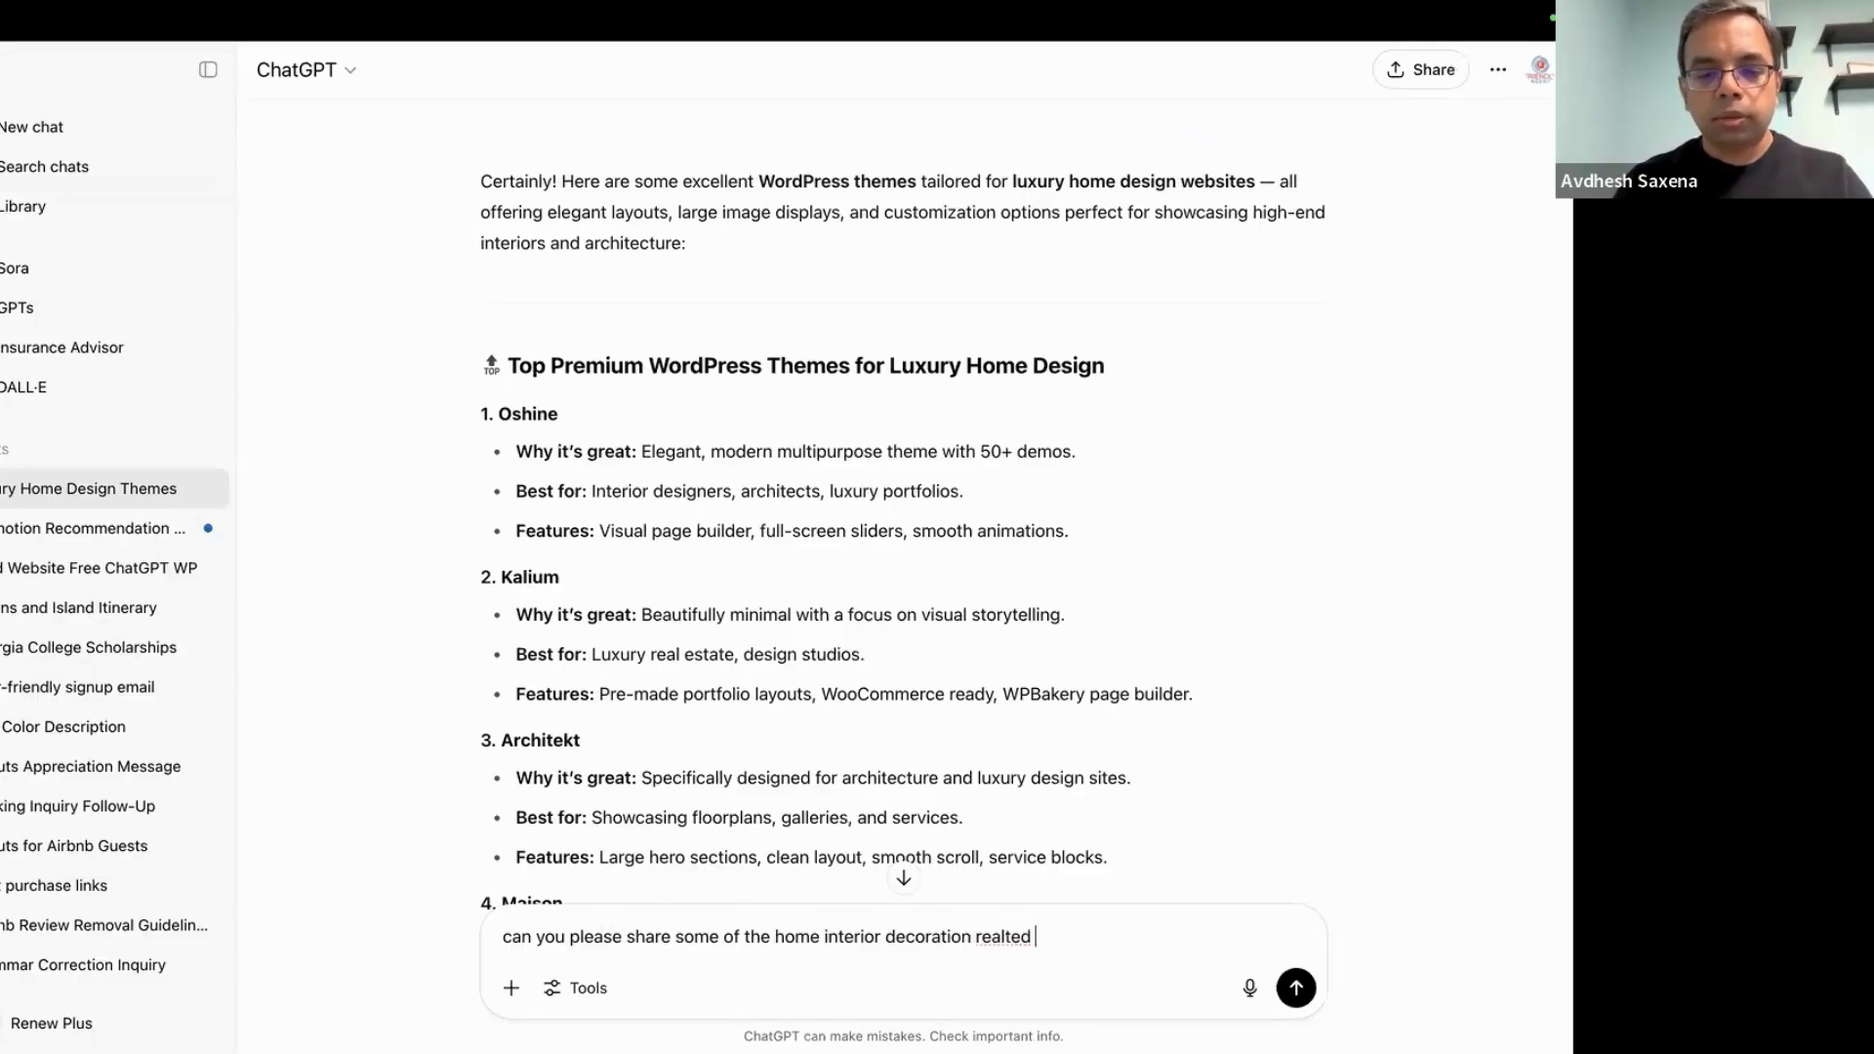
type("websites")
key("Return")
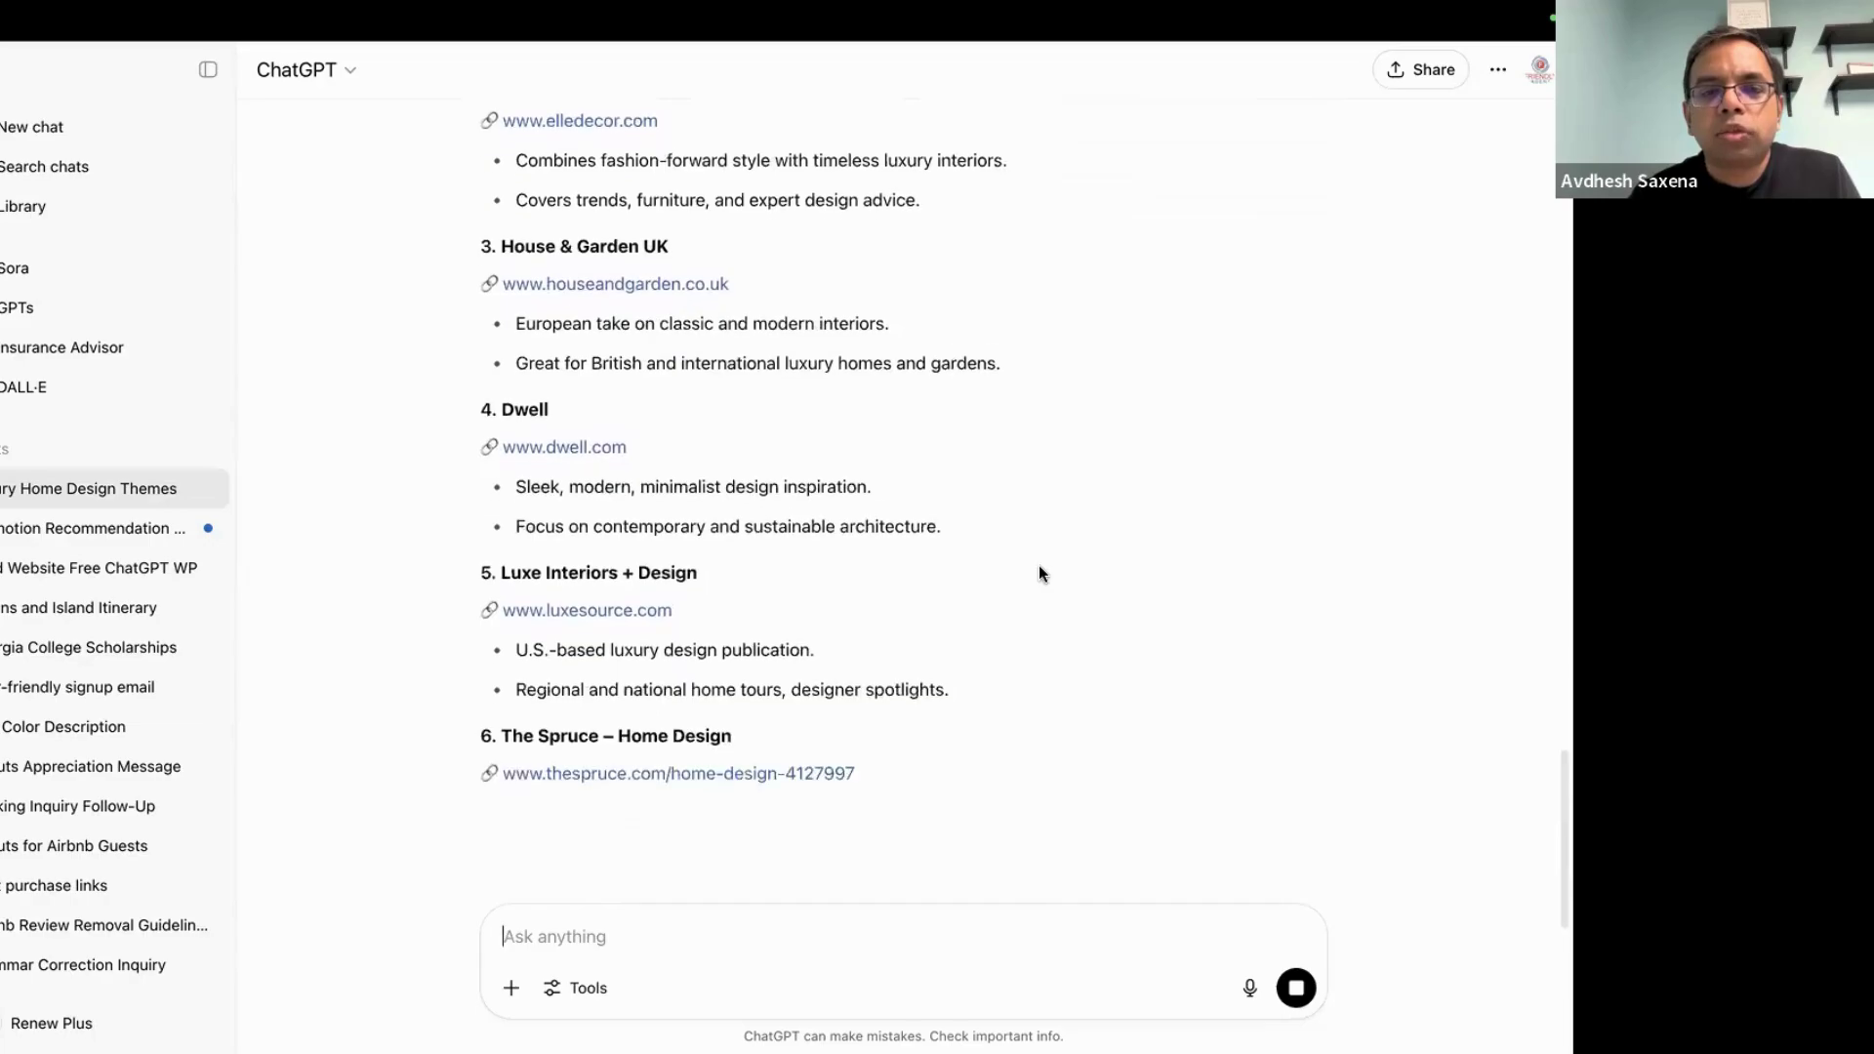
Open the Dwell website from the suggestions, look over its homepage and return to the ChatGPT chat
left_click(552, 408)
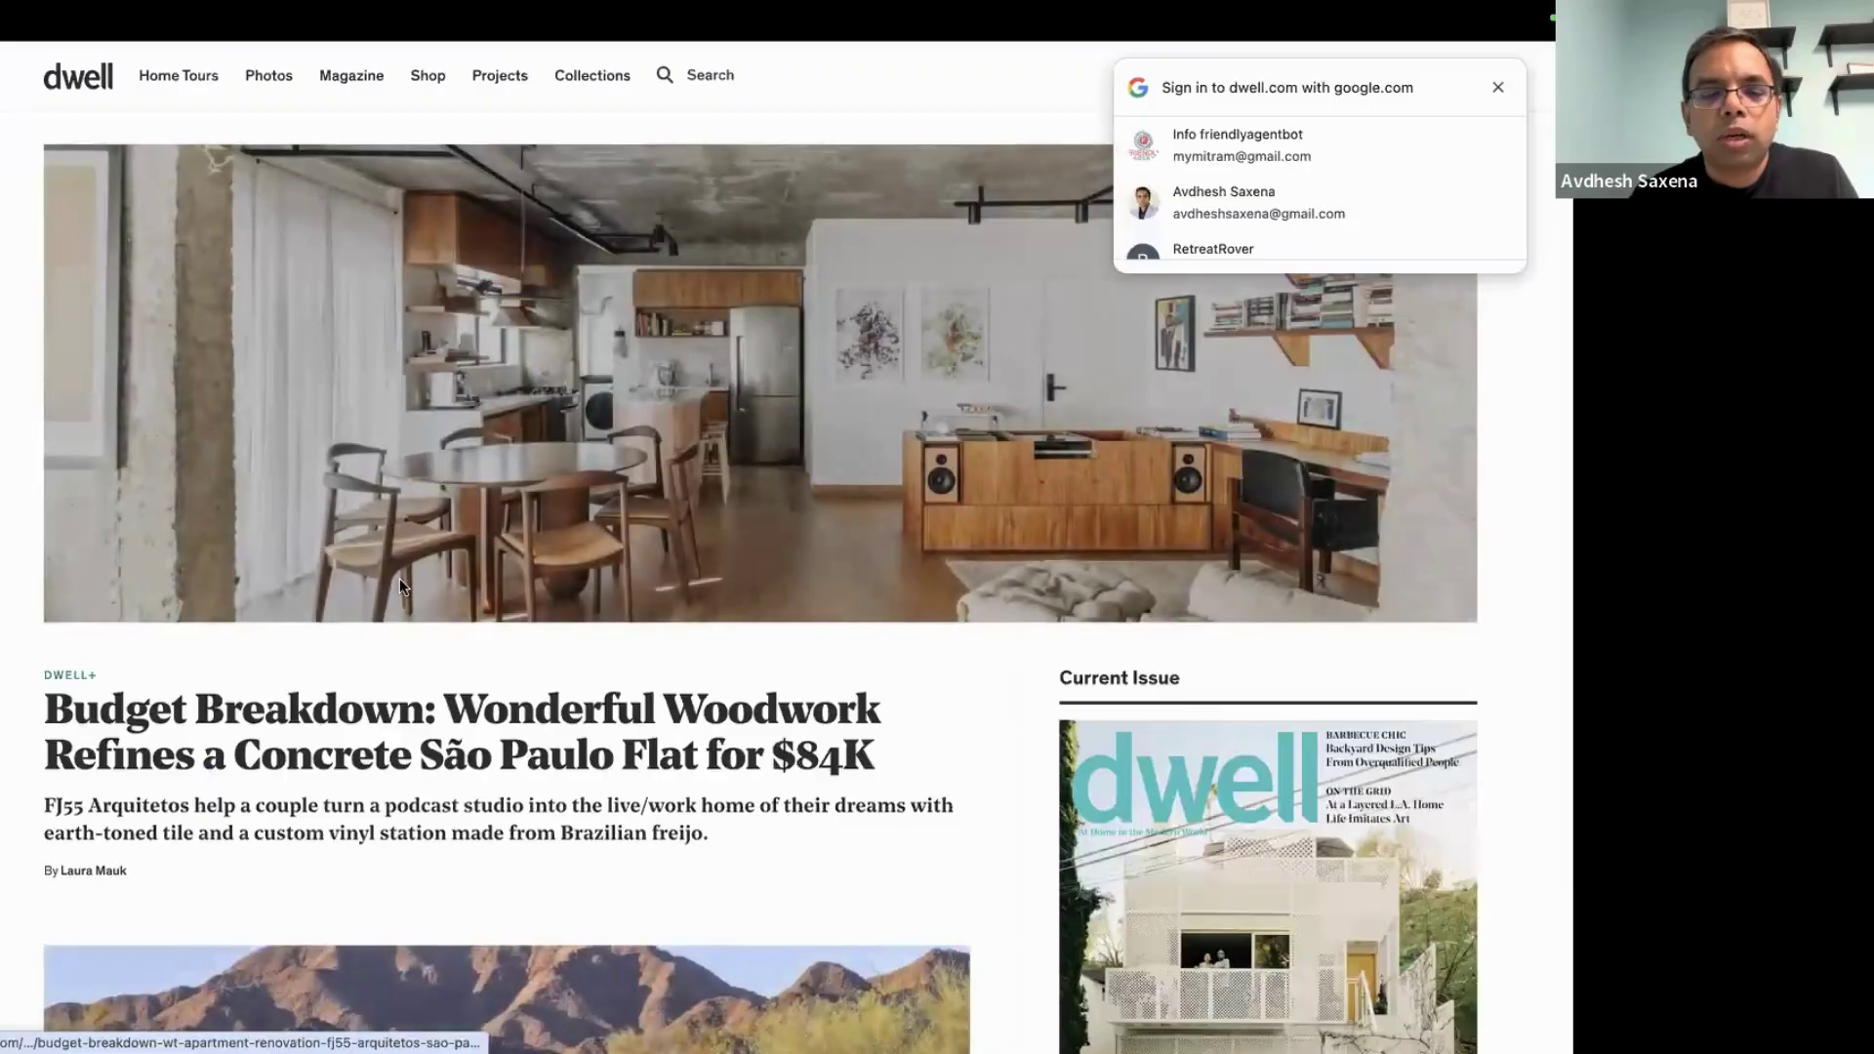
scroll(404, 576, "down", 10)
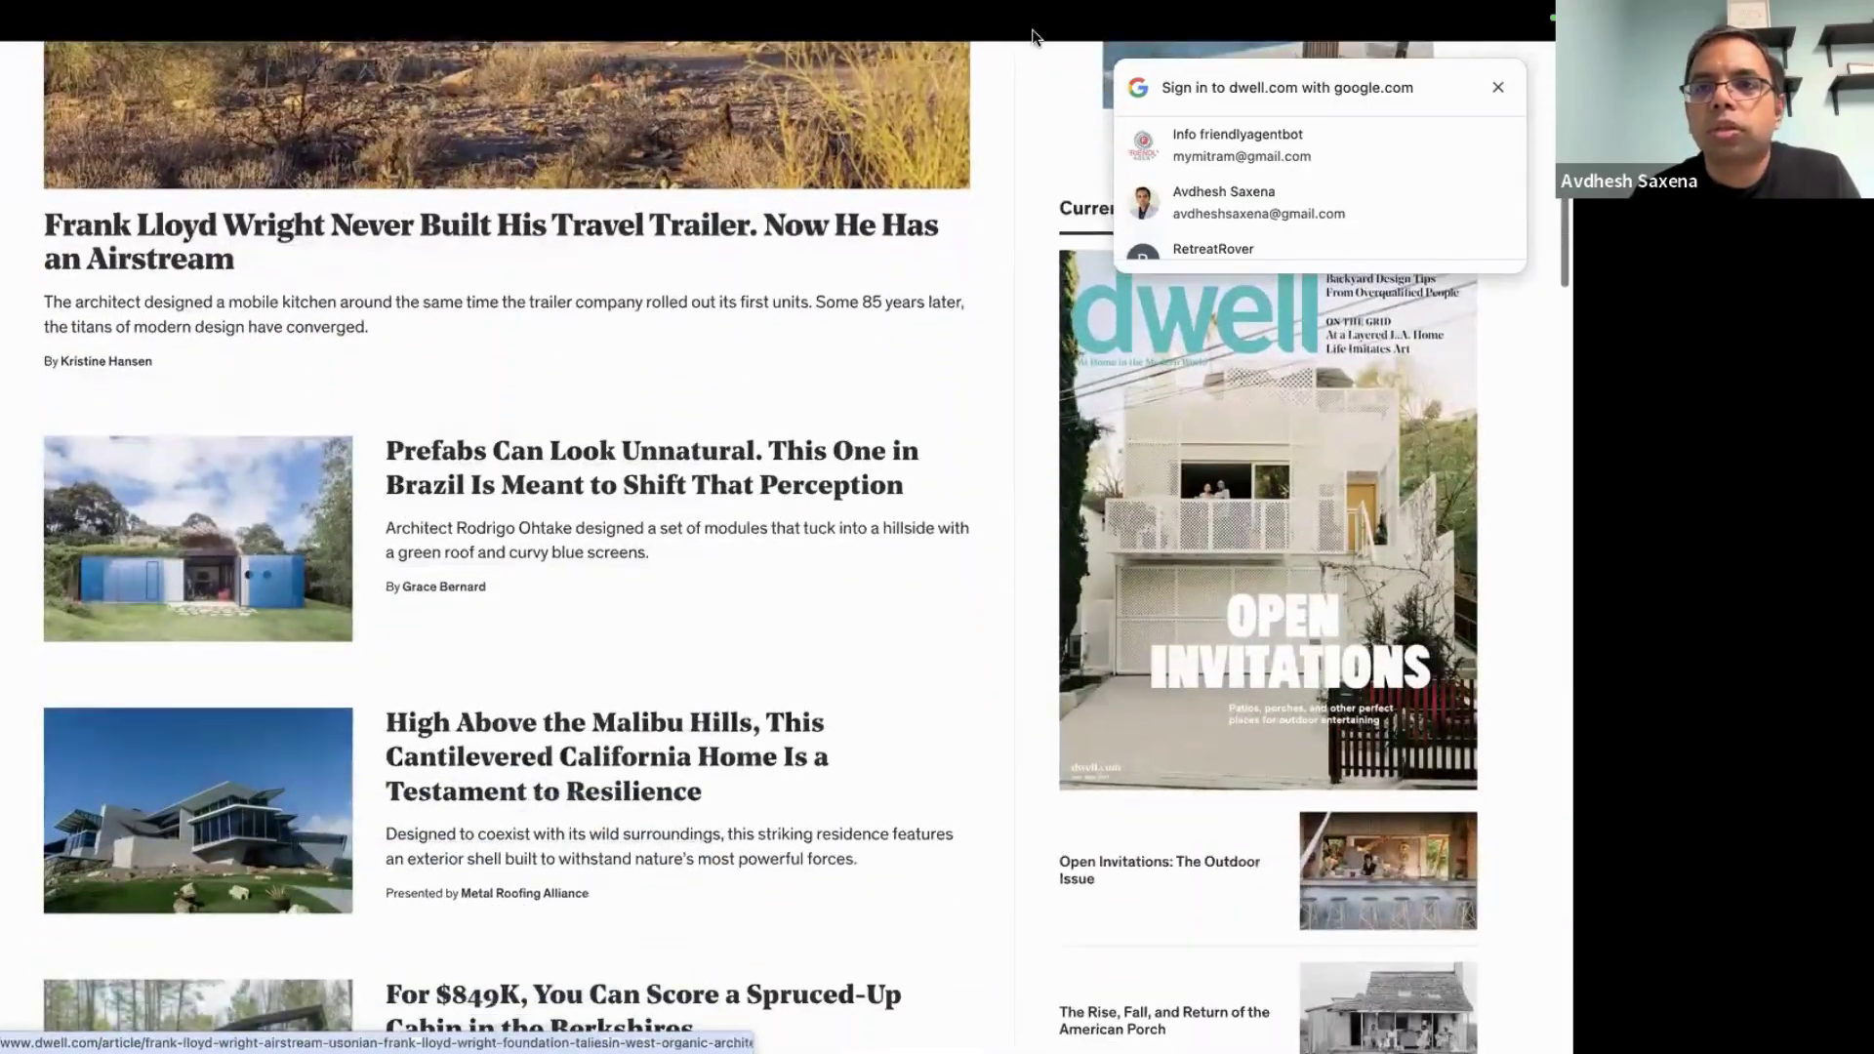
left_click(1138, 64)
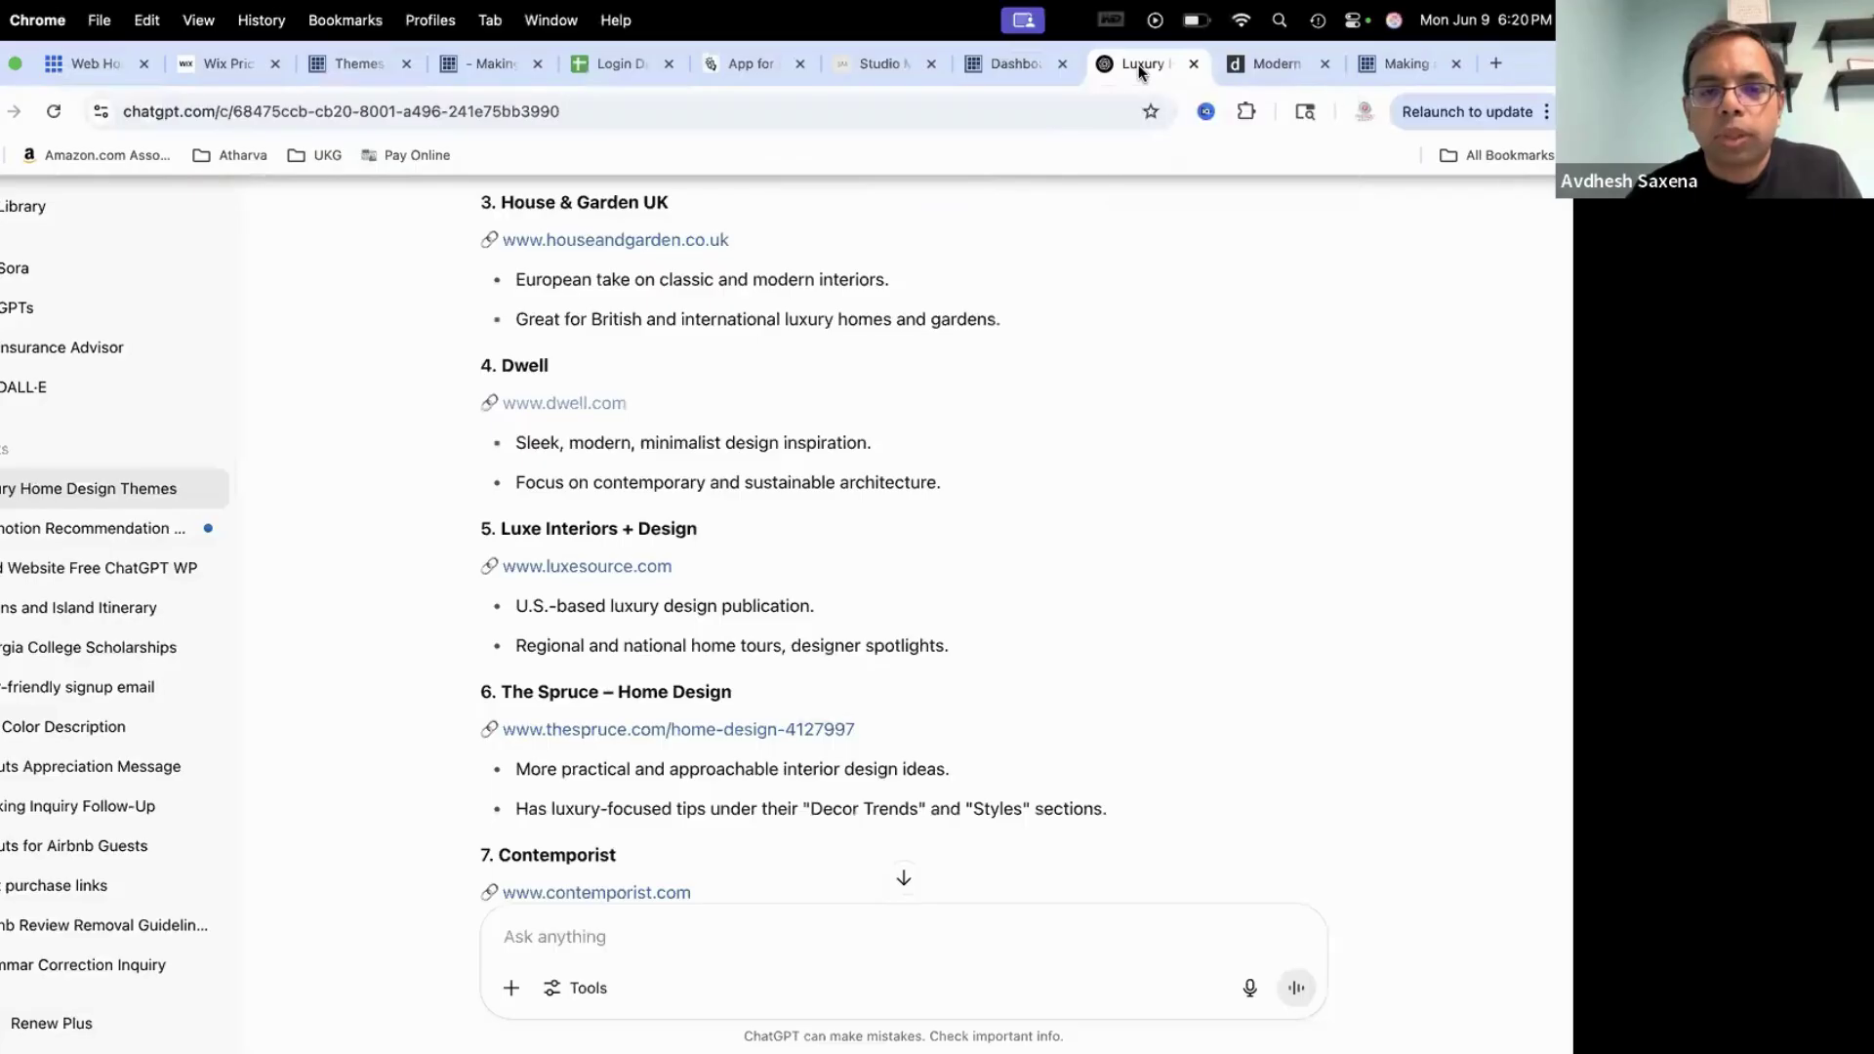
Open the Studio McGee website from the suggestions and examine its homepage layout
scroll(824, 488, "down", 5)
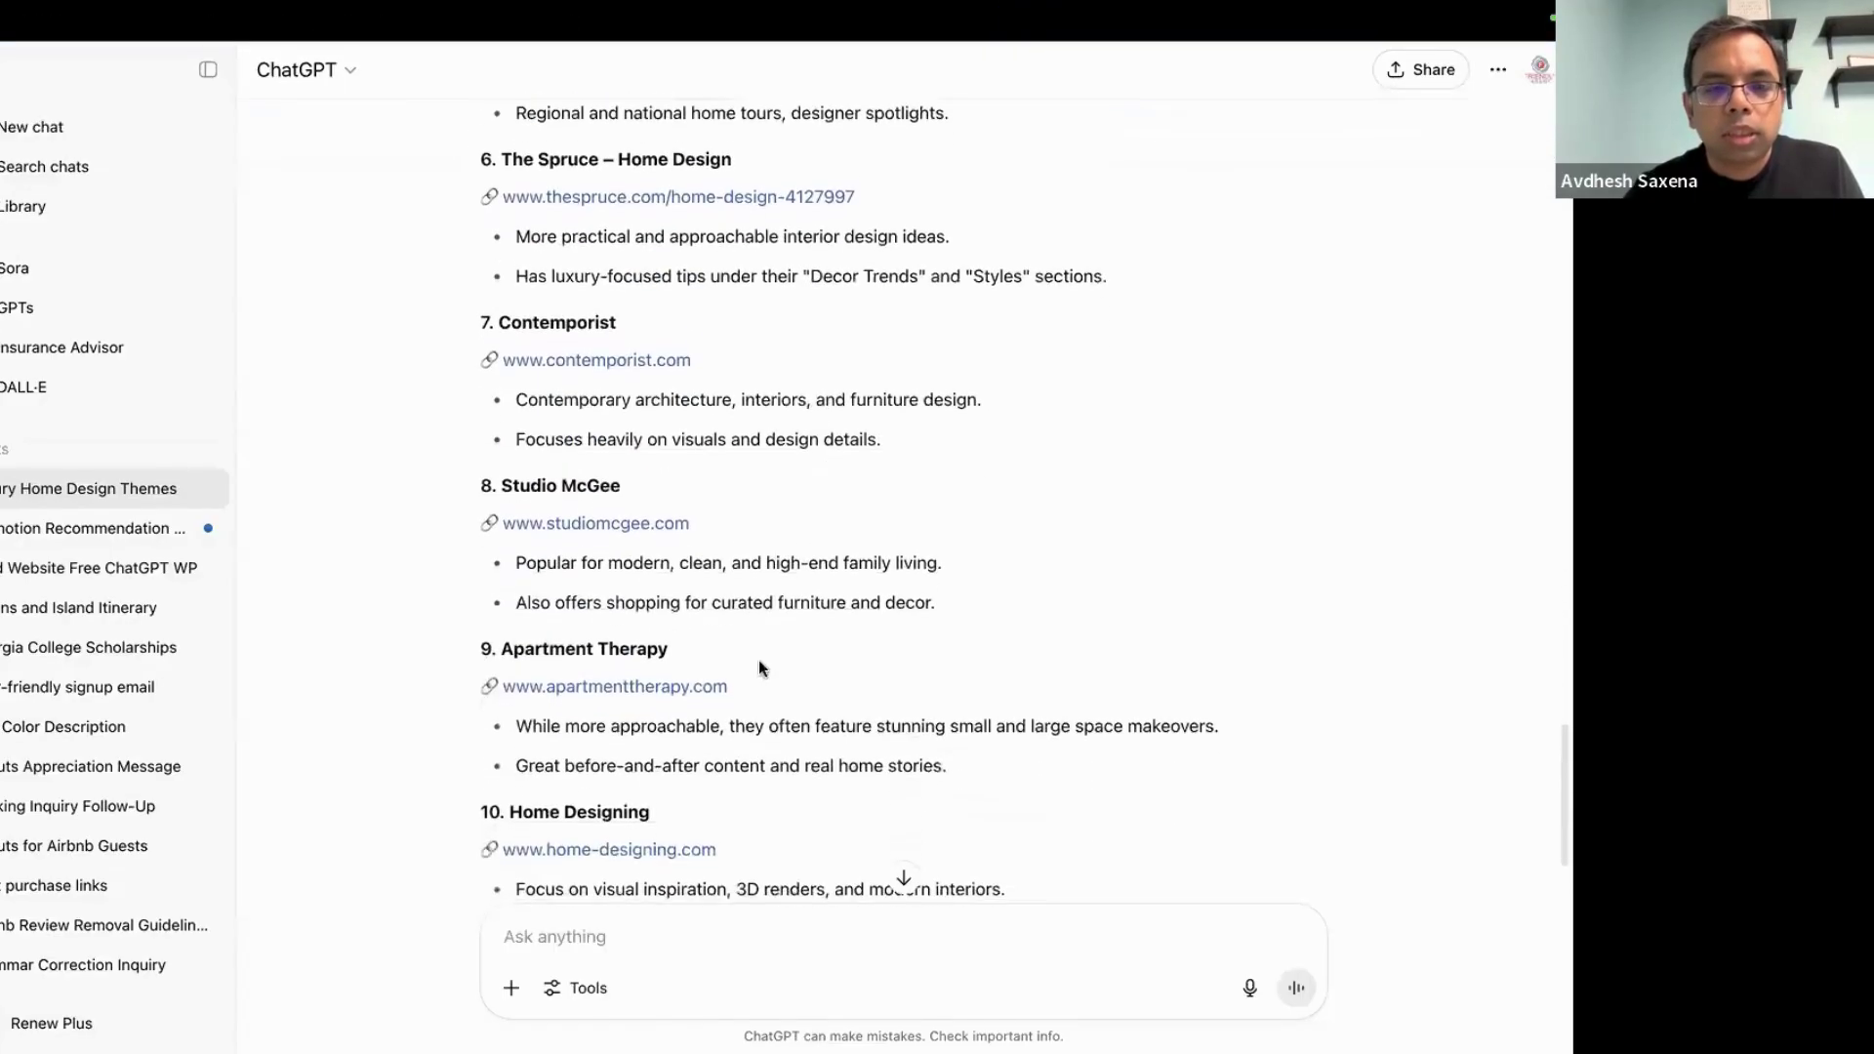
left_click(640, 527)
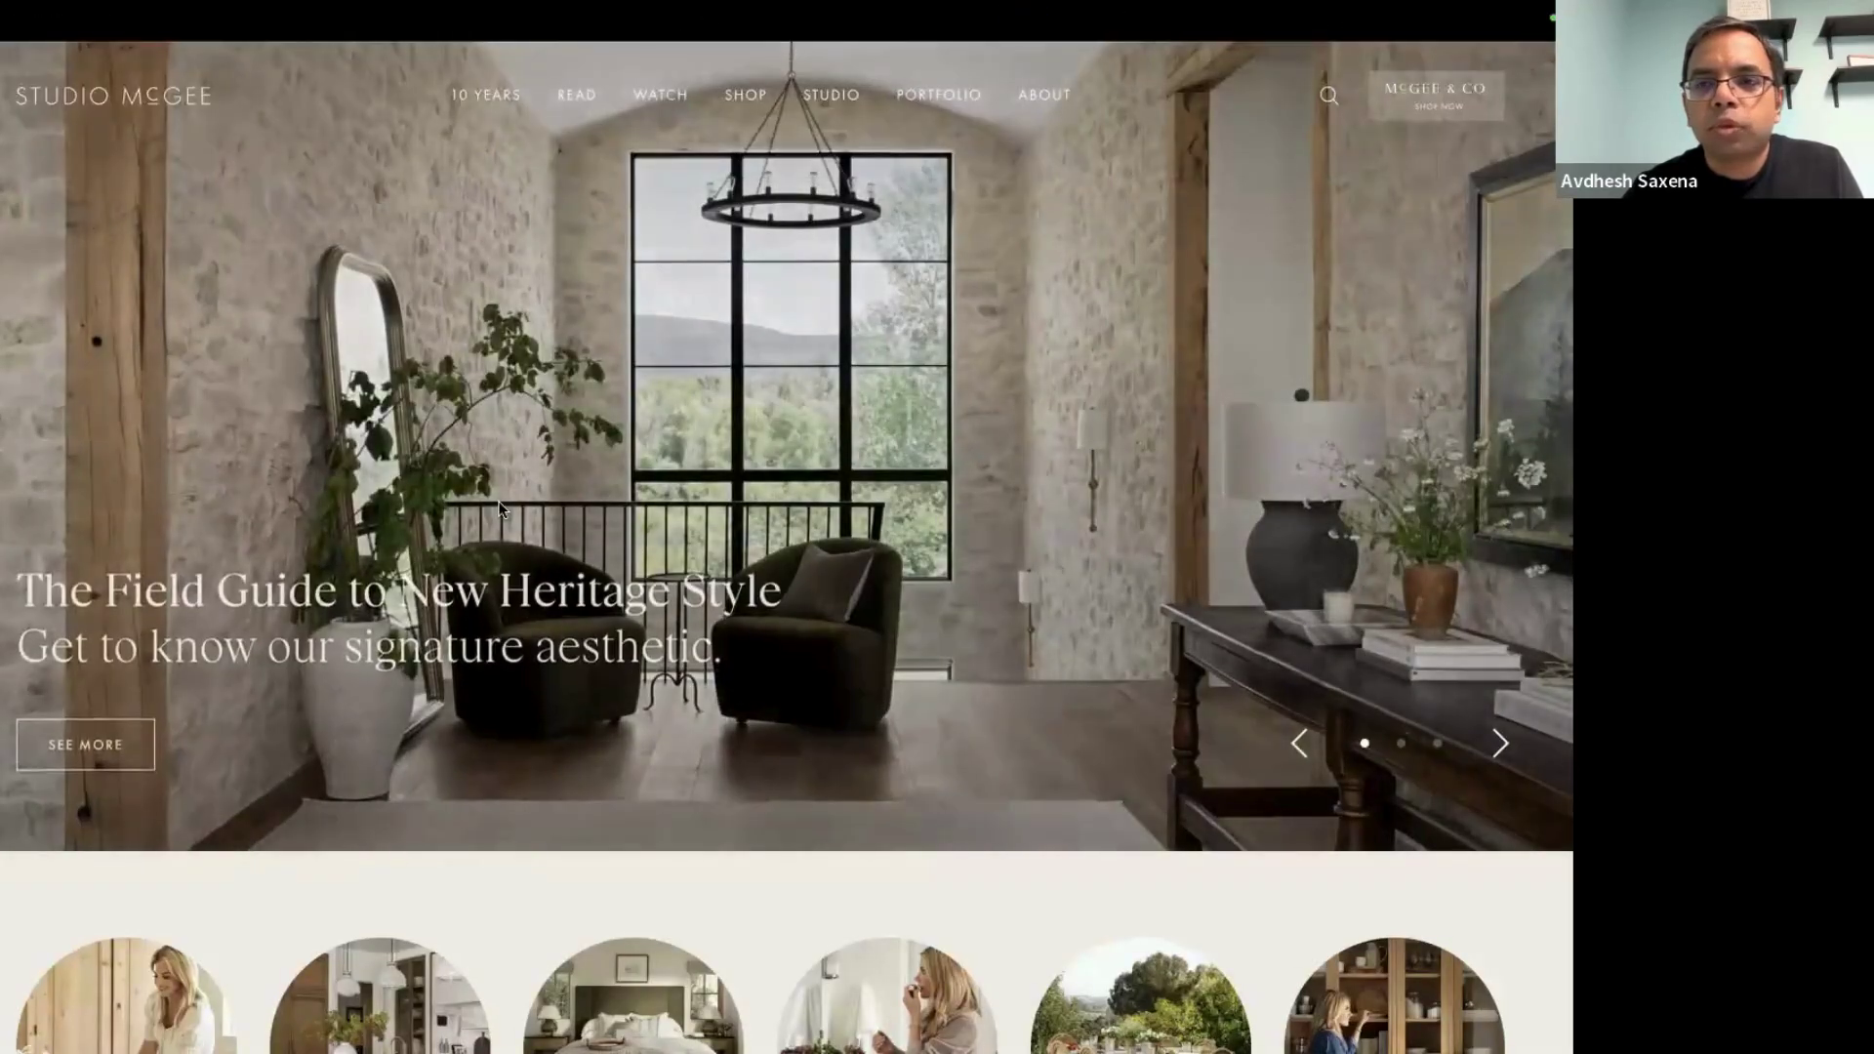
scroll(500, 509, "down", 5)
scroll(500, 510, "down", 2)
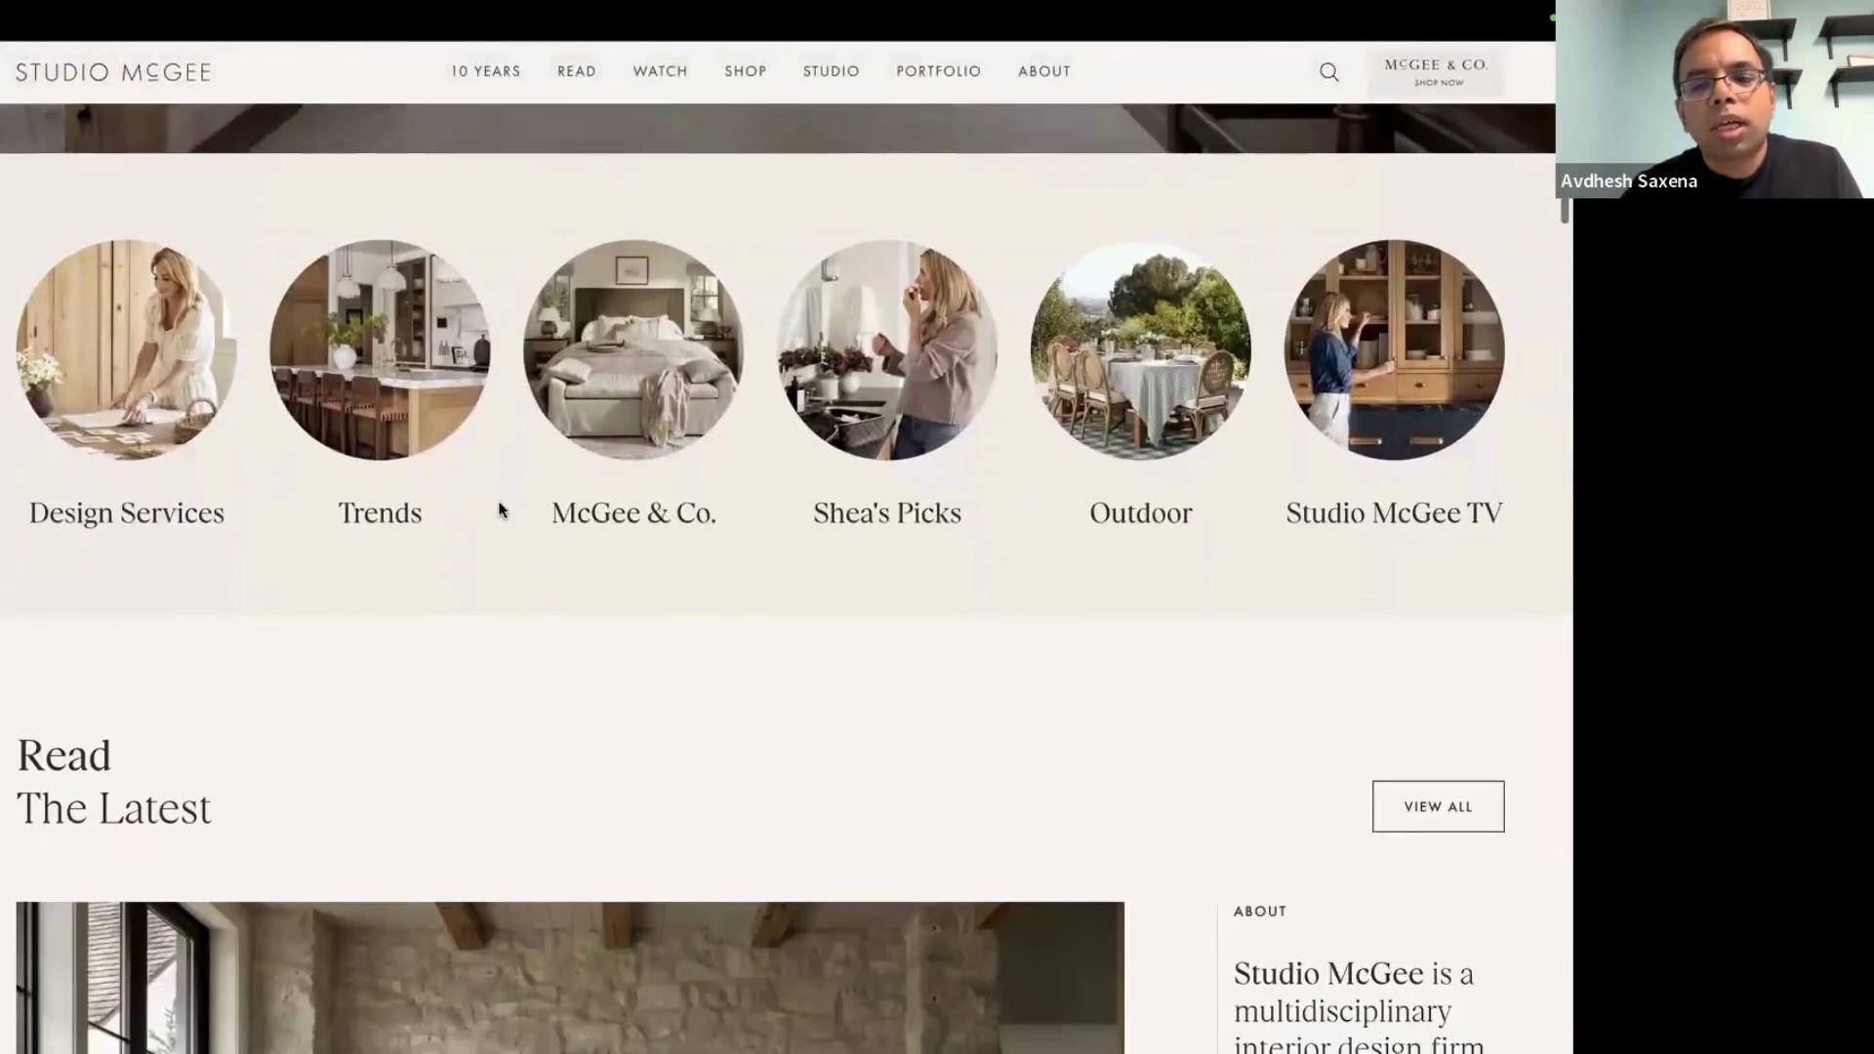
scroll(500, 510, "down", 8)
scroll(500, 509, "up", 15)
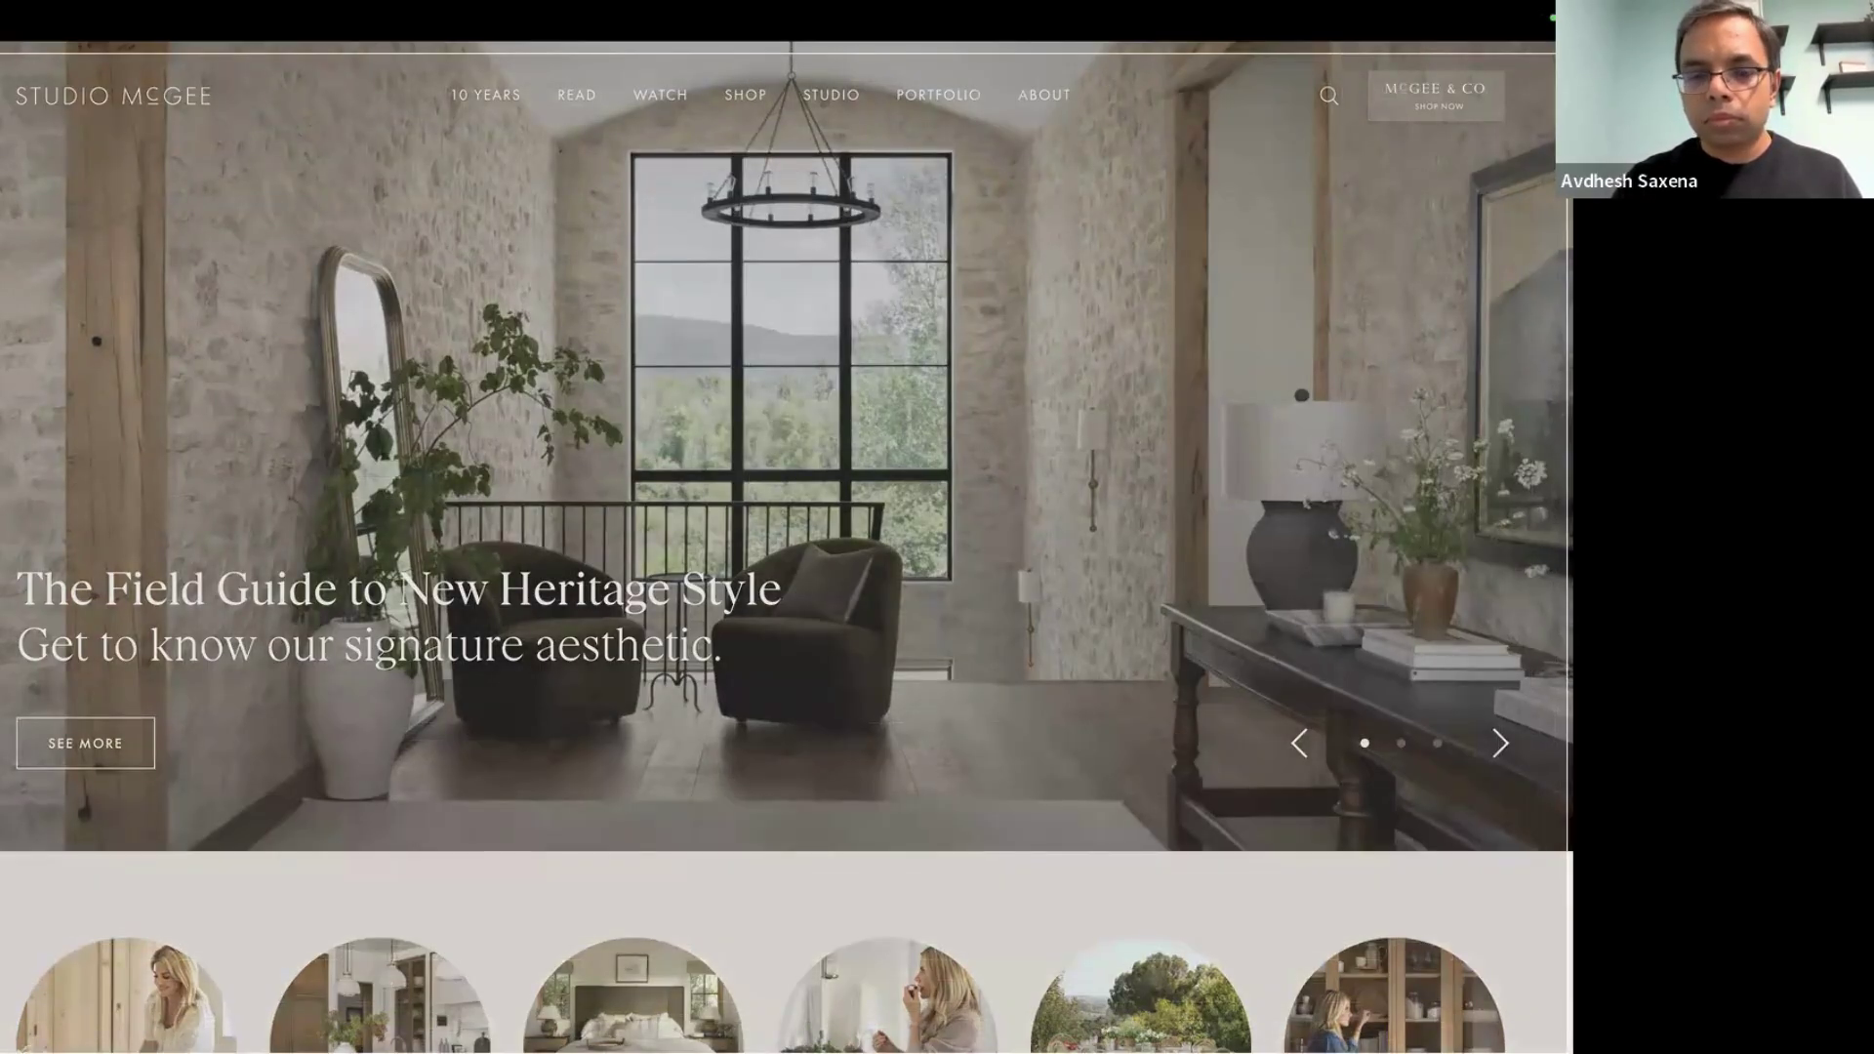
Take a full-screen screenshot of the Studio McGee homepage and an area screenshot covering its hero banner and circular category images
key("super+shift+3")
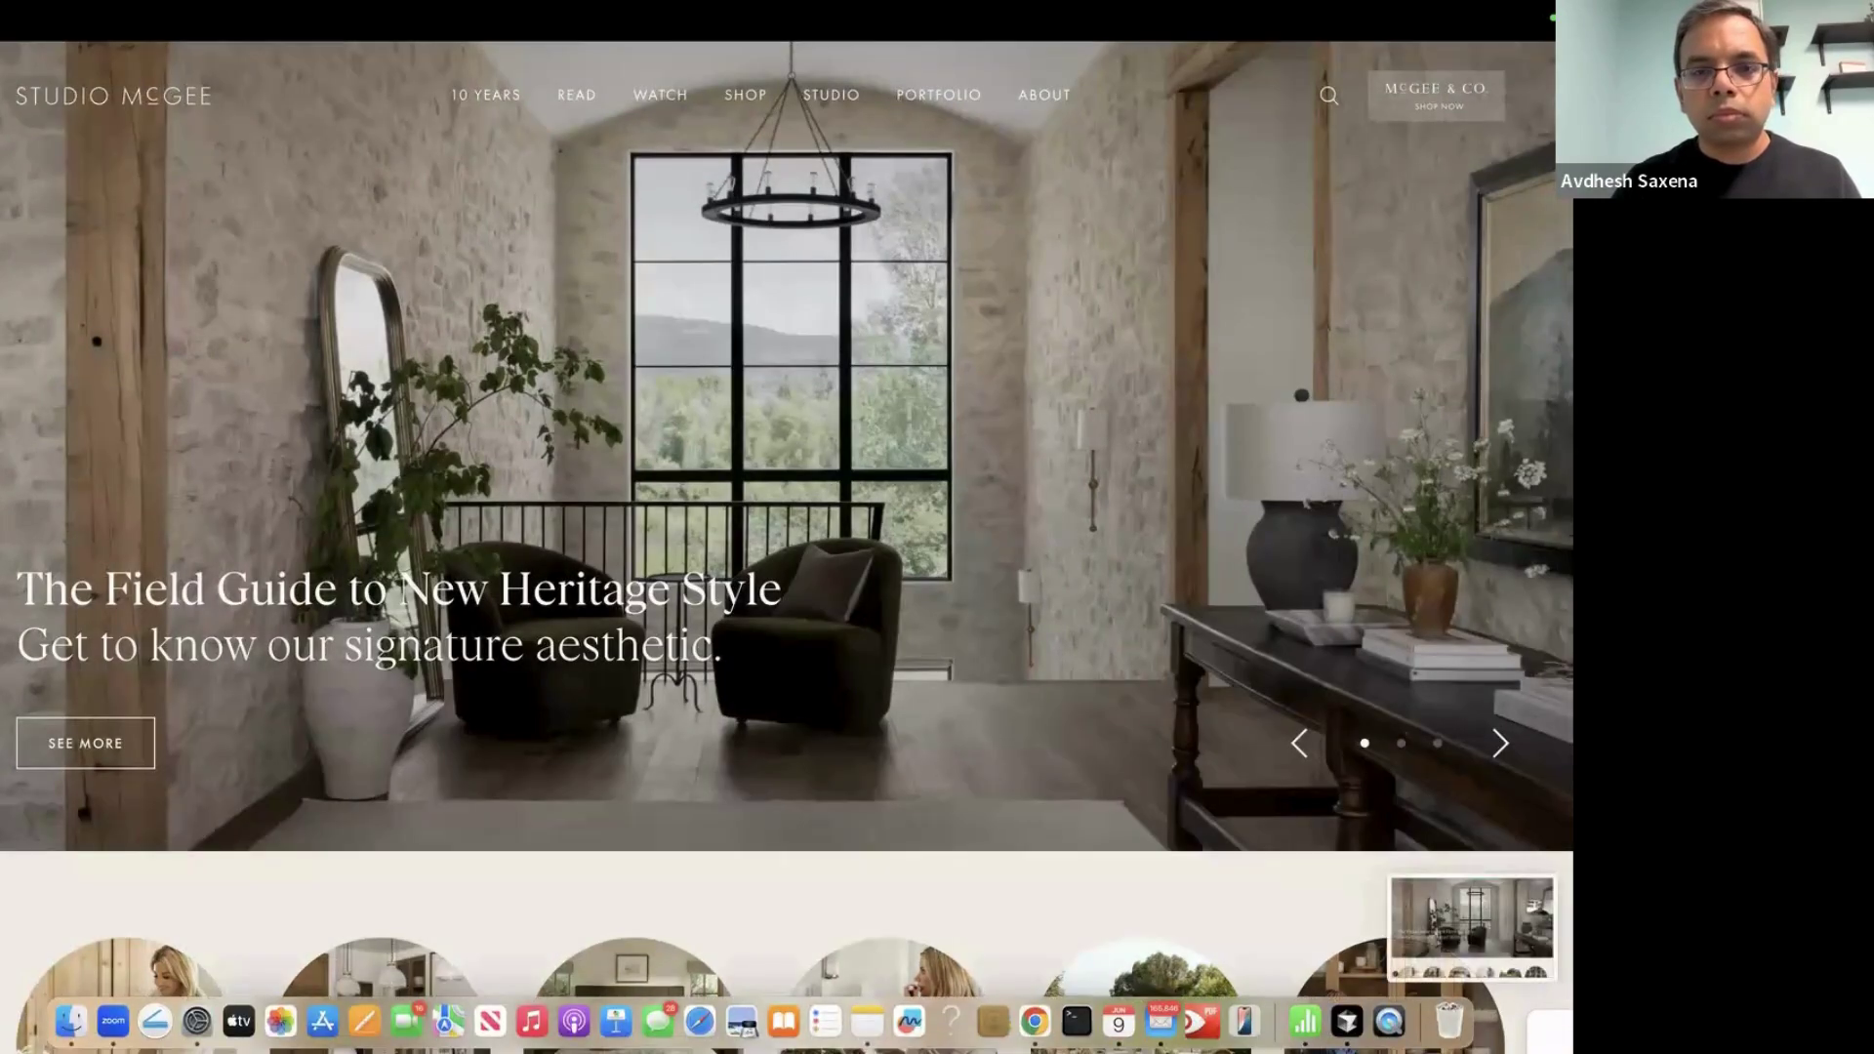
scroll(1448, 852, "down", 2)
scroll(1449, 852, "down", 4)
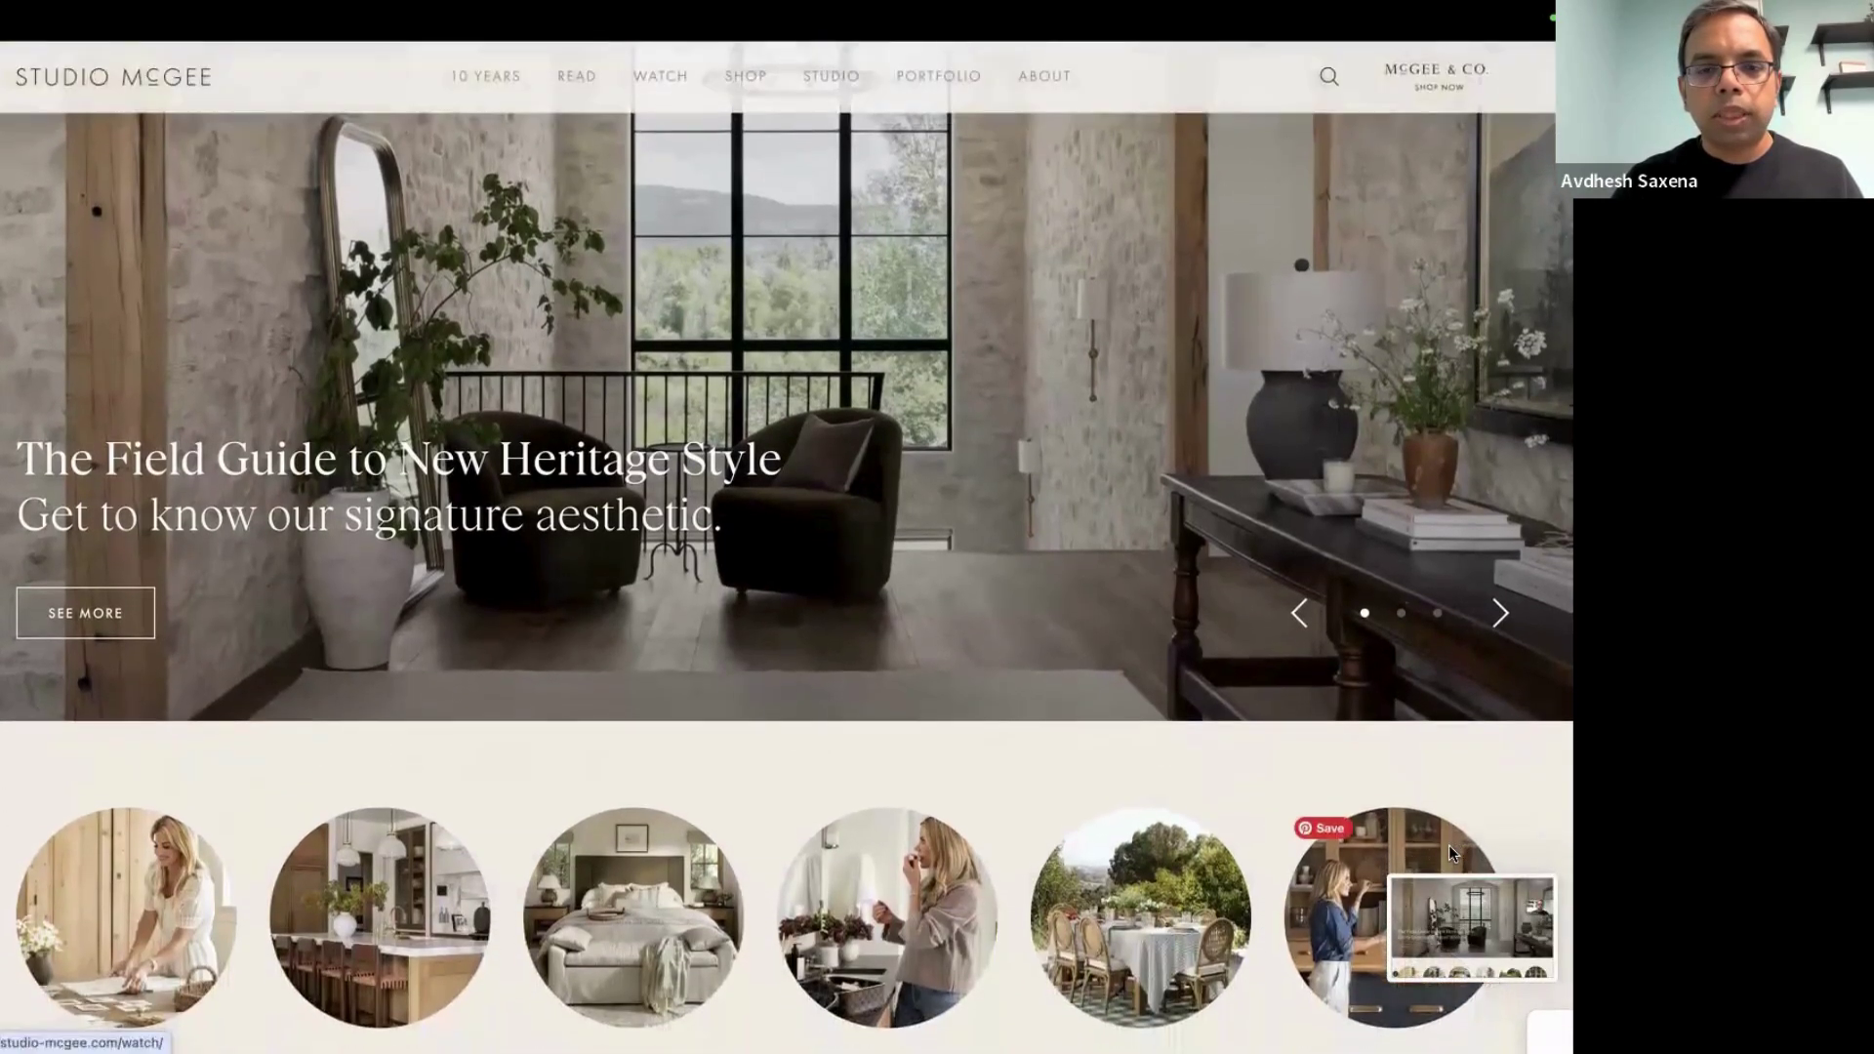
scroll(1450, 854, "up", 1)
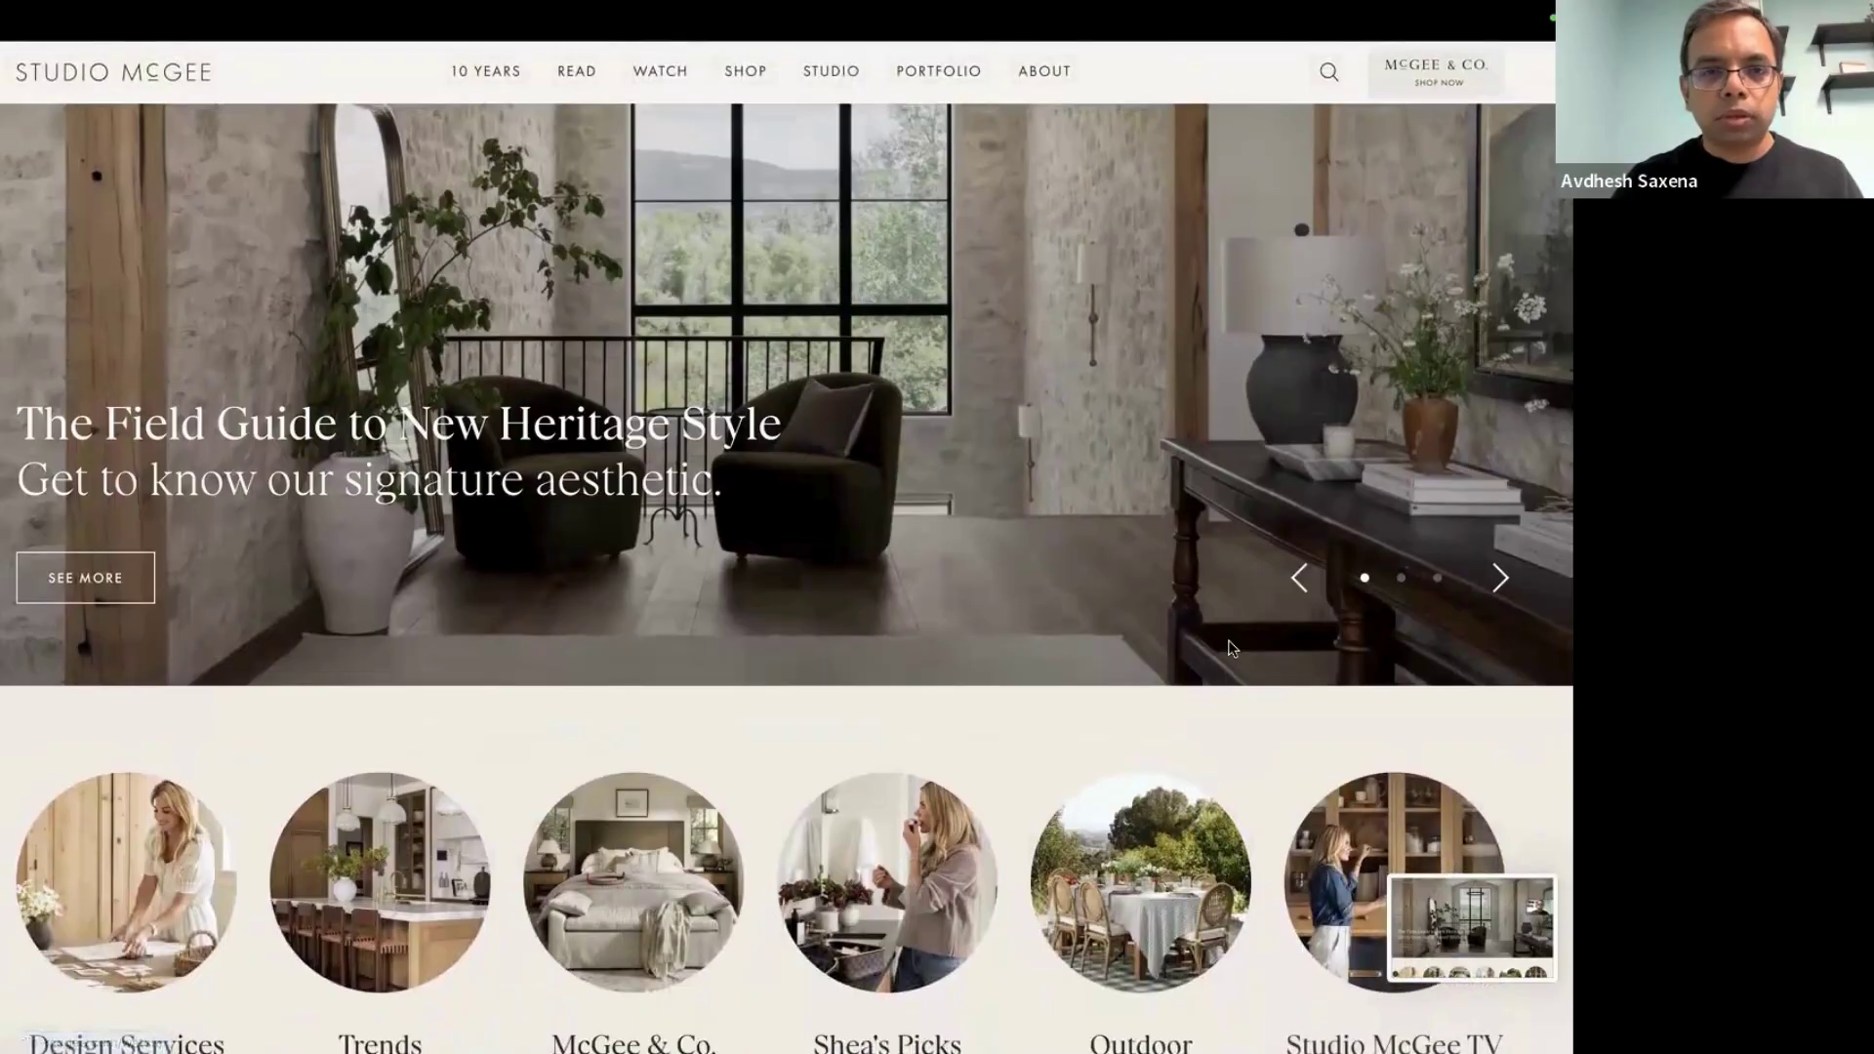
key("super+shift+4")
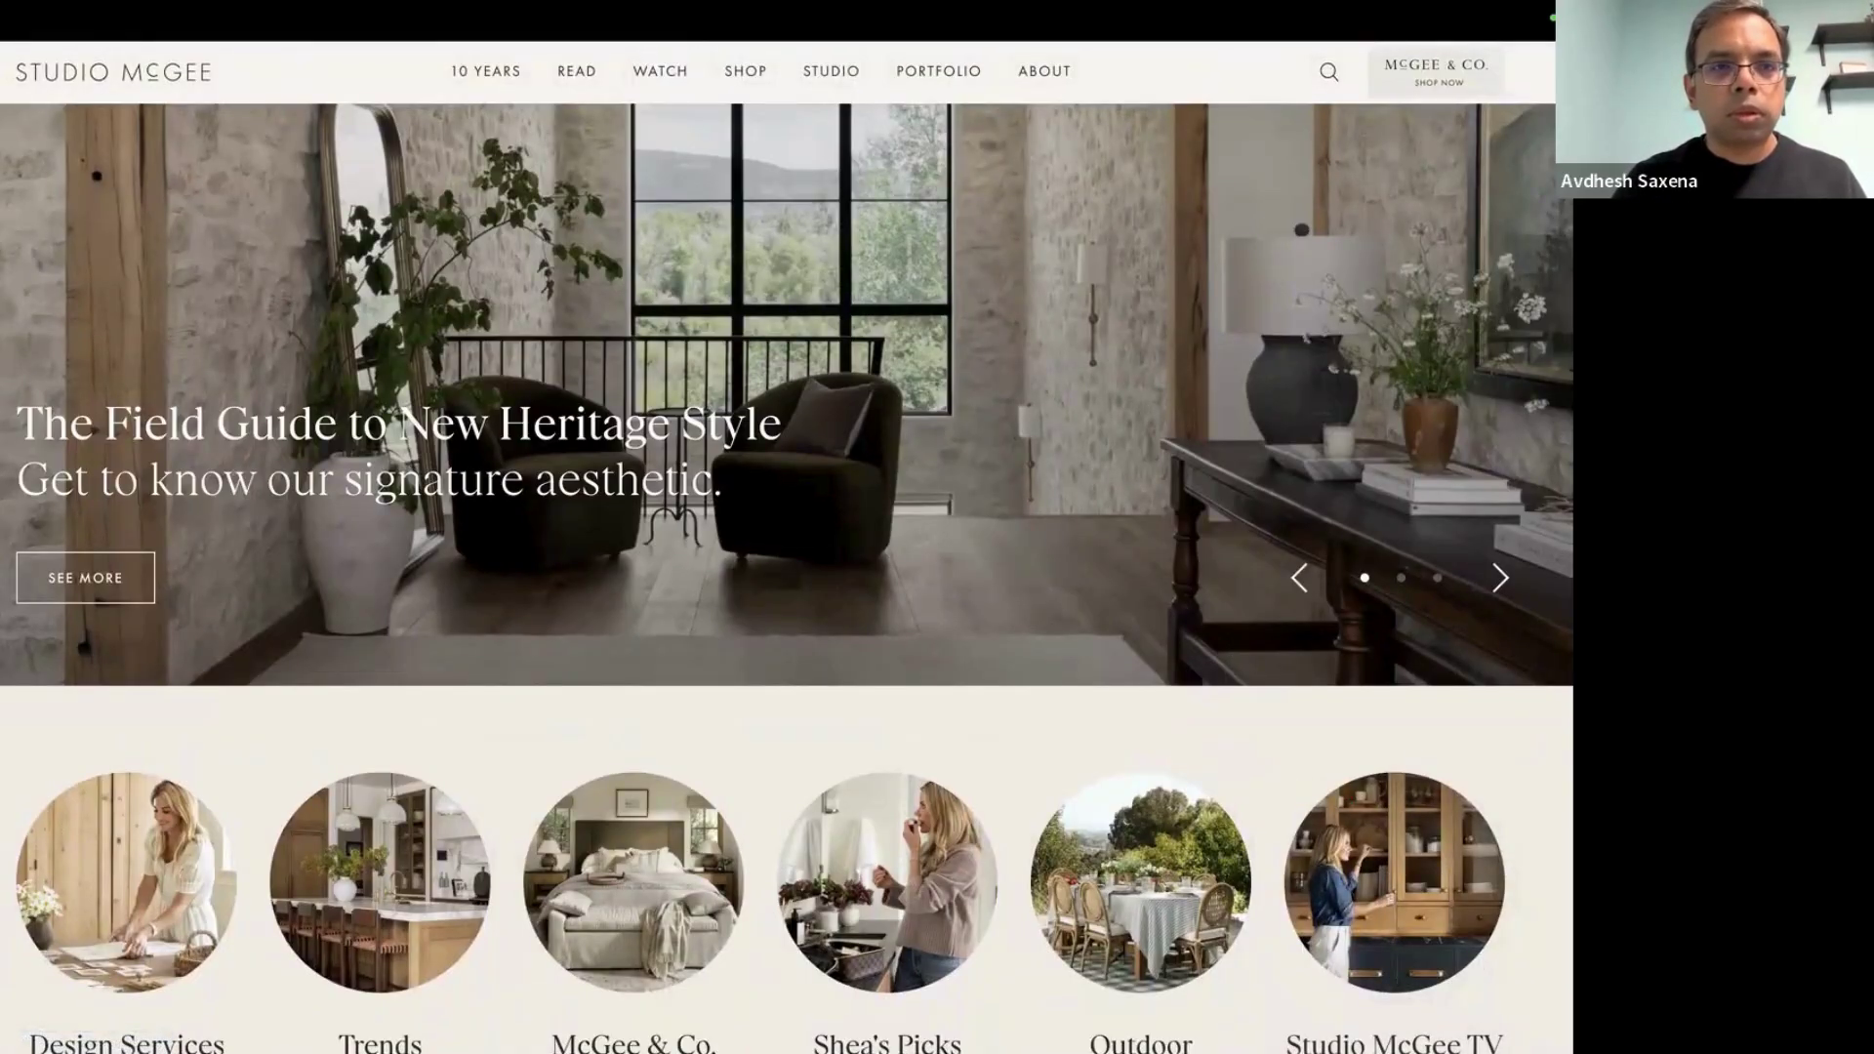
left_click_drag(2, 44, 1571, 1053)
Return to the ChatGPT chat and attach the studiomcgee-HoustonEstate 800x800 JPG from the Downloads folder
mouse_move(1390, 8)
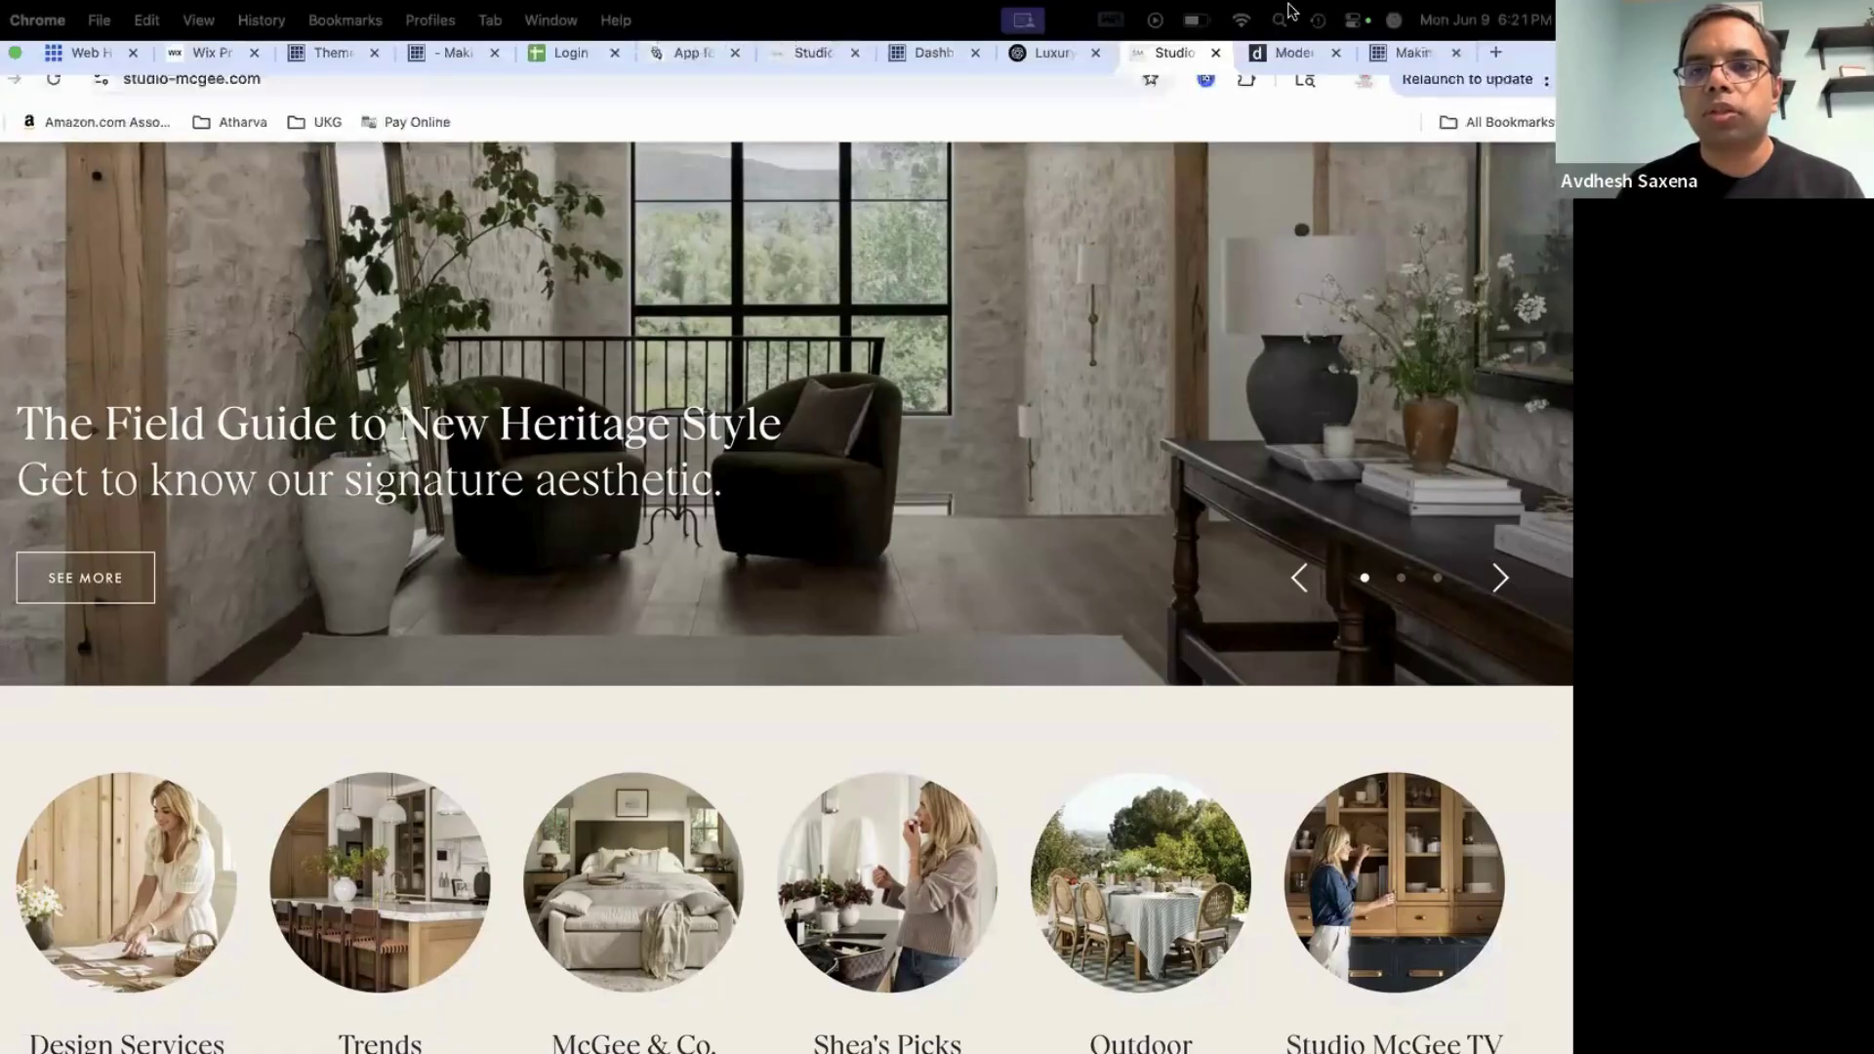
left_click(1057, 69)
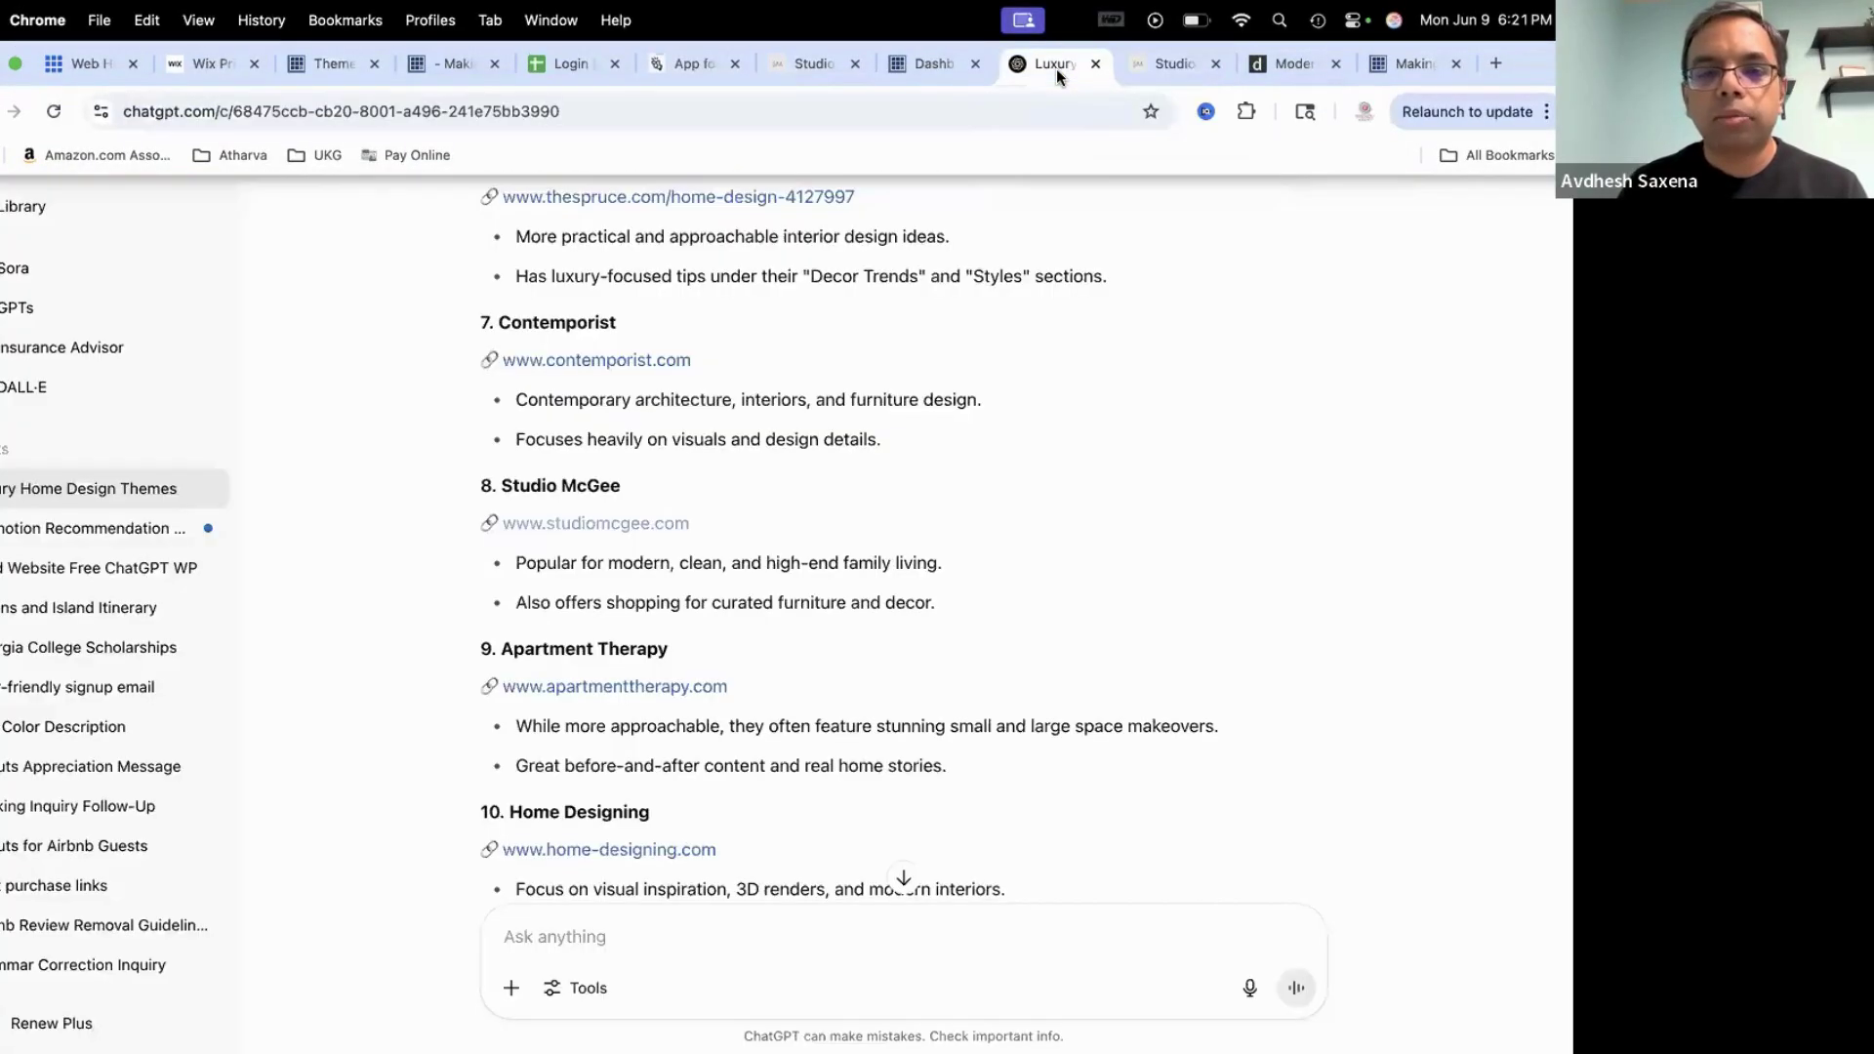
left_click(510, 988)
left_click(542, 937)
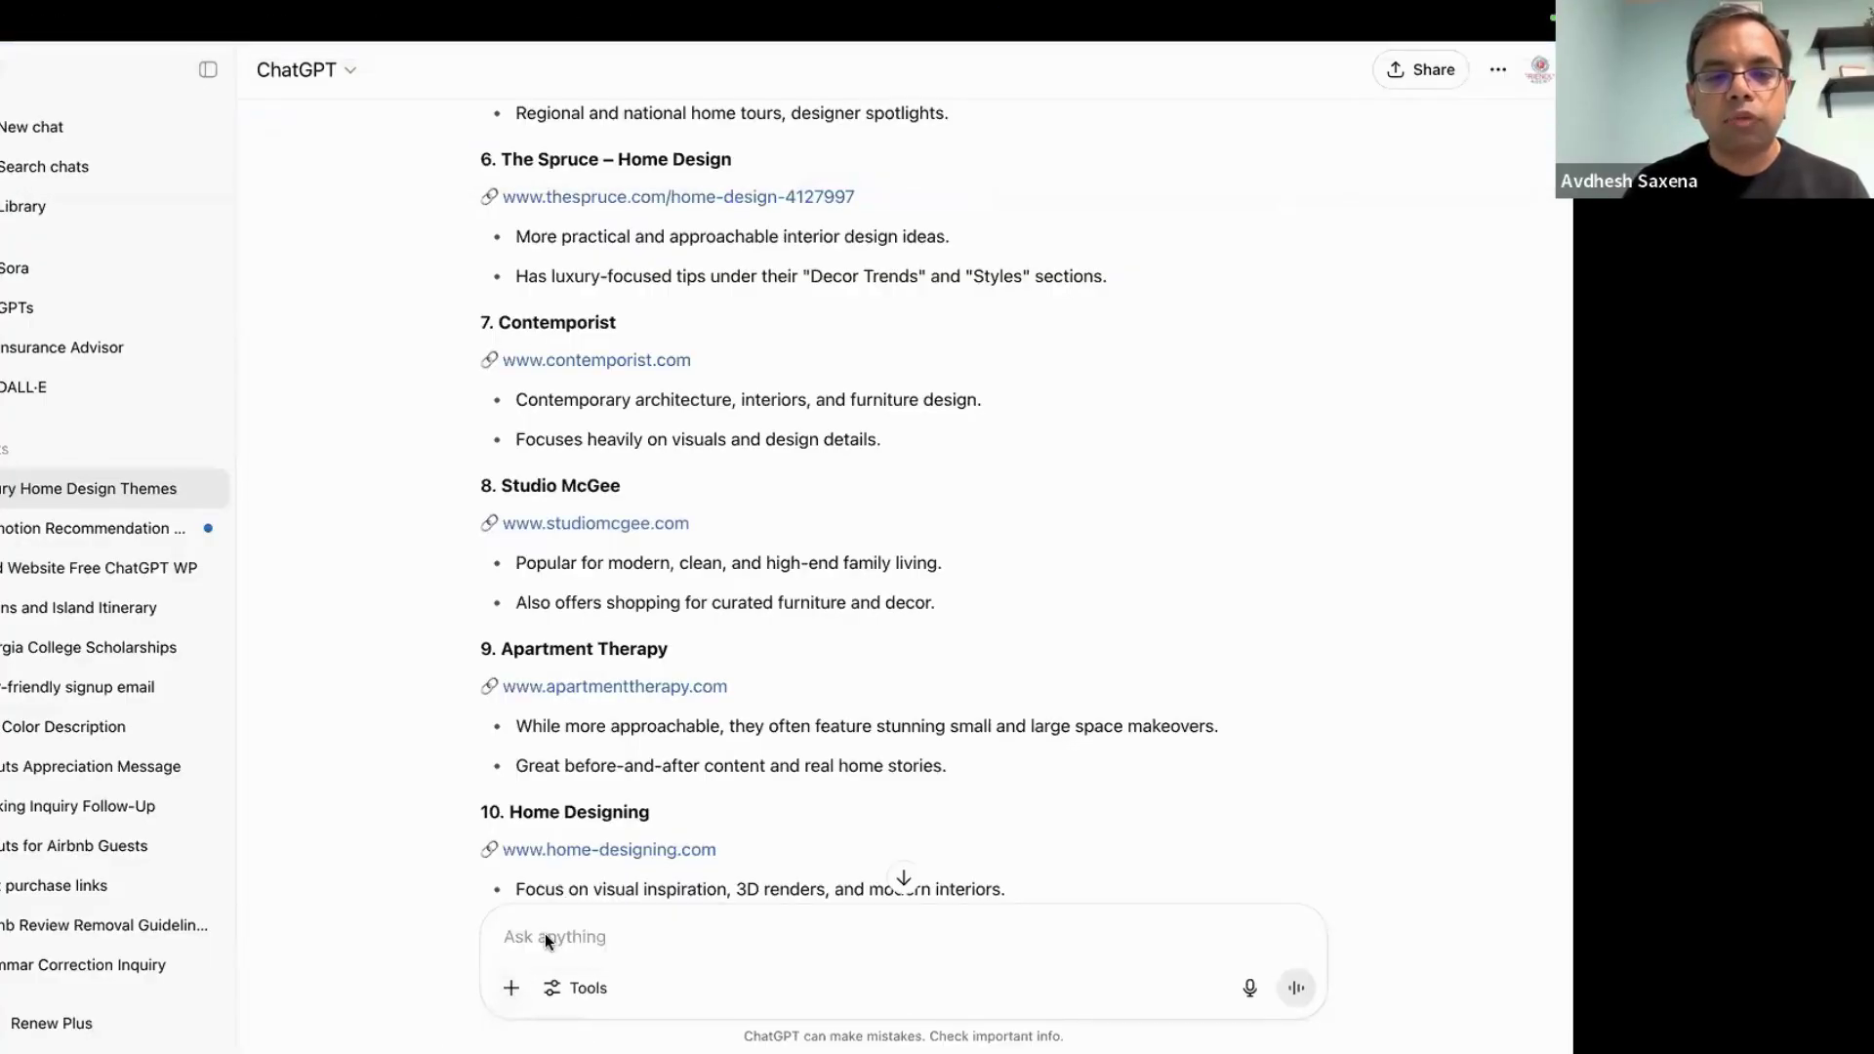
left_click(681, 444)
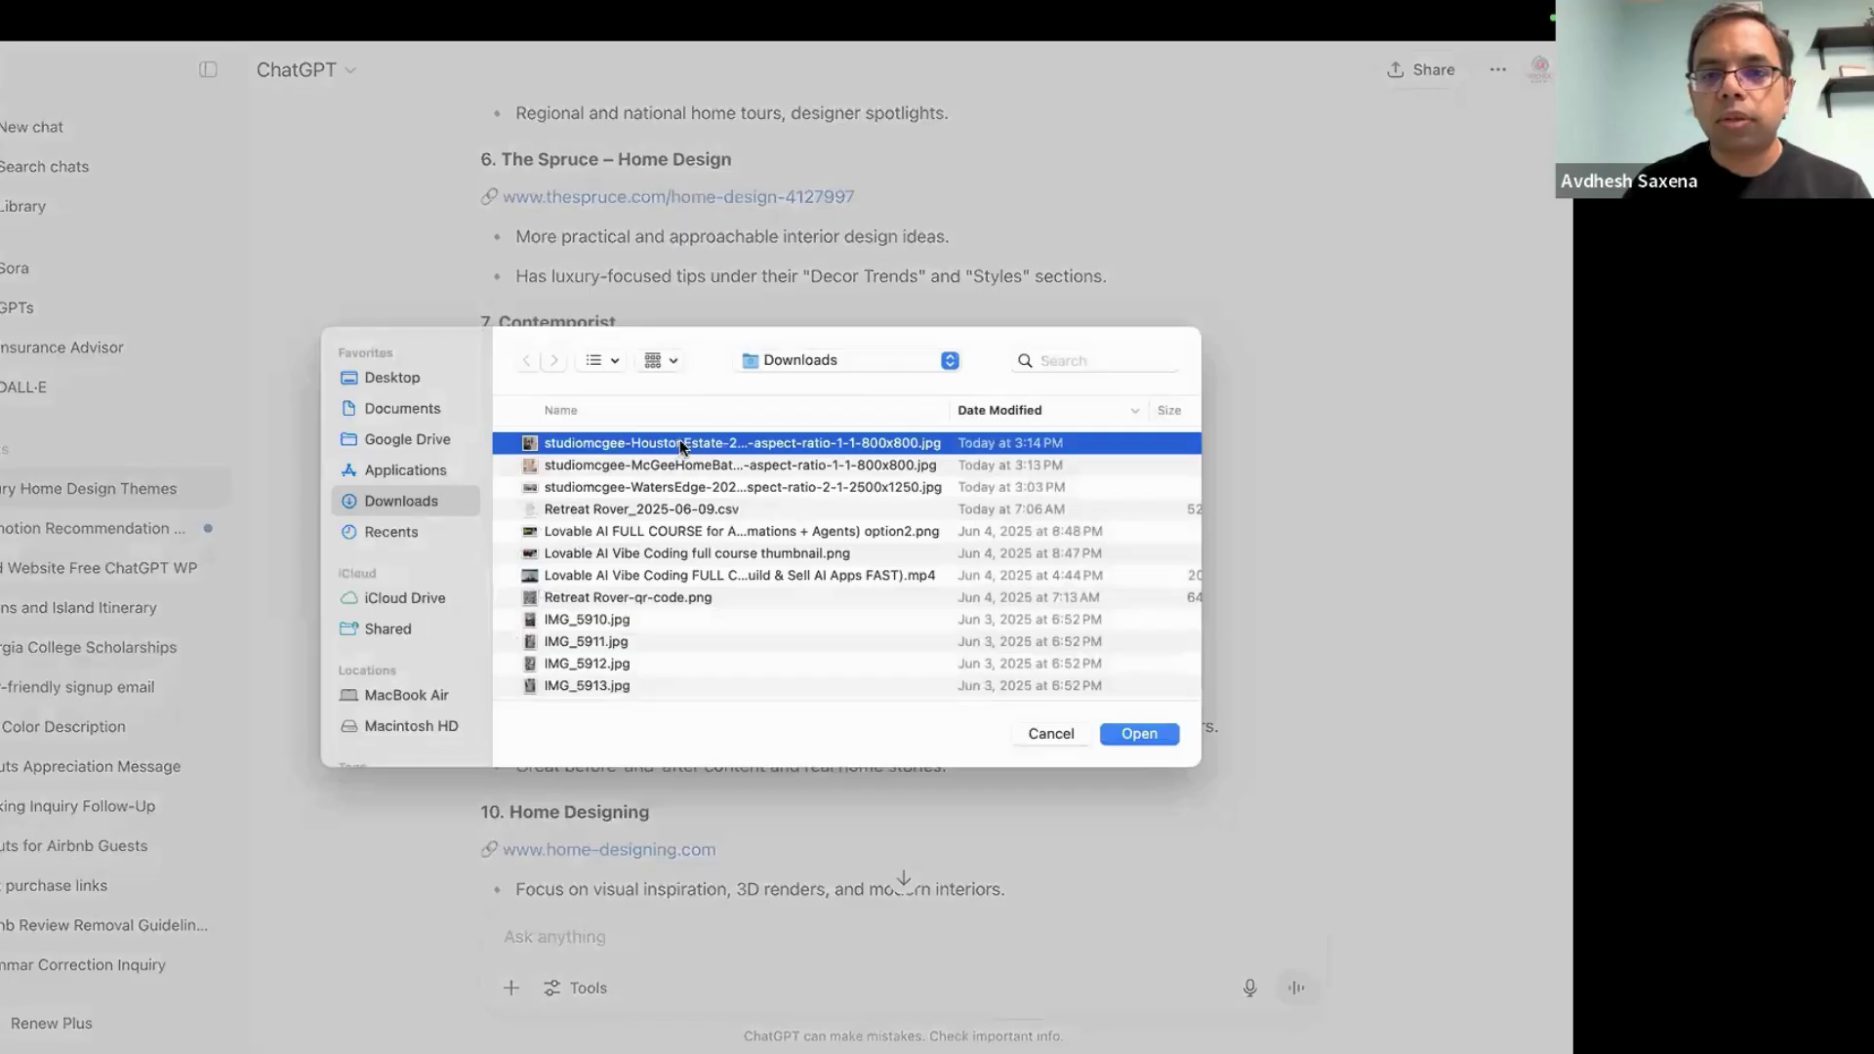
left_click(1124, 734)
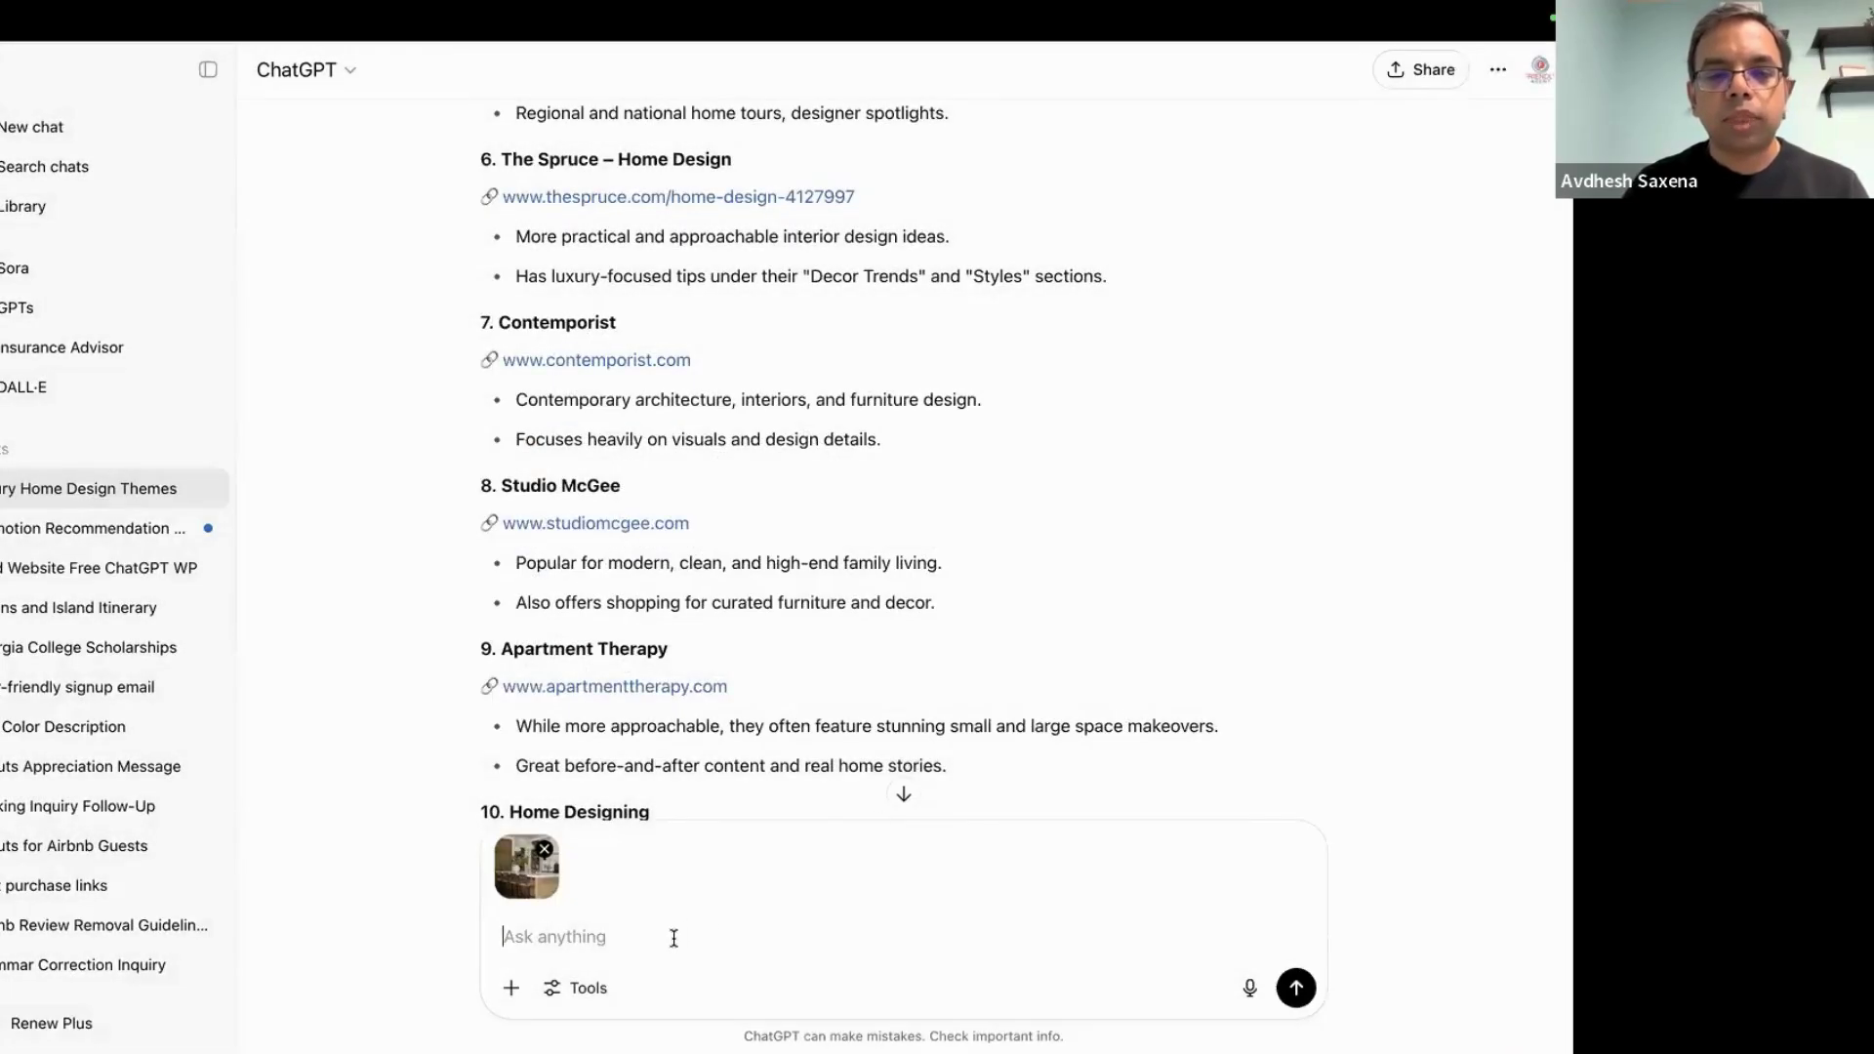
Send ChatGPT the prompt "can you please create a html page using attached design to create a new website"
type("ca")
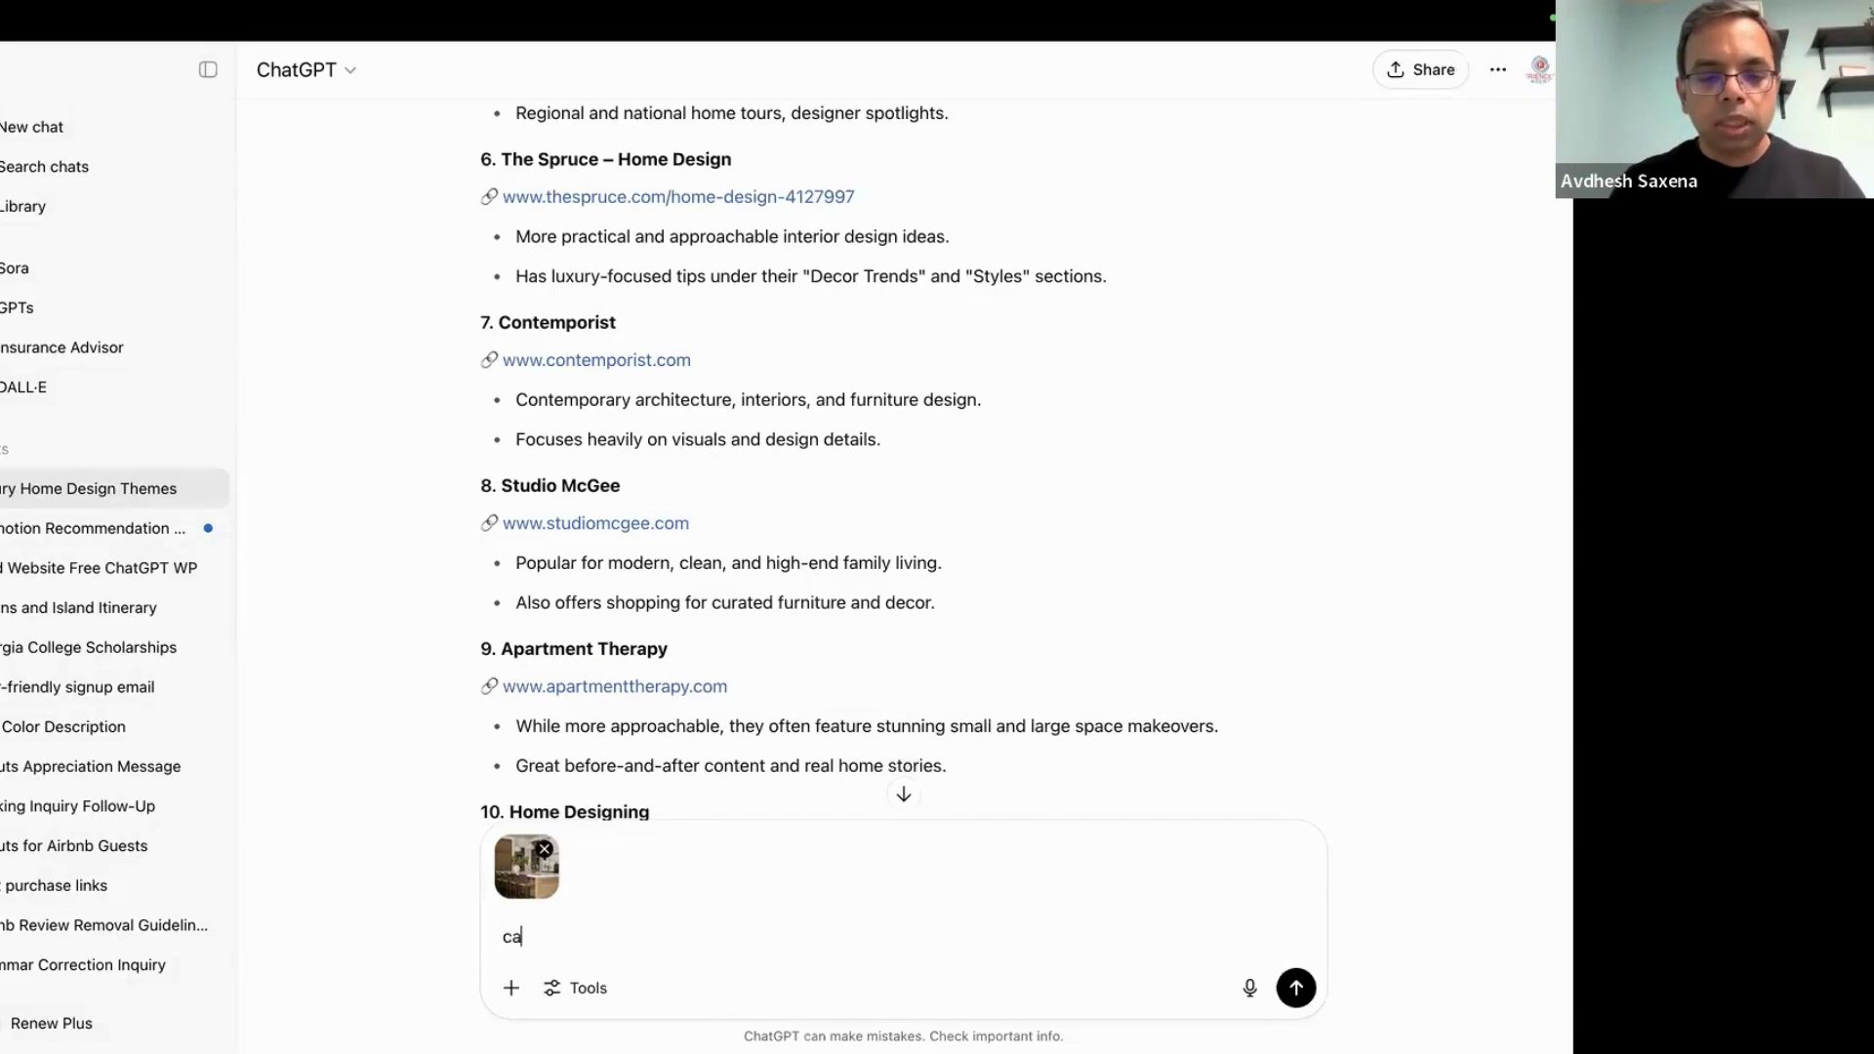
type("n you please creaet")
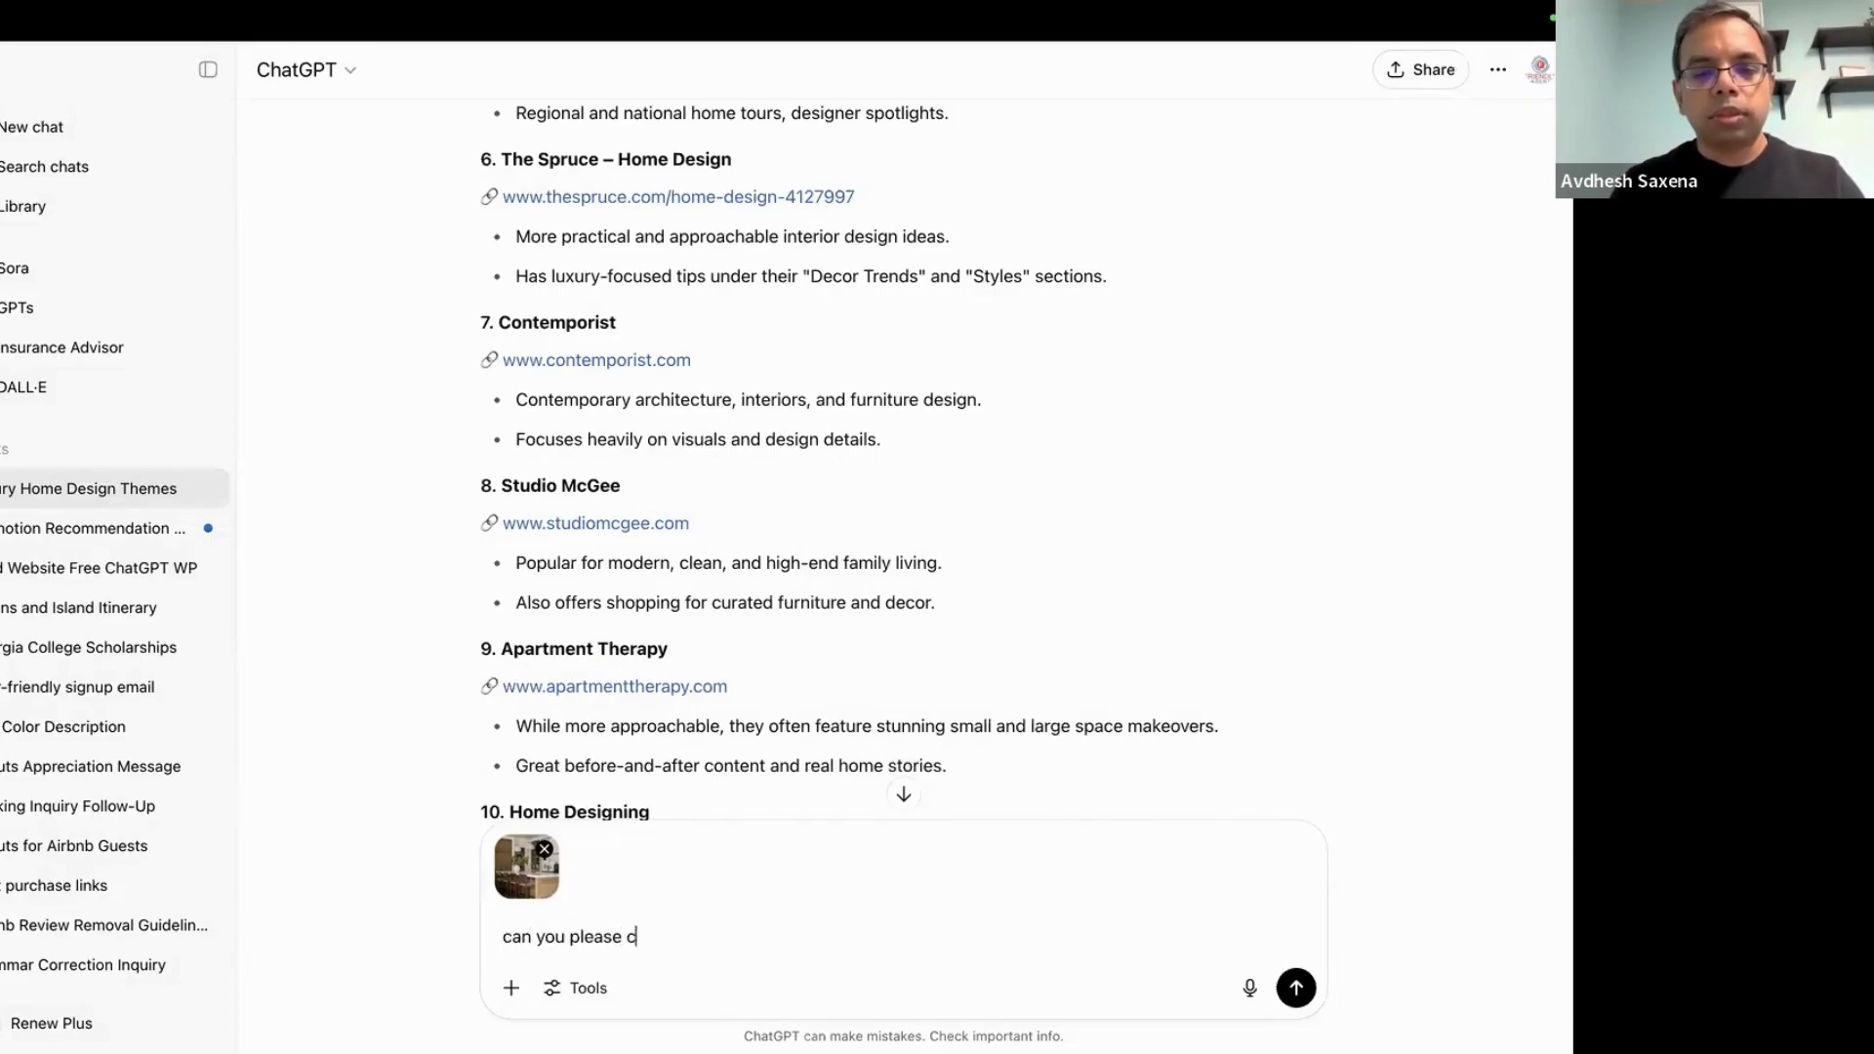
key("BackSpace")
key("BackSpace")
type("te")
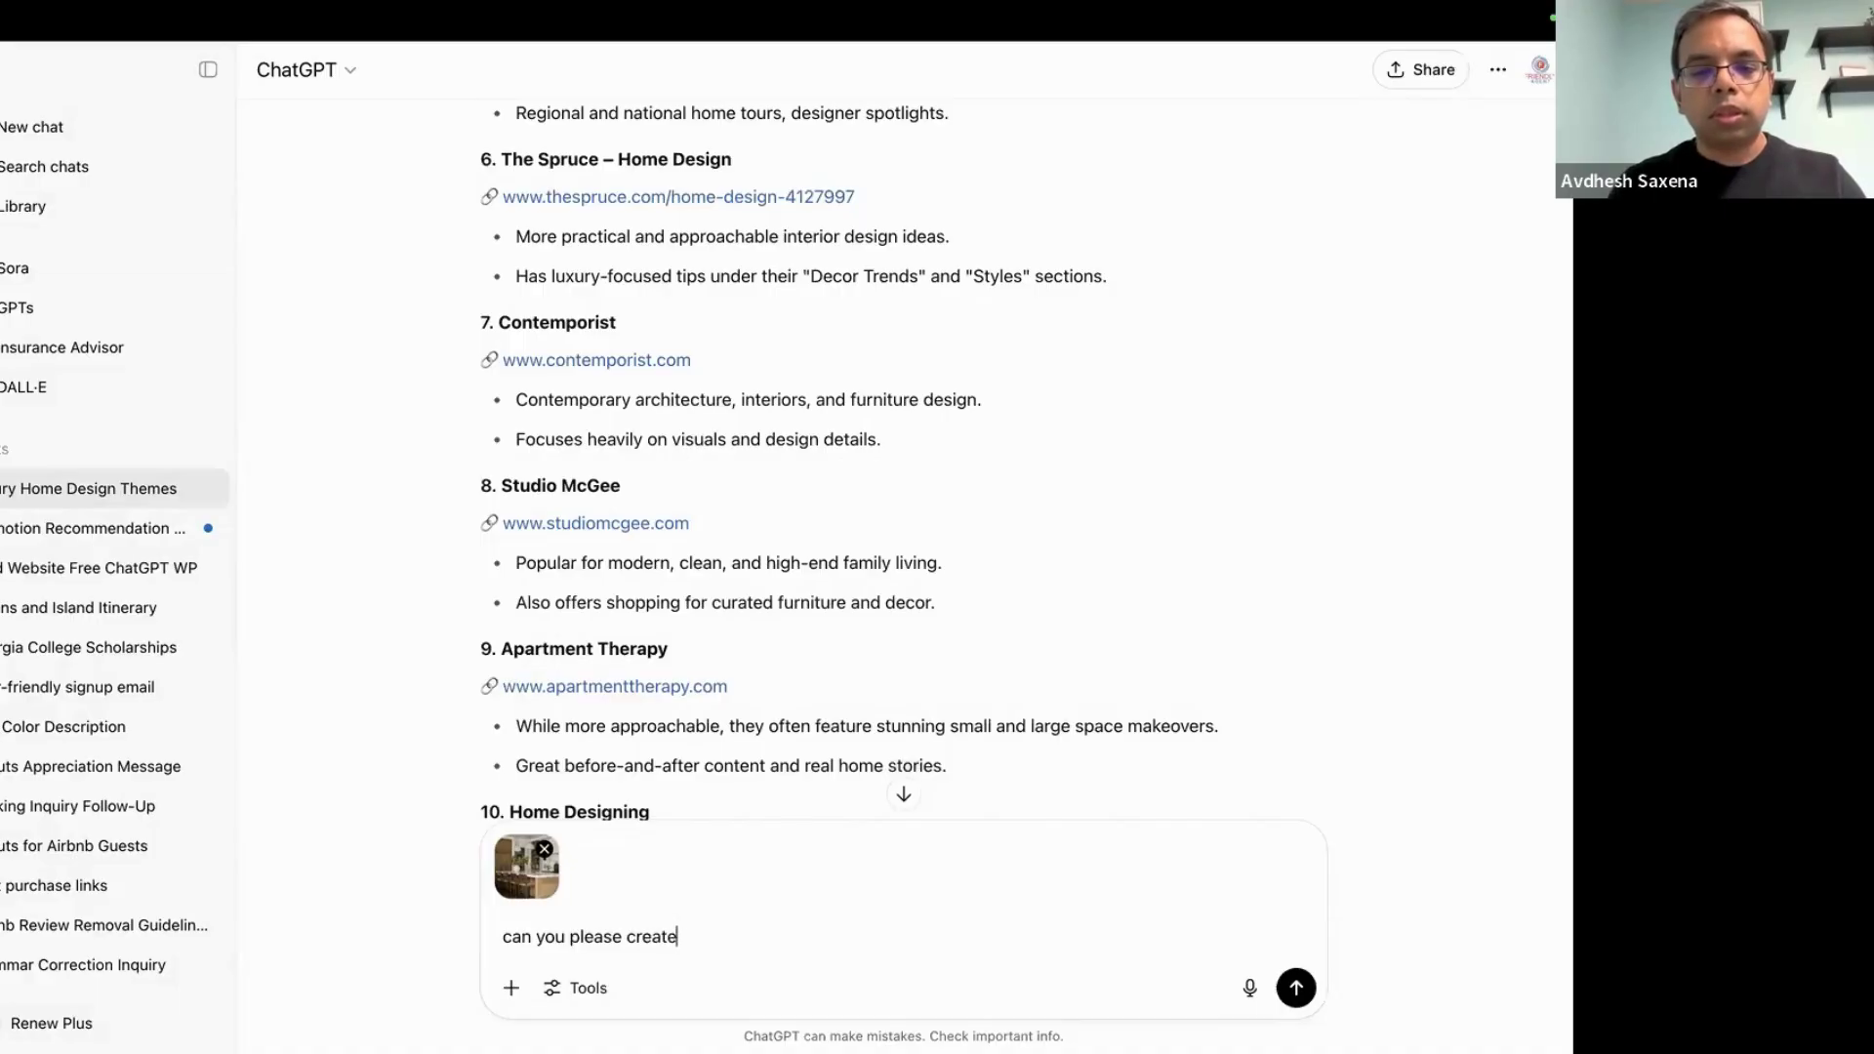
type(" a ht")
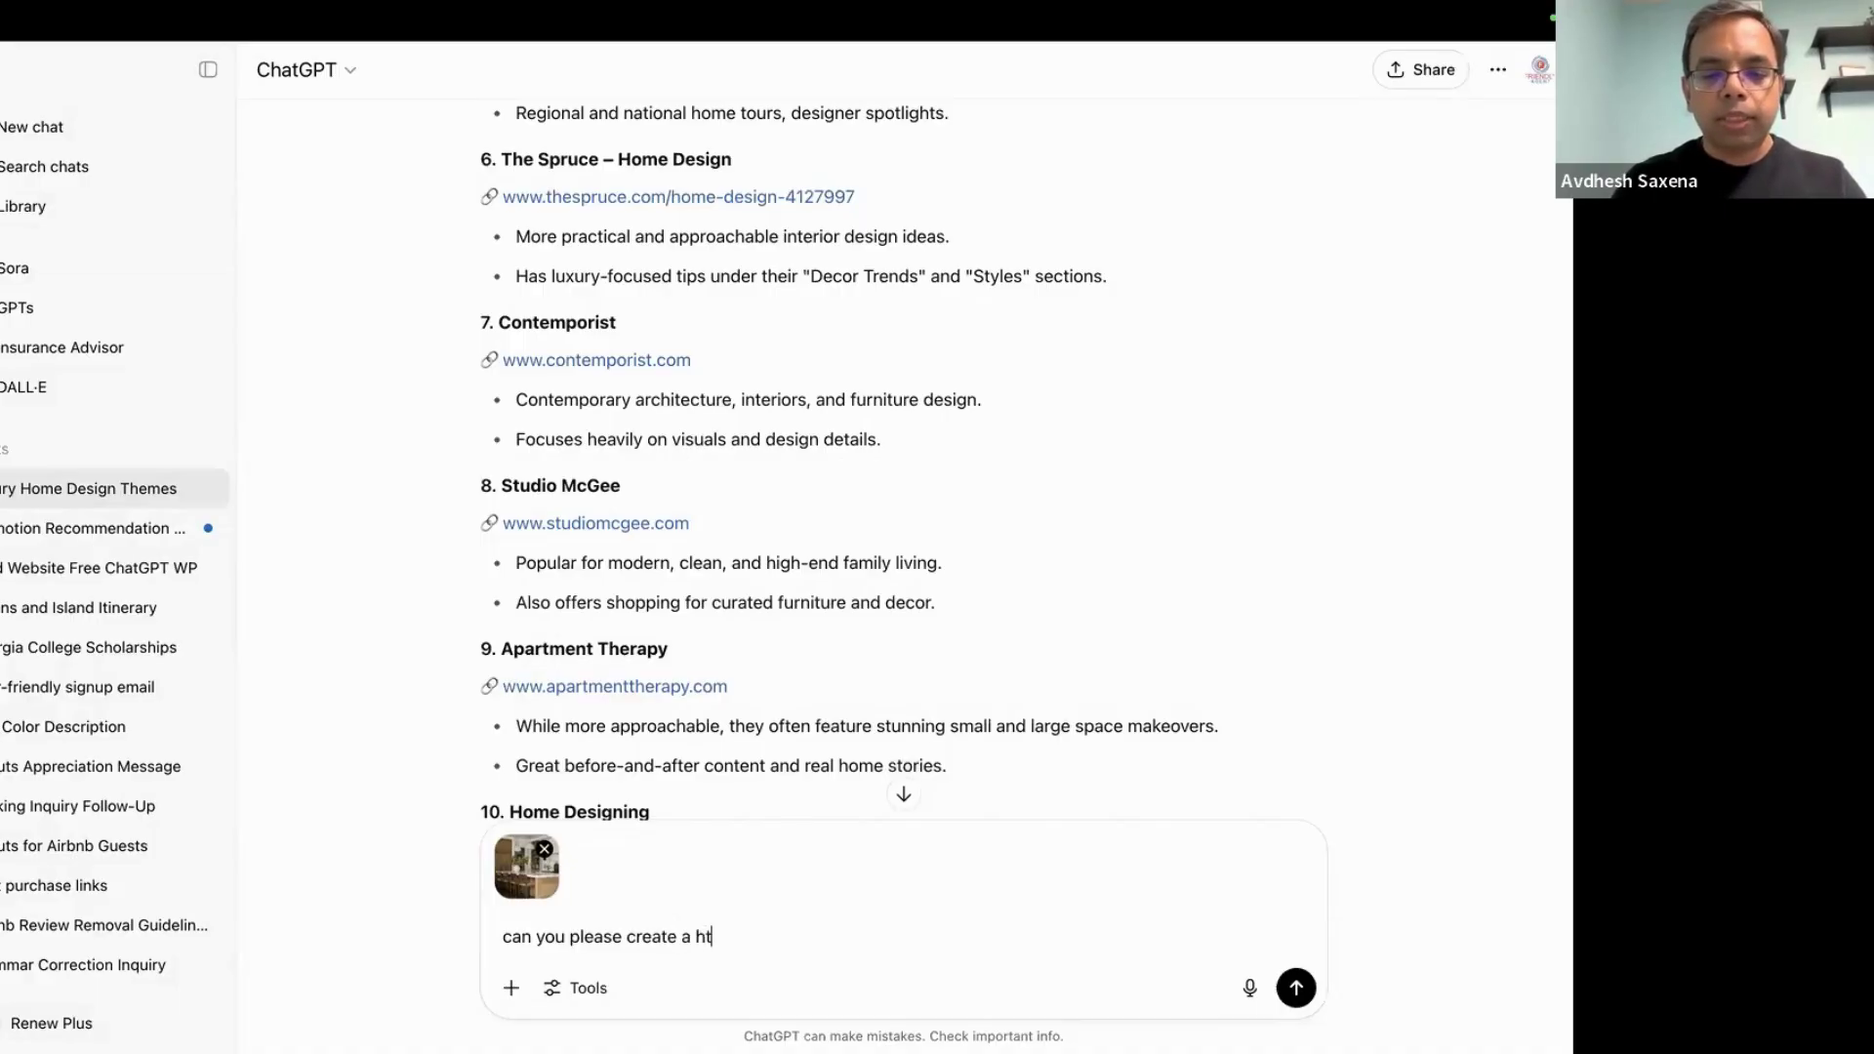
type("ml page")
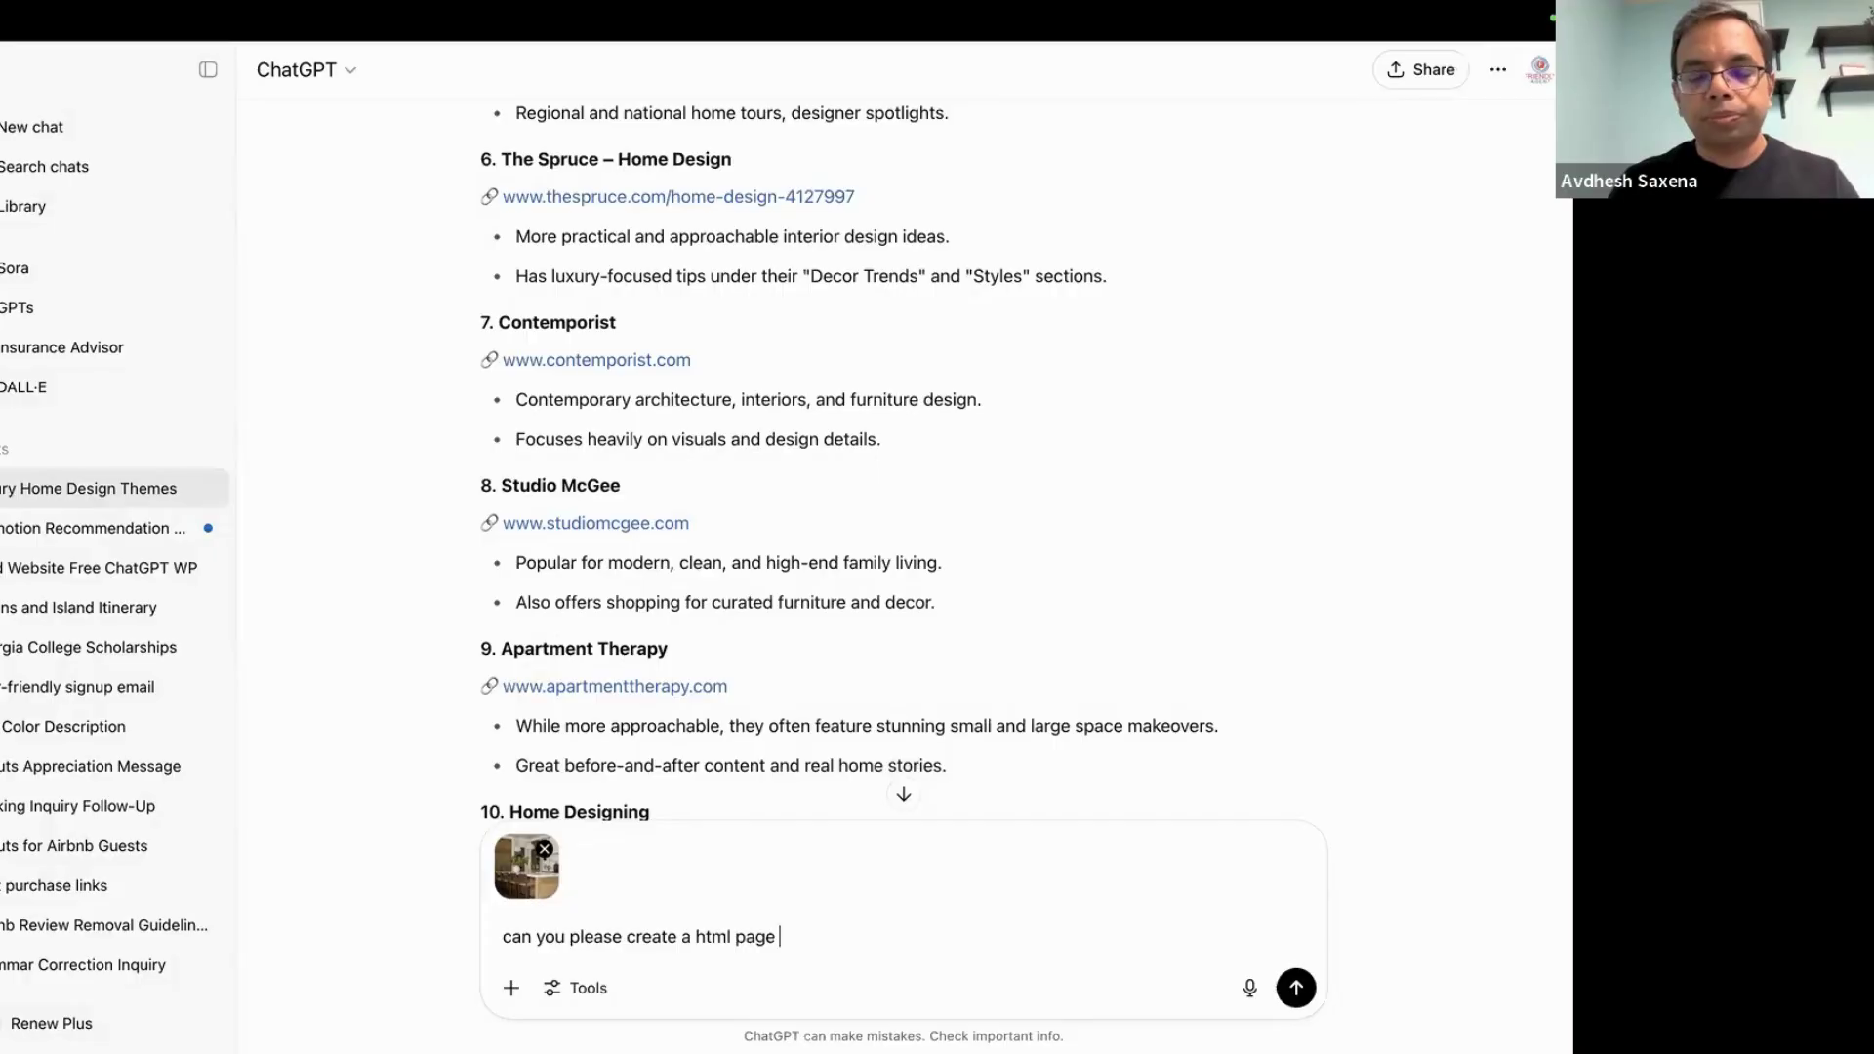
type(" using a")
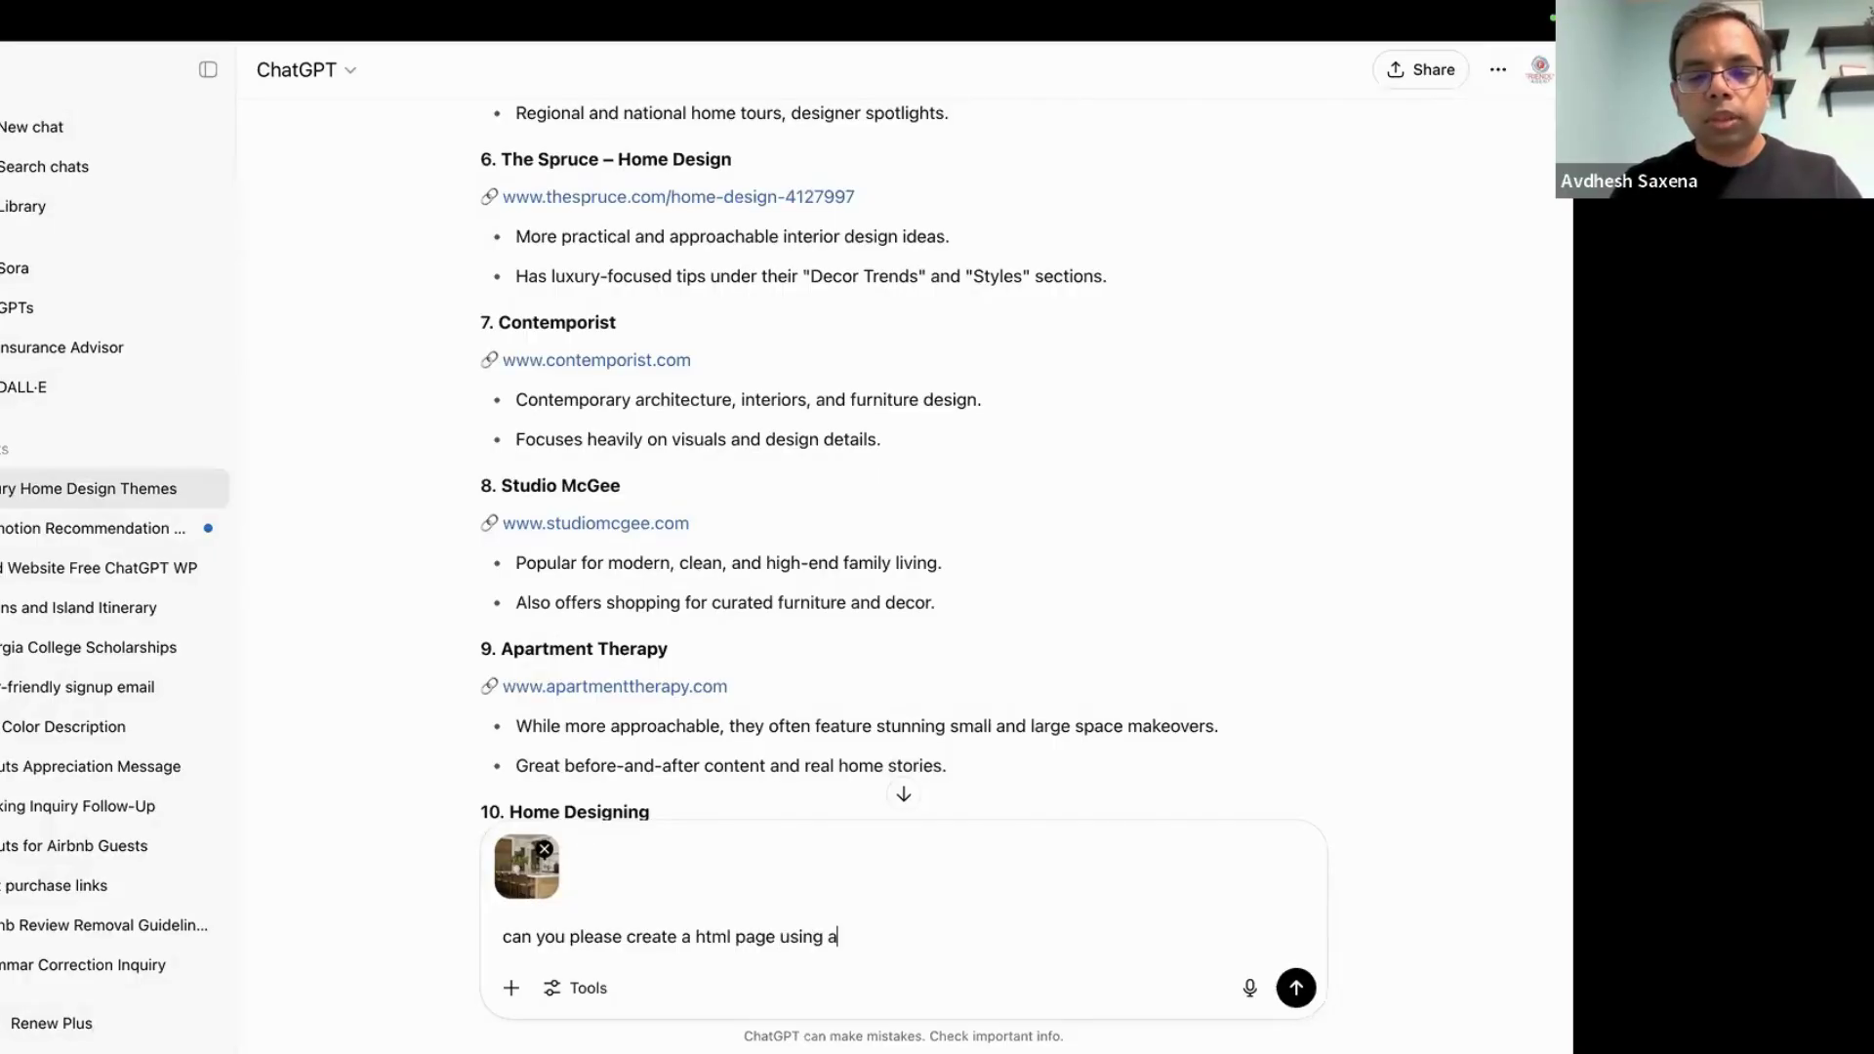
type("ttached ")
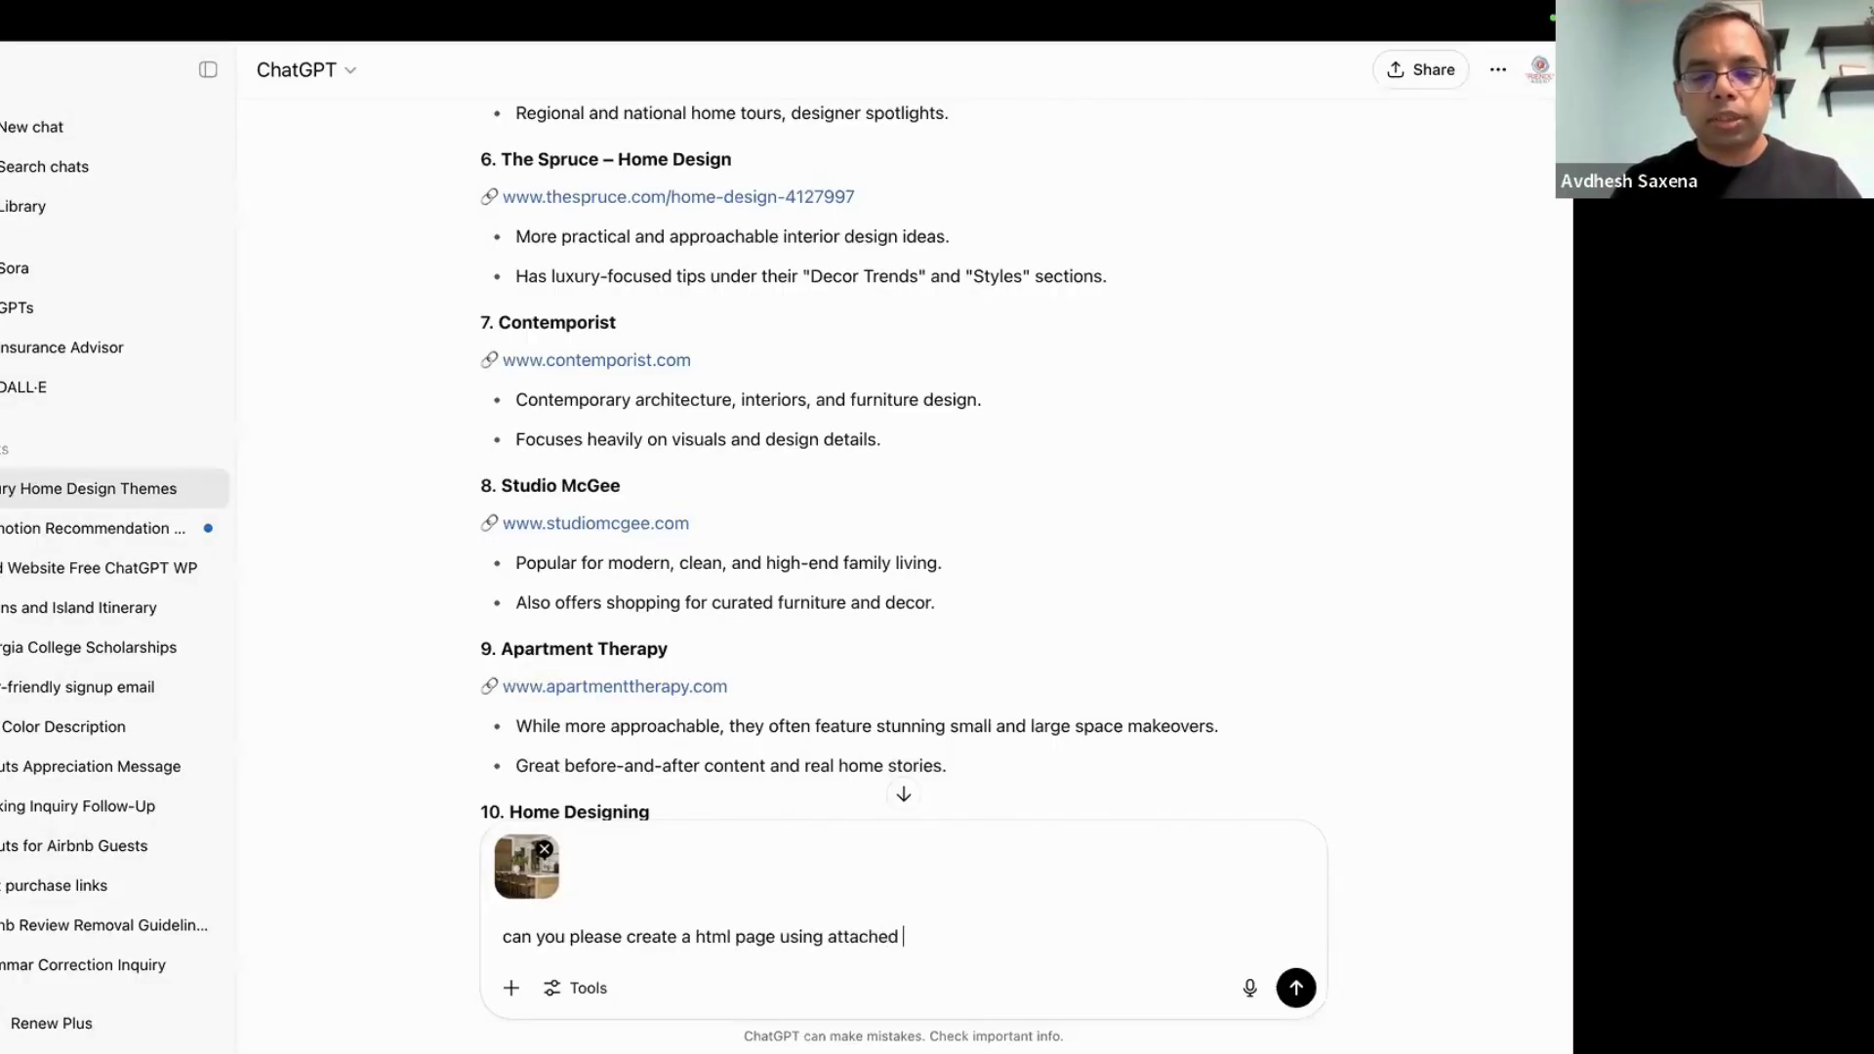
type("design")
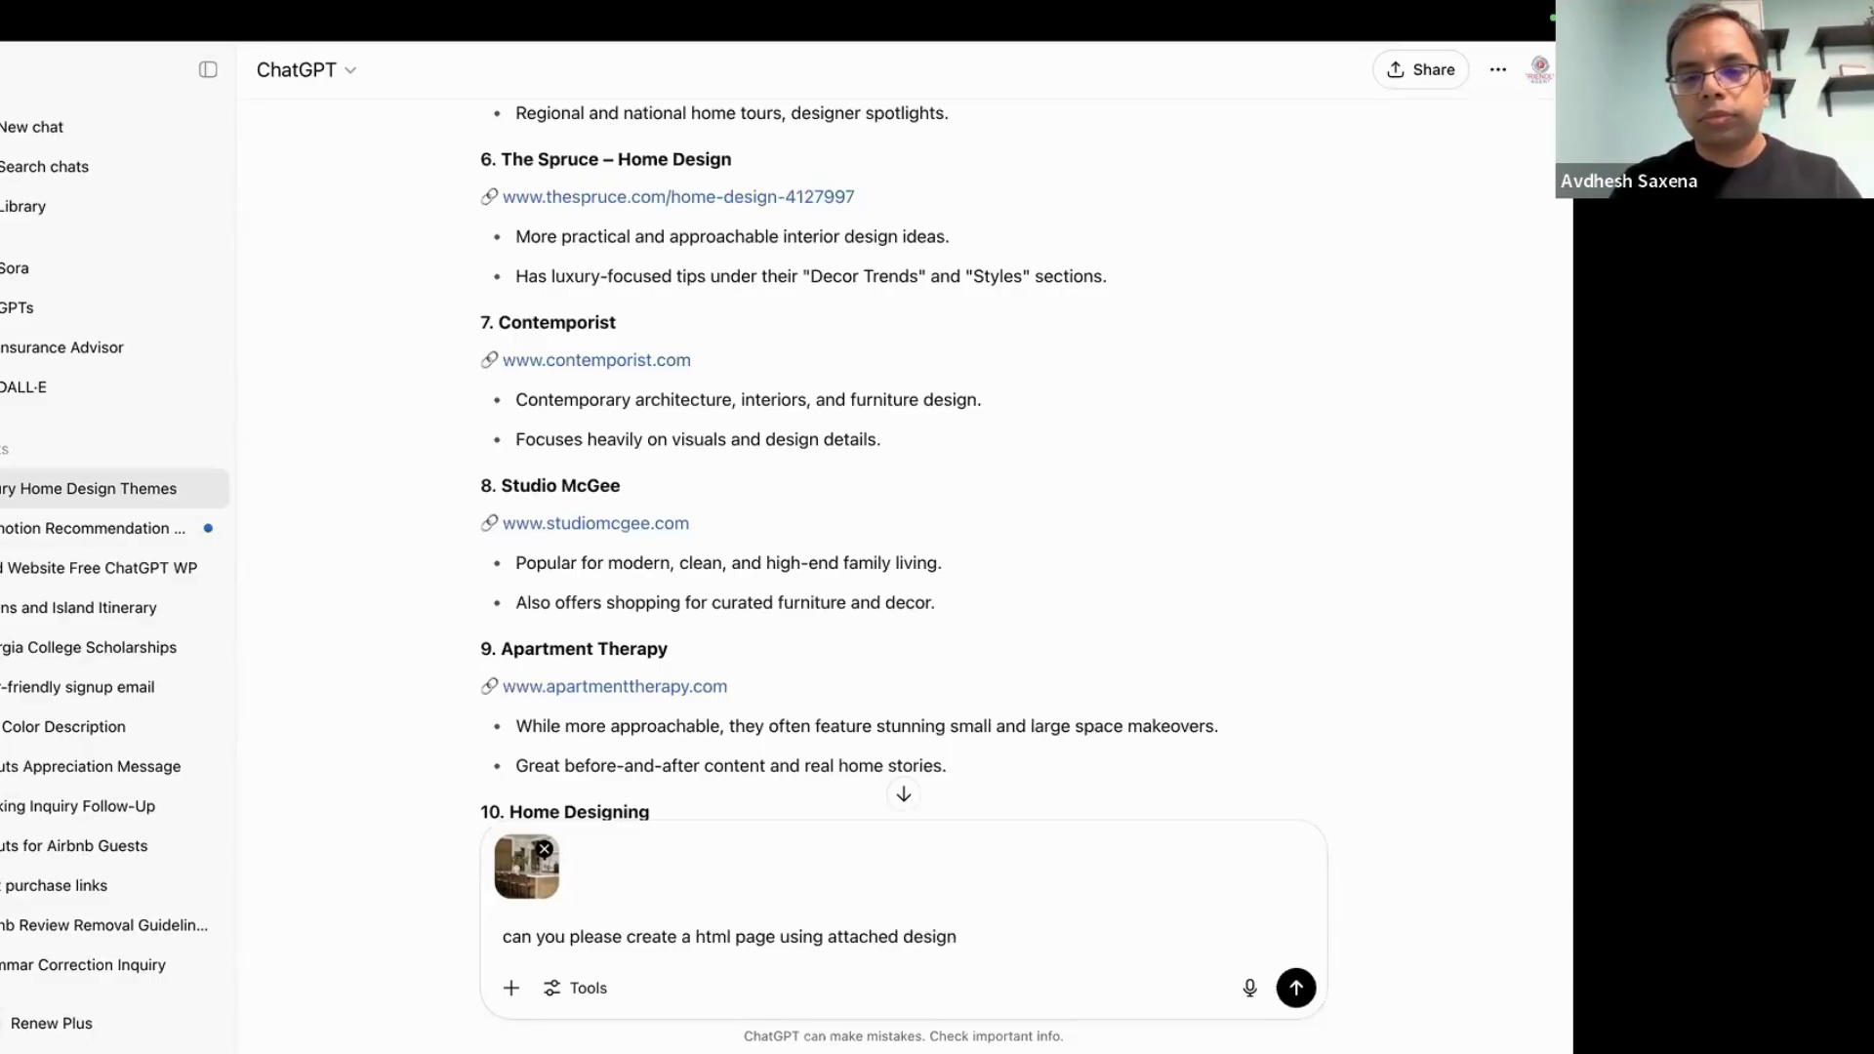
type(" to create ")
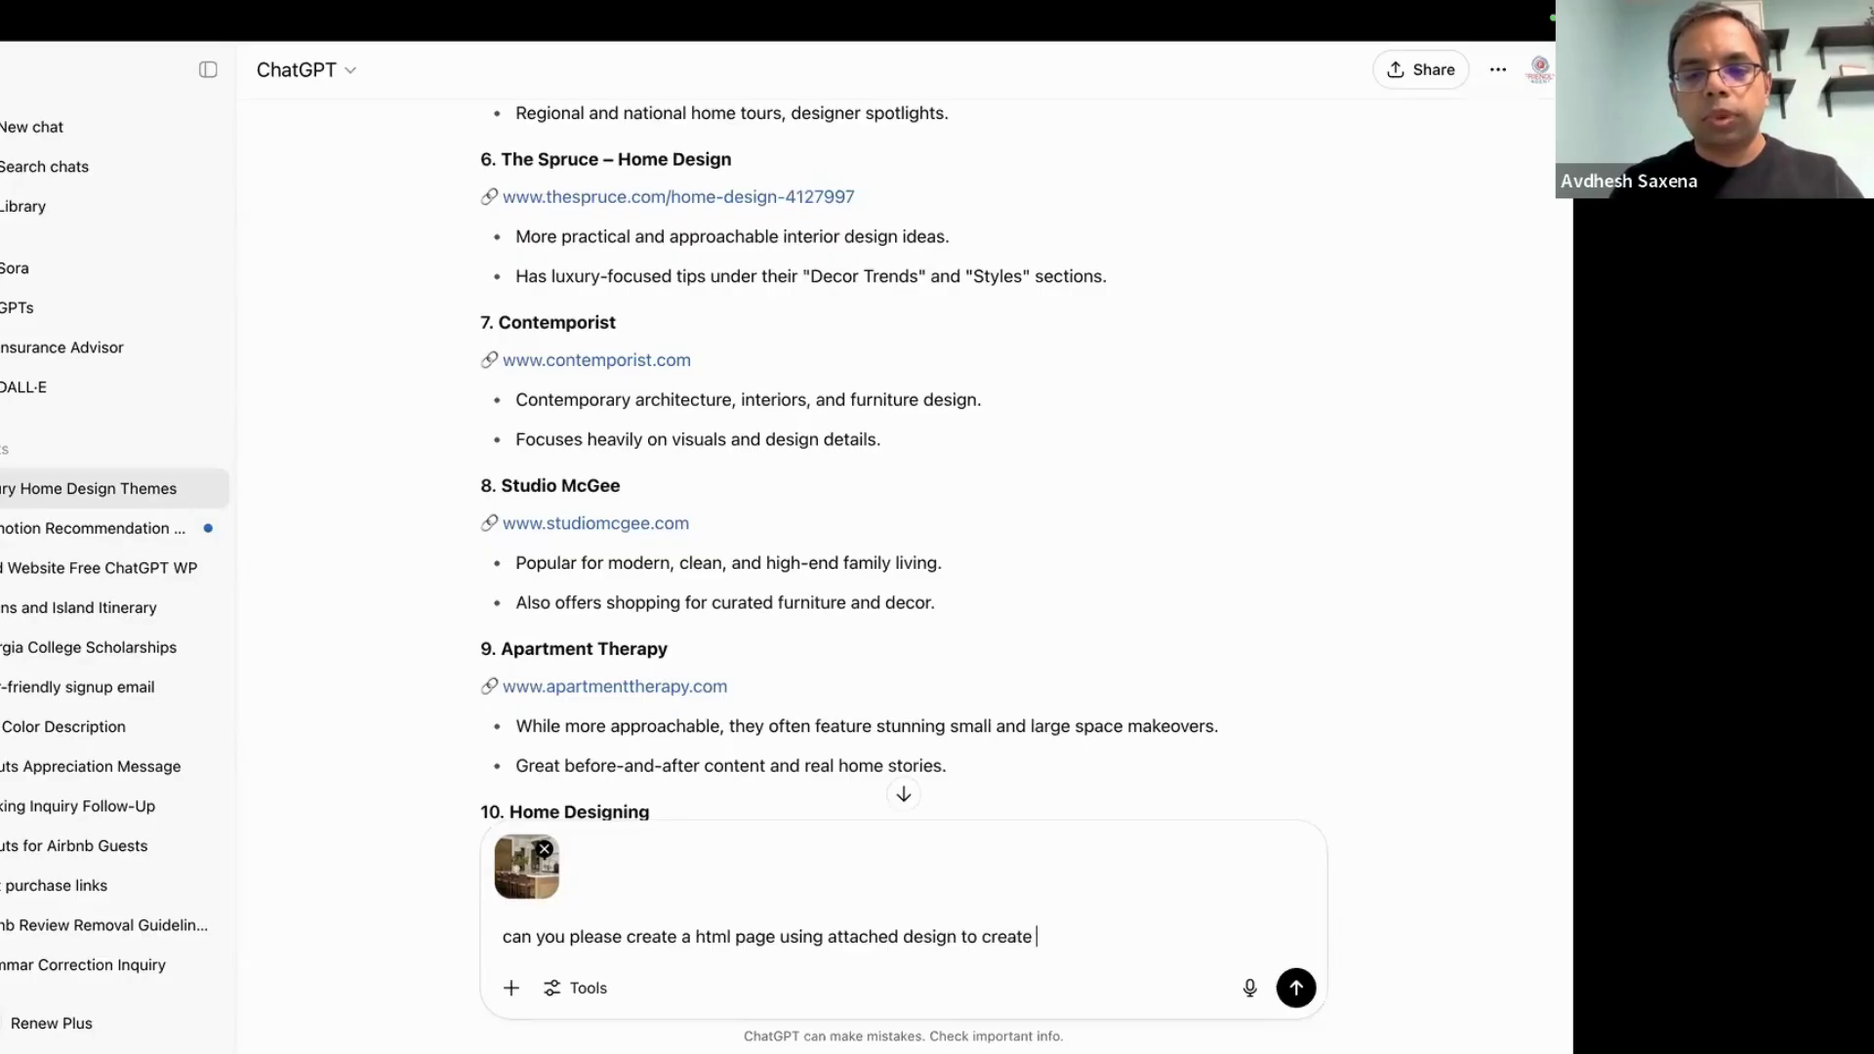
type("a new web")
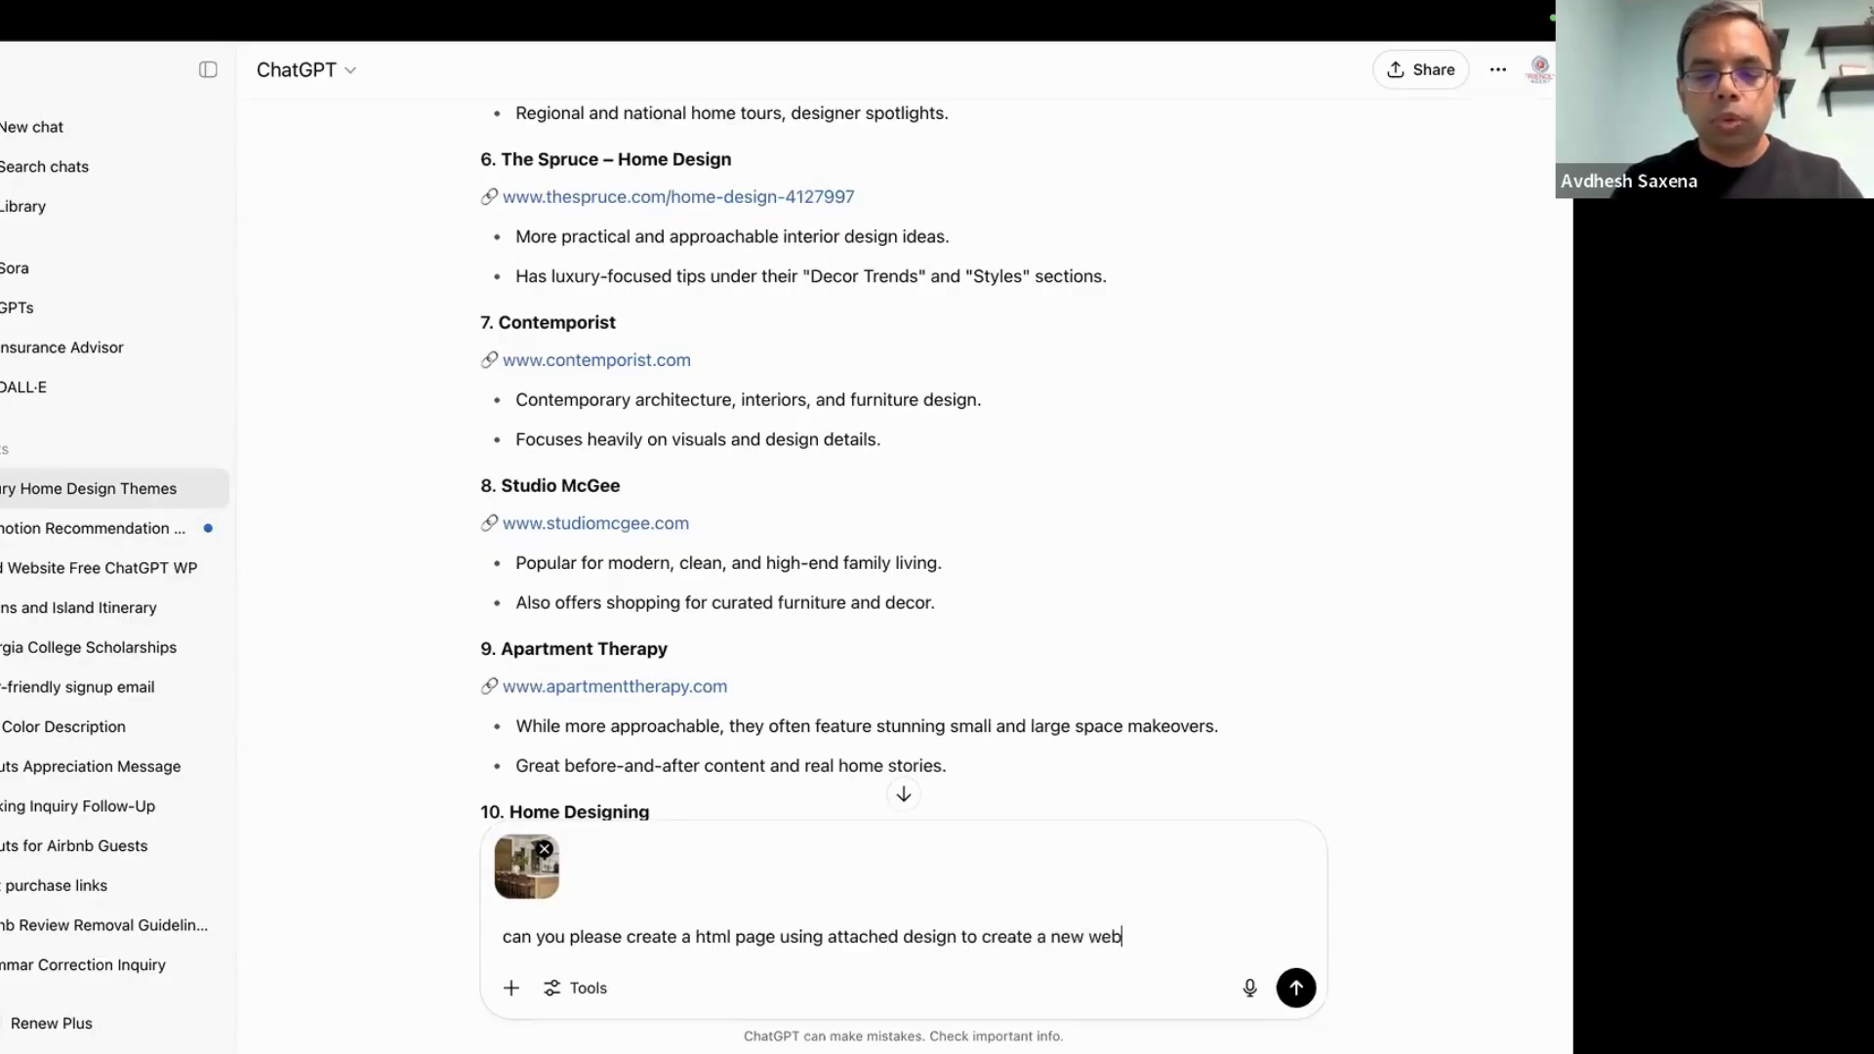
type("site")
key("Return")
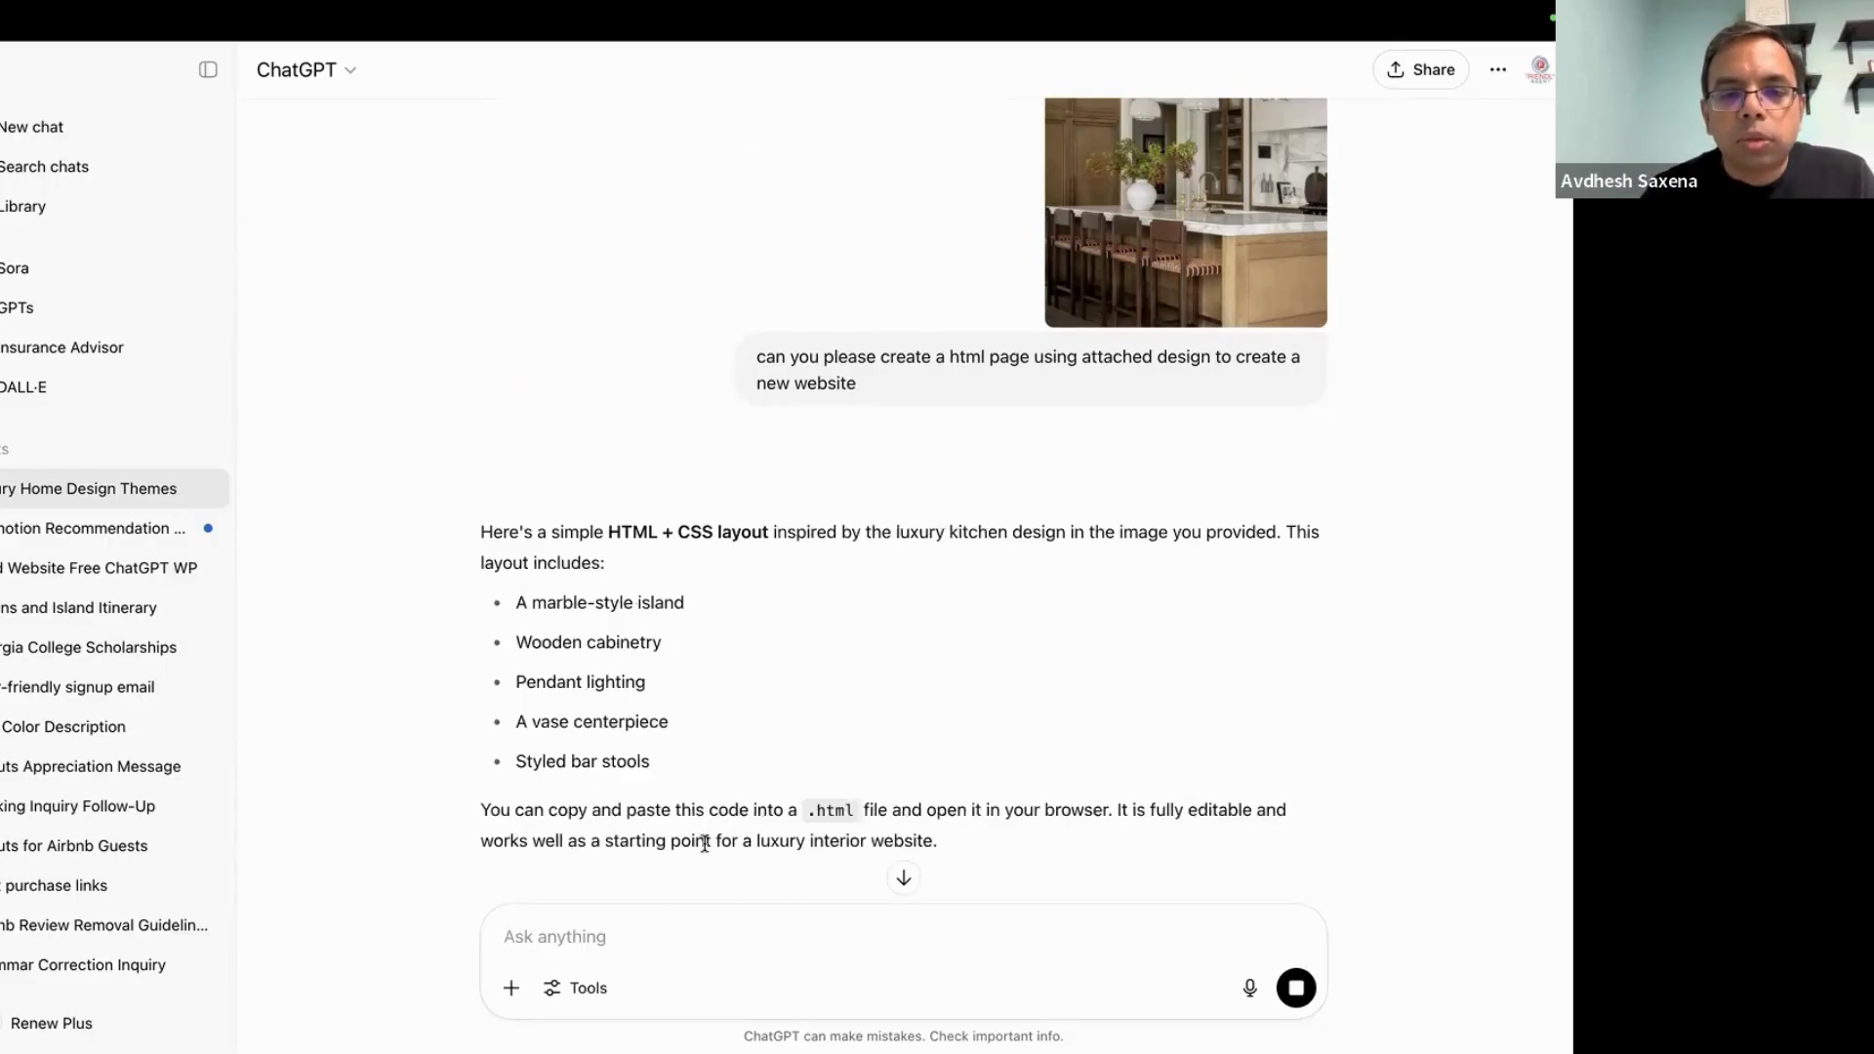
Review the generated HTML response and copy the index.html code
scroll(705, 843, "down", 5)
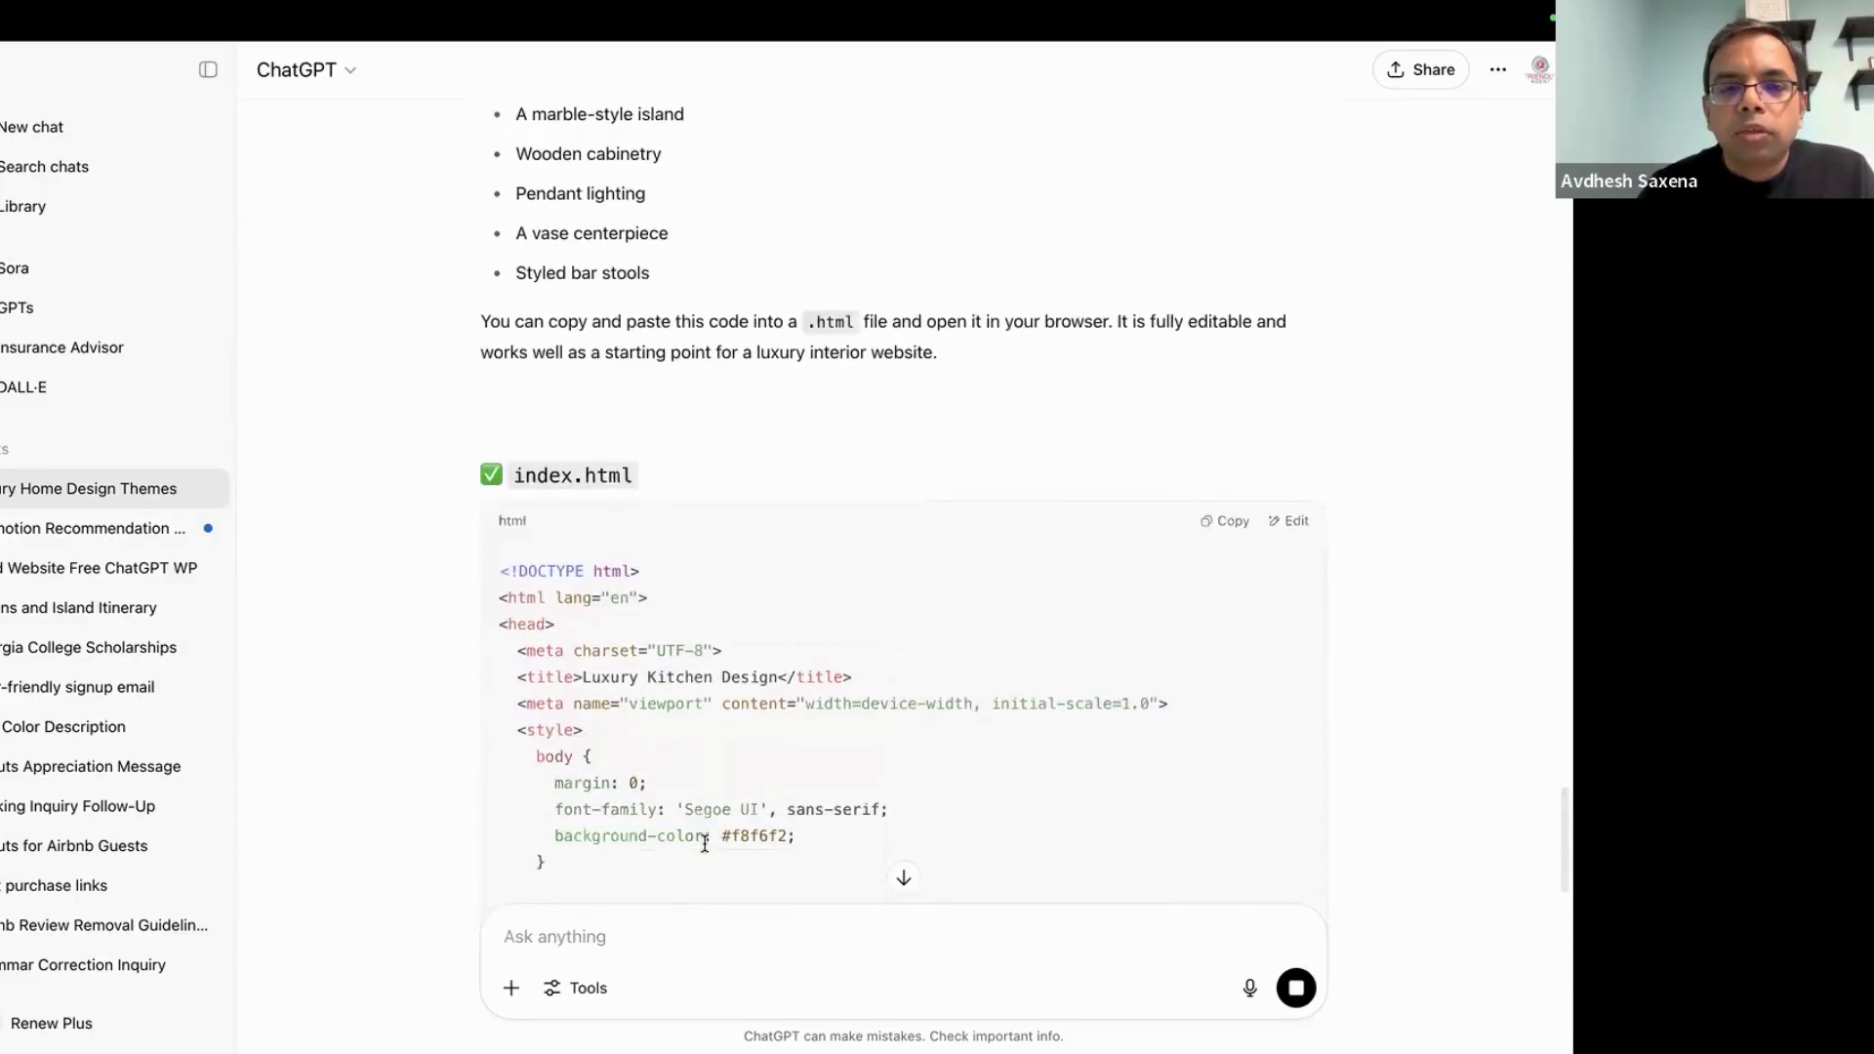
scroll(705, 843, "down", 4)
scroll(705, 843, "down", 7)
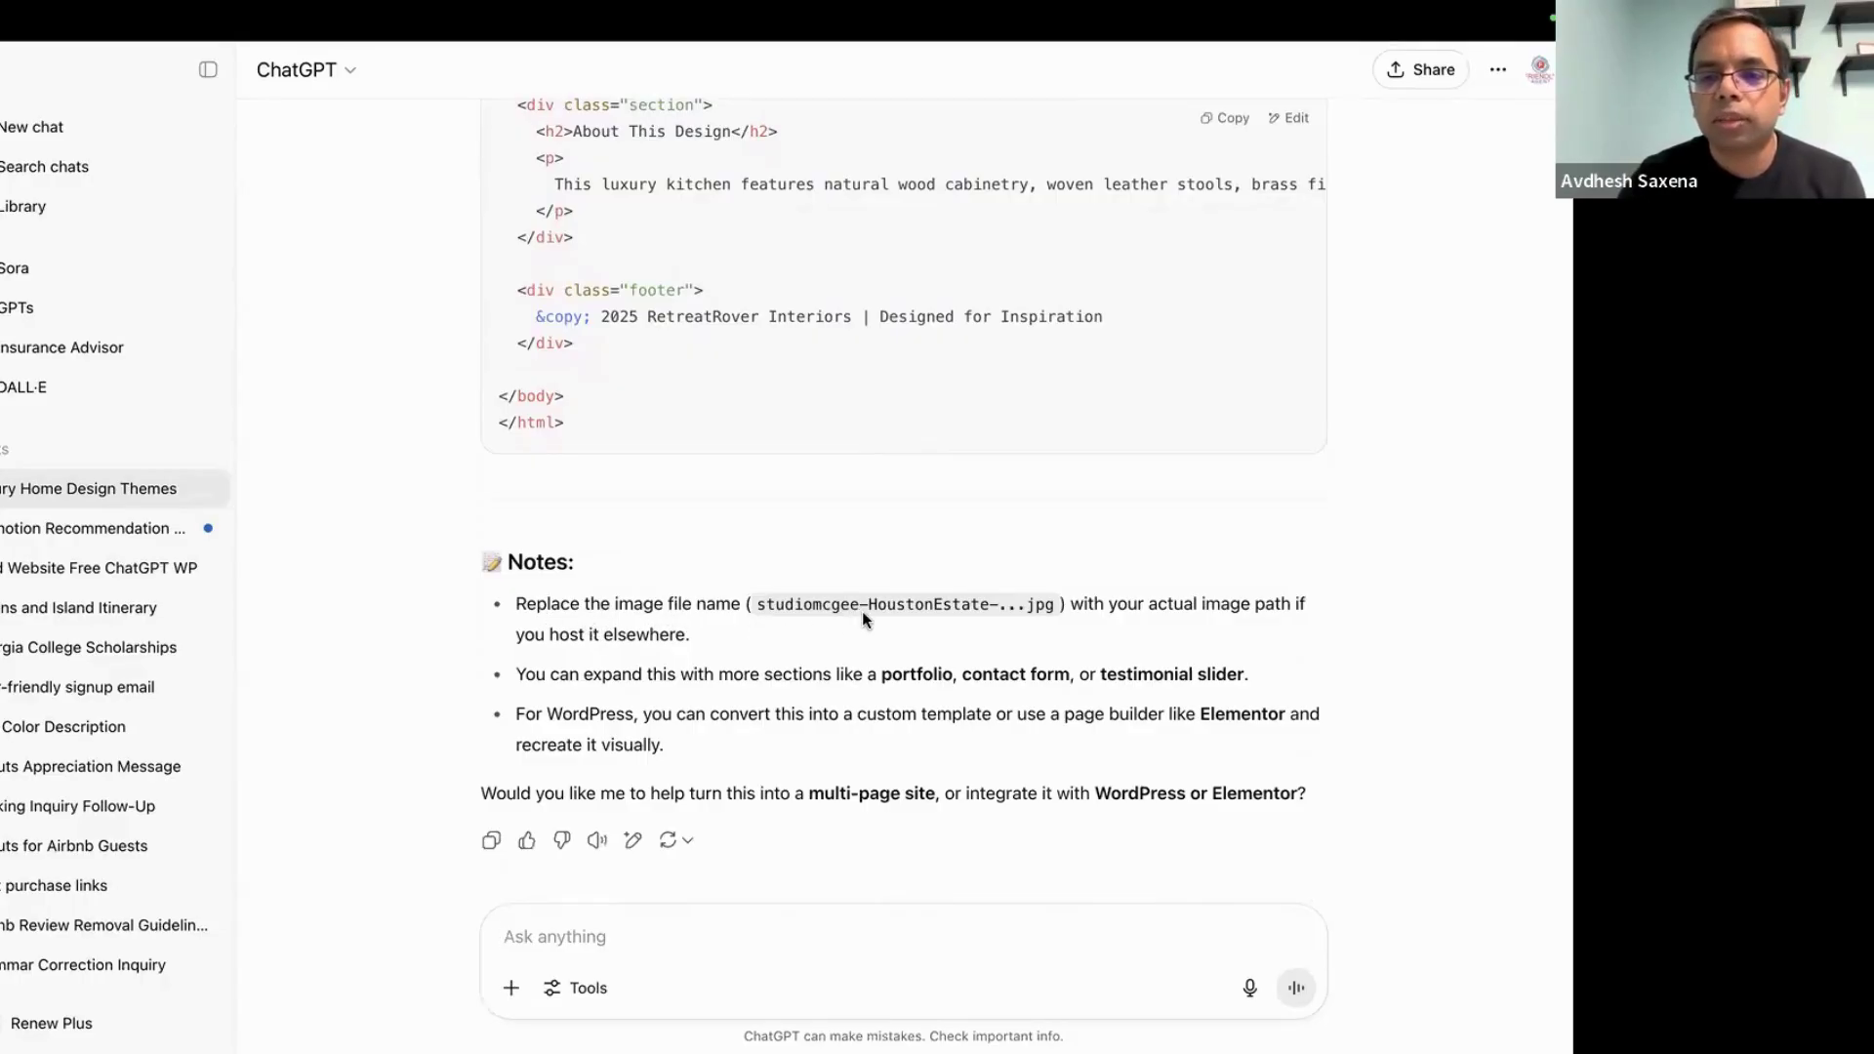
scroll(863, 611, "up", 1)
scroll(863, 615, "up", 20)
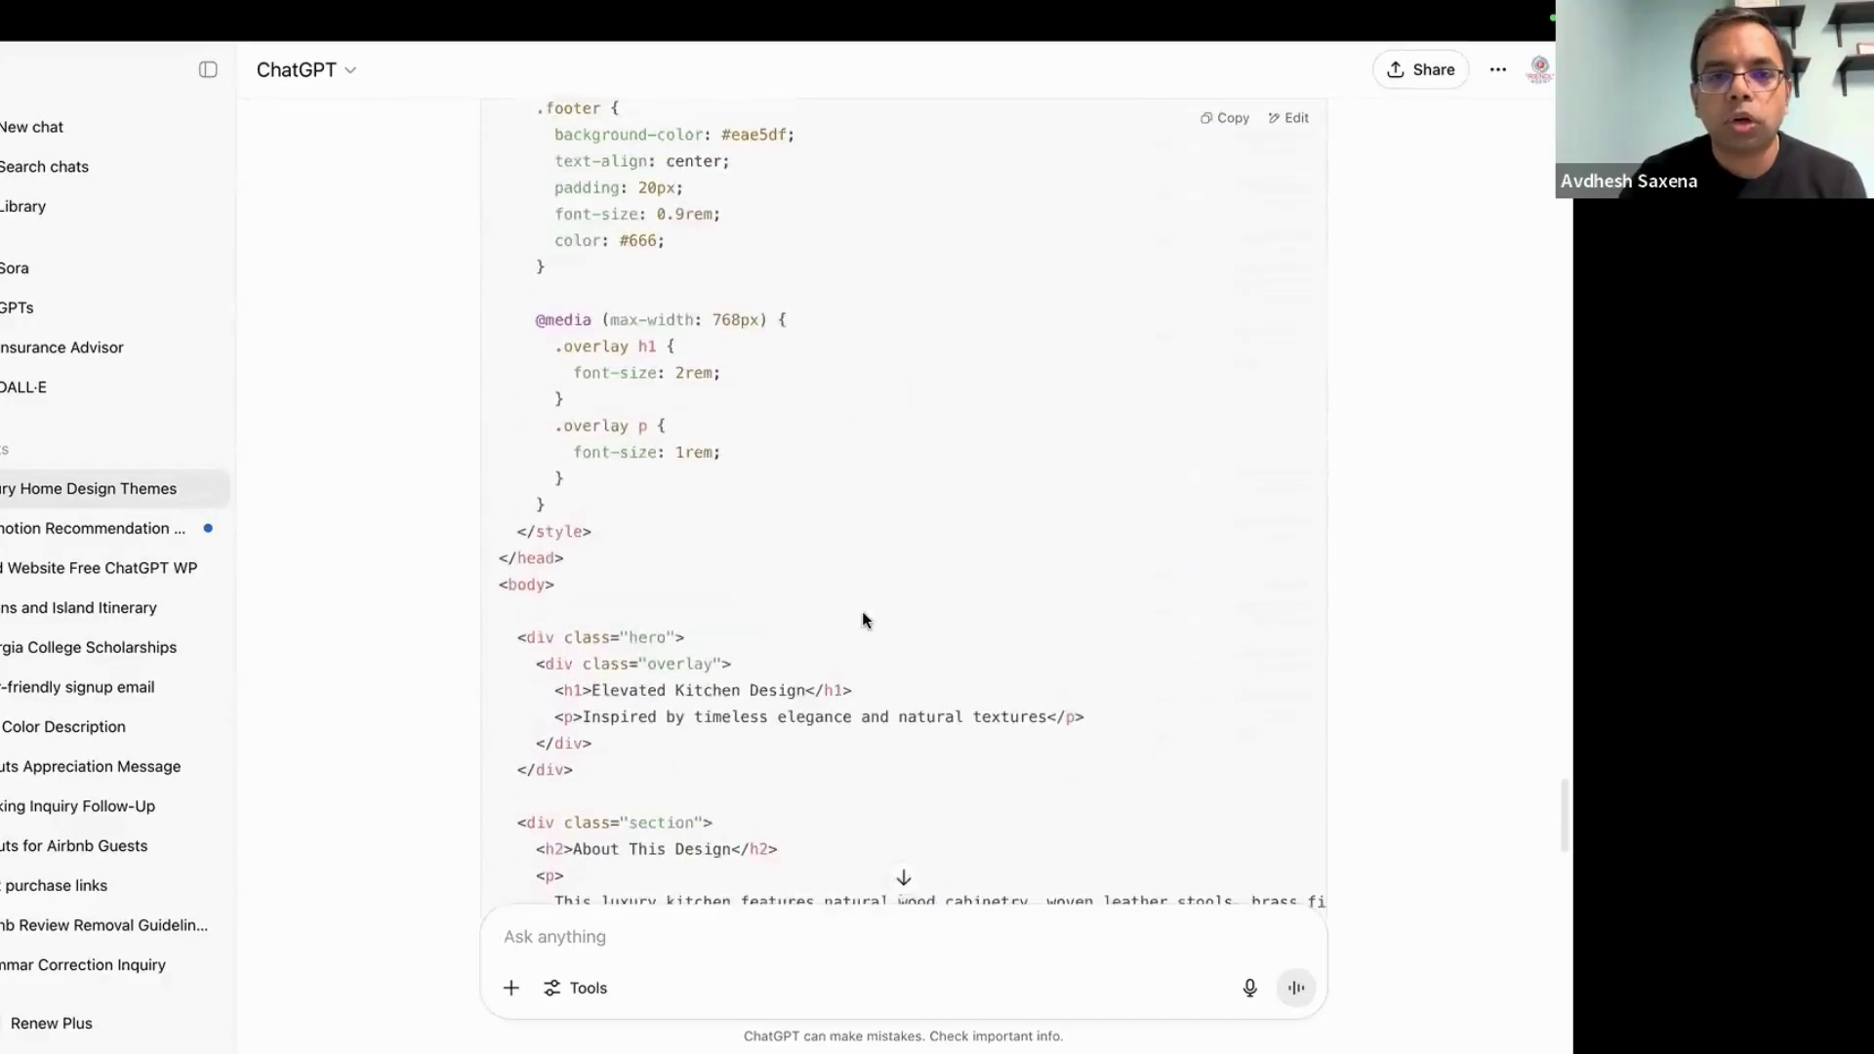
scroll(863, 611, "up", 3)
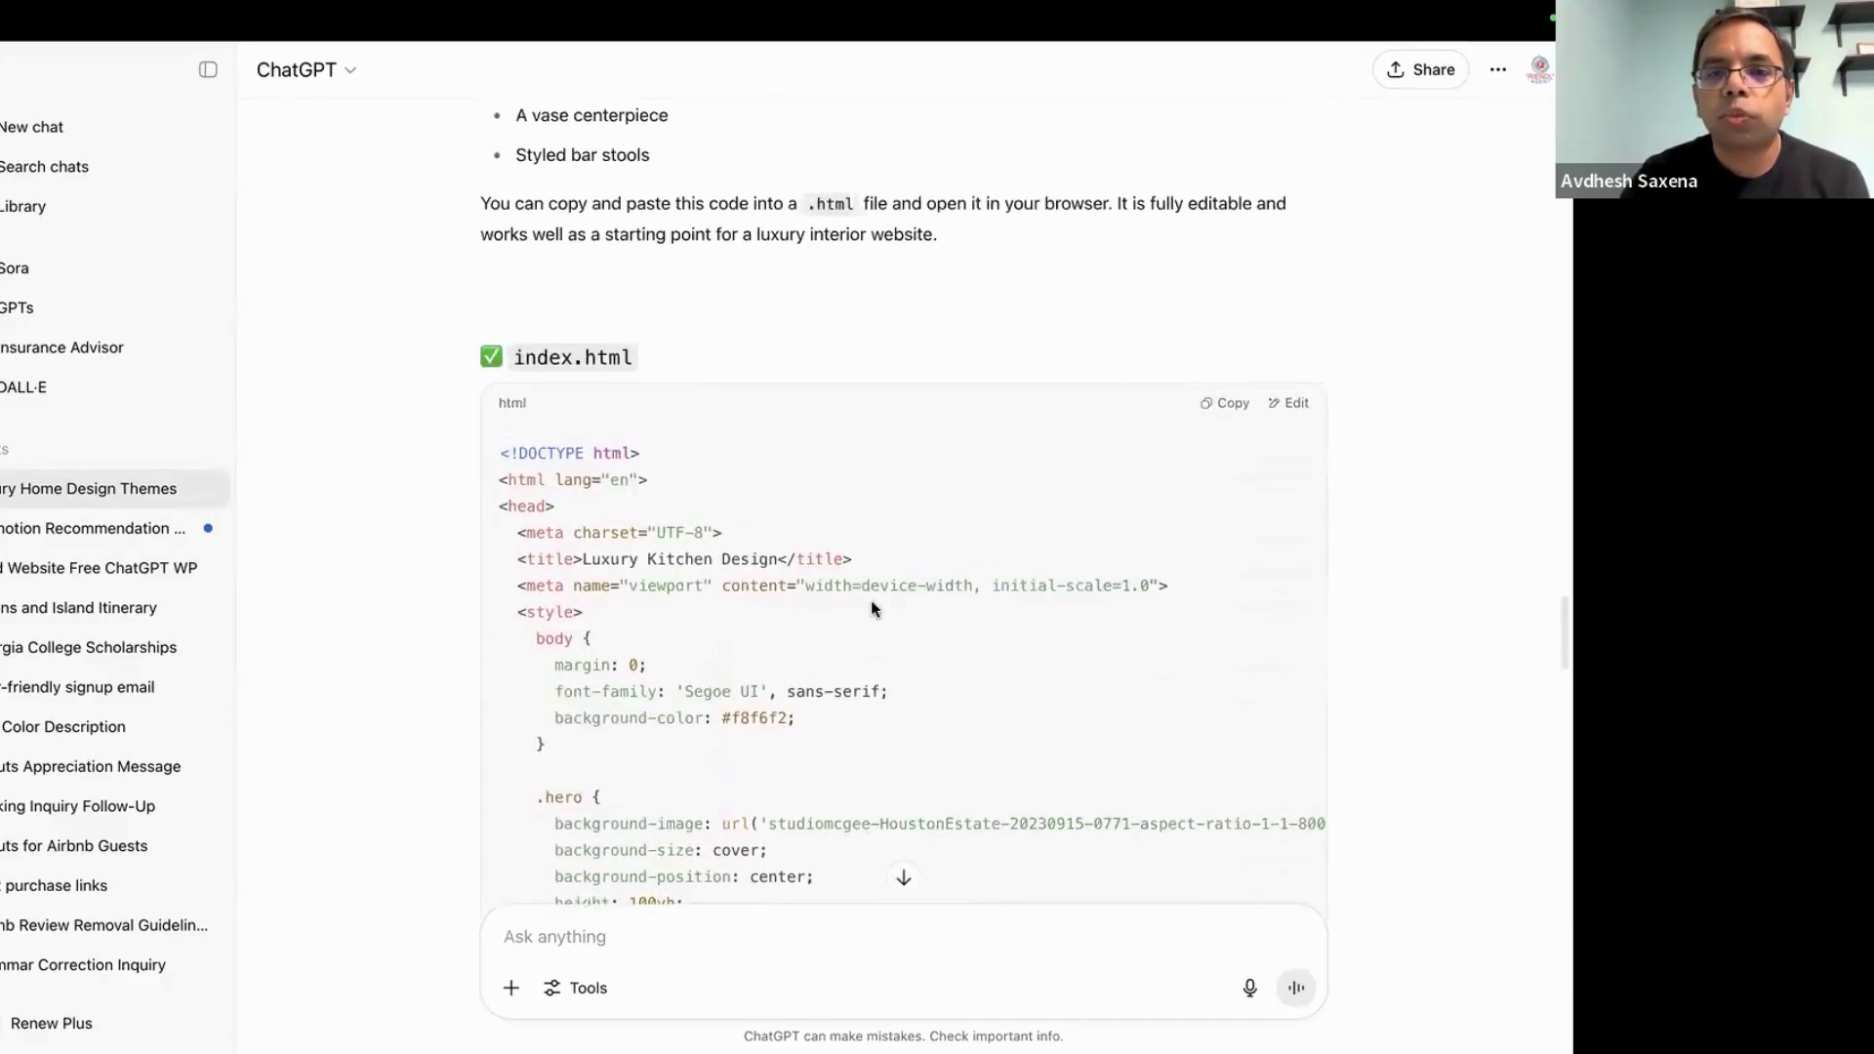
left_click(1232, 403)
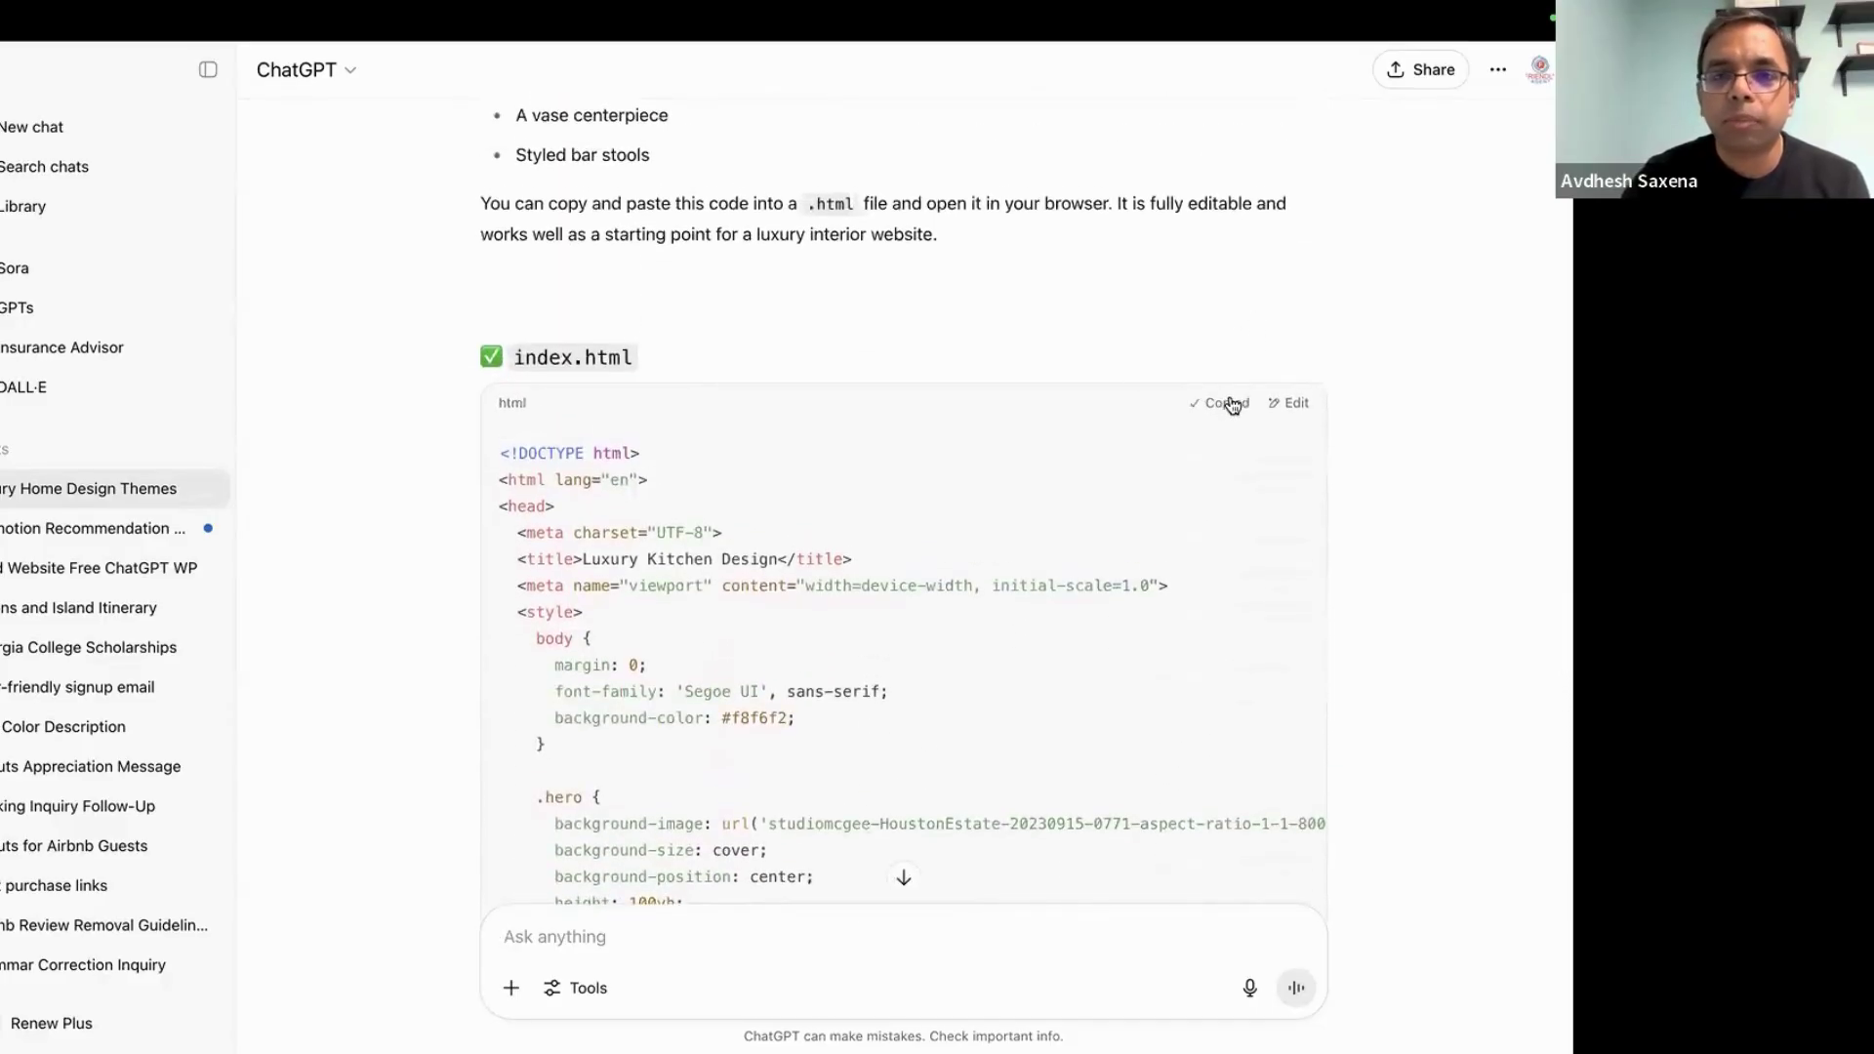
Switch to the WordPress admin of Making a Smart Home and add a new page
mouse_move(1314, 71)
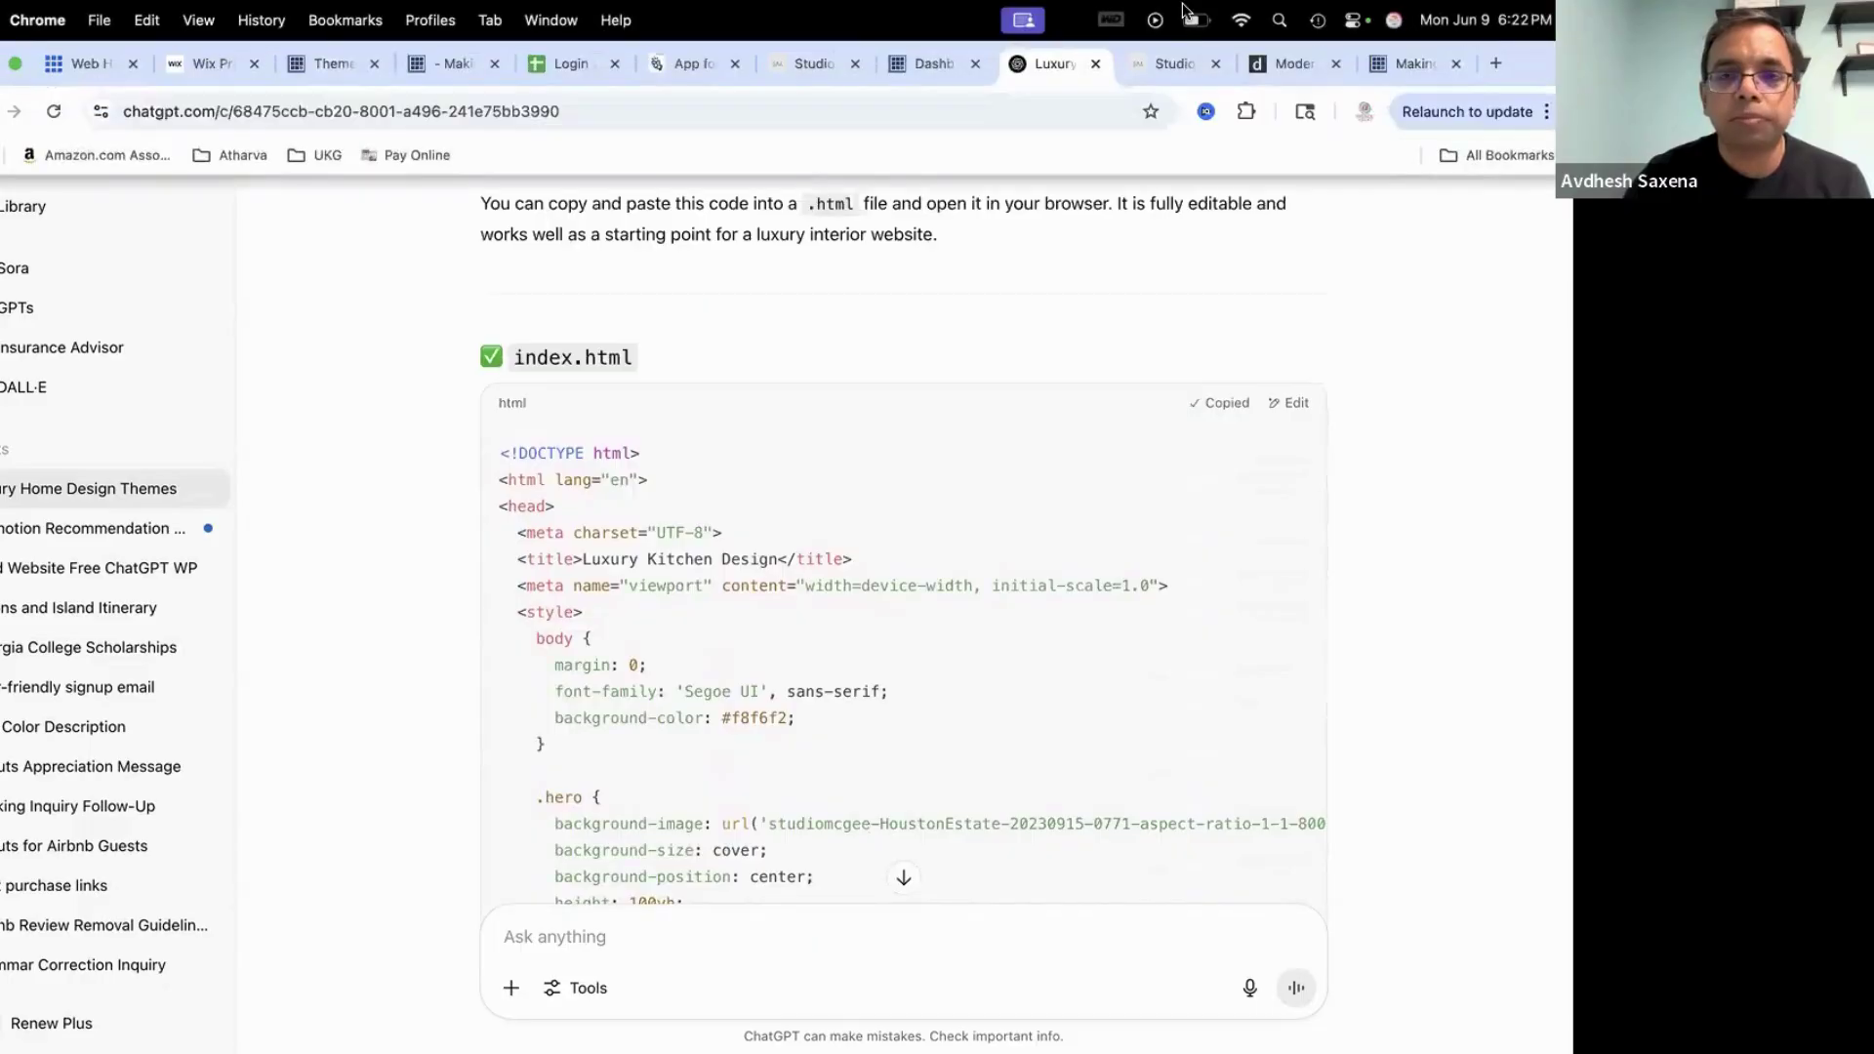
left_click(1390, 63)
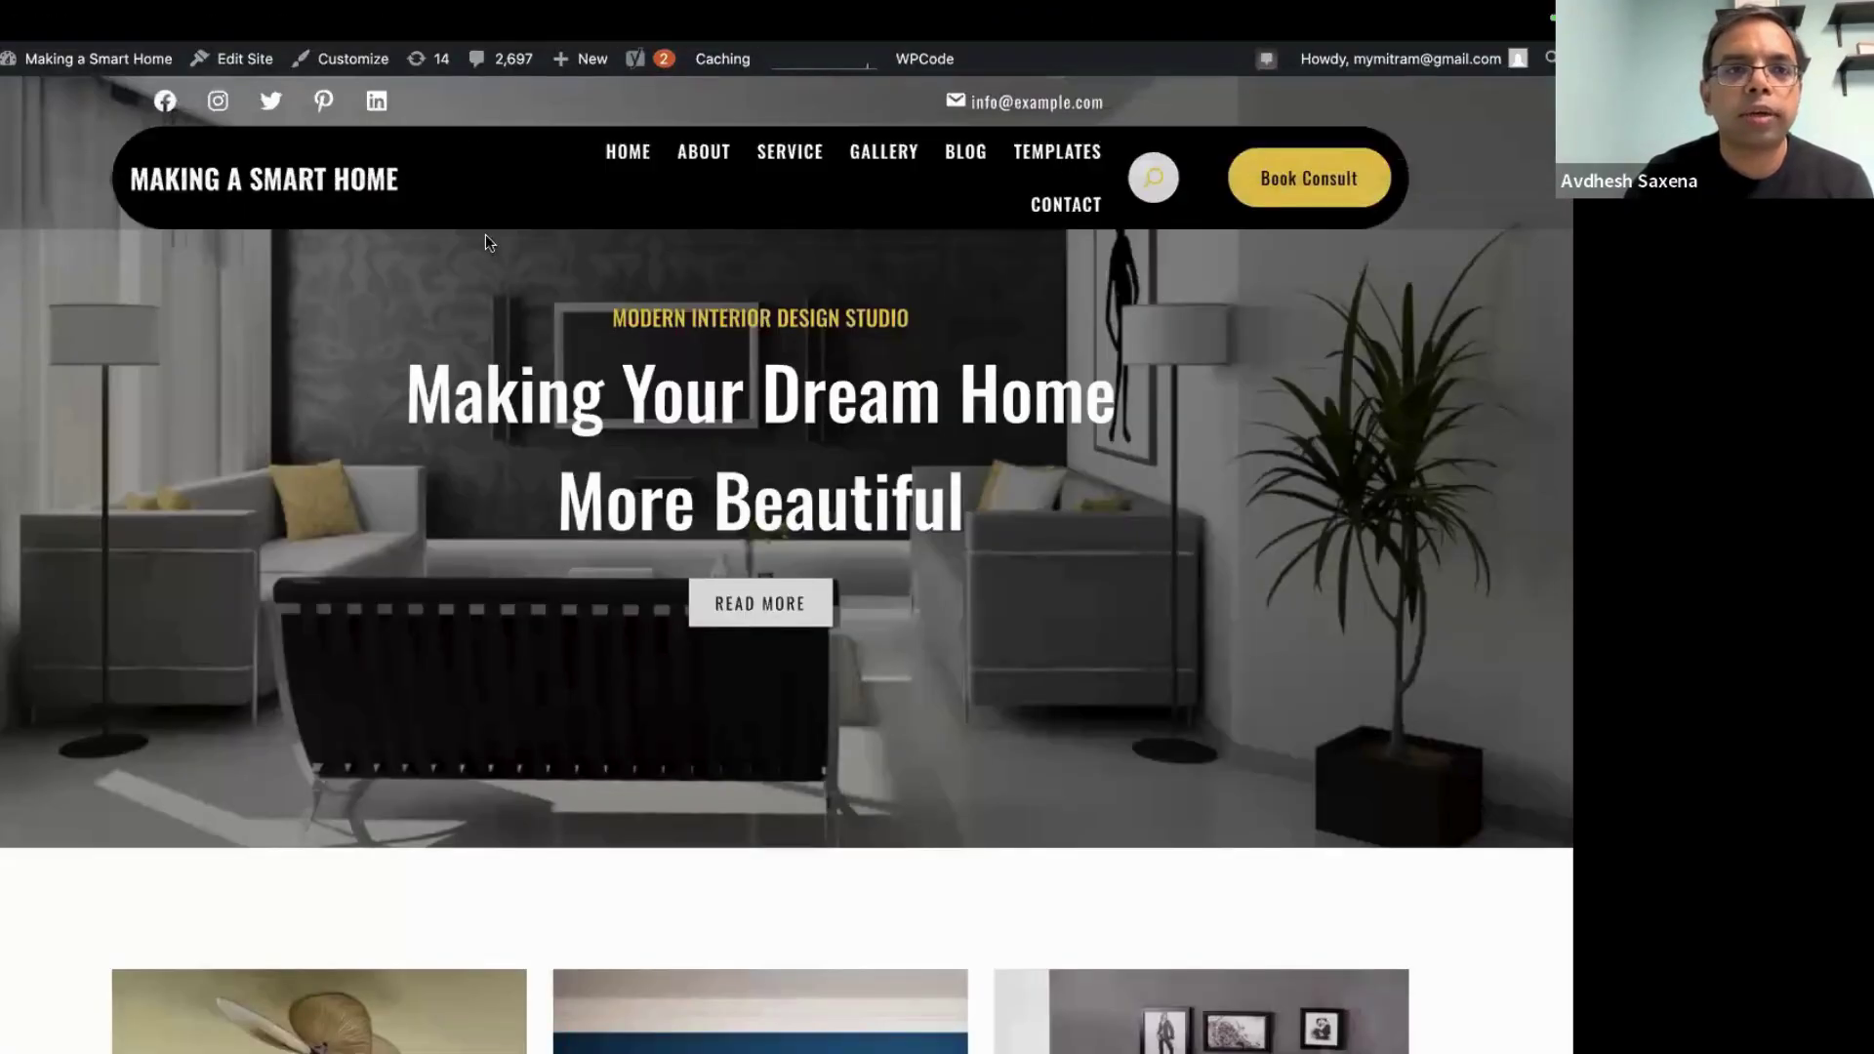
mouse_move(461, 10)
left_click(425, 73)
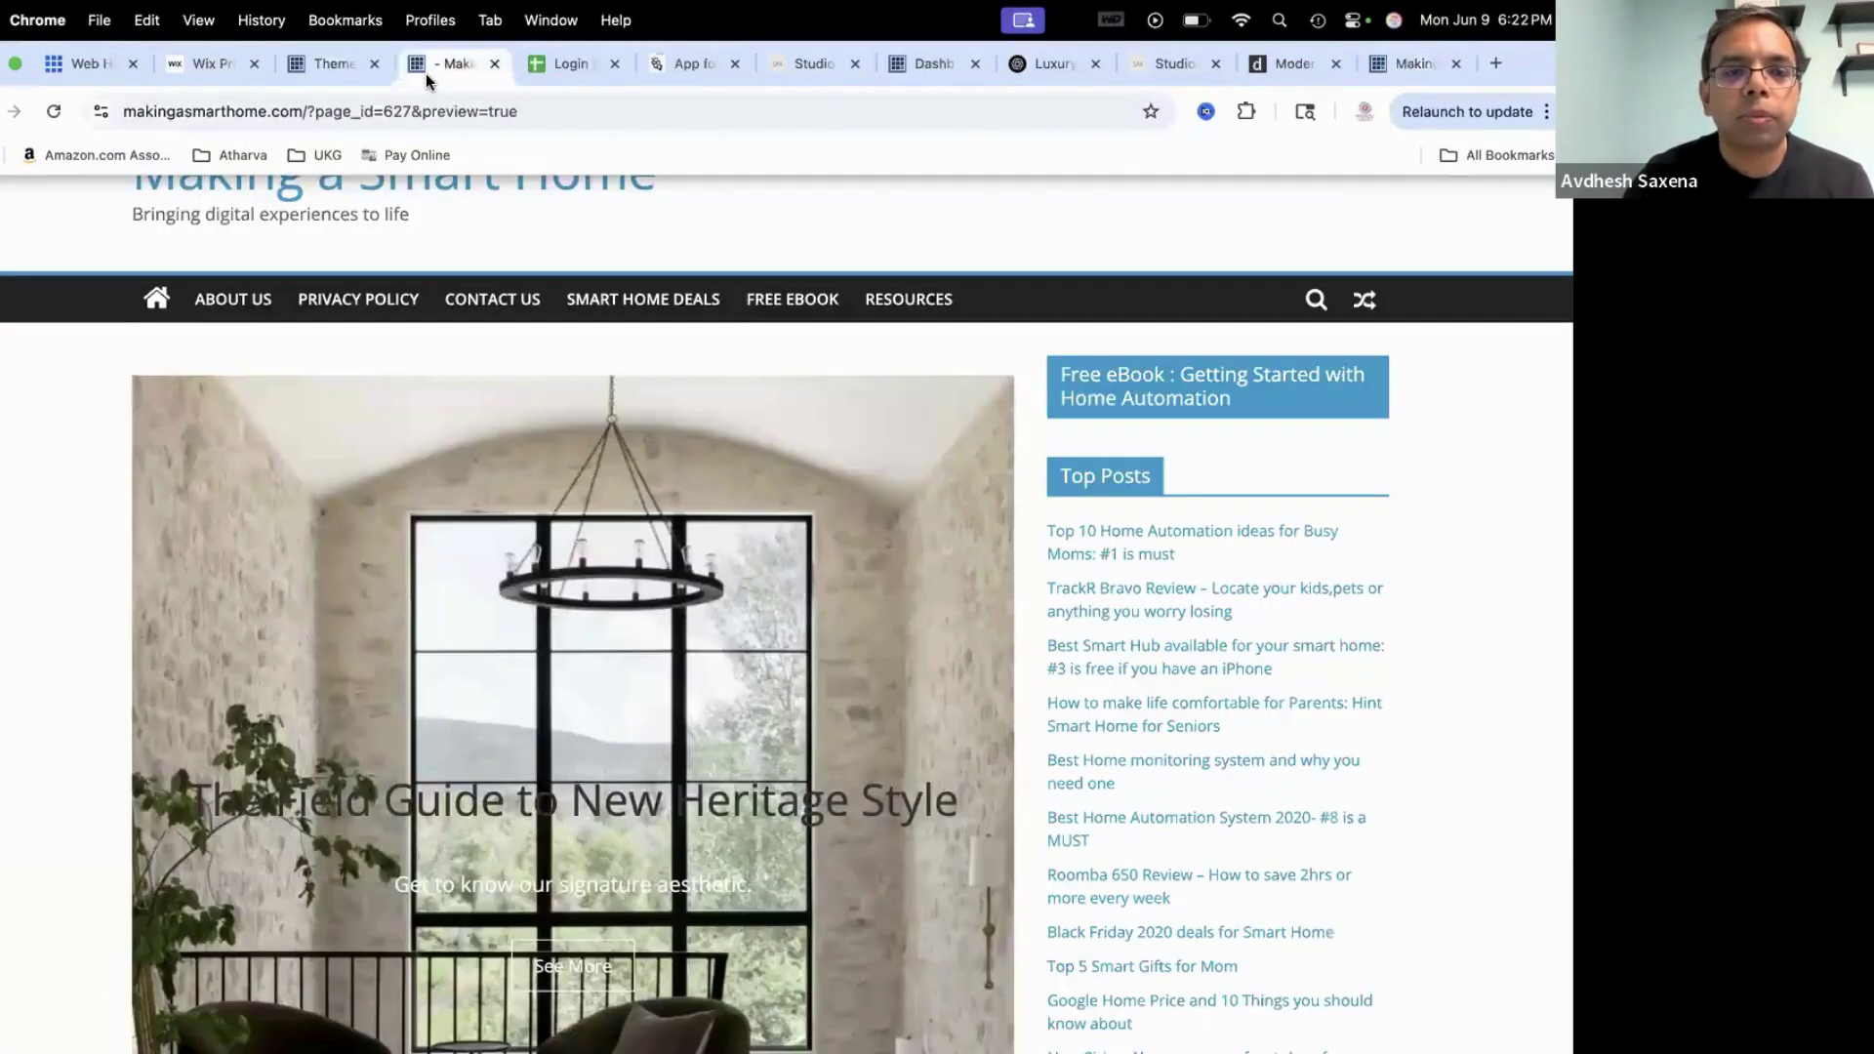
left_click(329, 78)
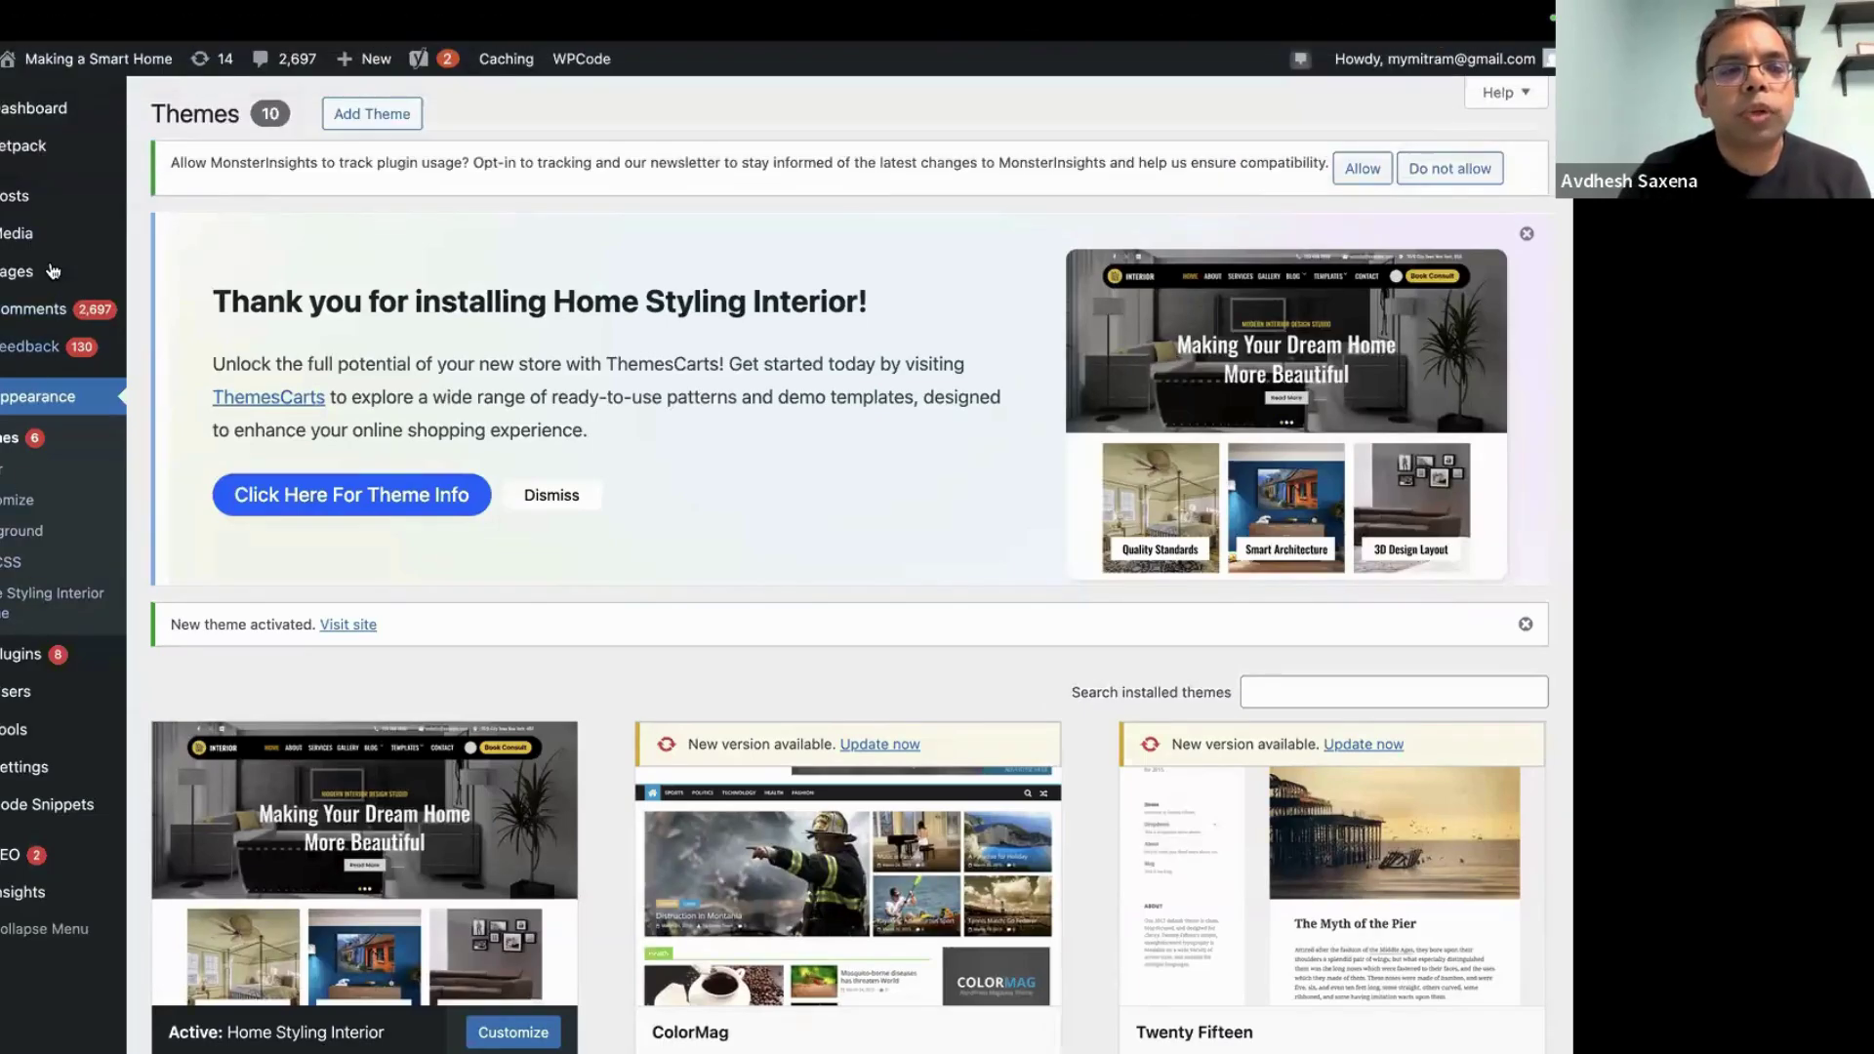
mouse_move(53, 272)
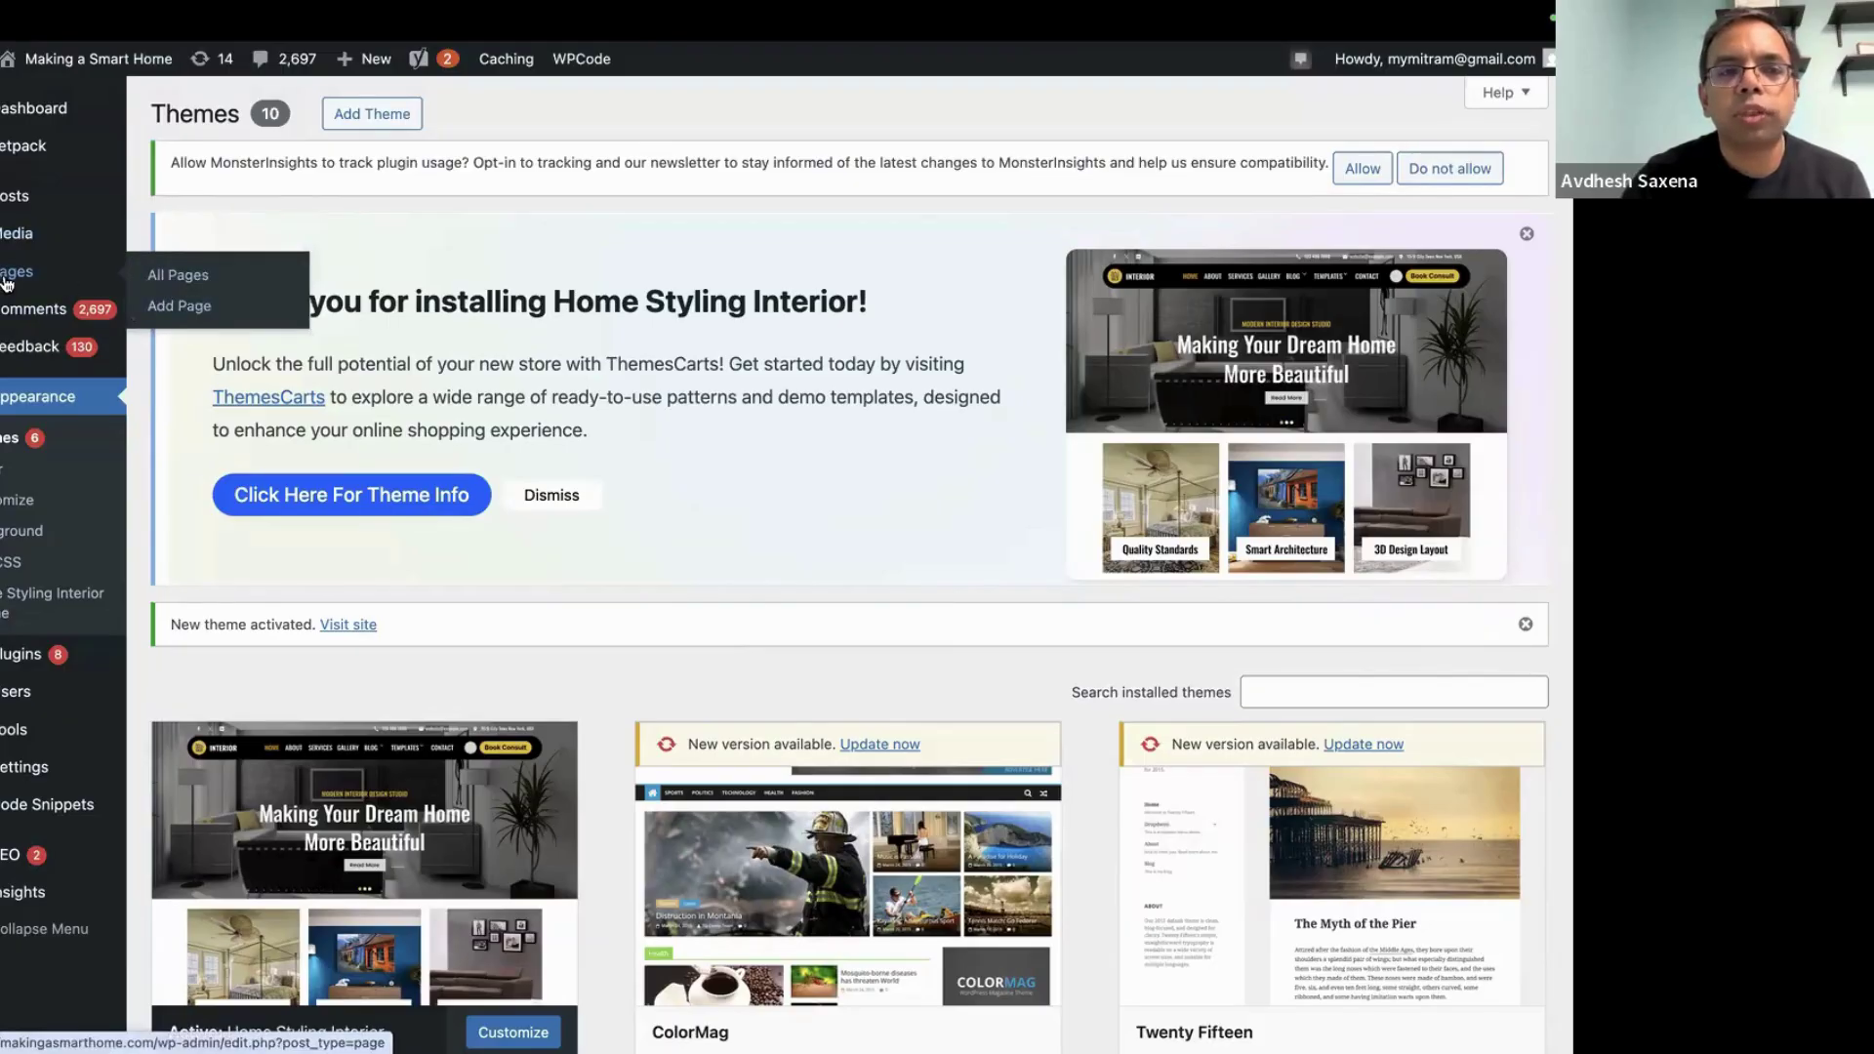
left_click(172, 304)
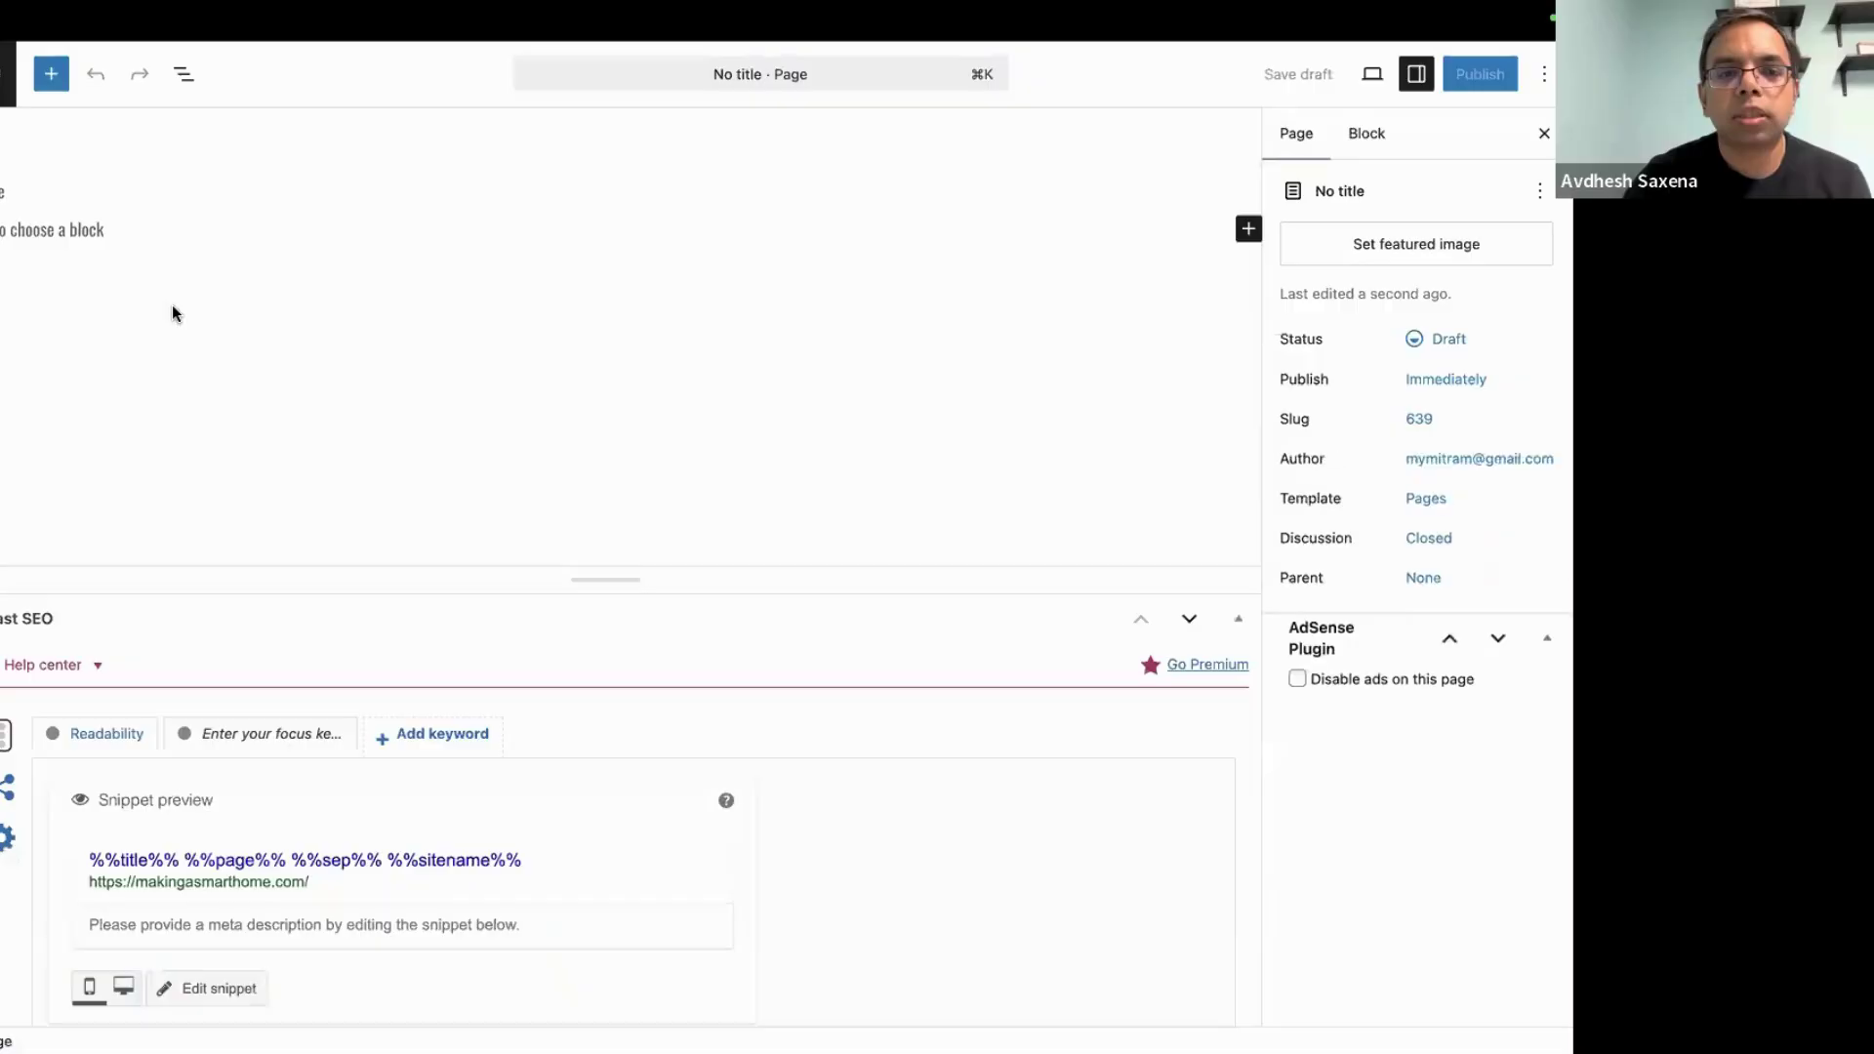
Insert a Custom HTML block in the empty page and paste the copied index.html code into it
left_click(191, 219)
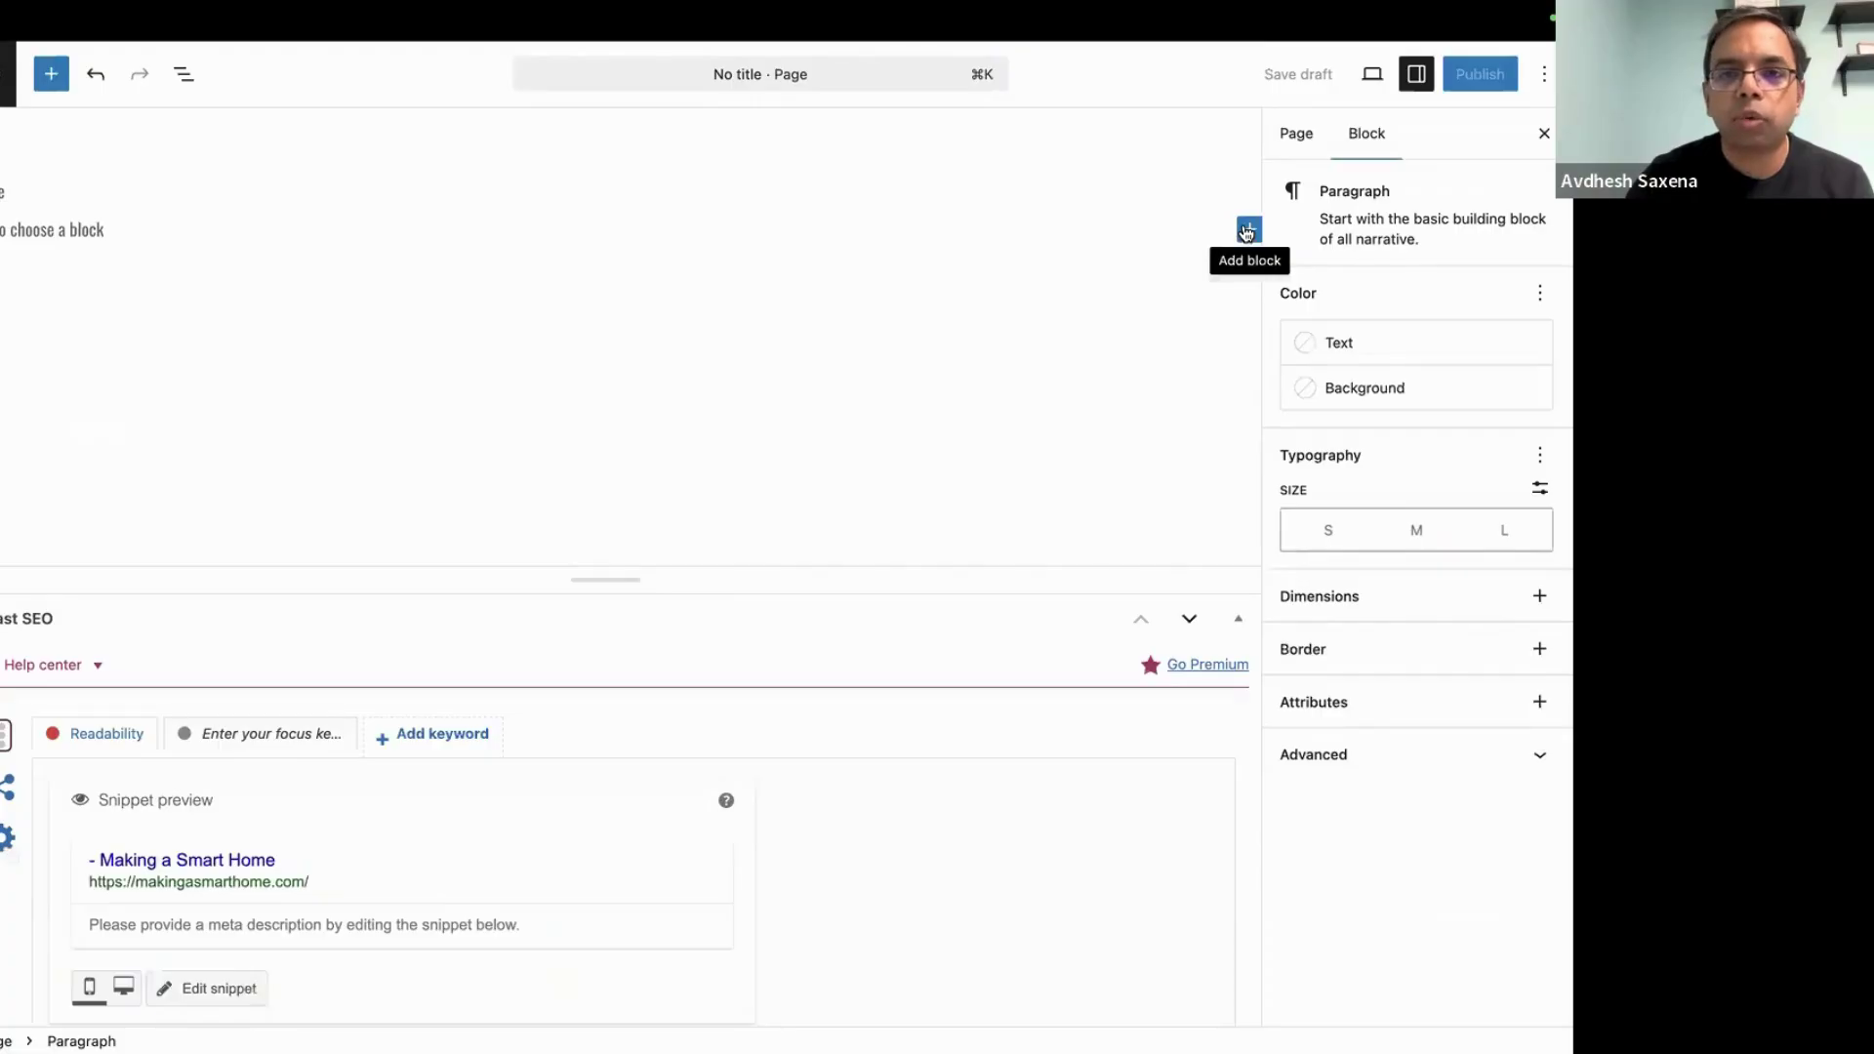
left_click(1246, 232)
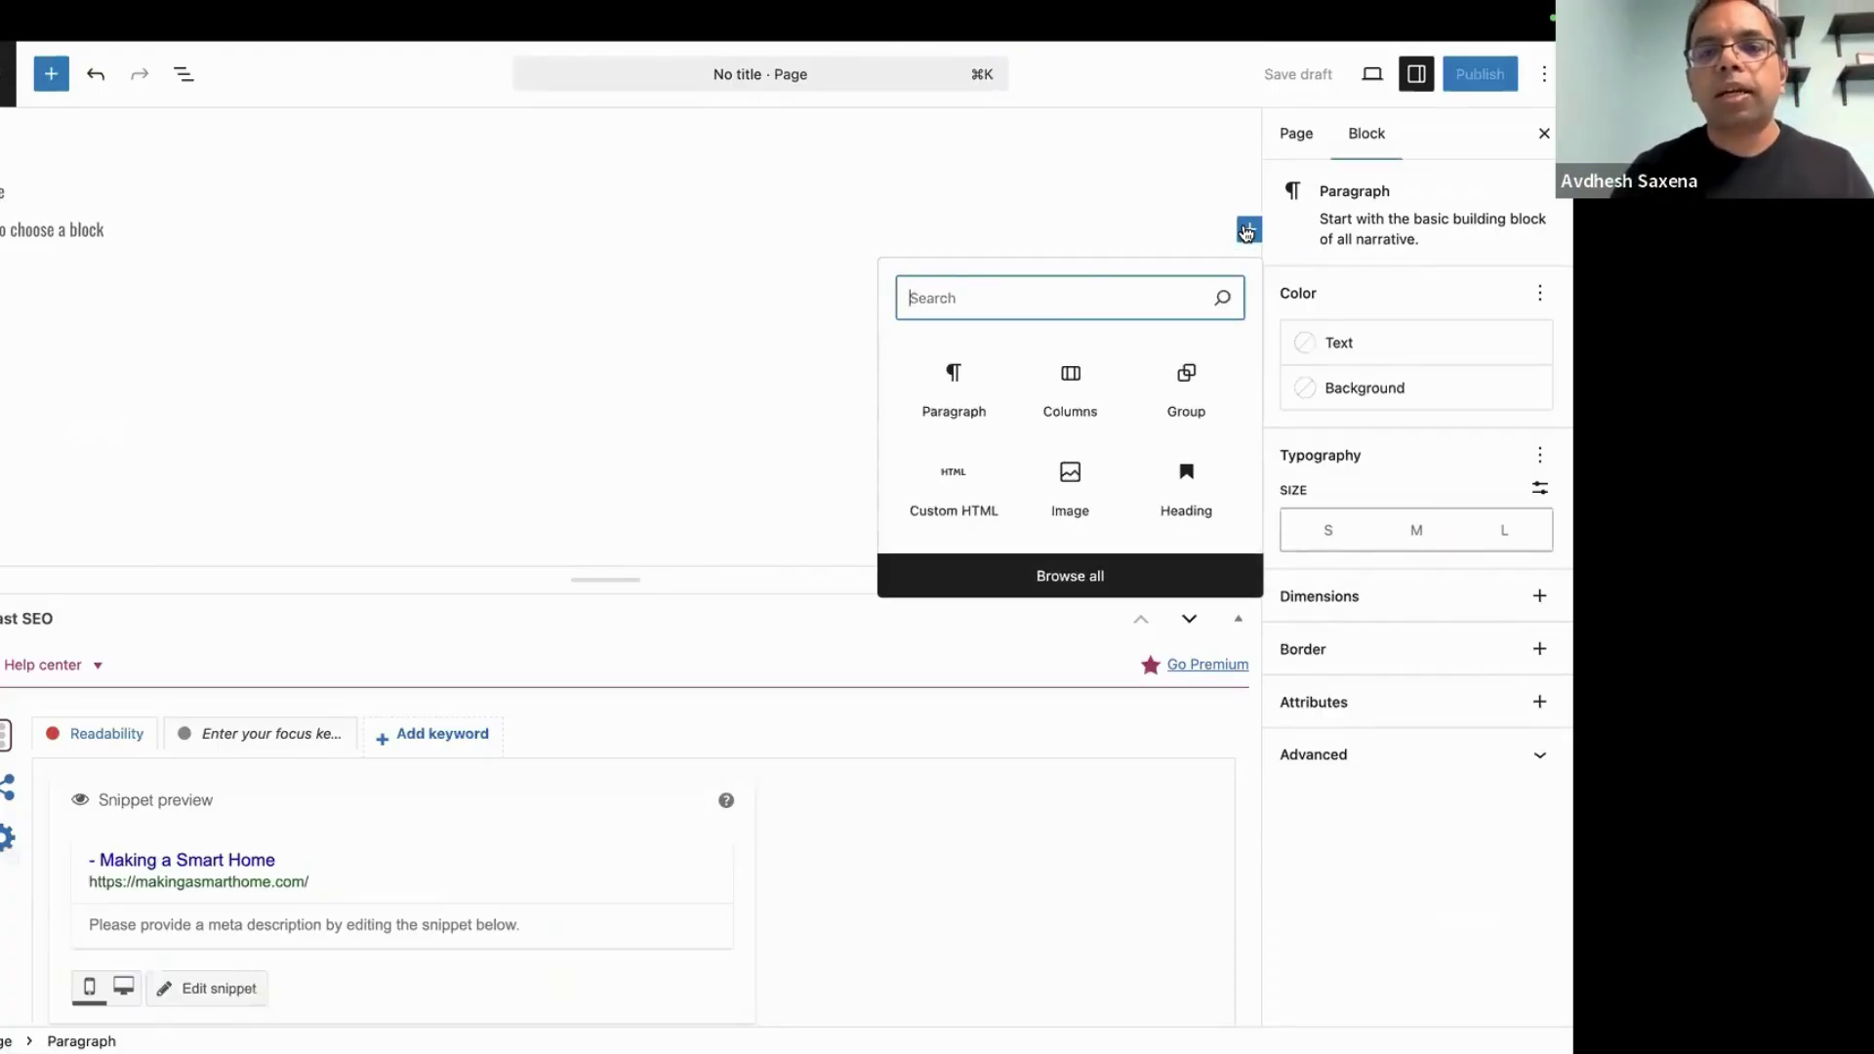
left_click(973, 486)
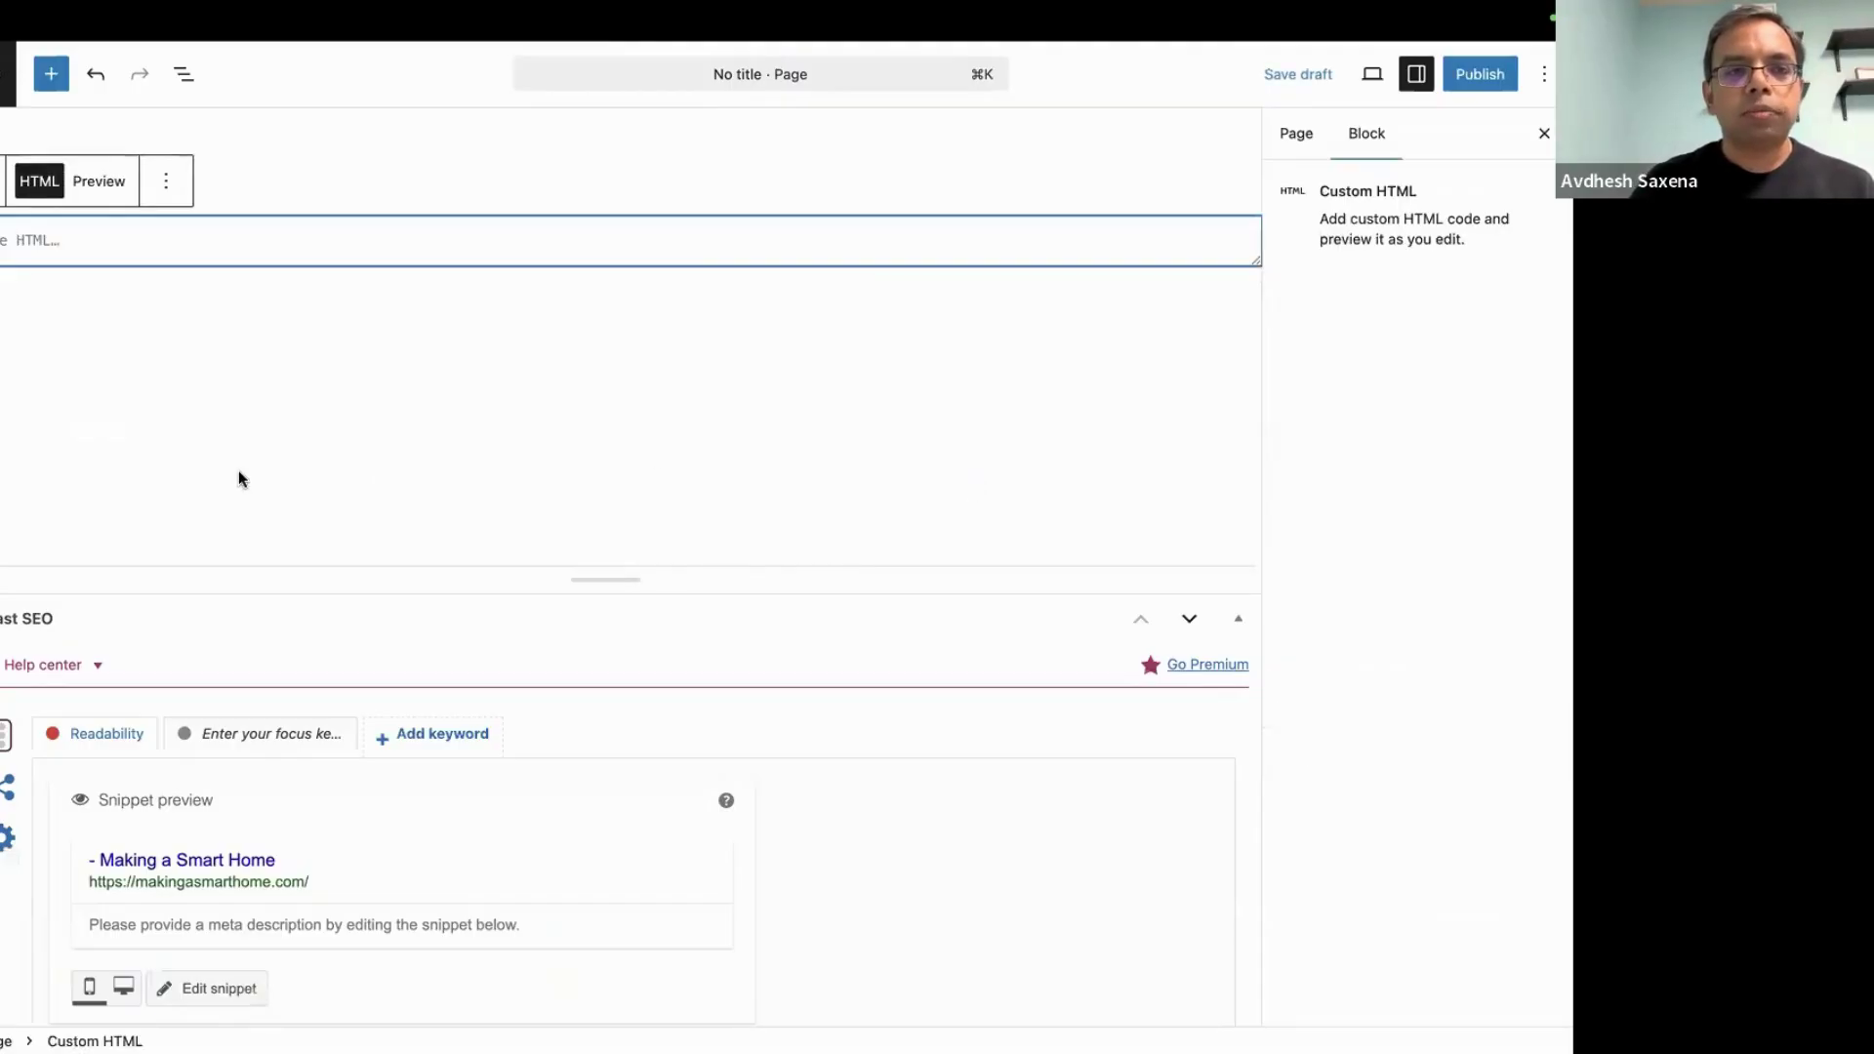
right_click(71, 245)
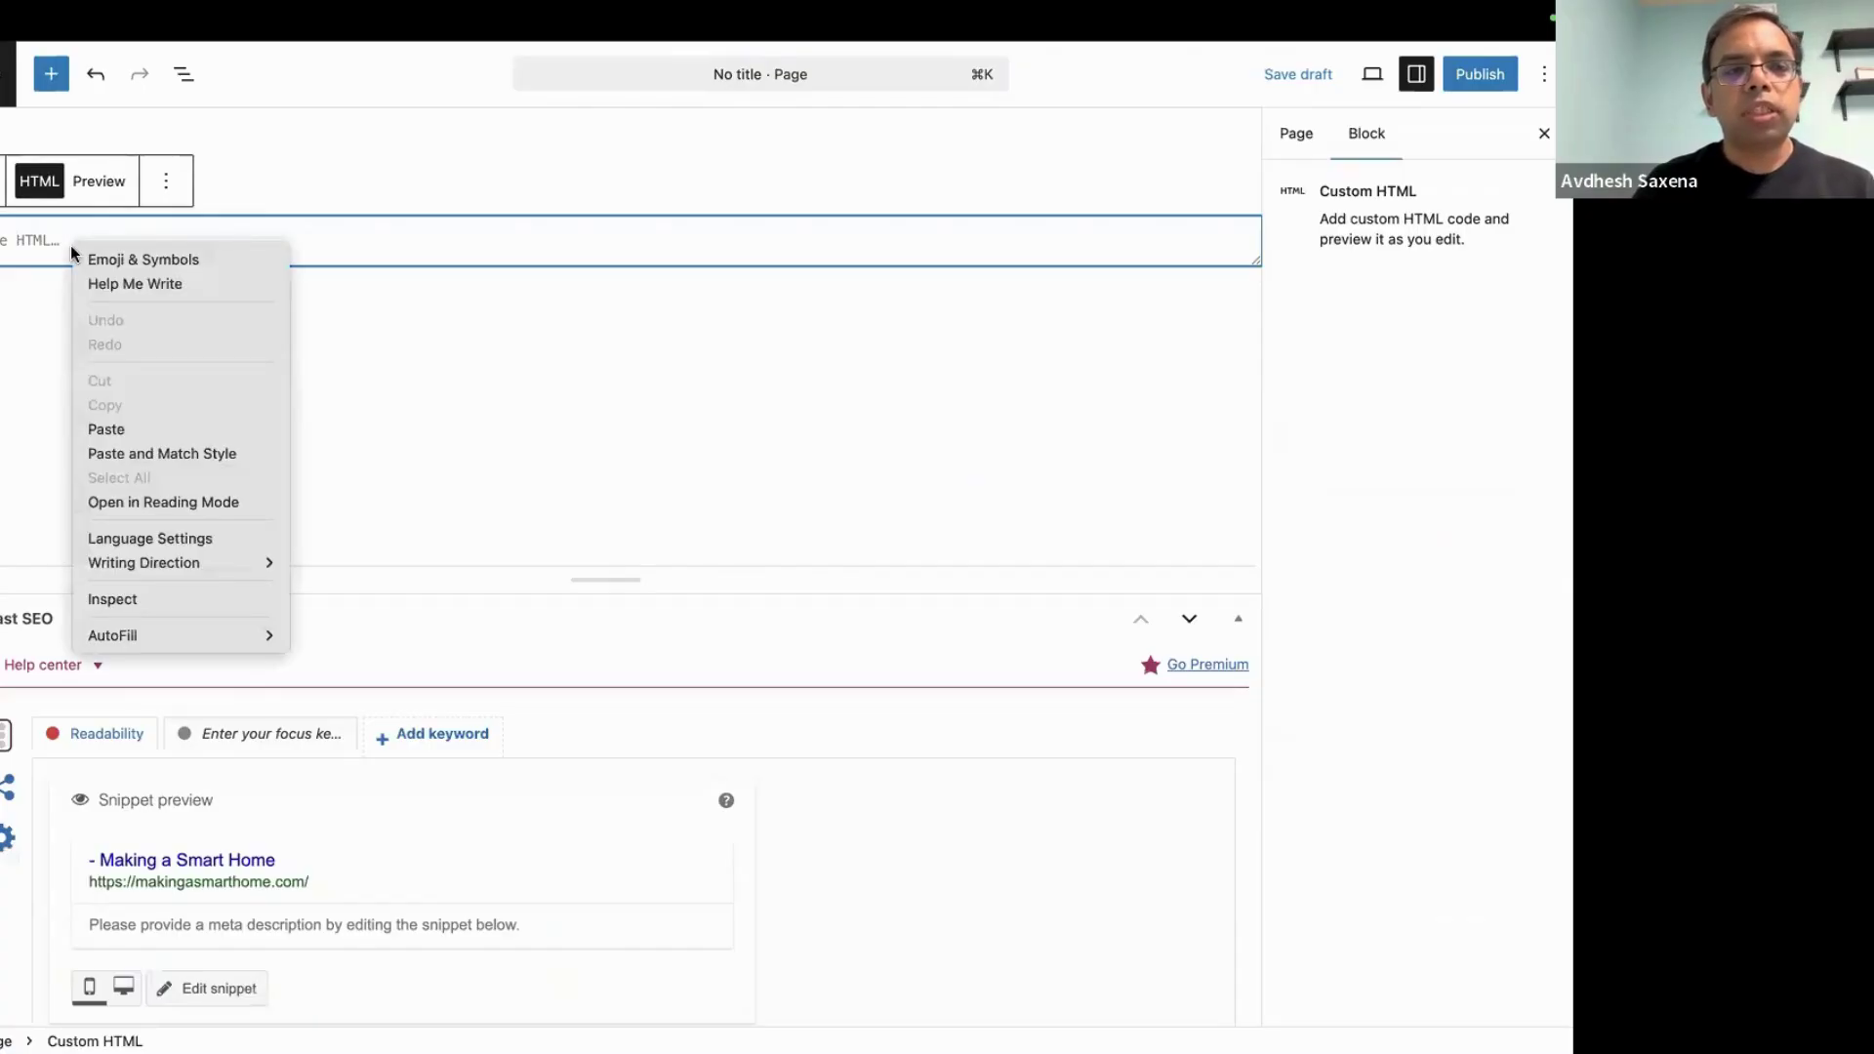
left_click(10, 246)
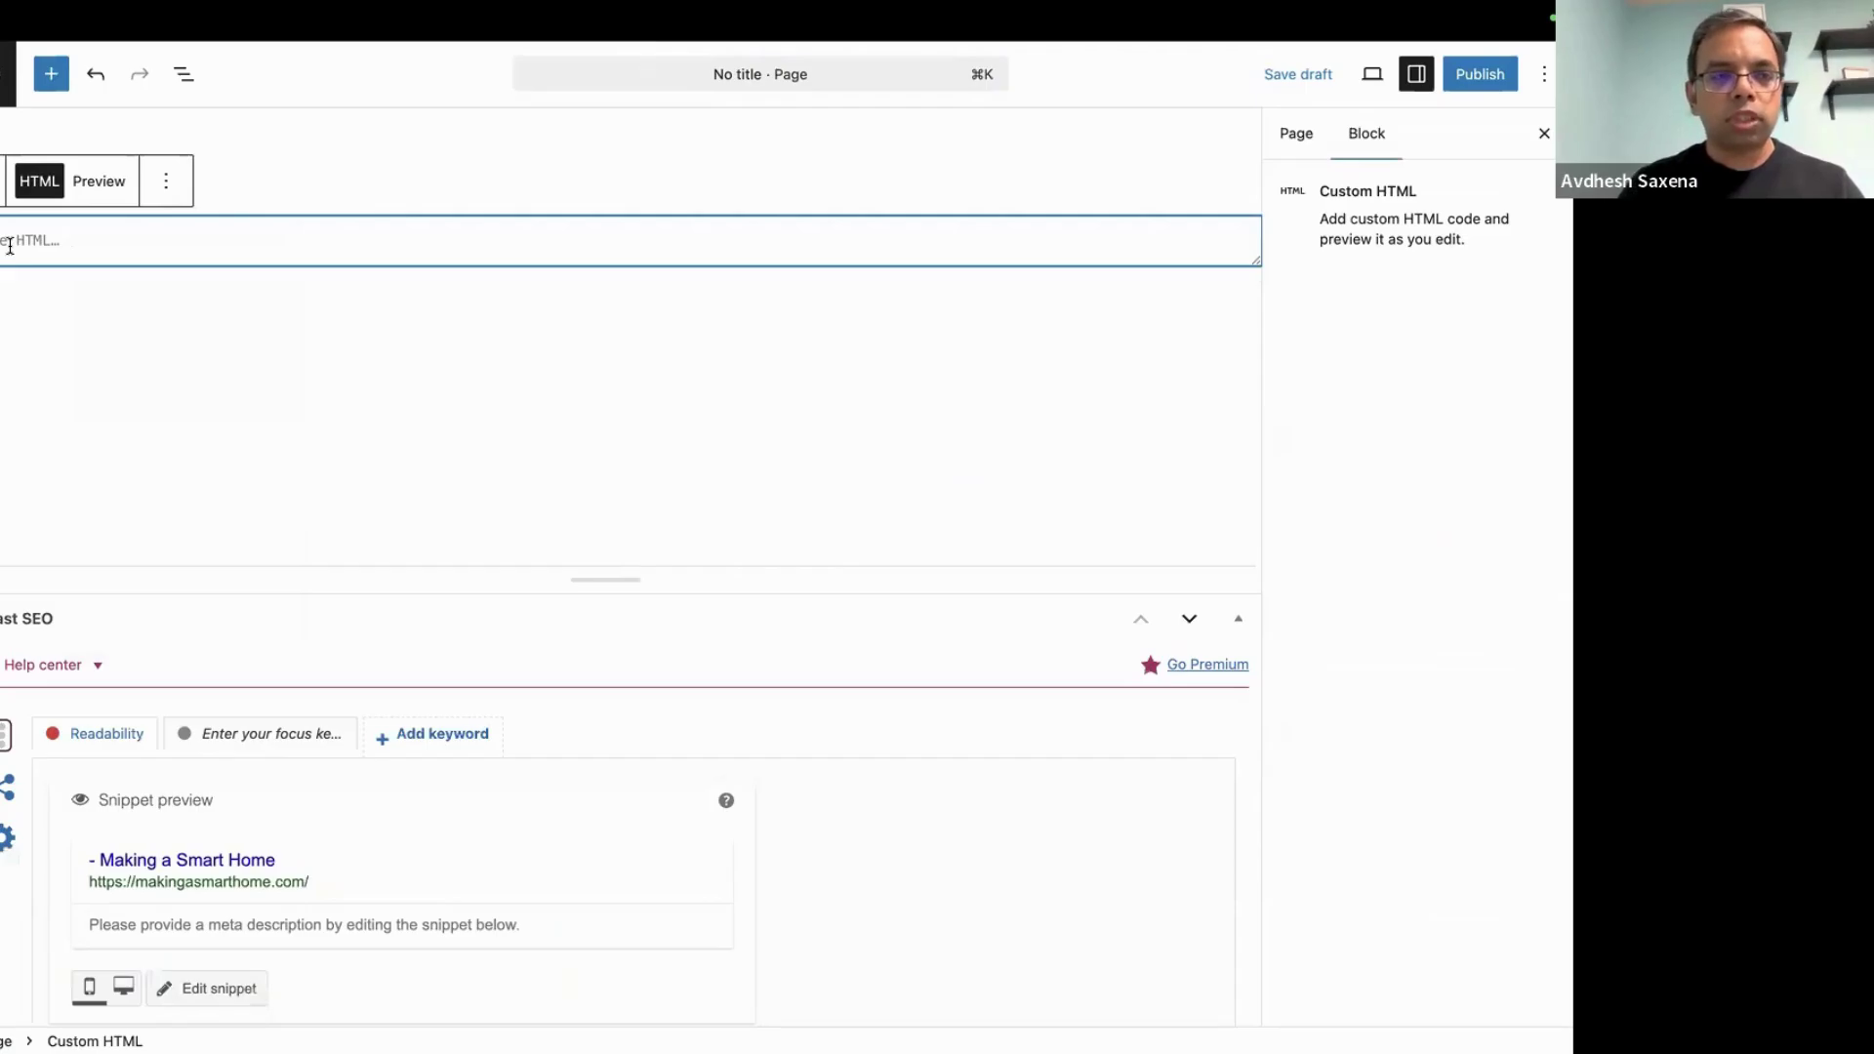
key("super+v")
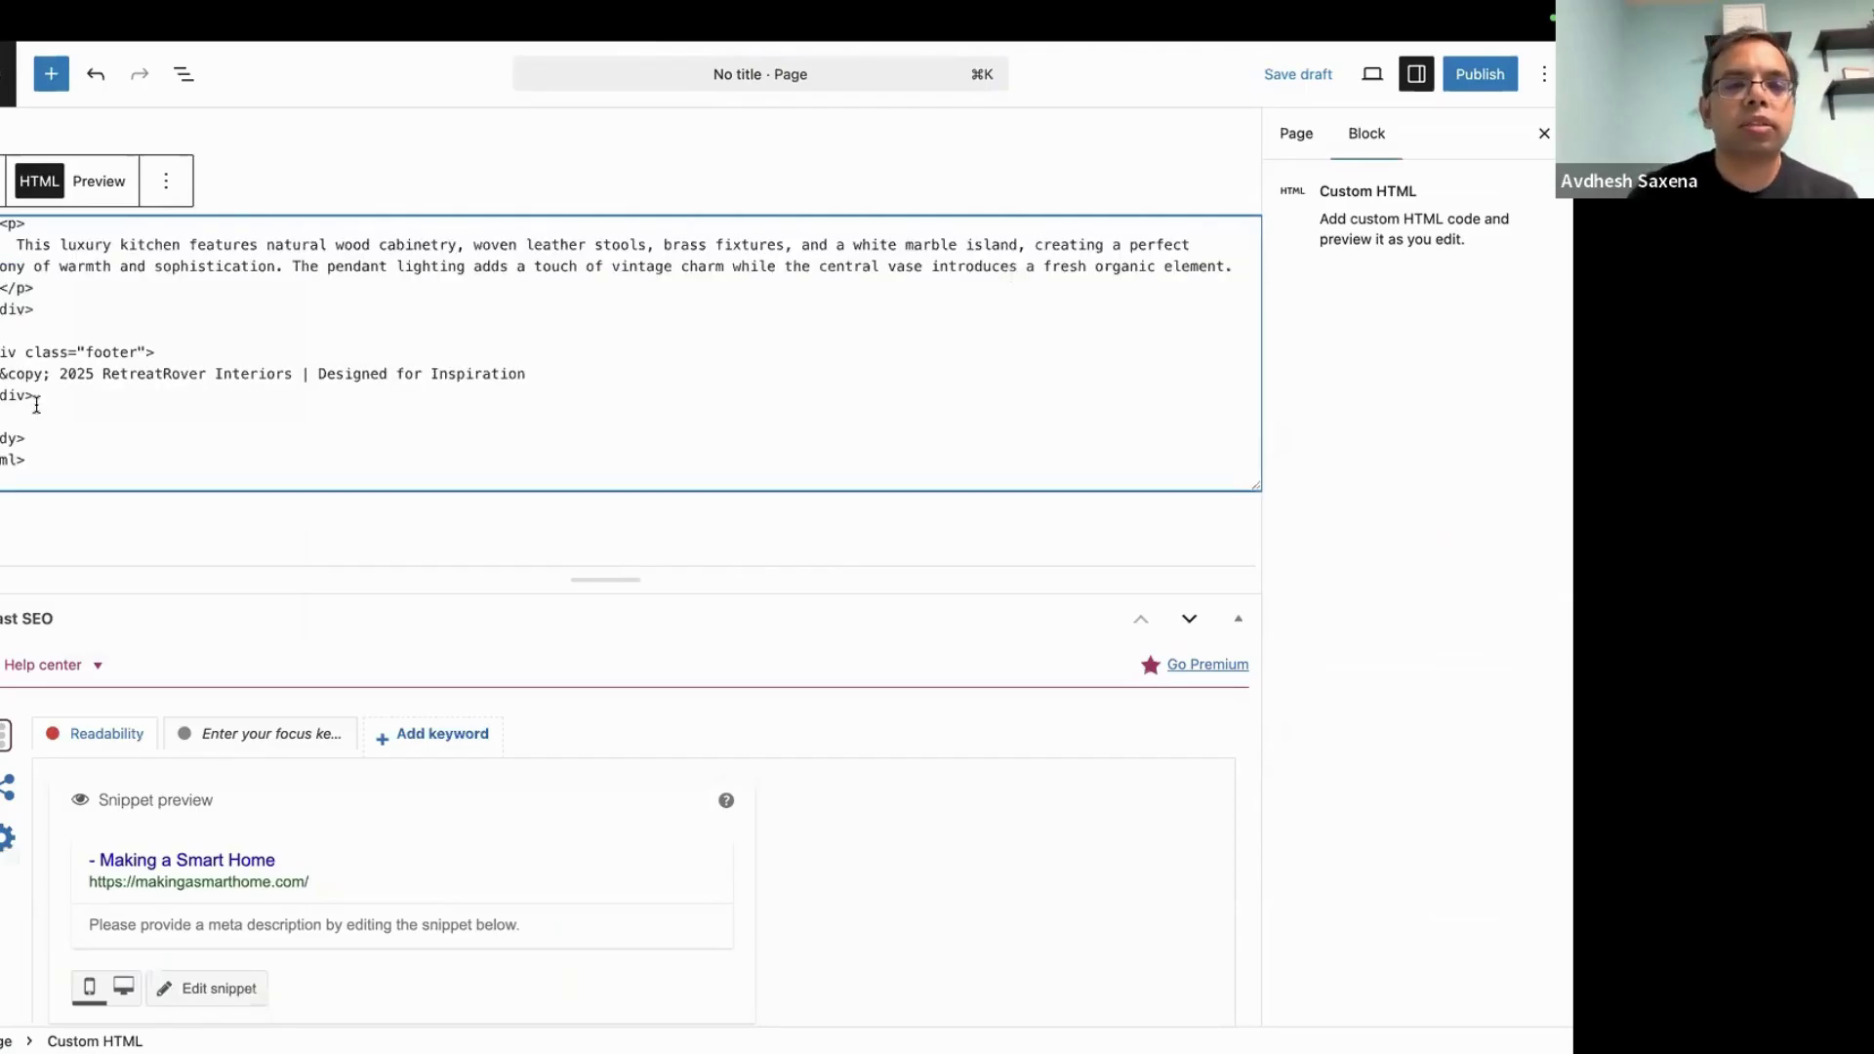
Examine the pasted code and locate the image file name in the hero section's background-image rule
scroll(36, 403, "up", 2)
scroll(36, 403, "up", 15)
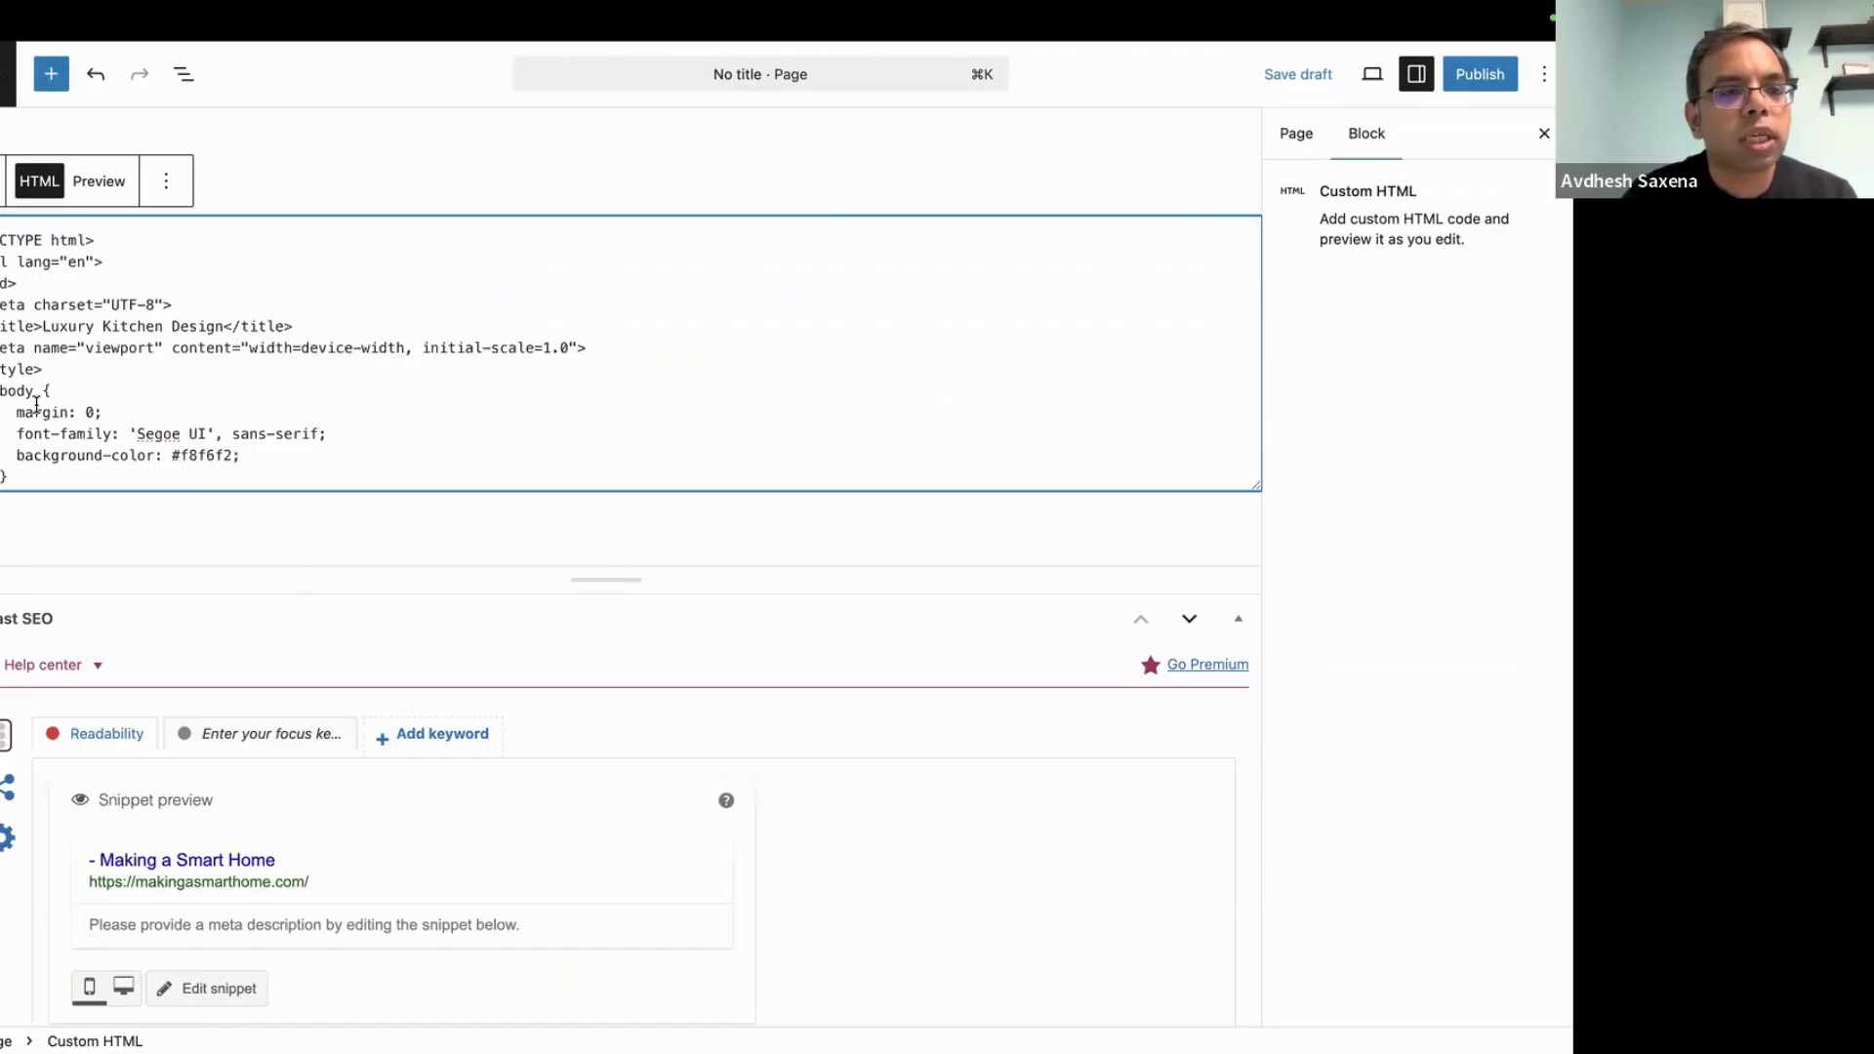
scroll(36, 404, "down", 5)
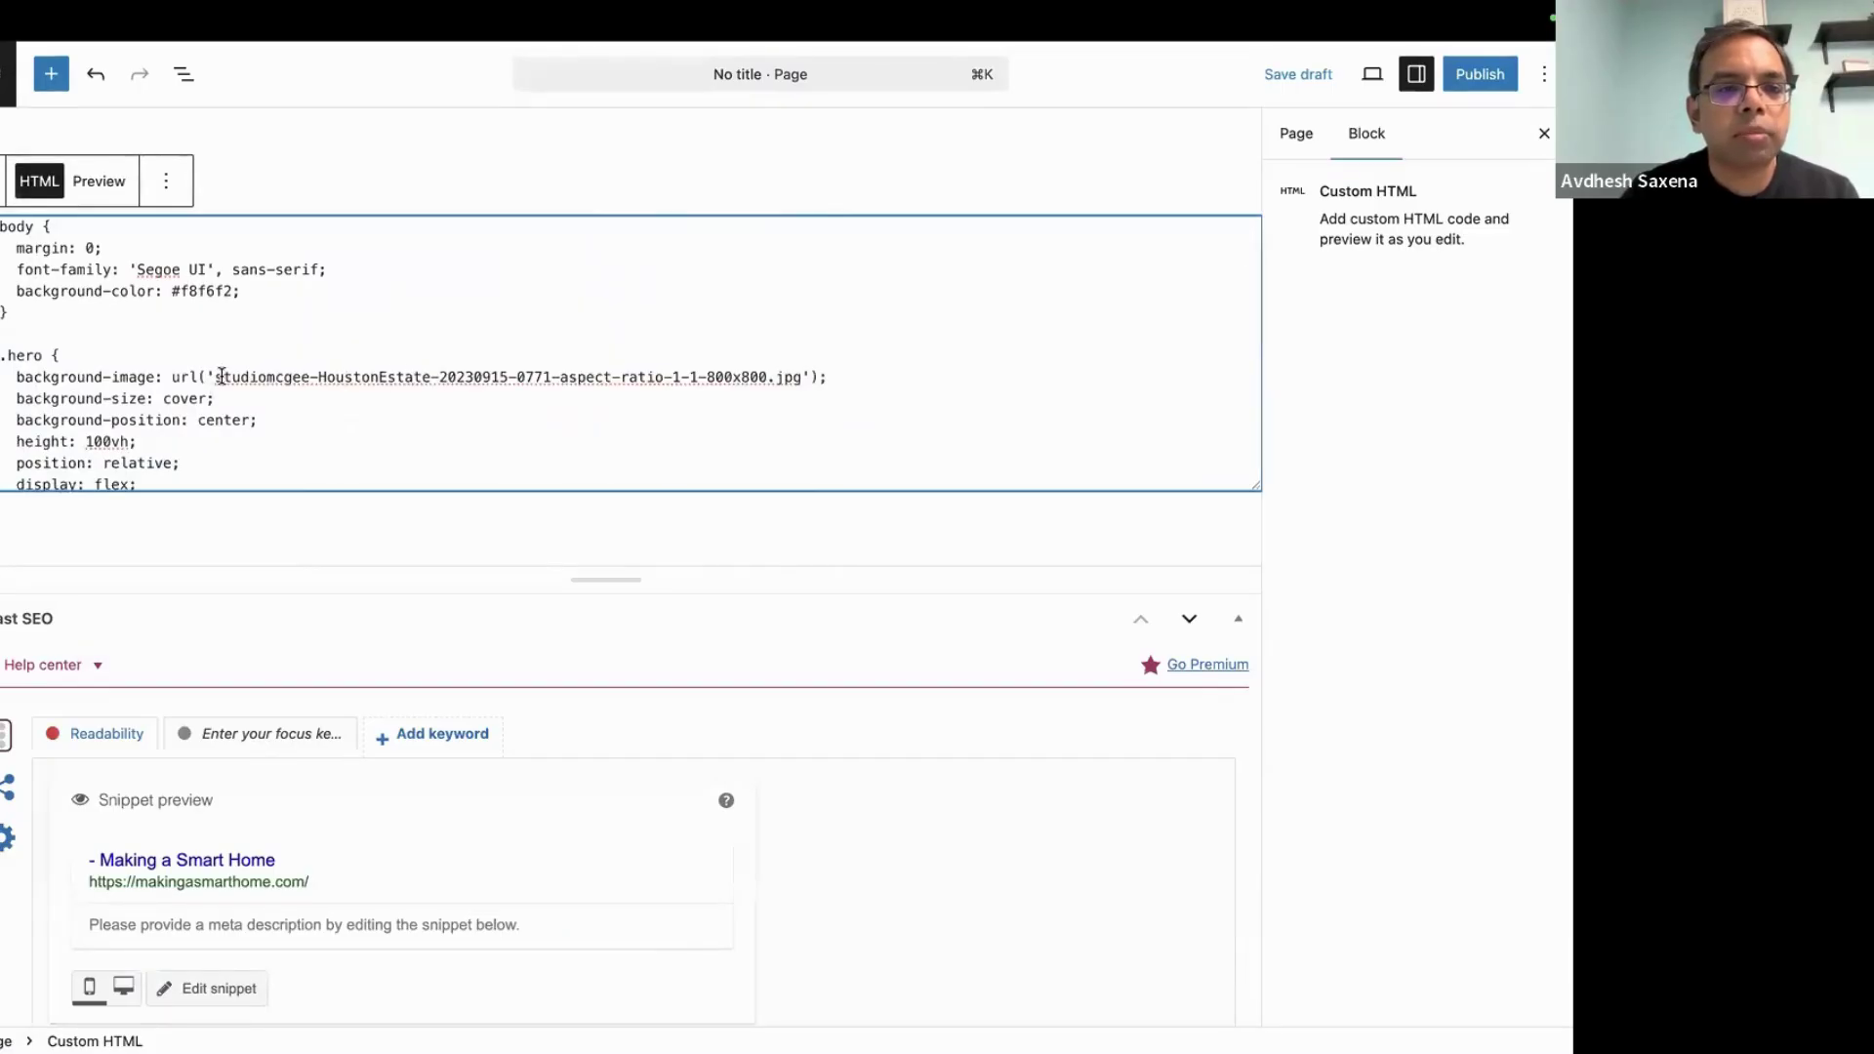
left_click_drag(216, 375, 802, 377)
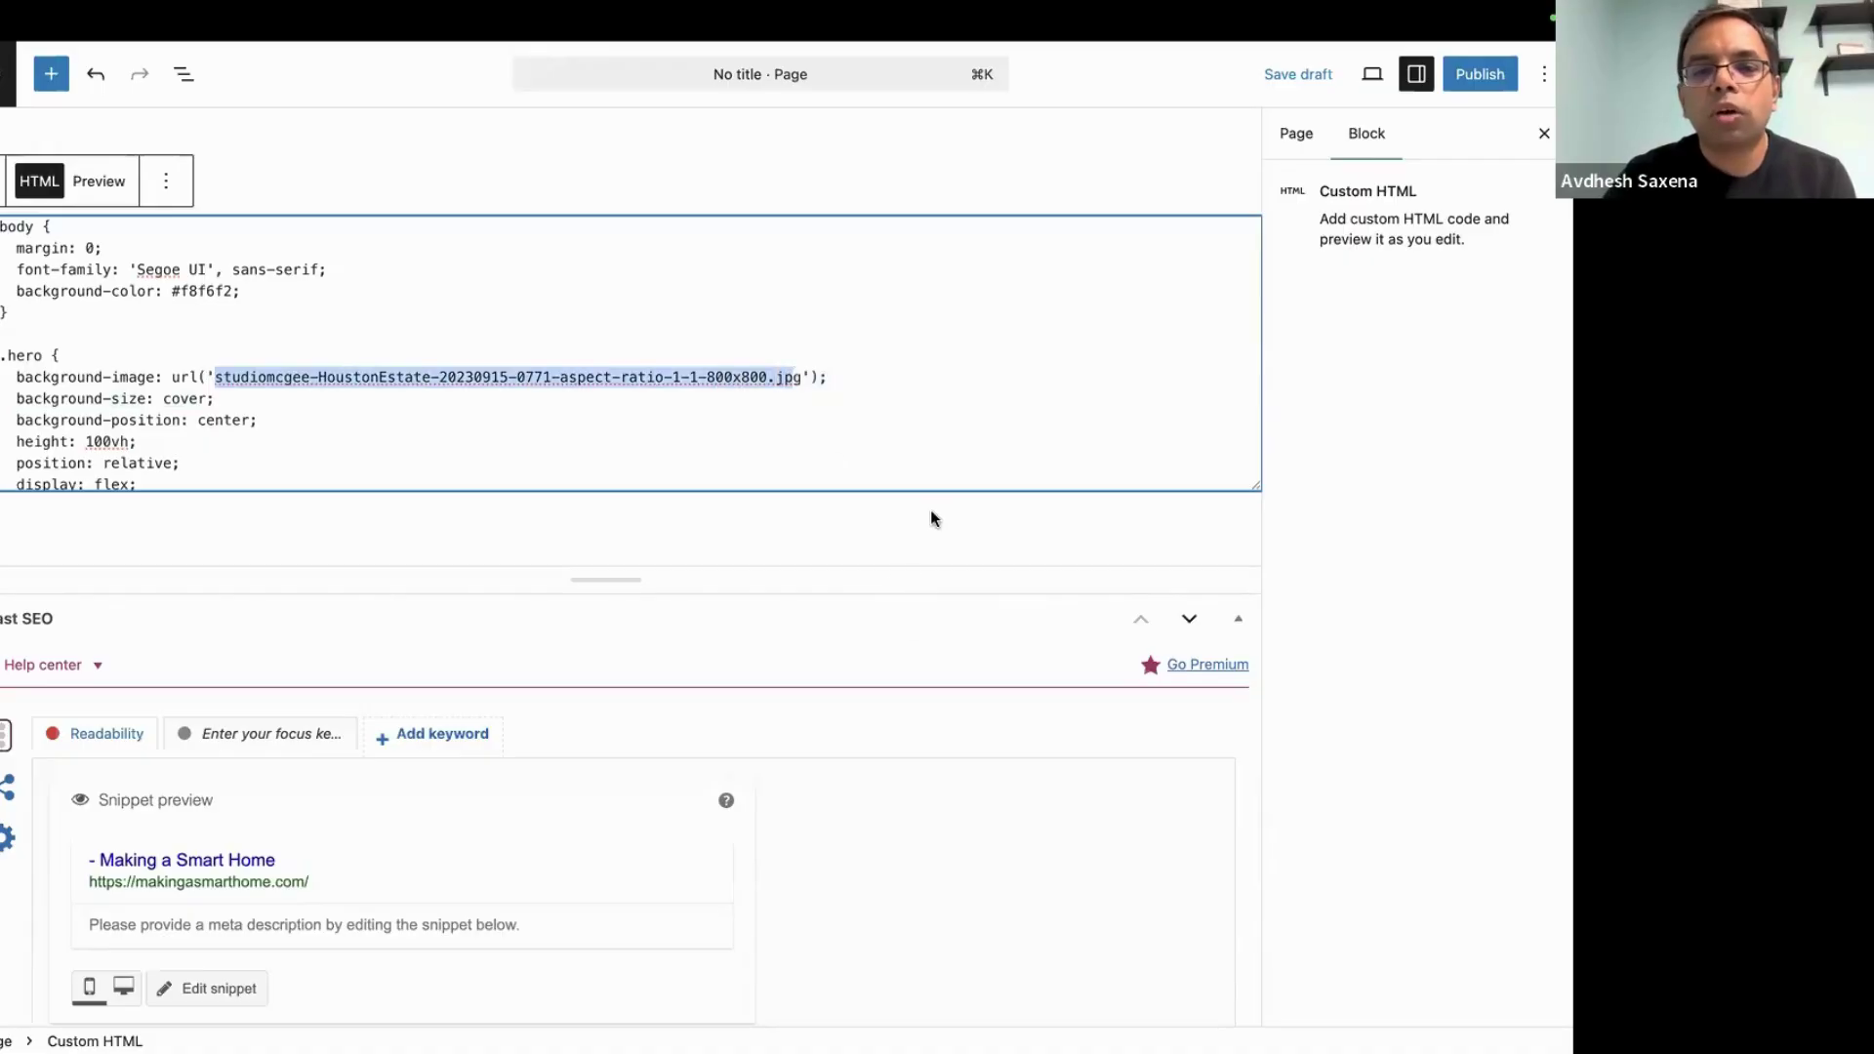
left_click(928, 518)
Close the Dwell website and return to the Studio McGee homepage
mouse_move(1215, 49)
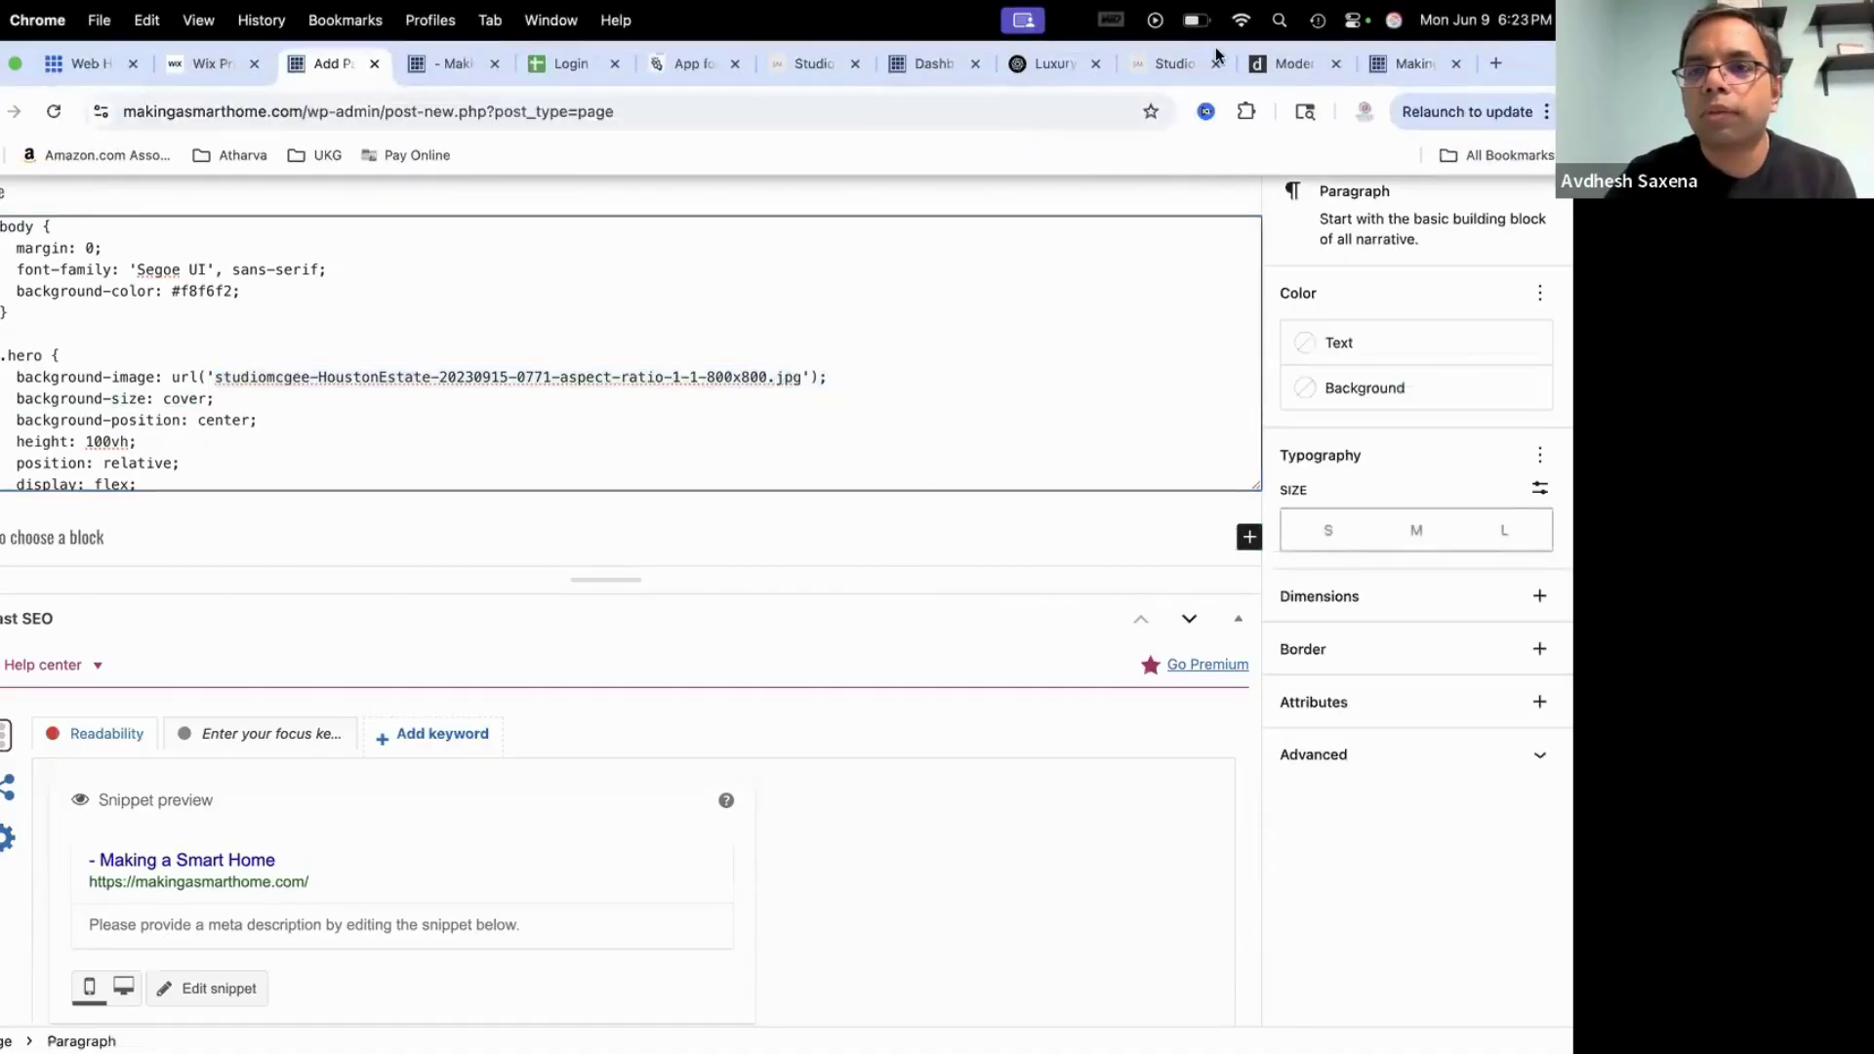
left_click(1291, 64)
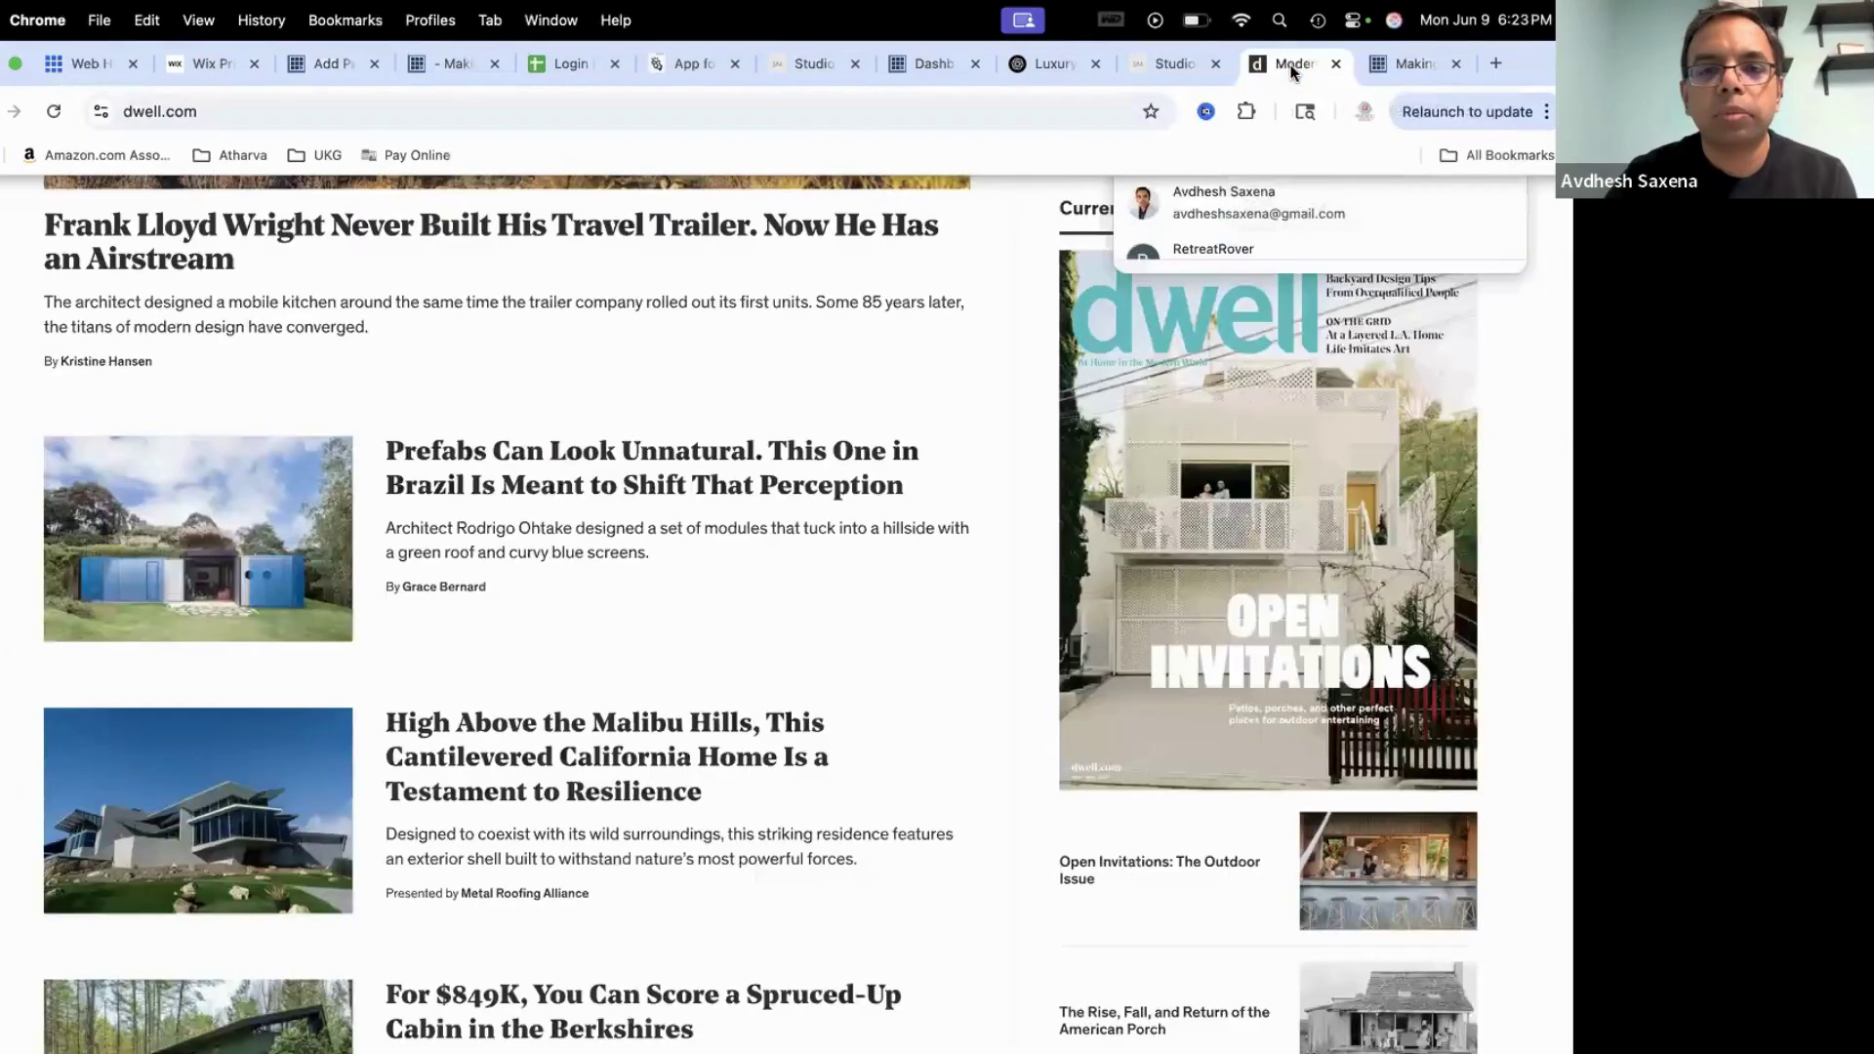
left_click(1336, 64)
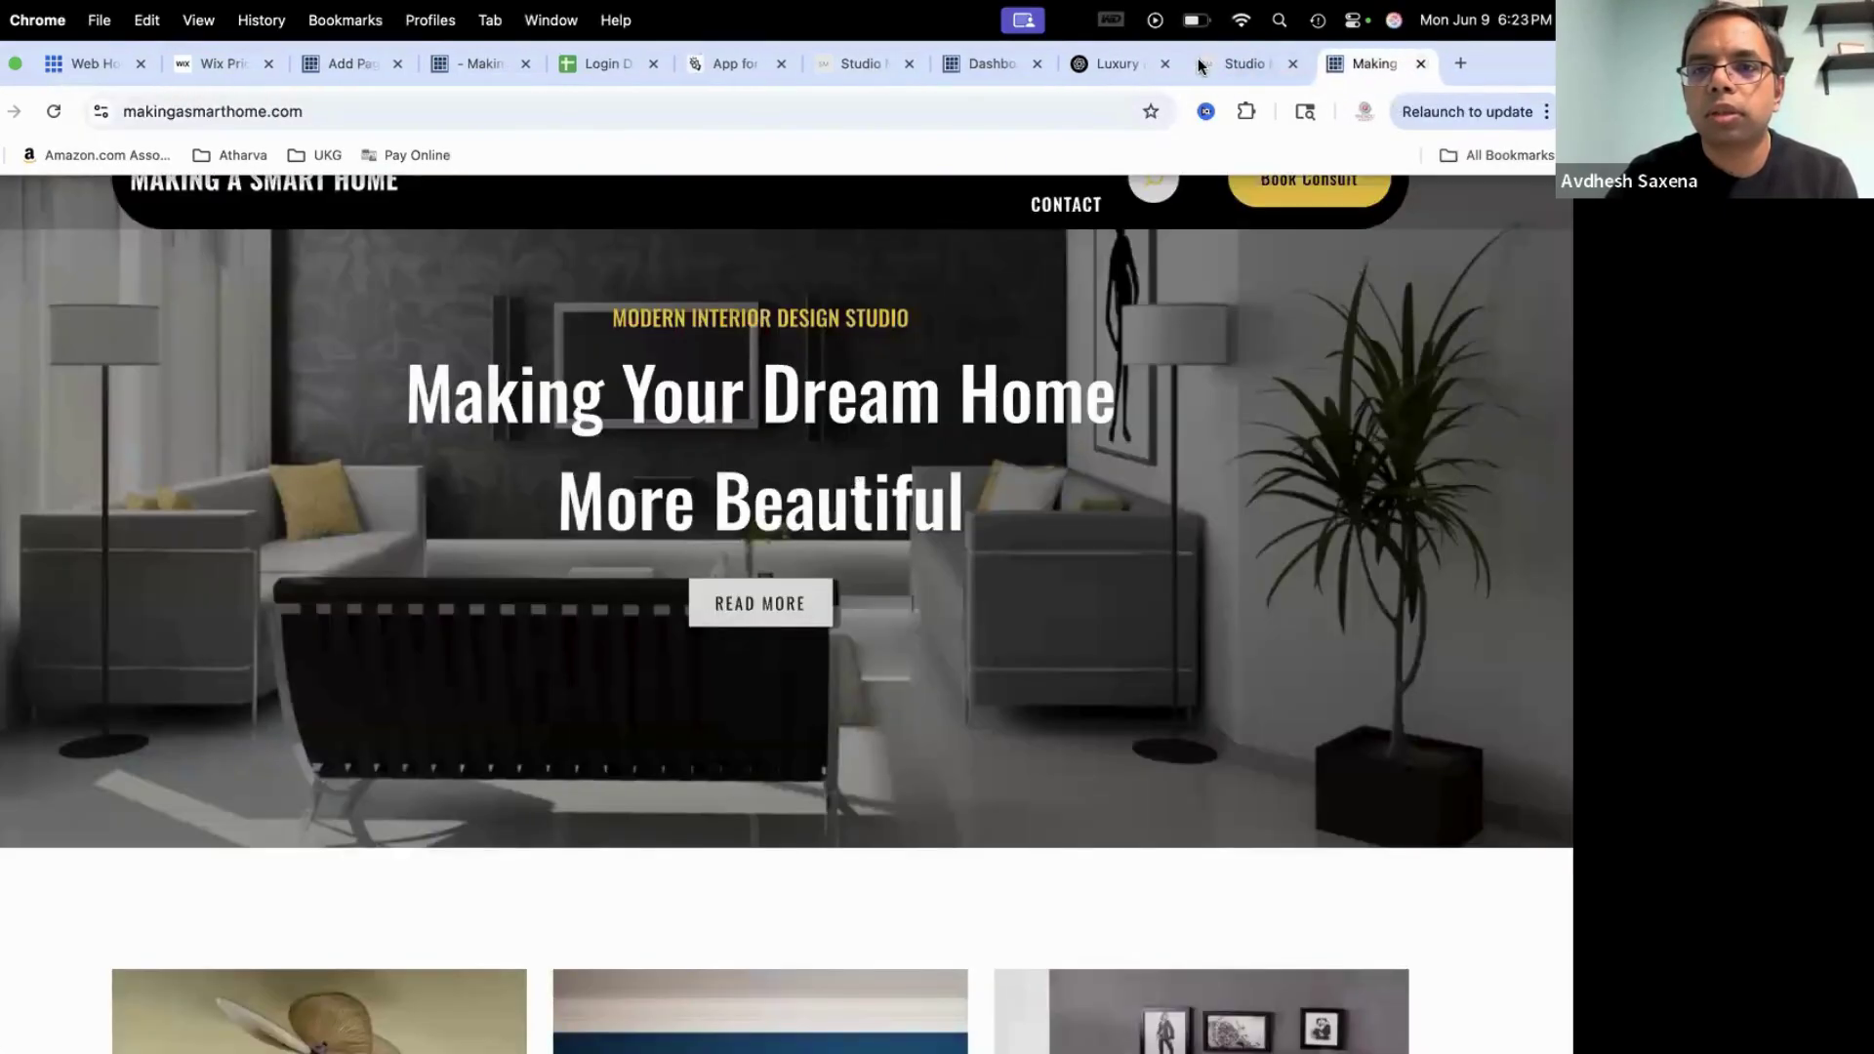
left_click(1275, 65)
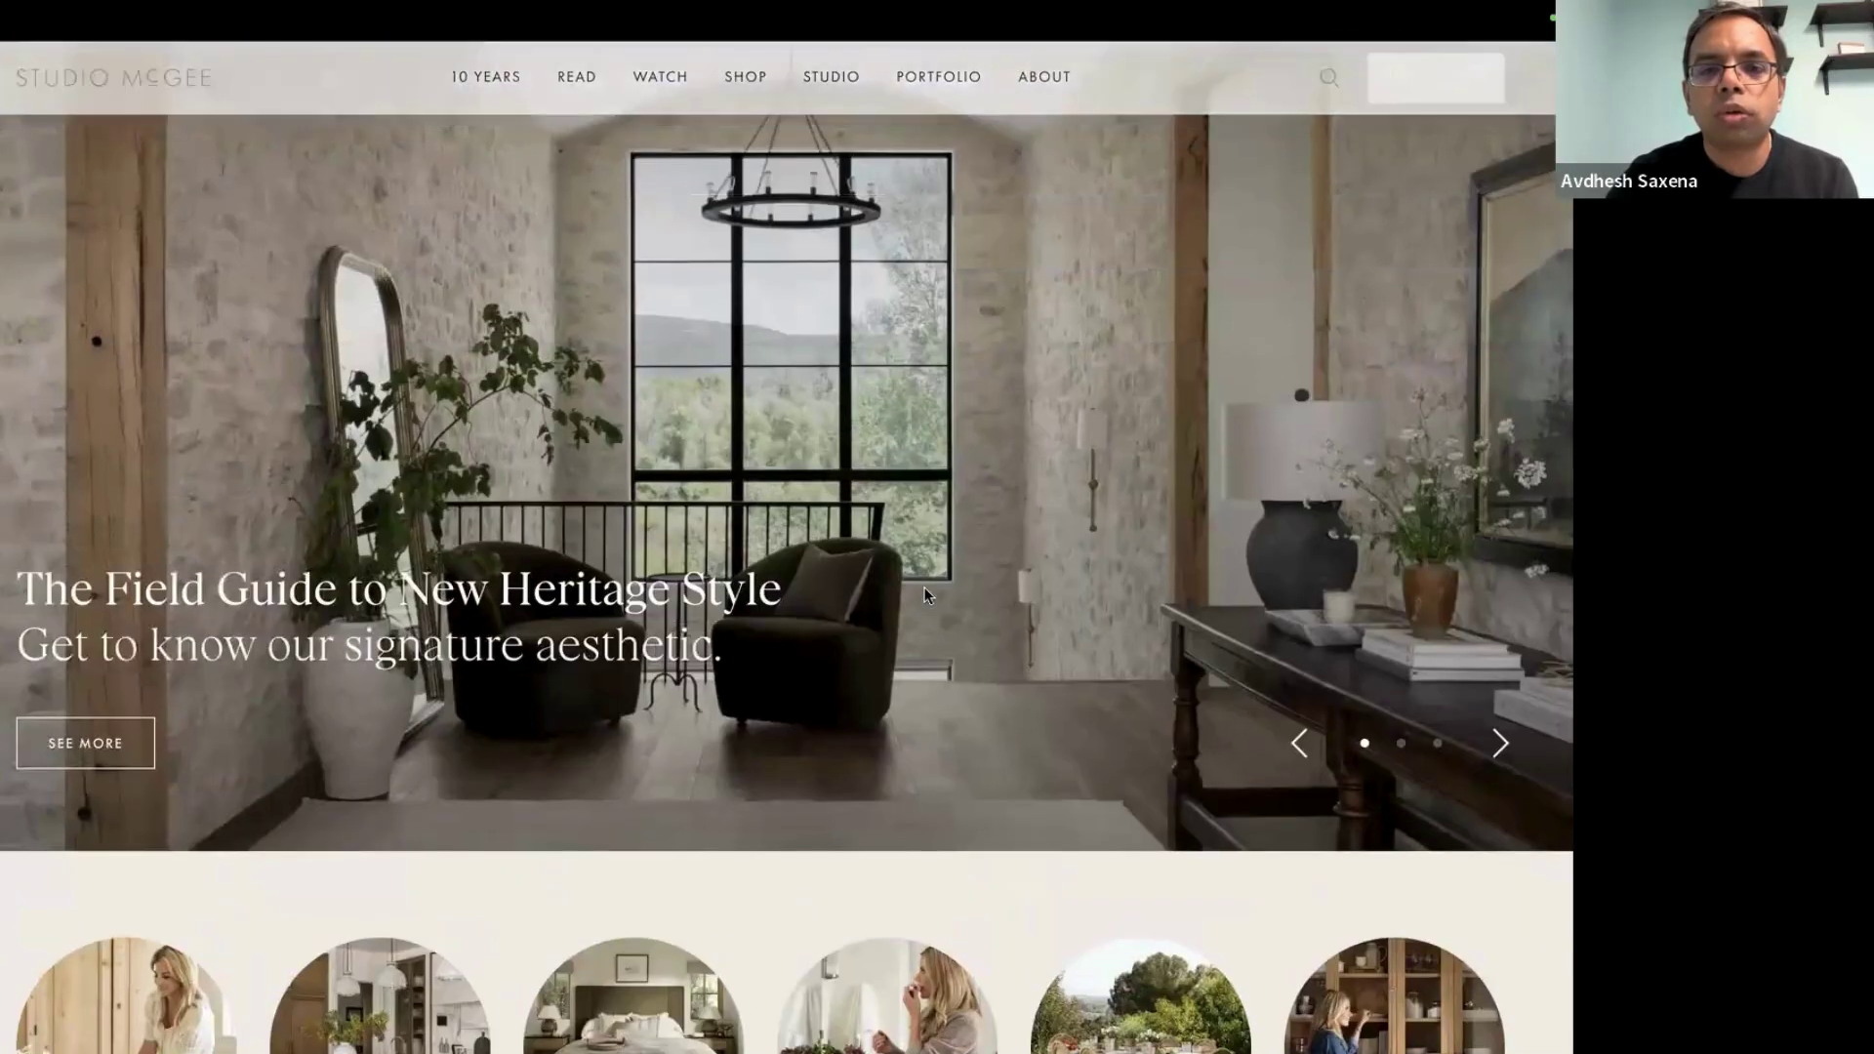
right_click(927, 420)
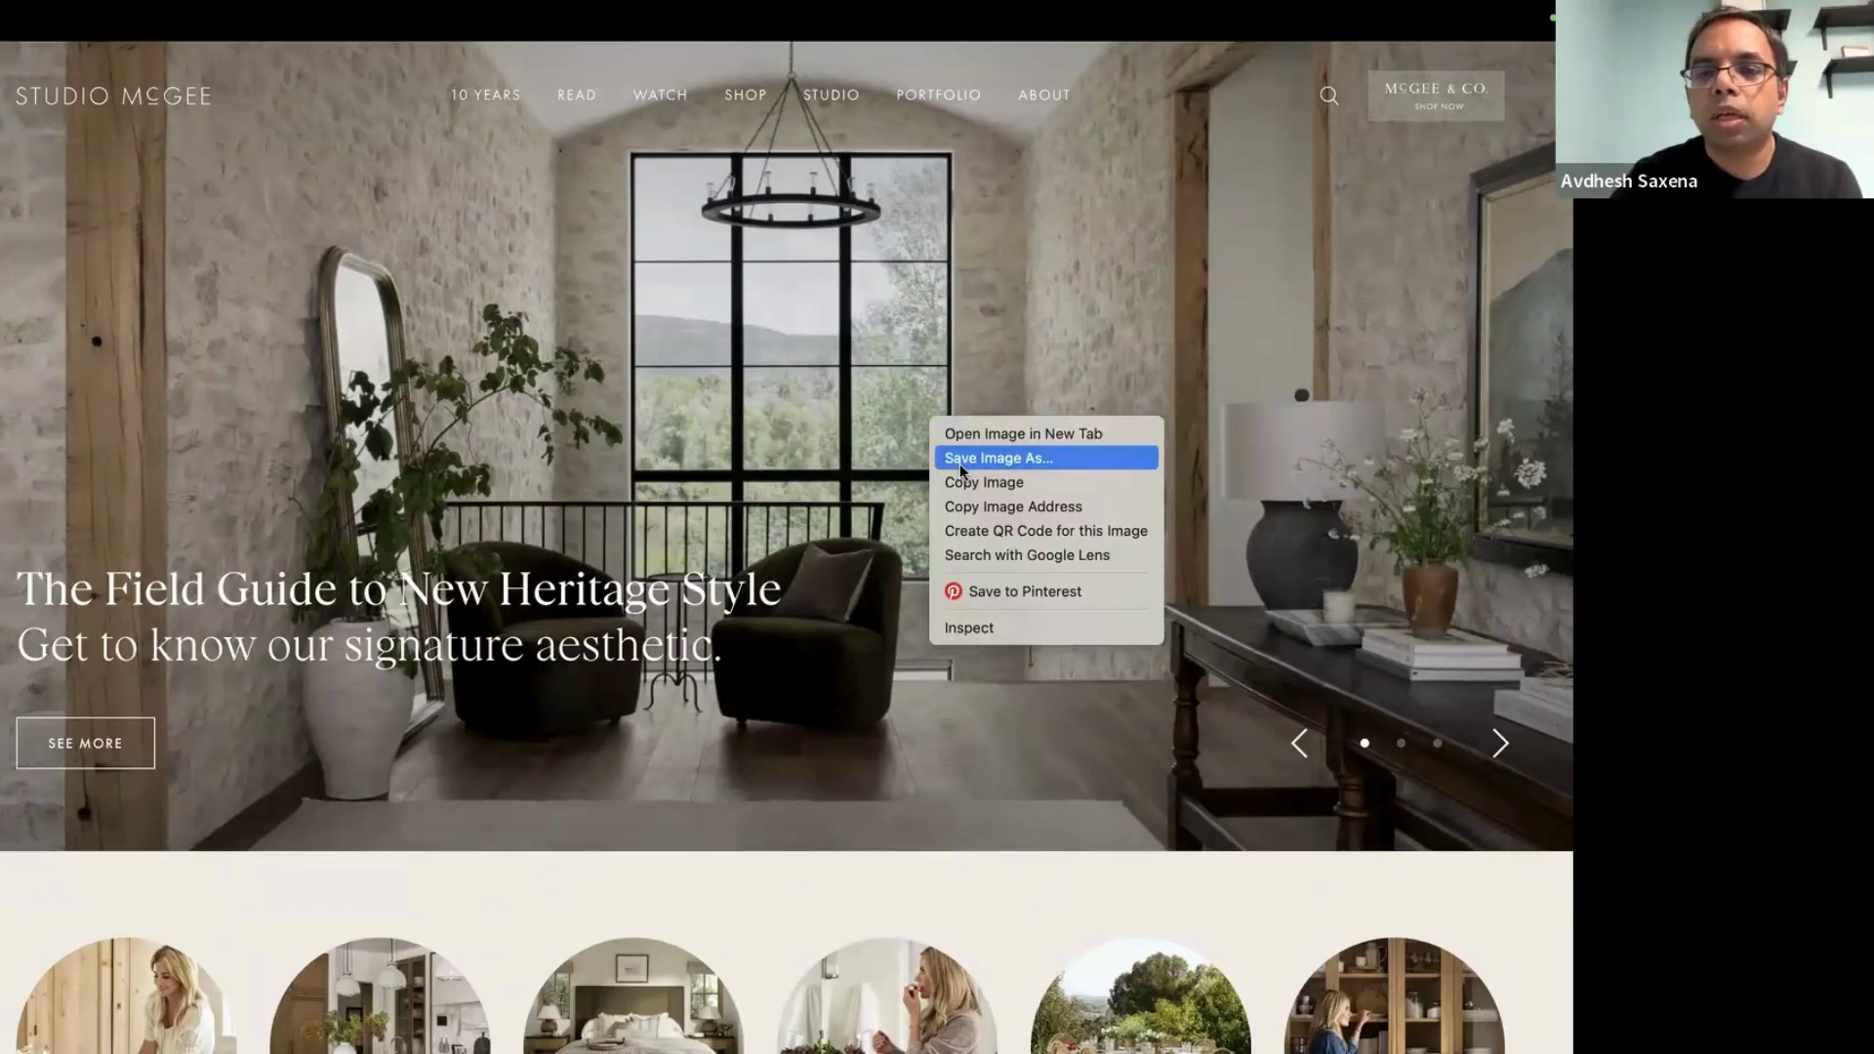
left_click(958, 465)
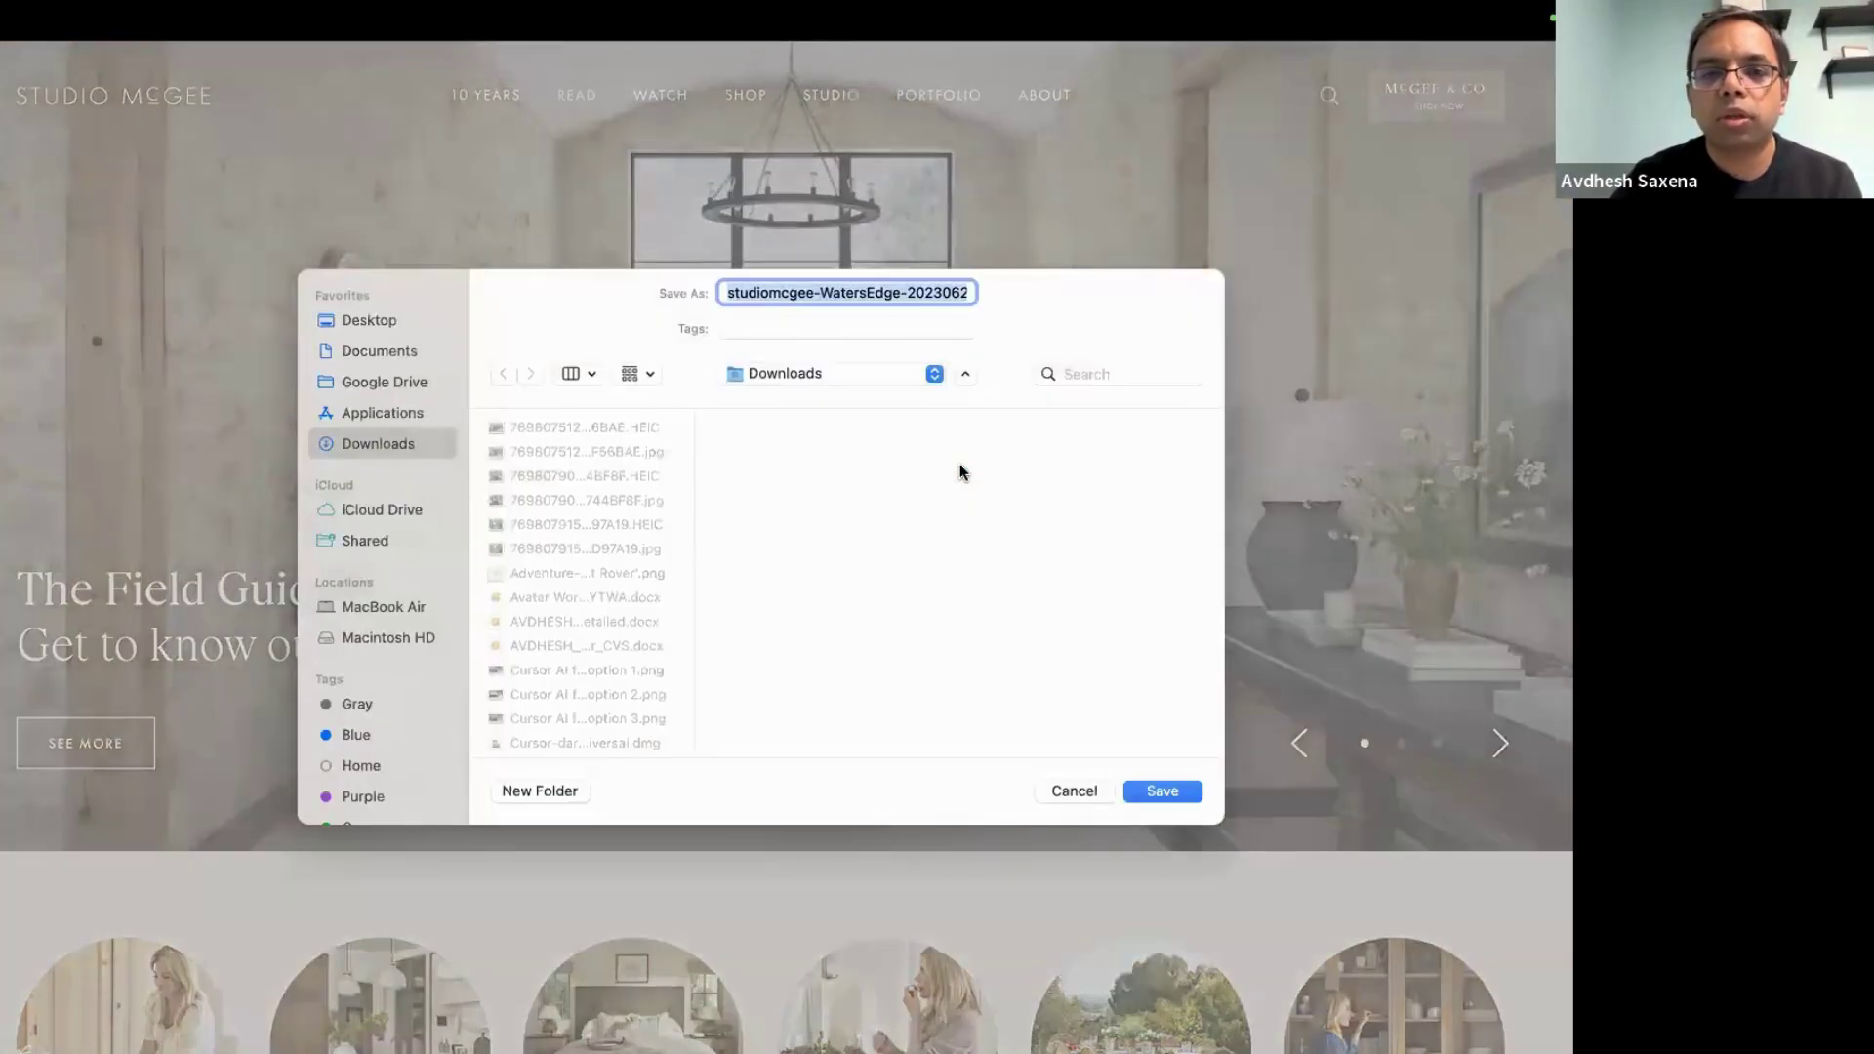
left_click(1058, 783)
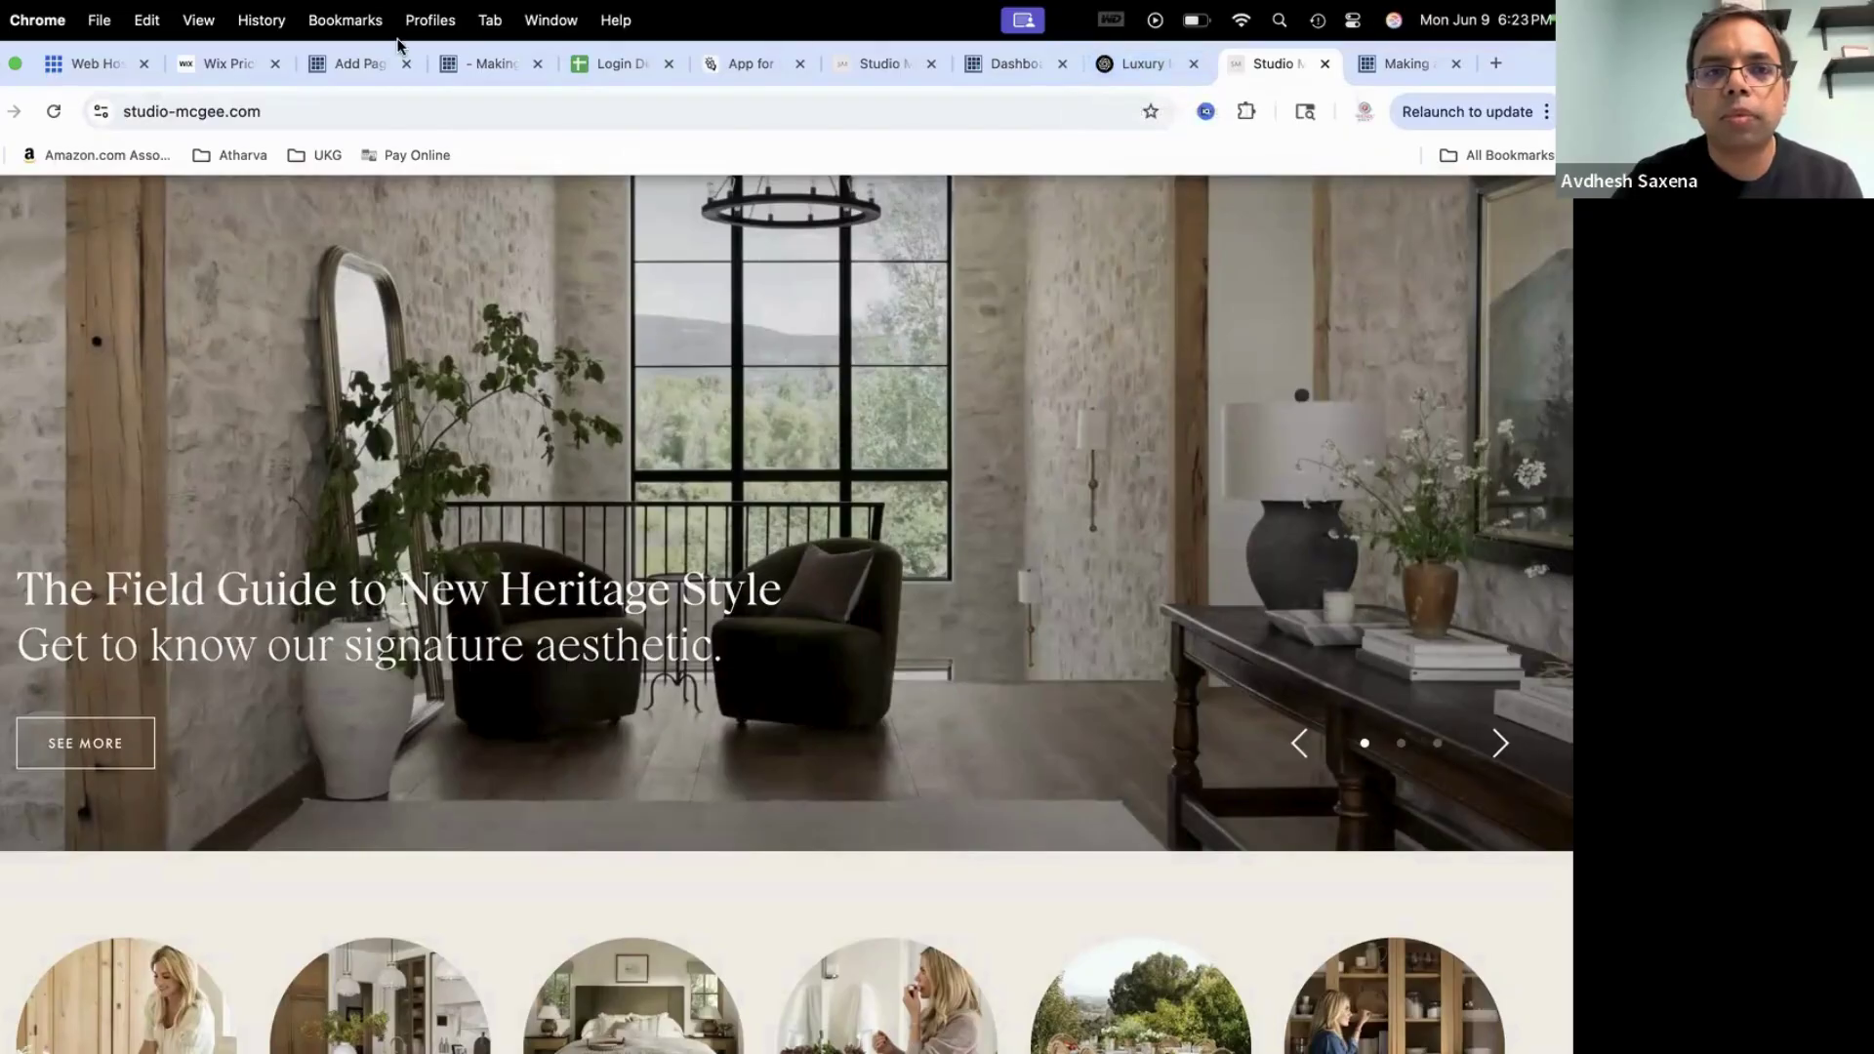
left_click(458, 71)
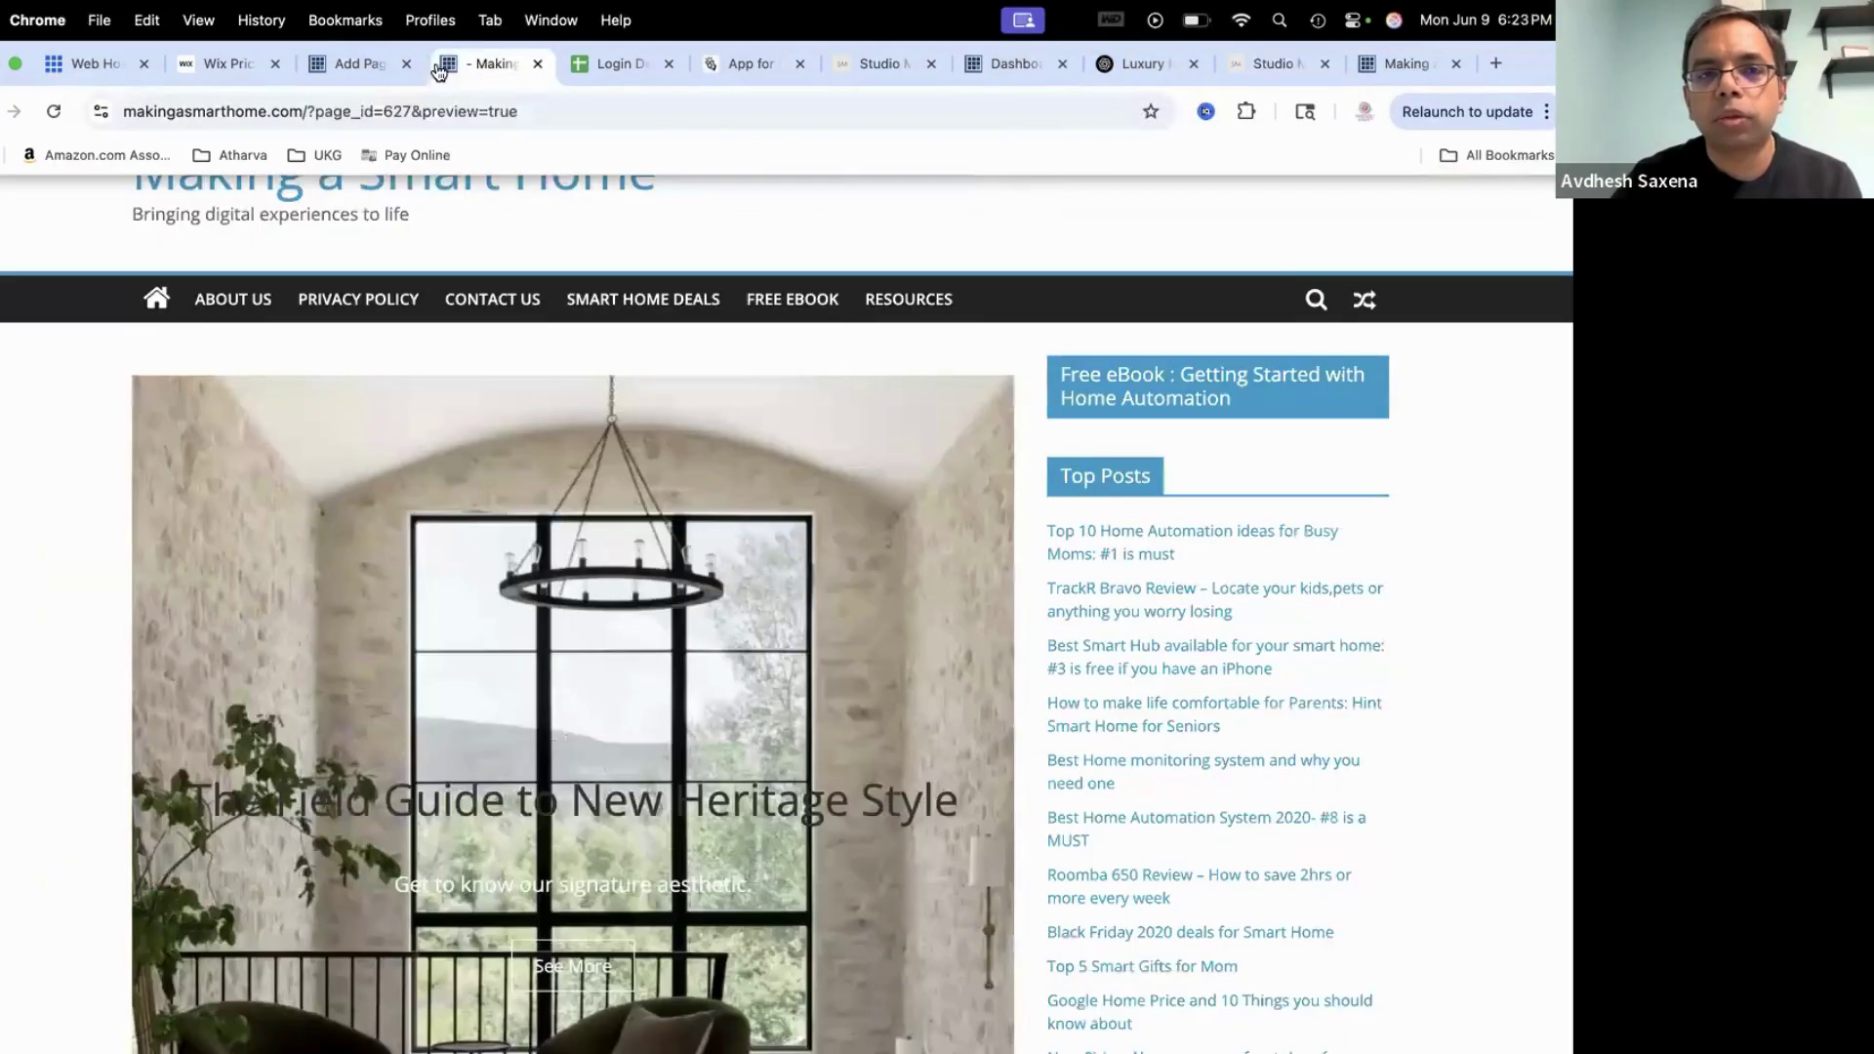
left_click(342, 69)
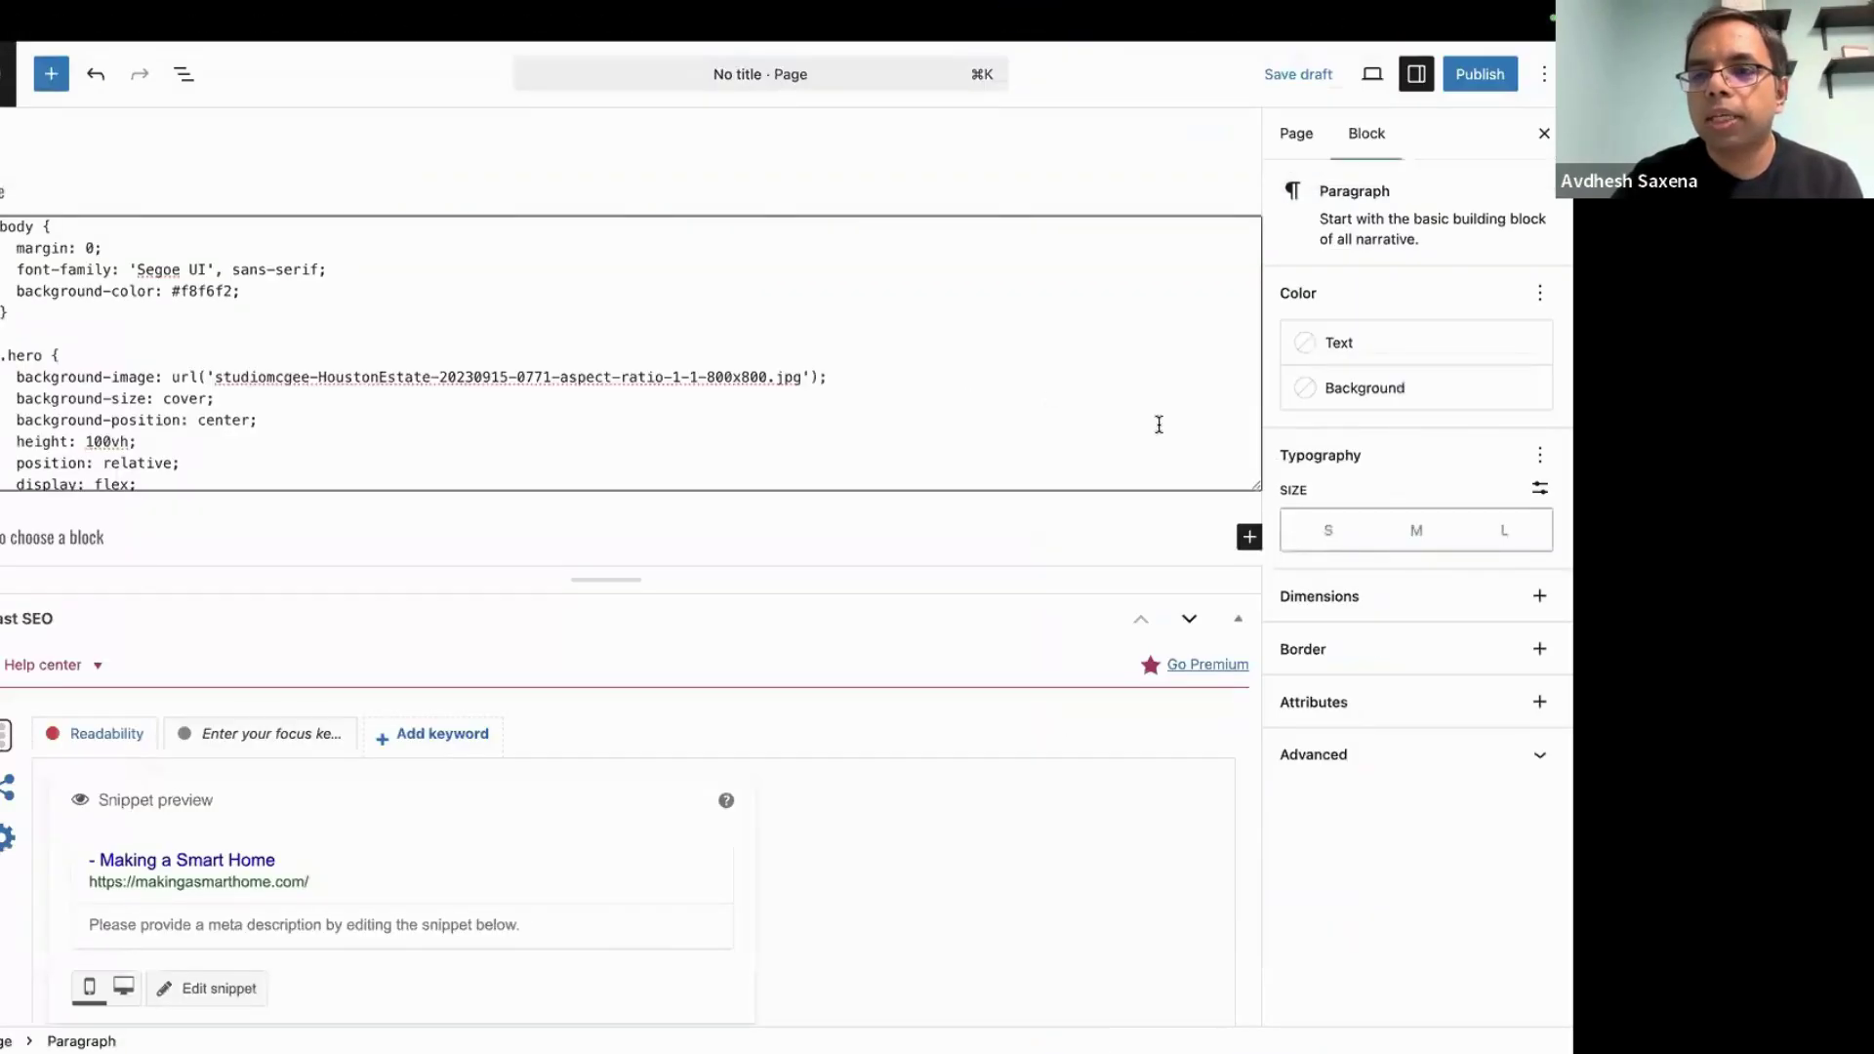
left_click(1301, 134)
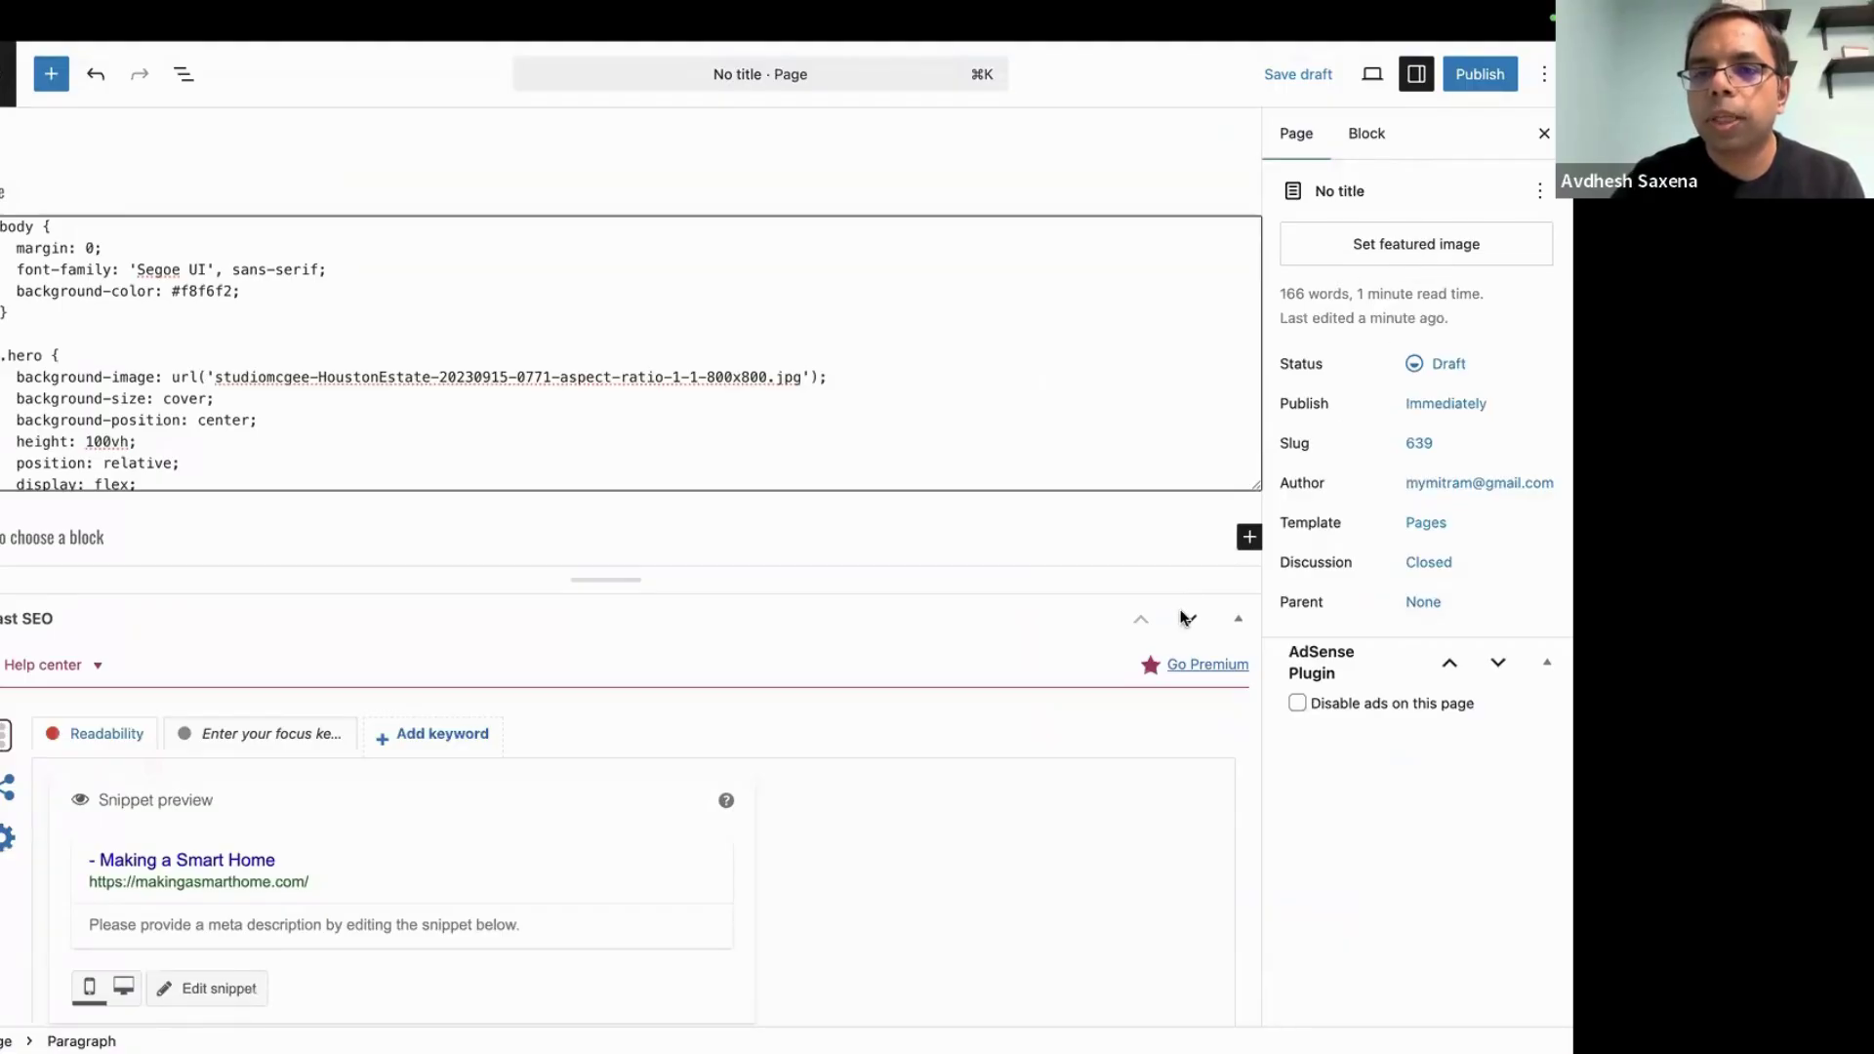
left_click(1408, 248)
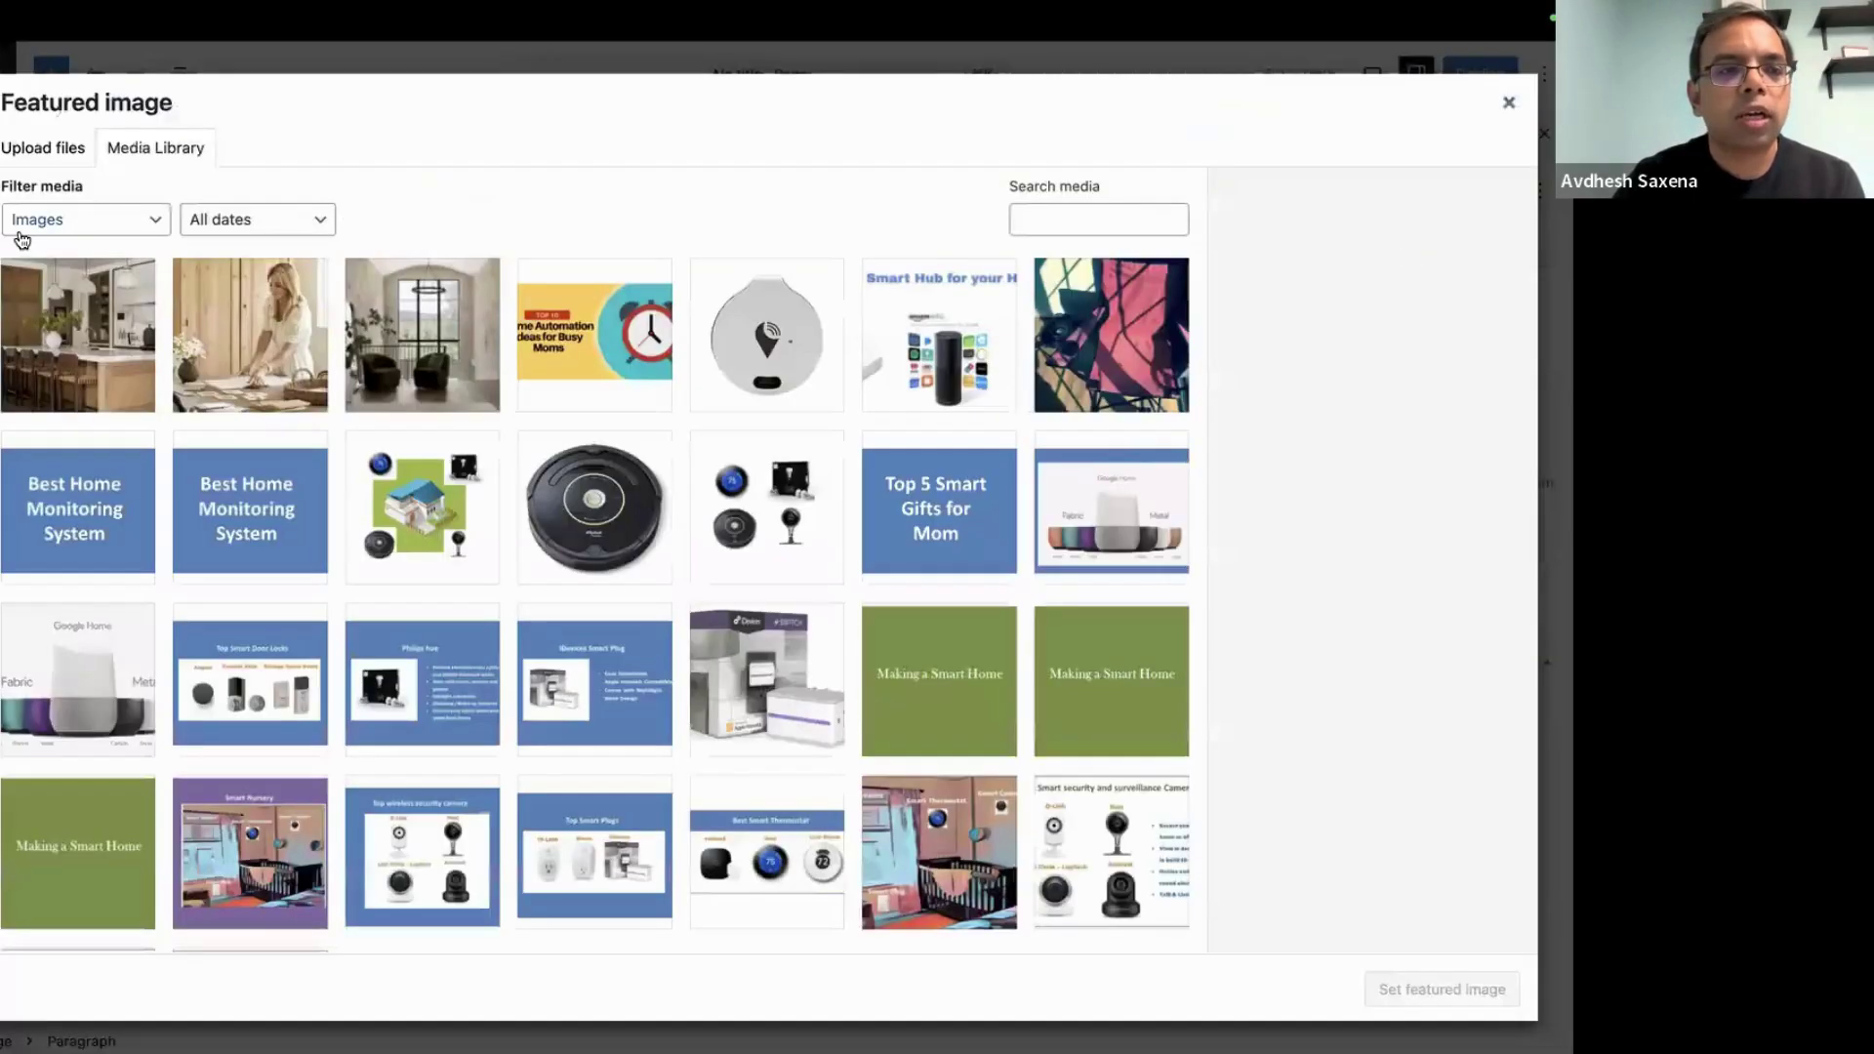
left_click(34, 152)
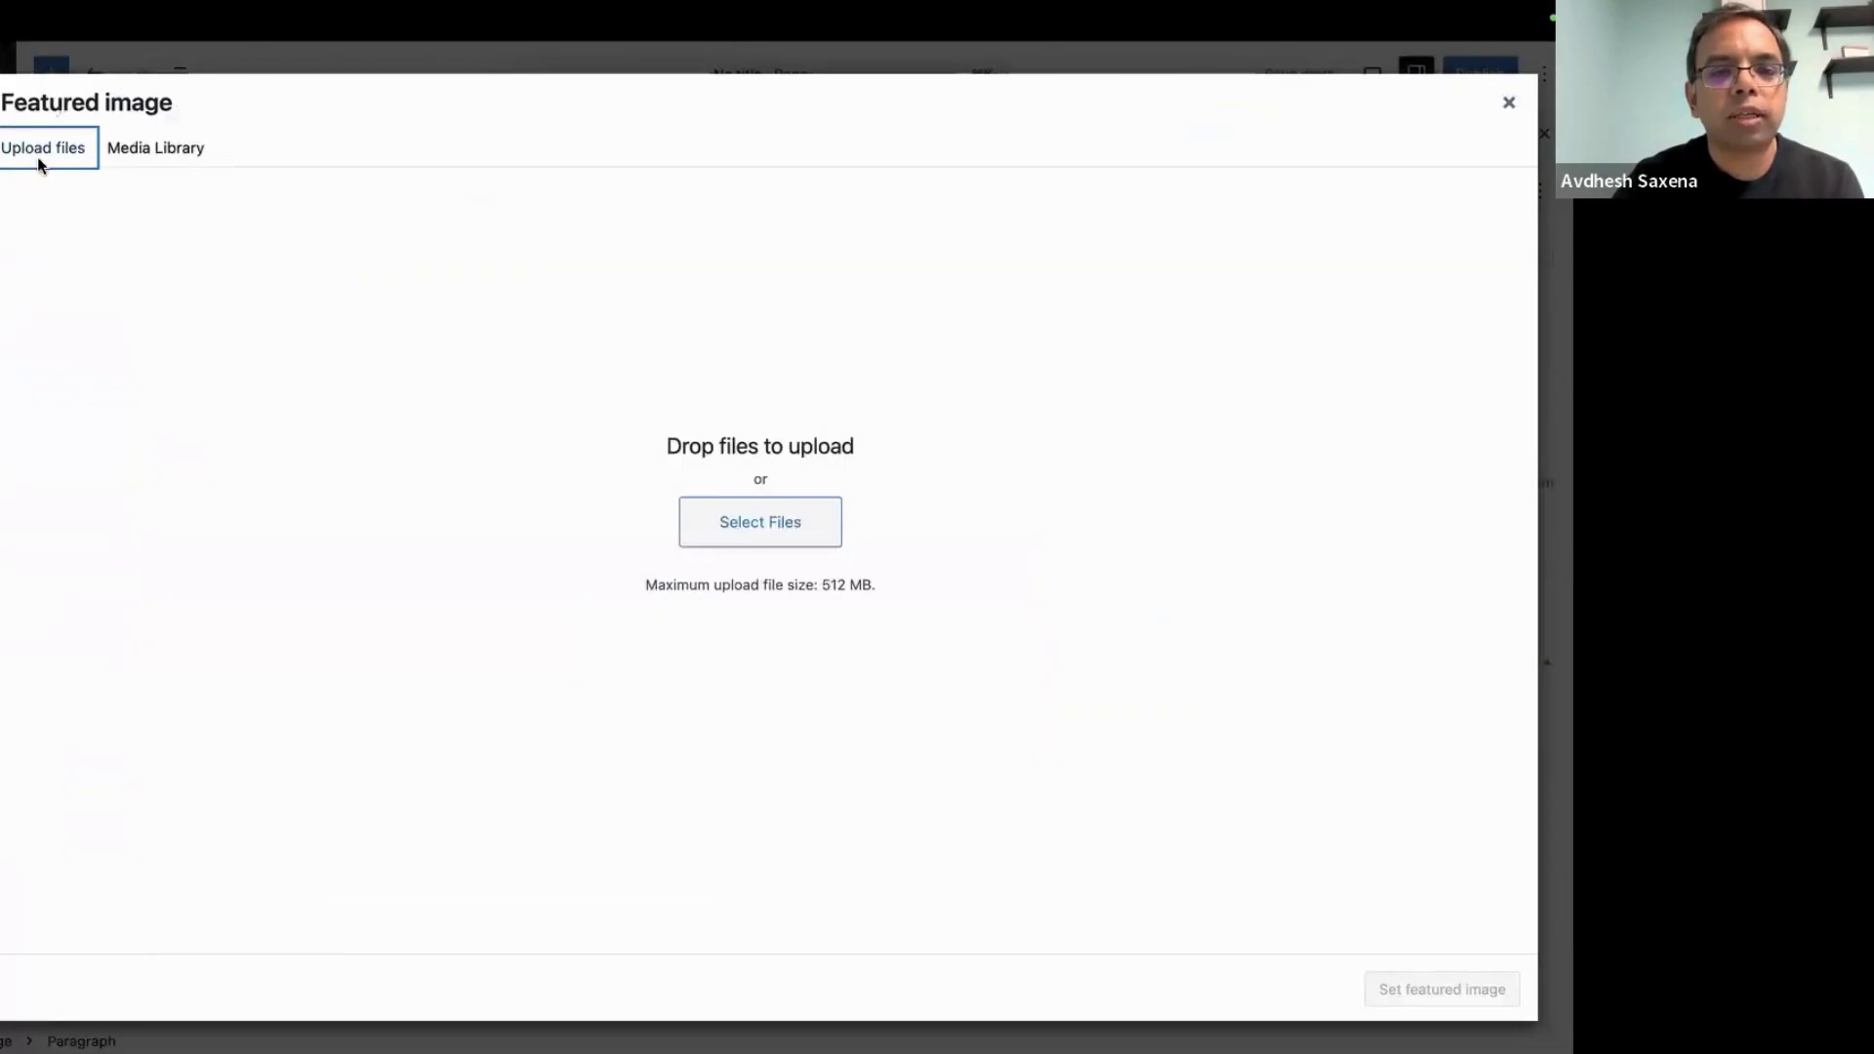
left_click(770, 518)
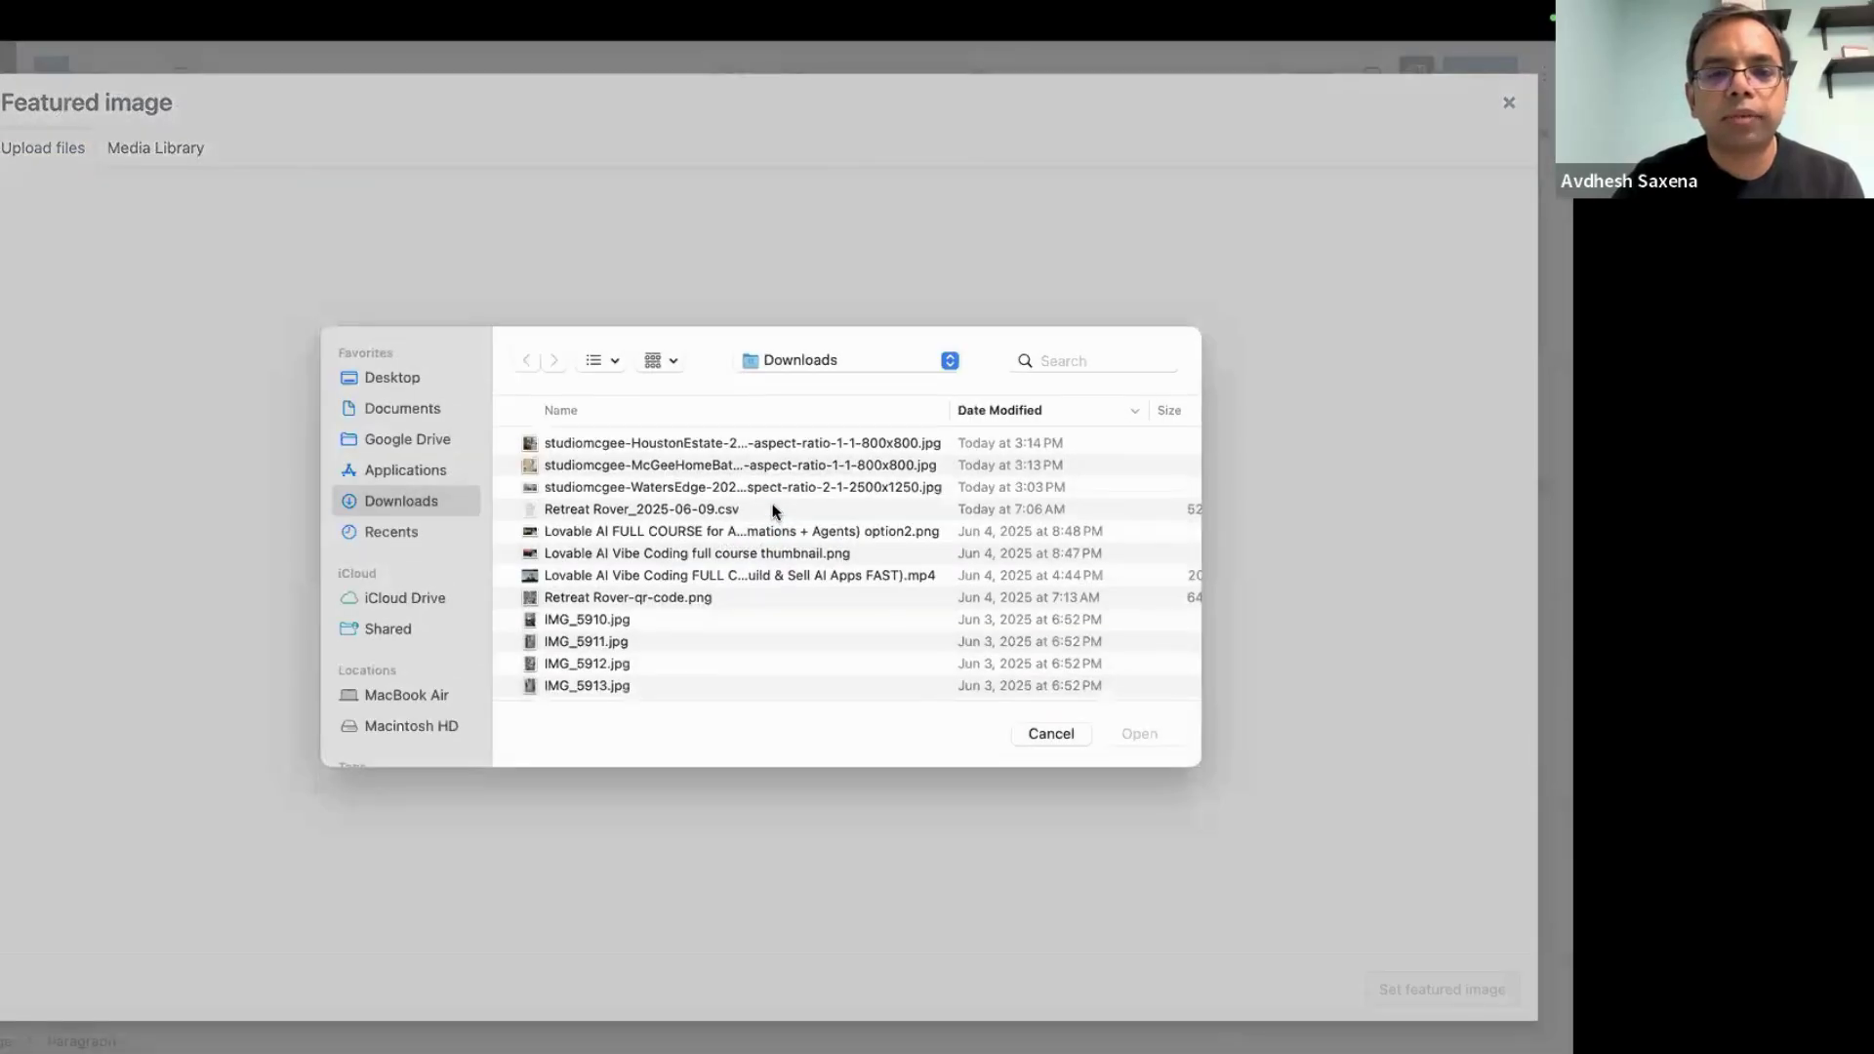
left_click(719, 486)
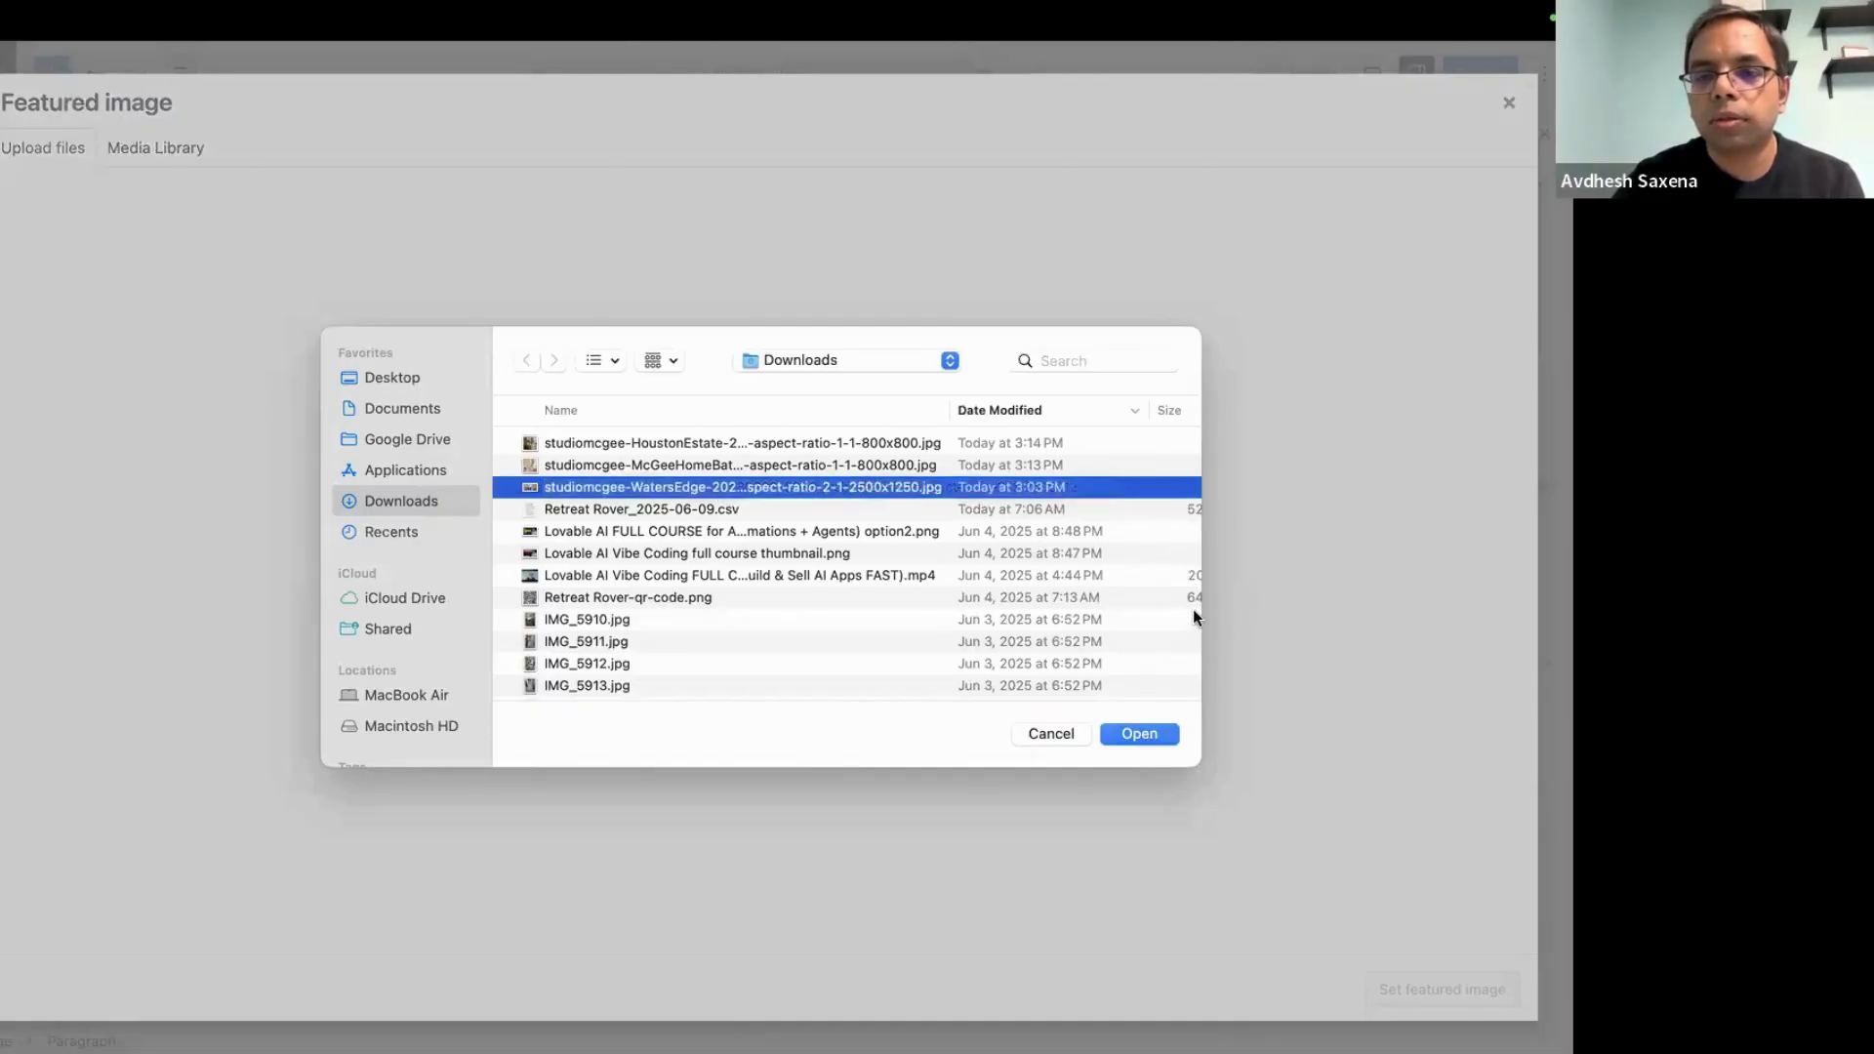
left_click(1159, 727)
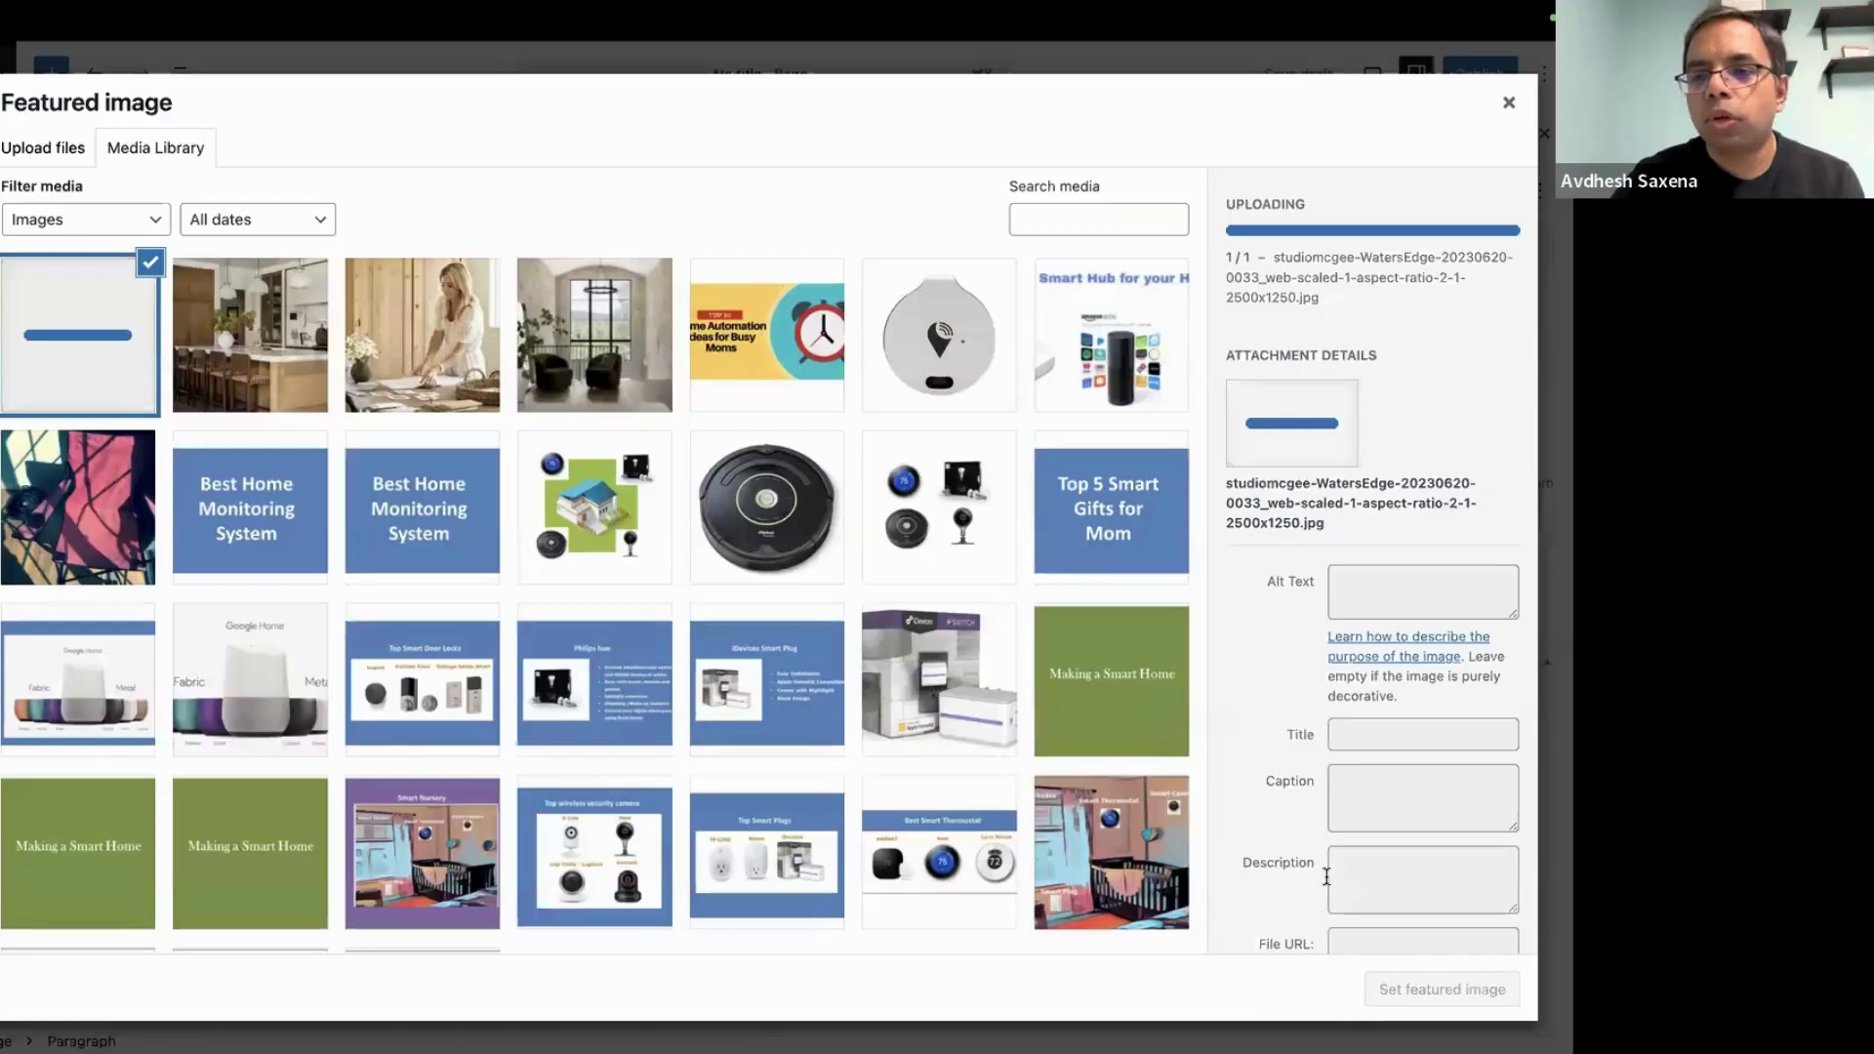
Copy the uploaded WatersEdge image's file URL and substitute it for the image file name in the hero section's background-image rule
scroll(1327, 877, "down", 2)
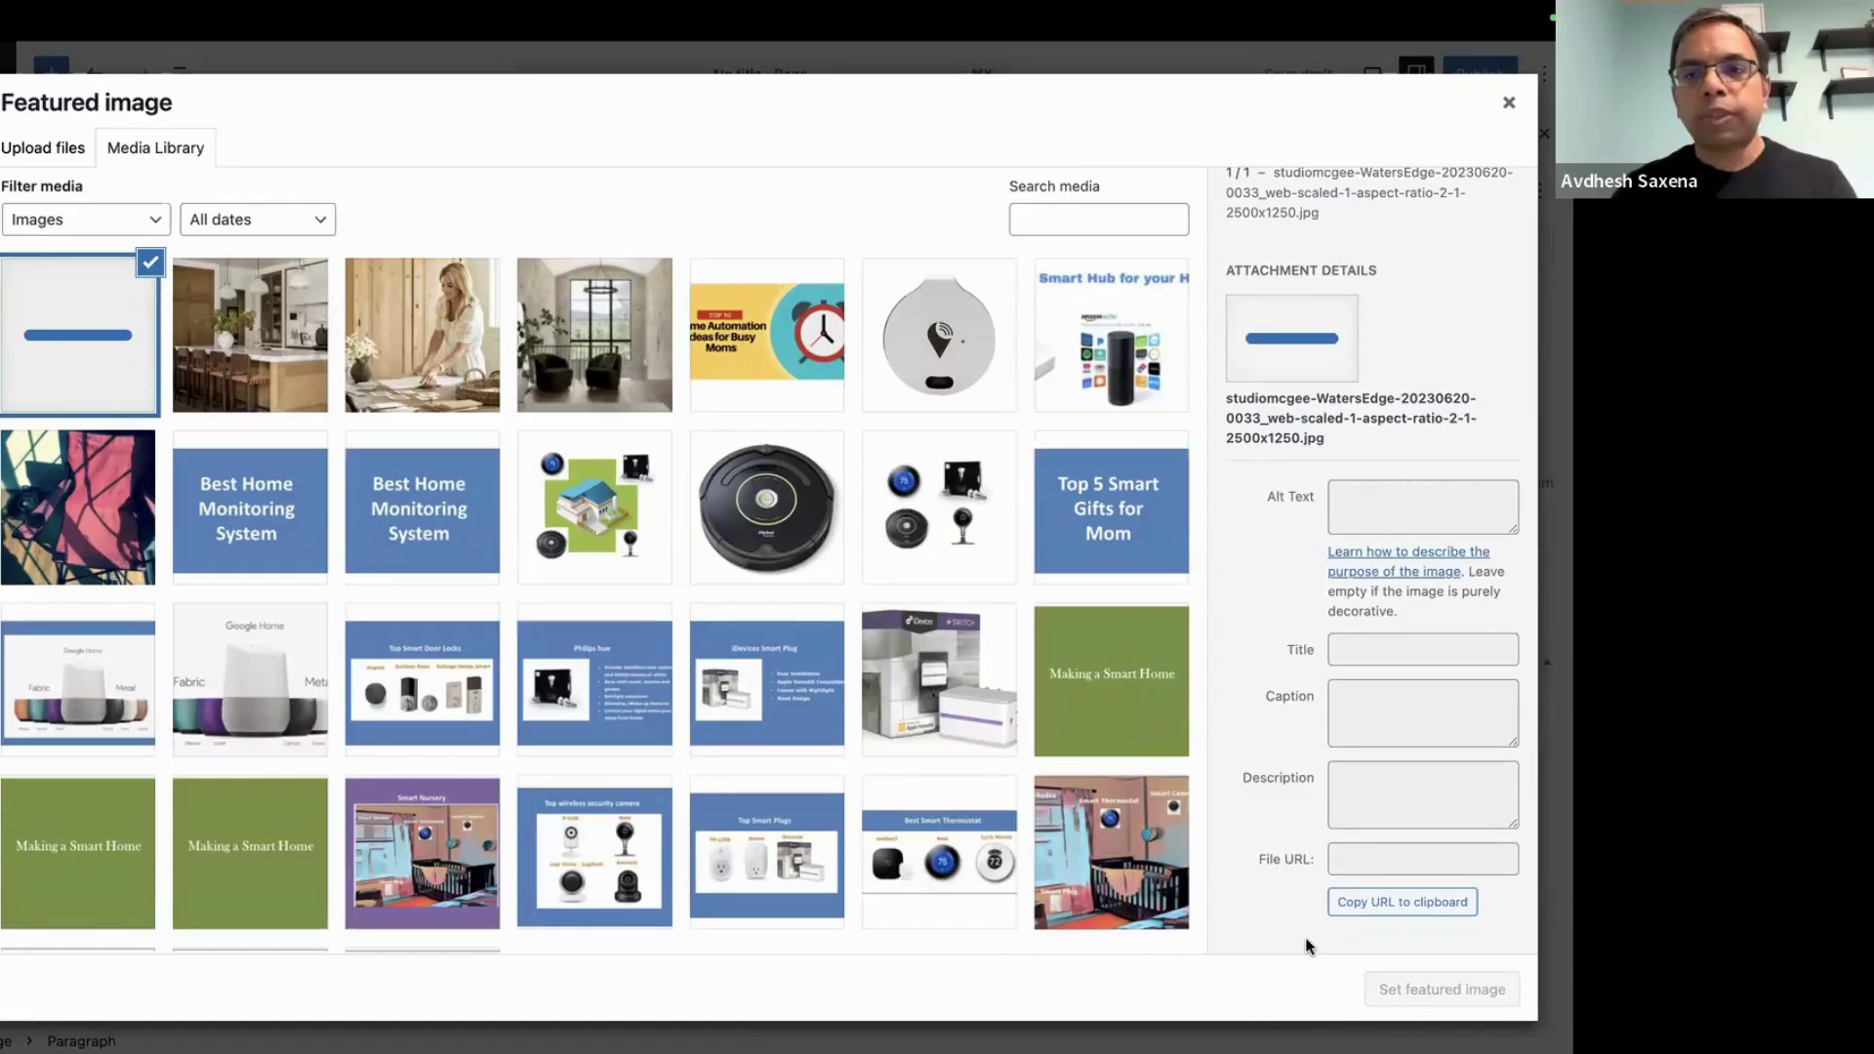
left_click(1403, 915)
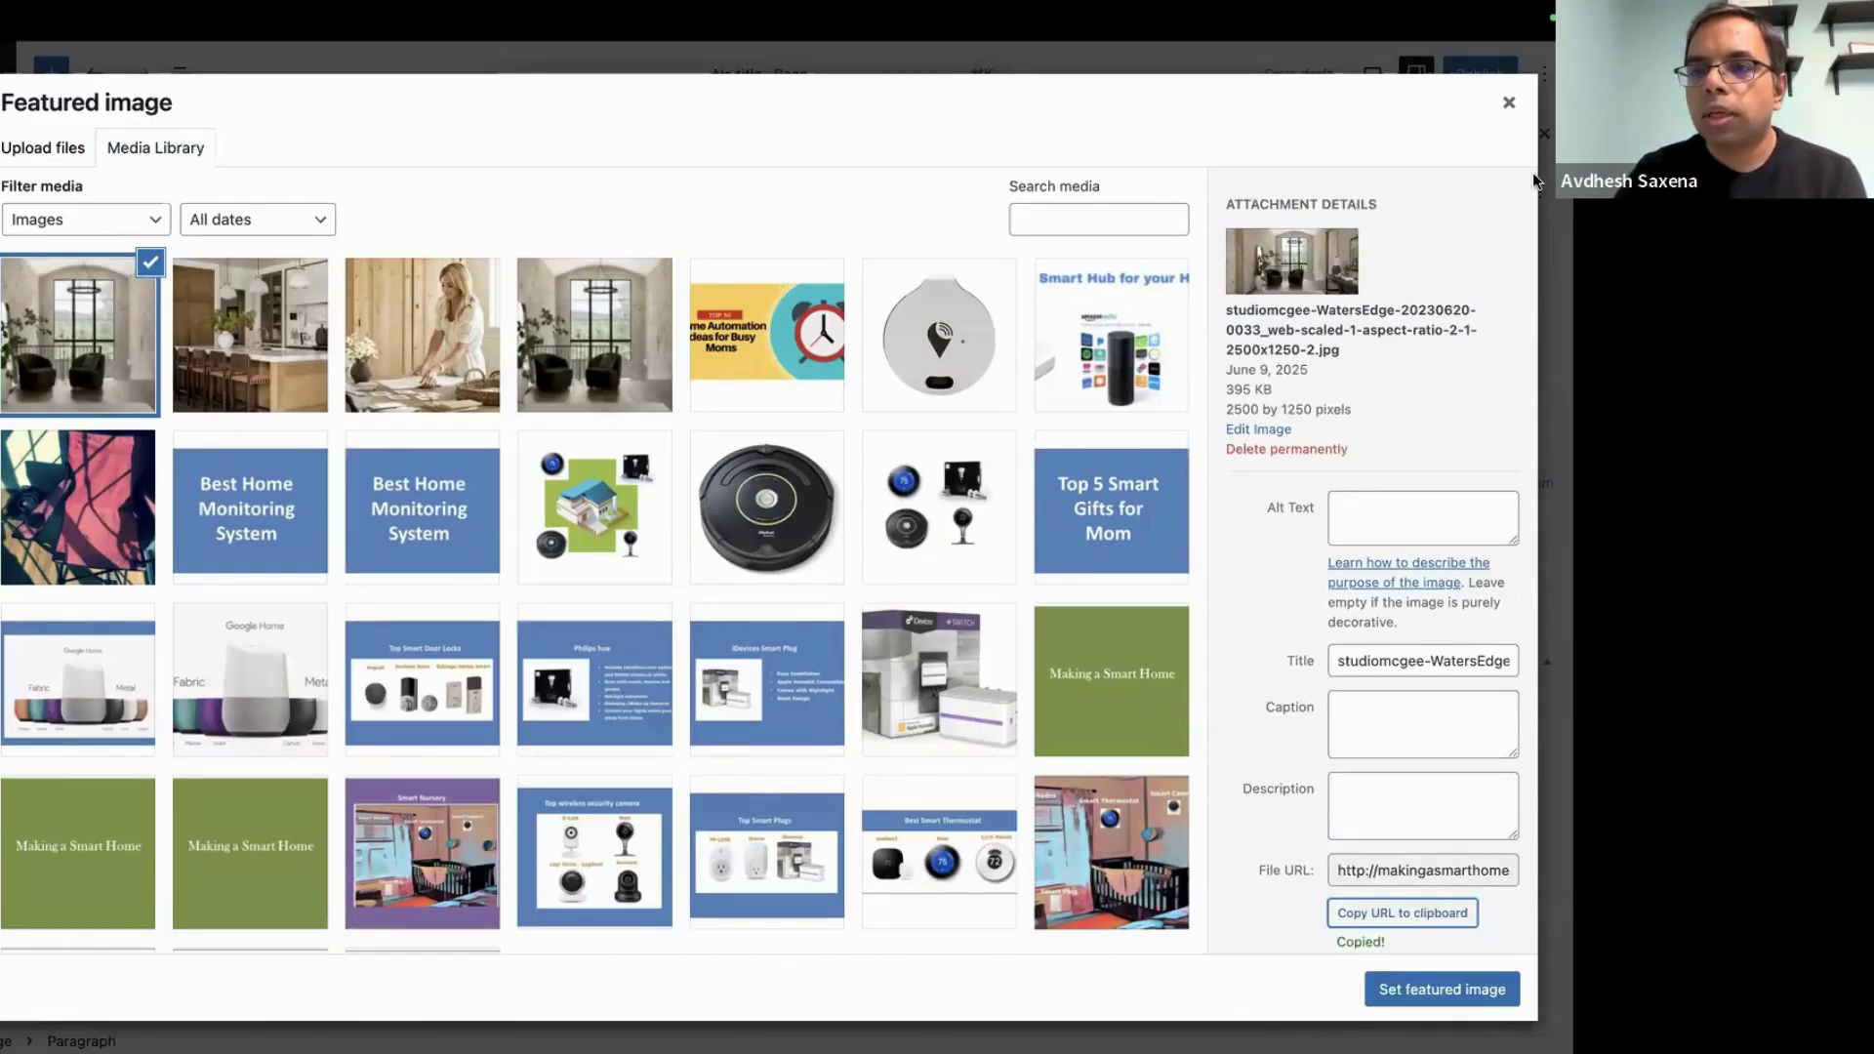
left_click(1506, 104)
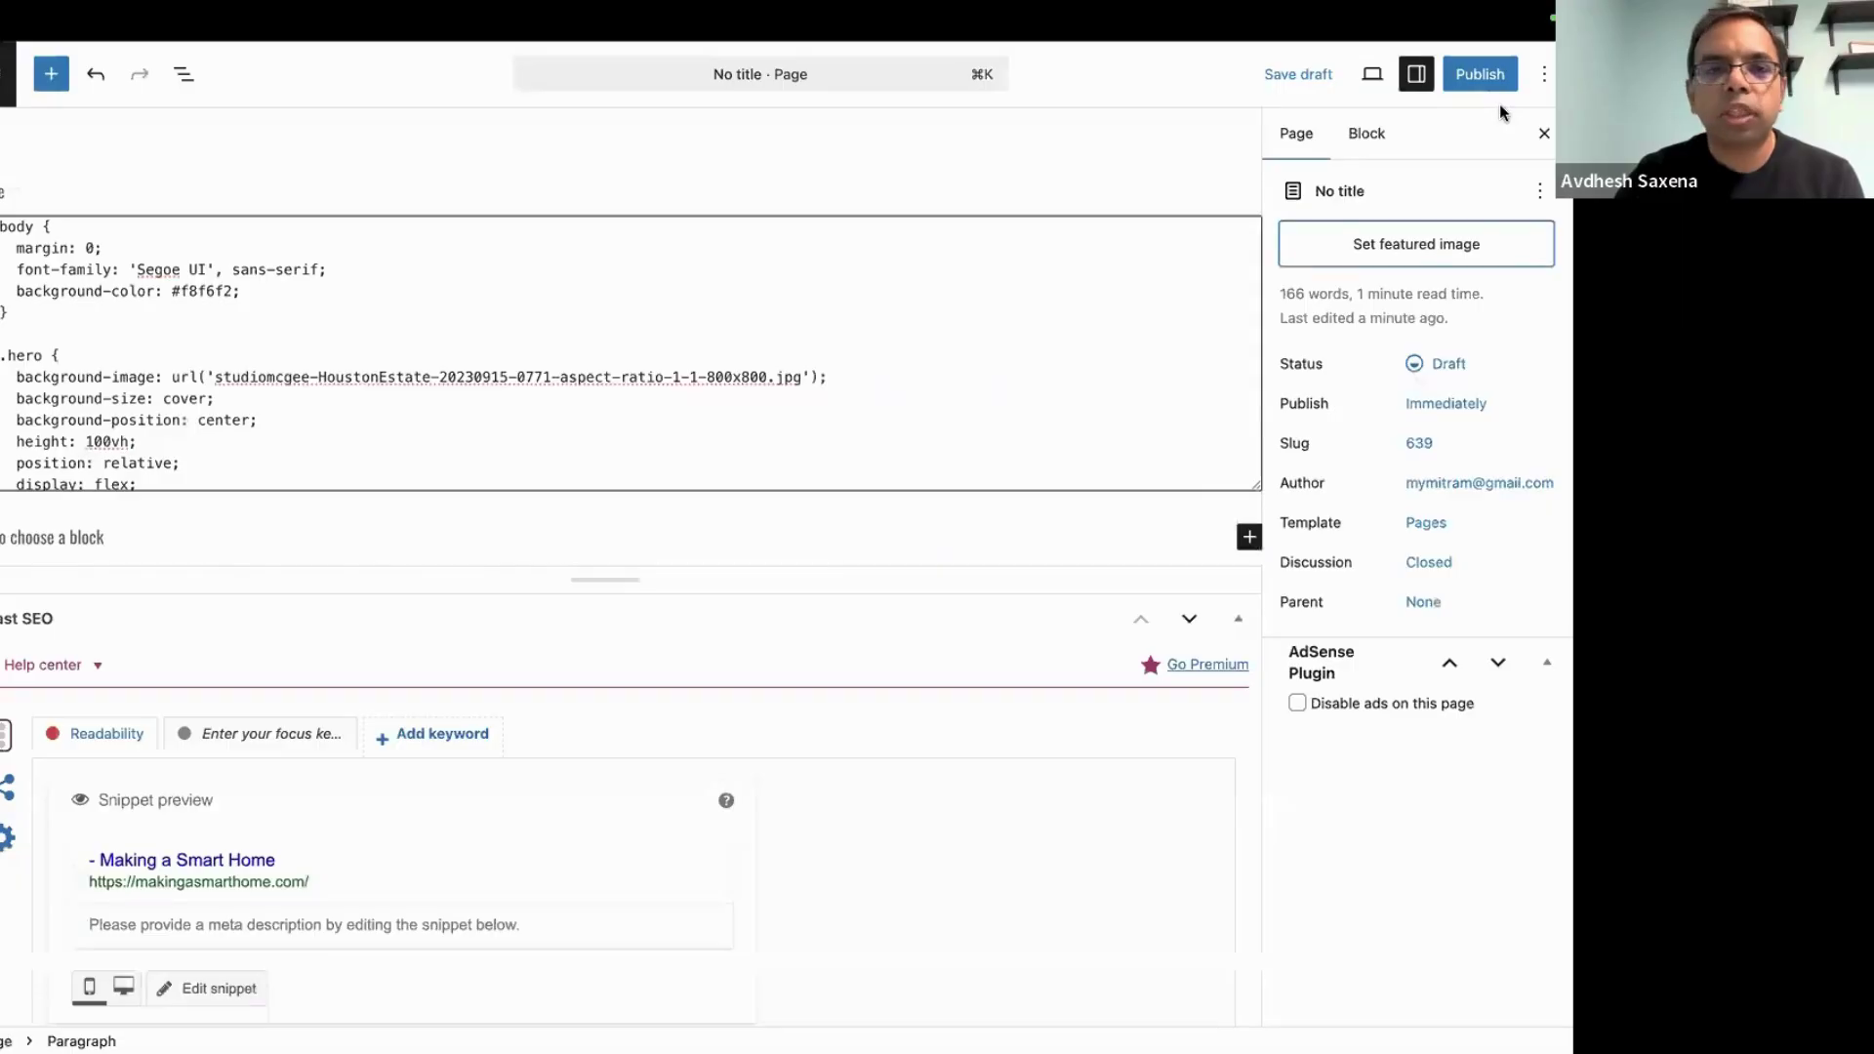
left_click(218, 376)
left_click_drag(217, 375, 804, 376)
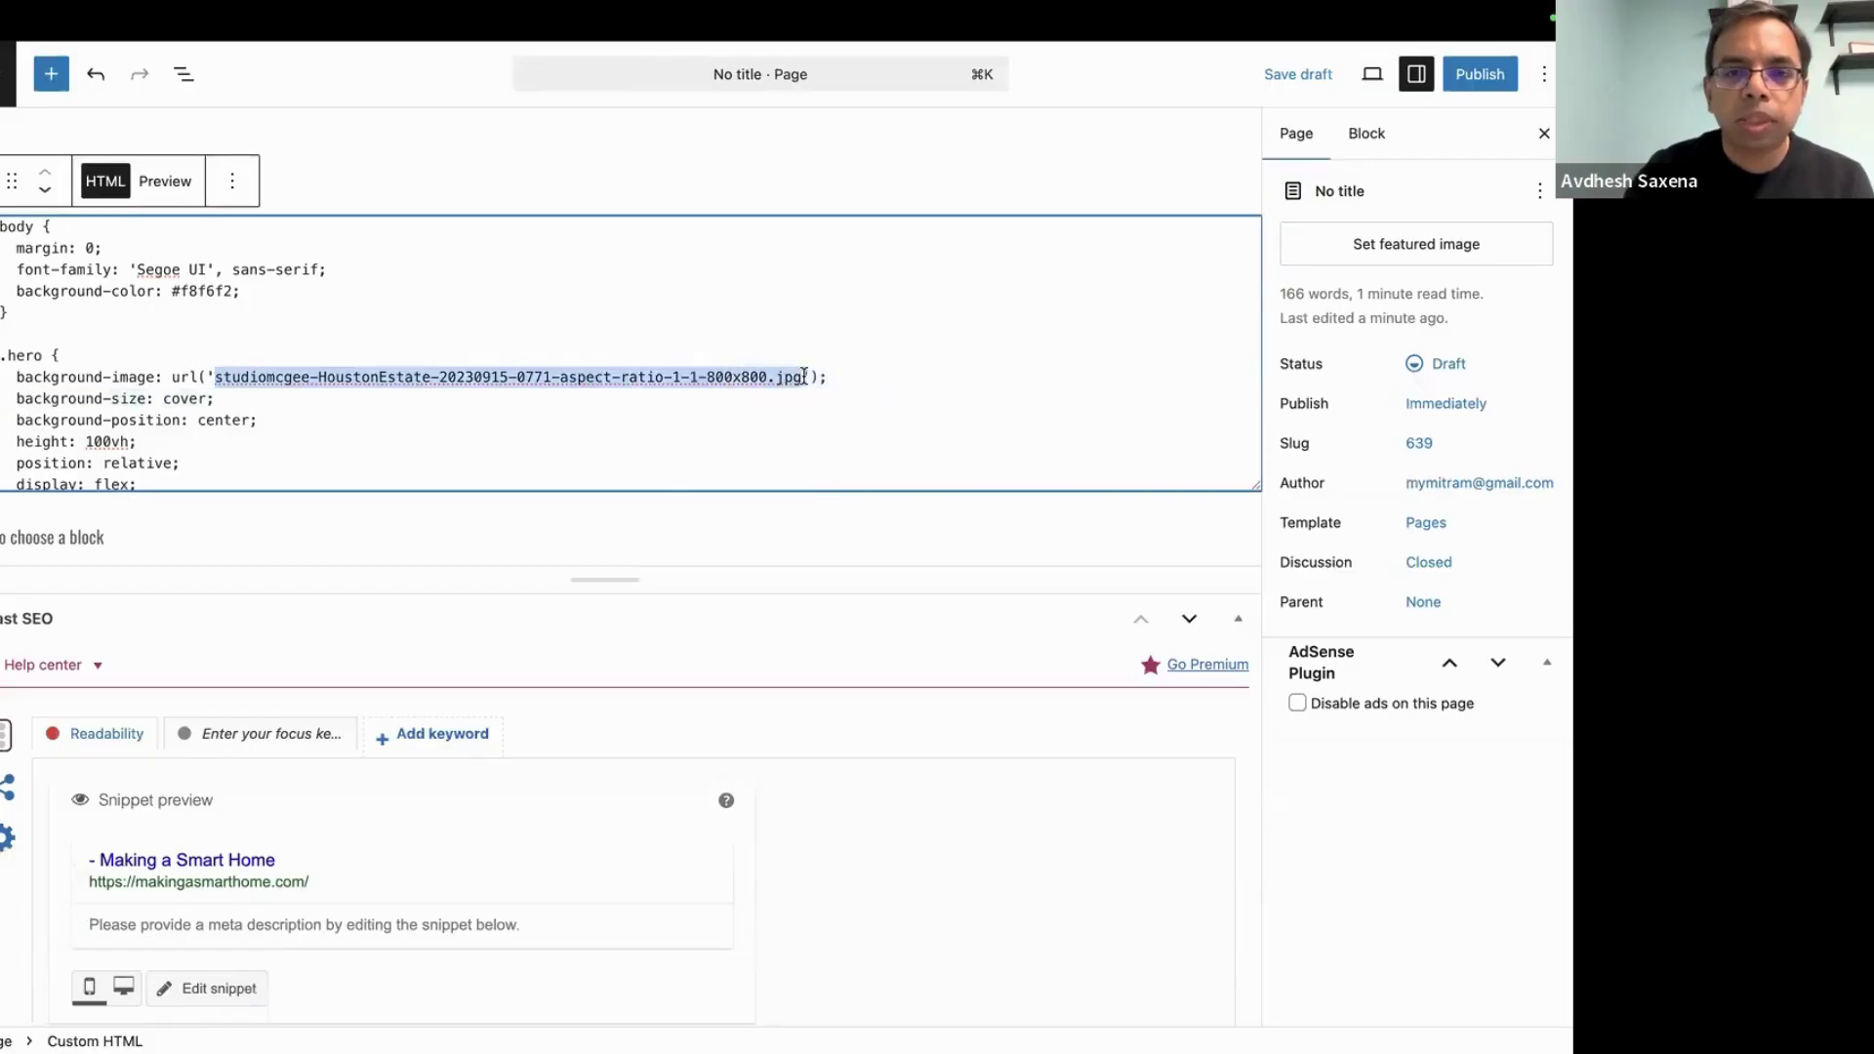
key("super+v")
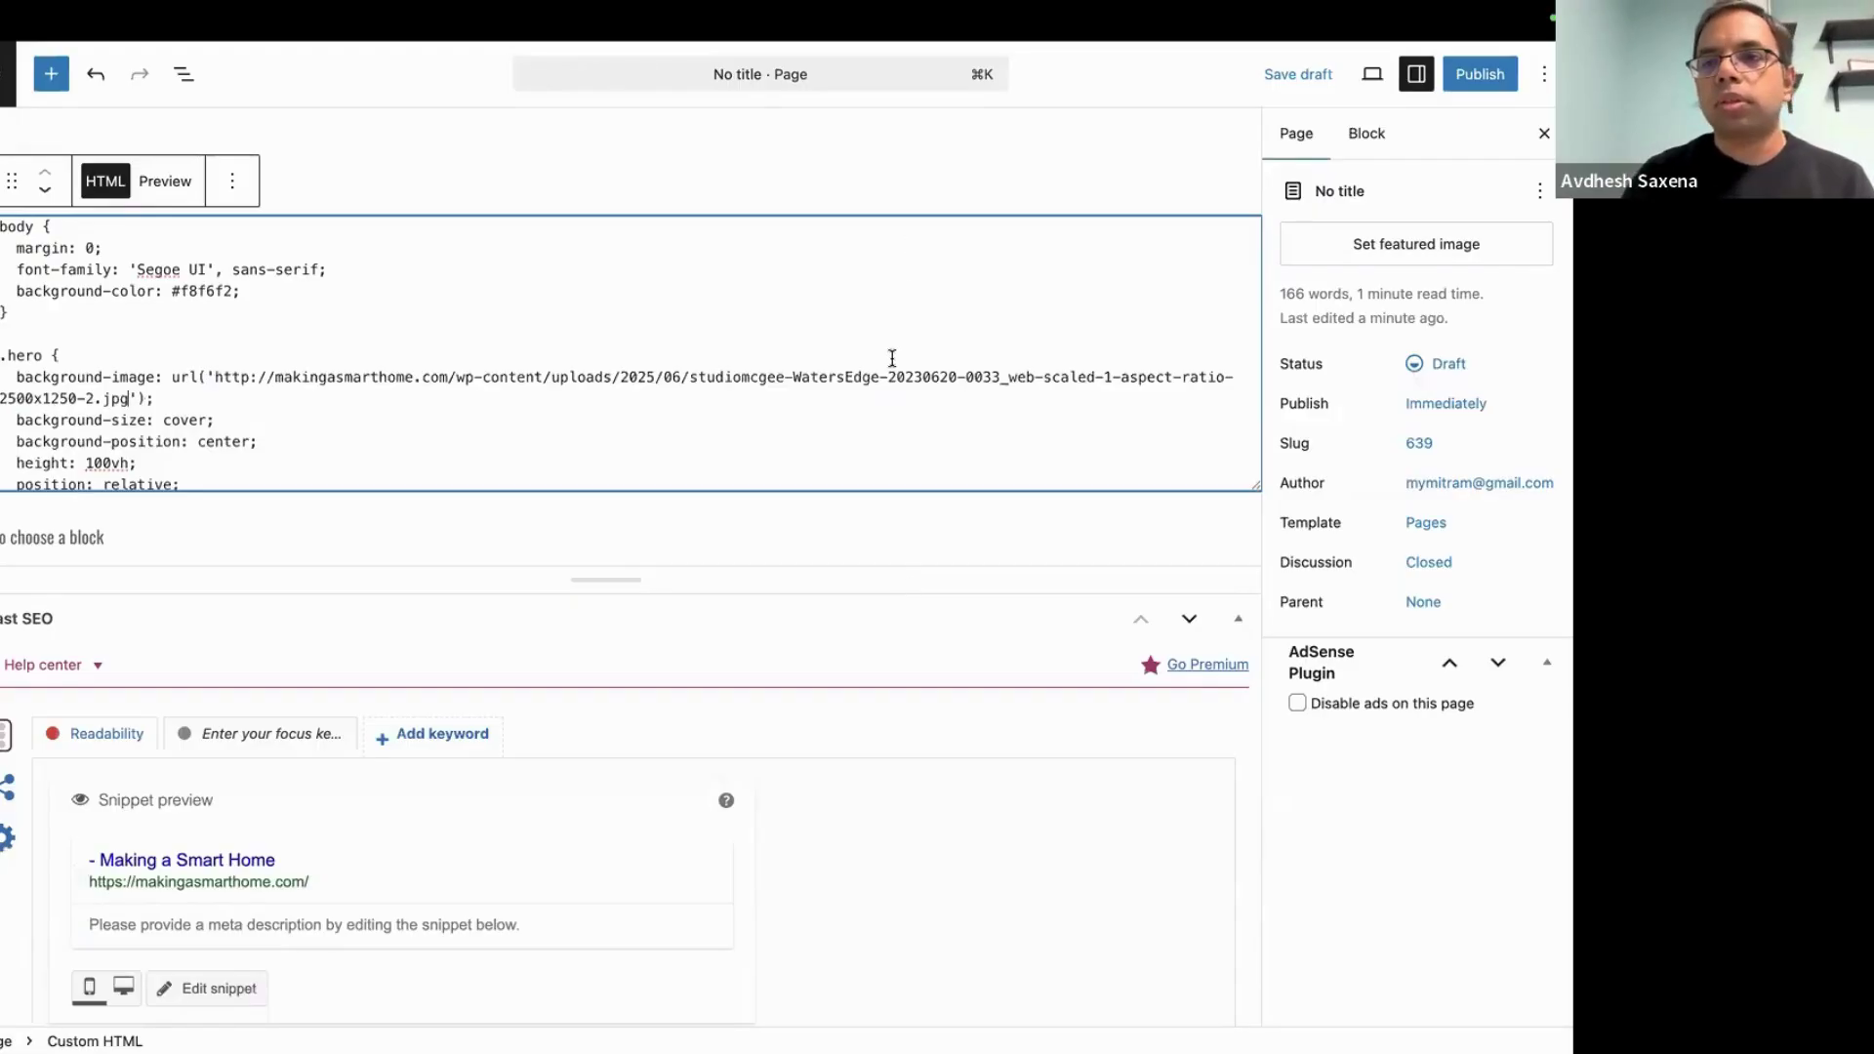
Leave the Custom HTML block and preview the page in a new tab
scroll(892, 358, "up", 3)
left_click(863, 178)
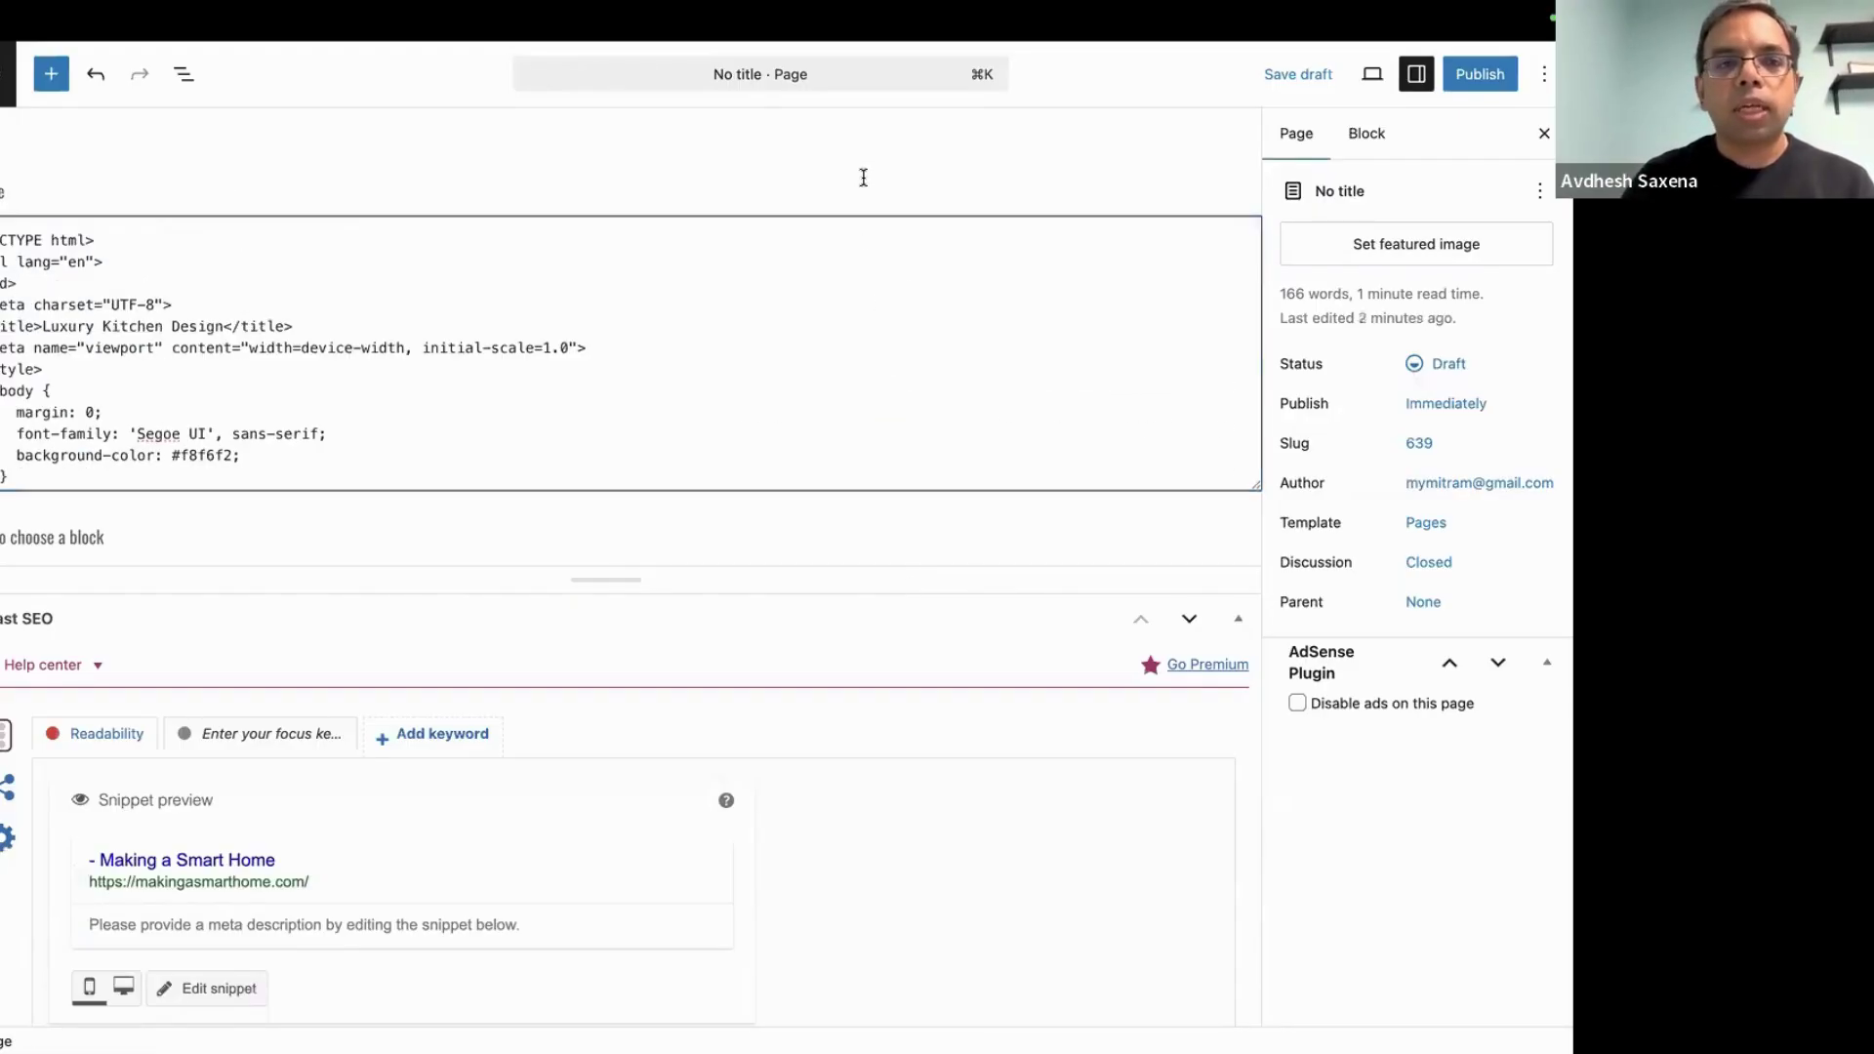
left_click(1372, 78)
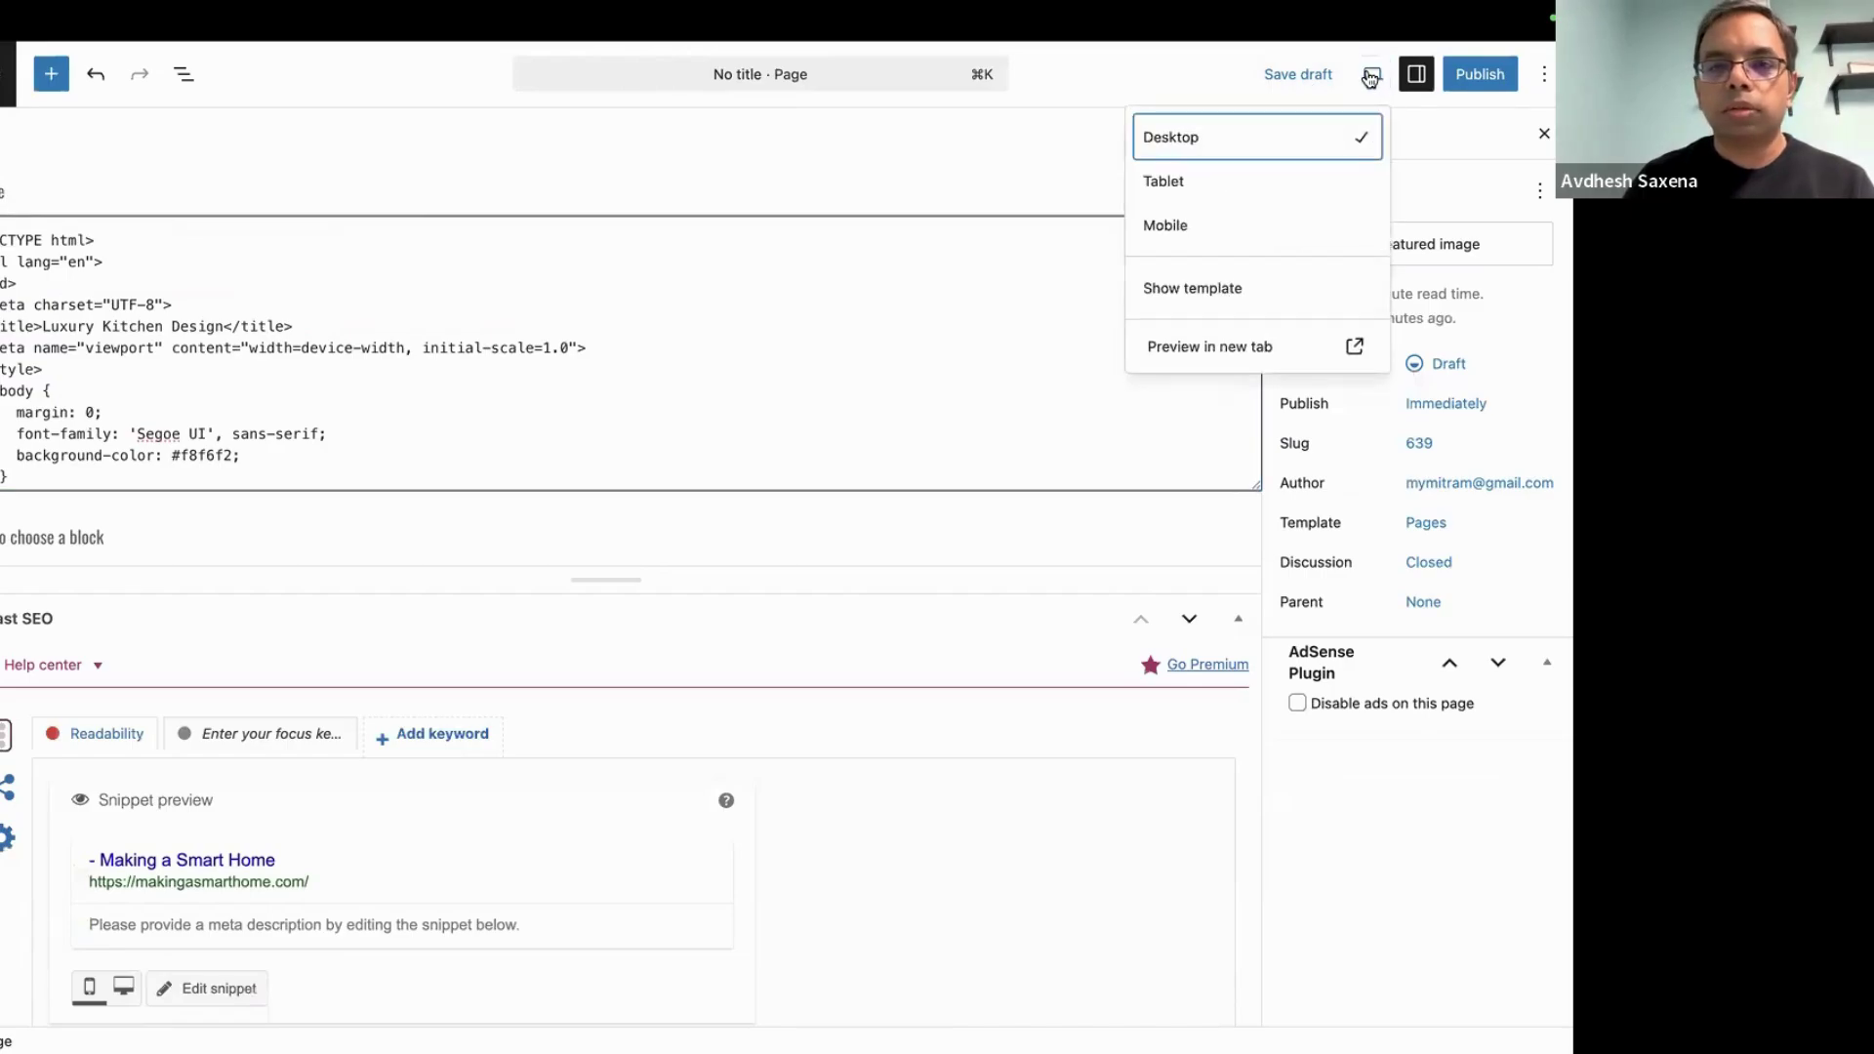
left_click(1357, 348)
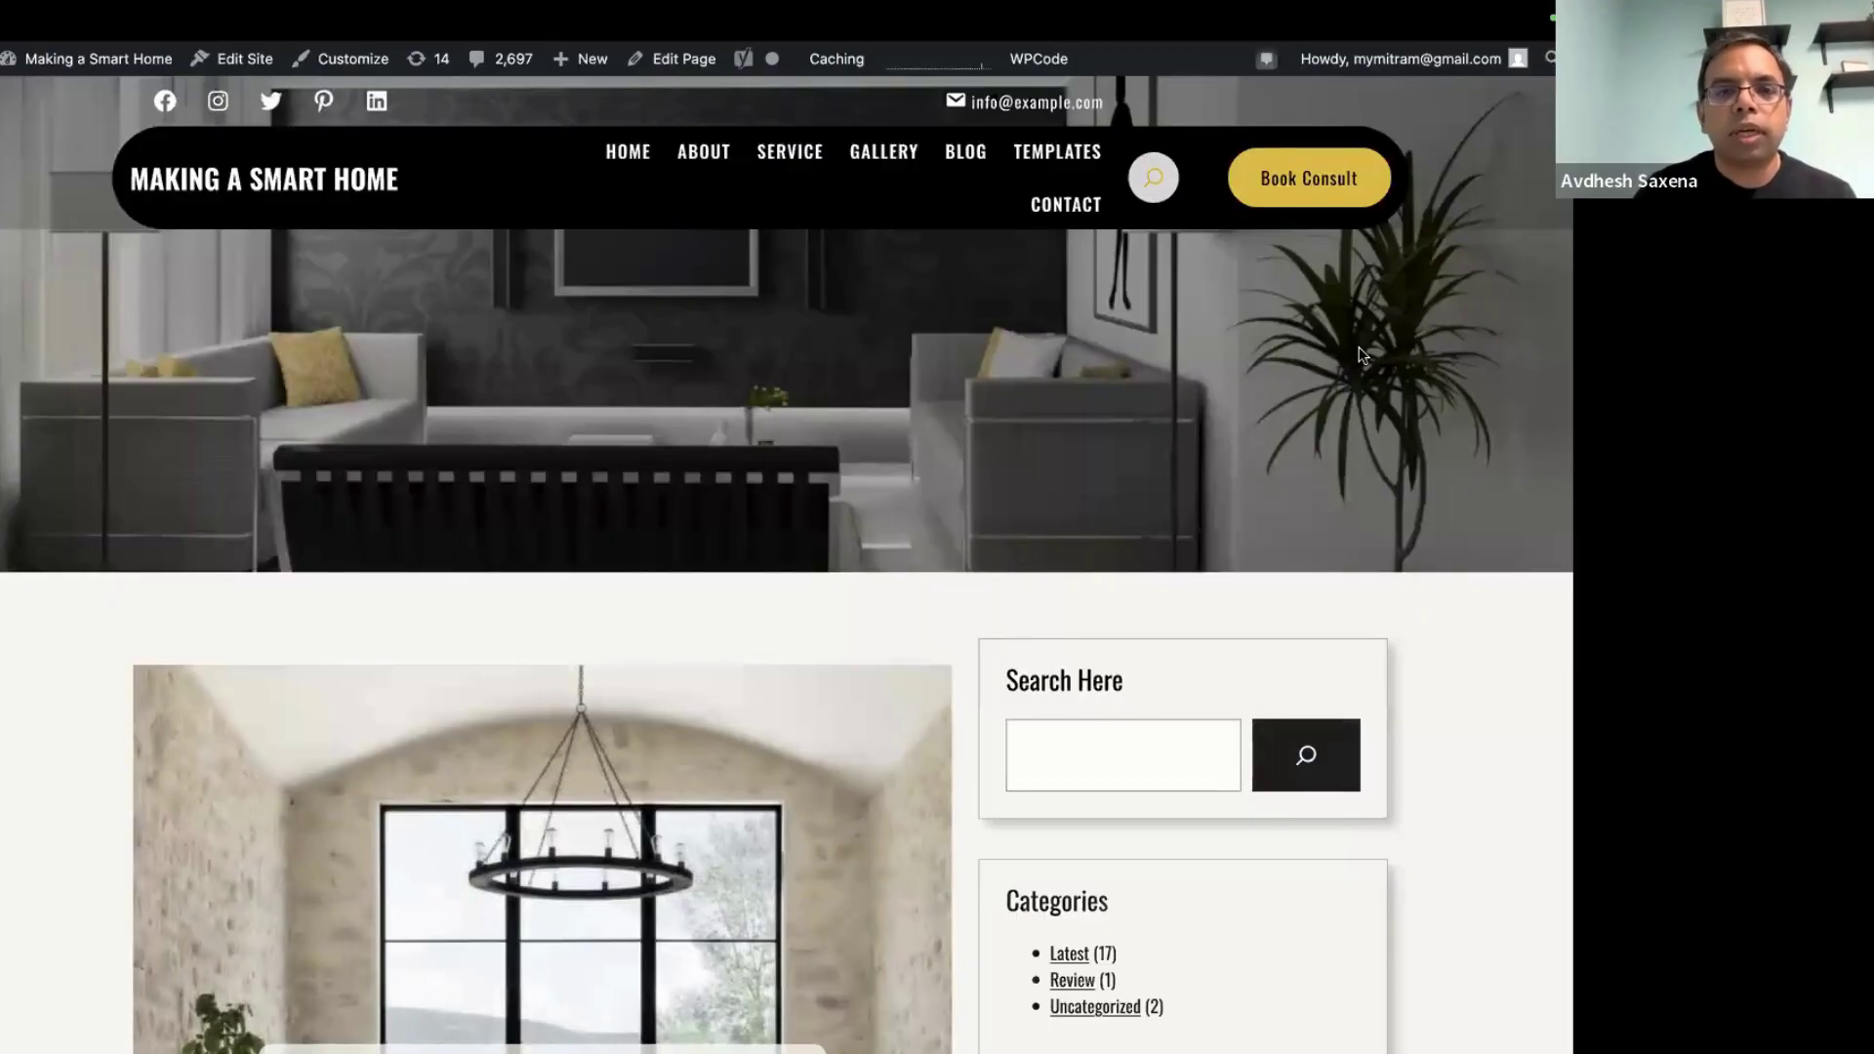
Examine the previewed page from header to footer, including the hero image, the About This Design section and the sidebar blocks
scroll(572, 486, "down", 5)
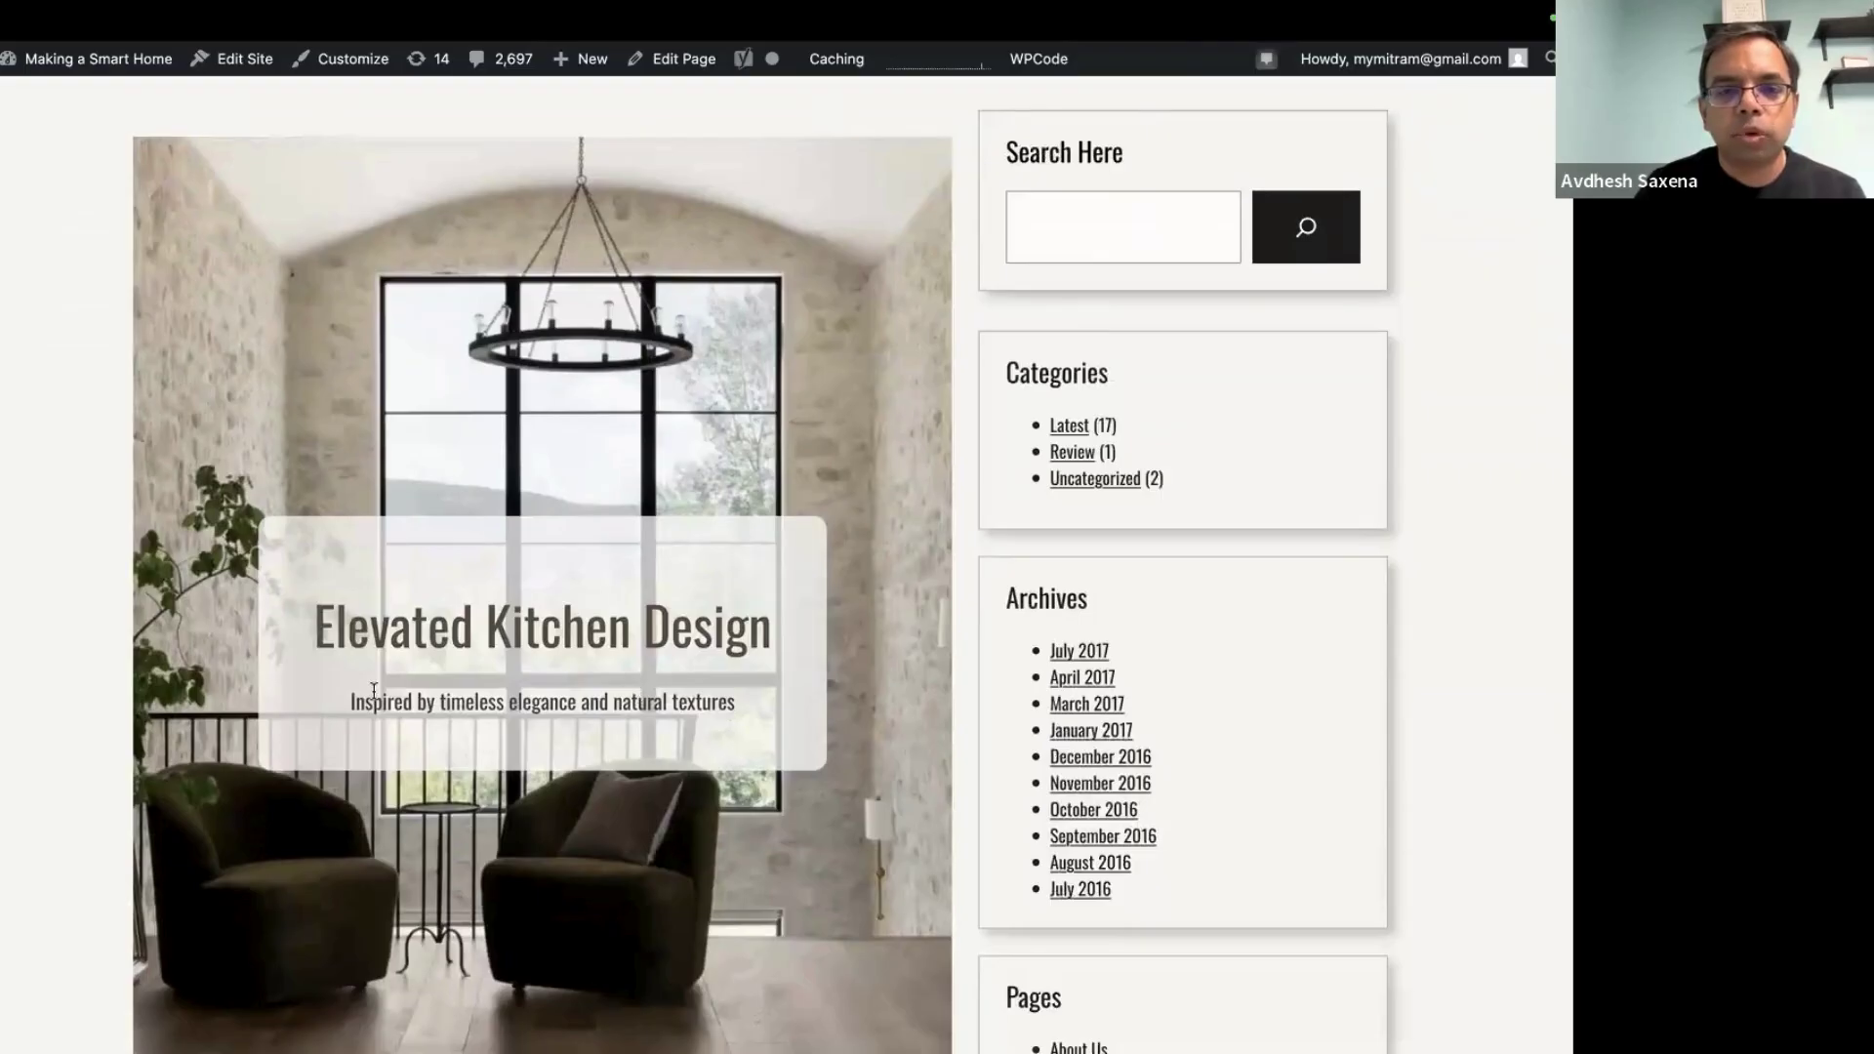
scroll(374, 690, "down", 4)
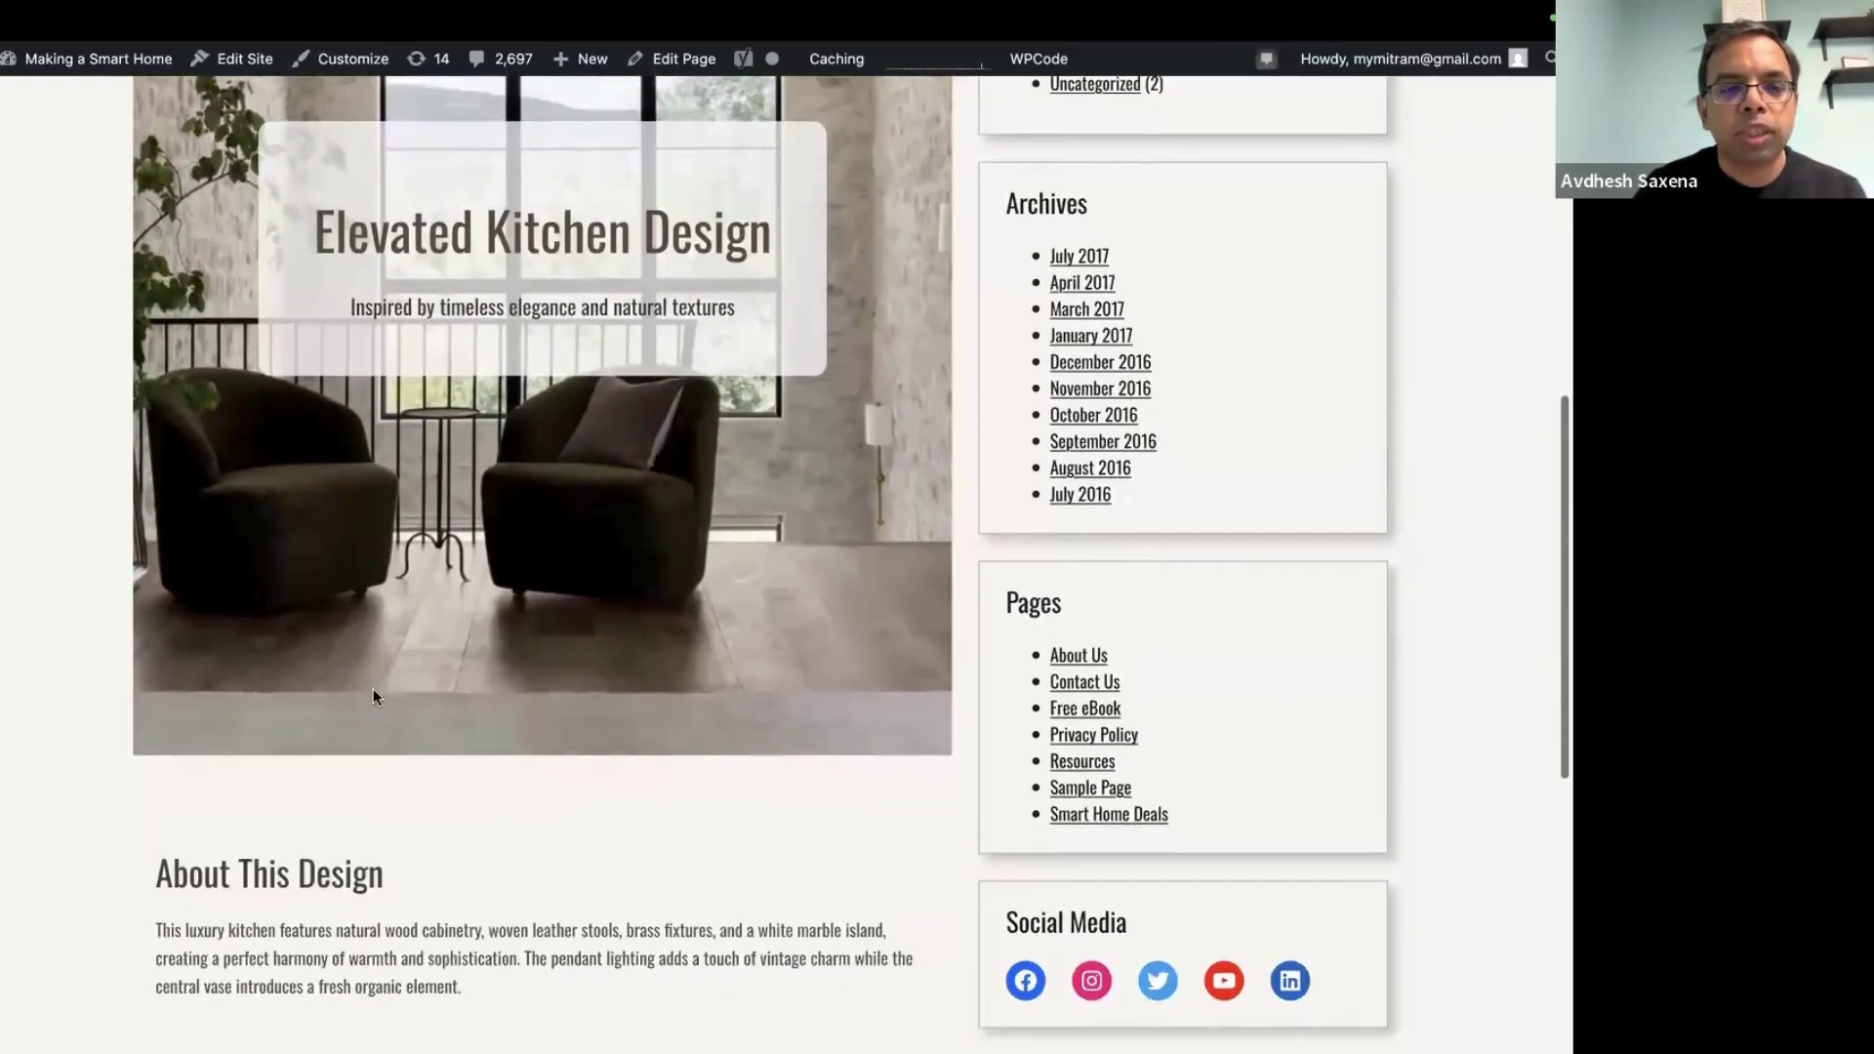
scroll(373, 688, "down", 5)
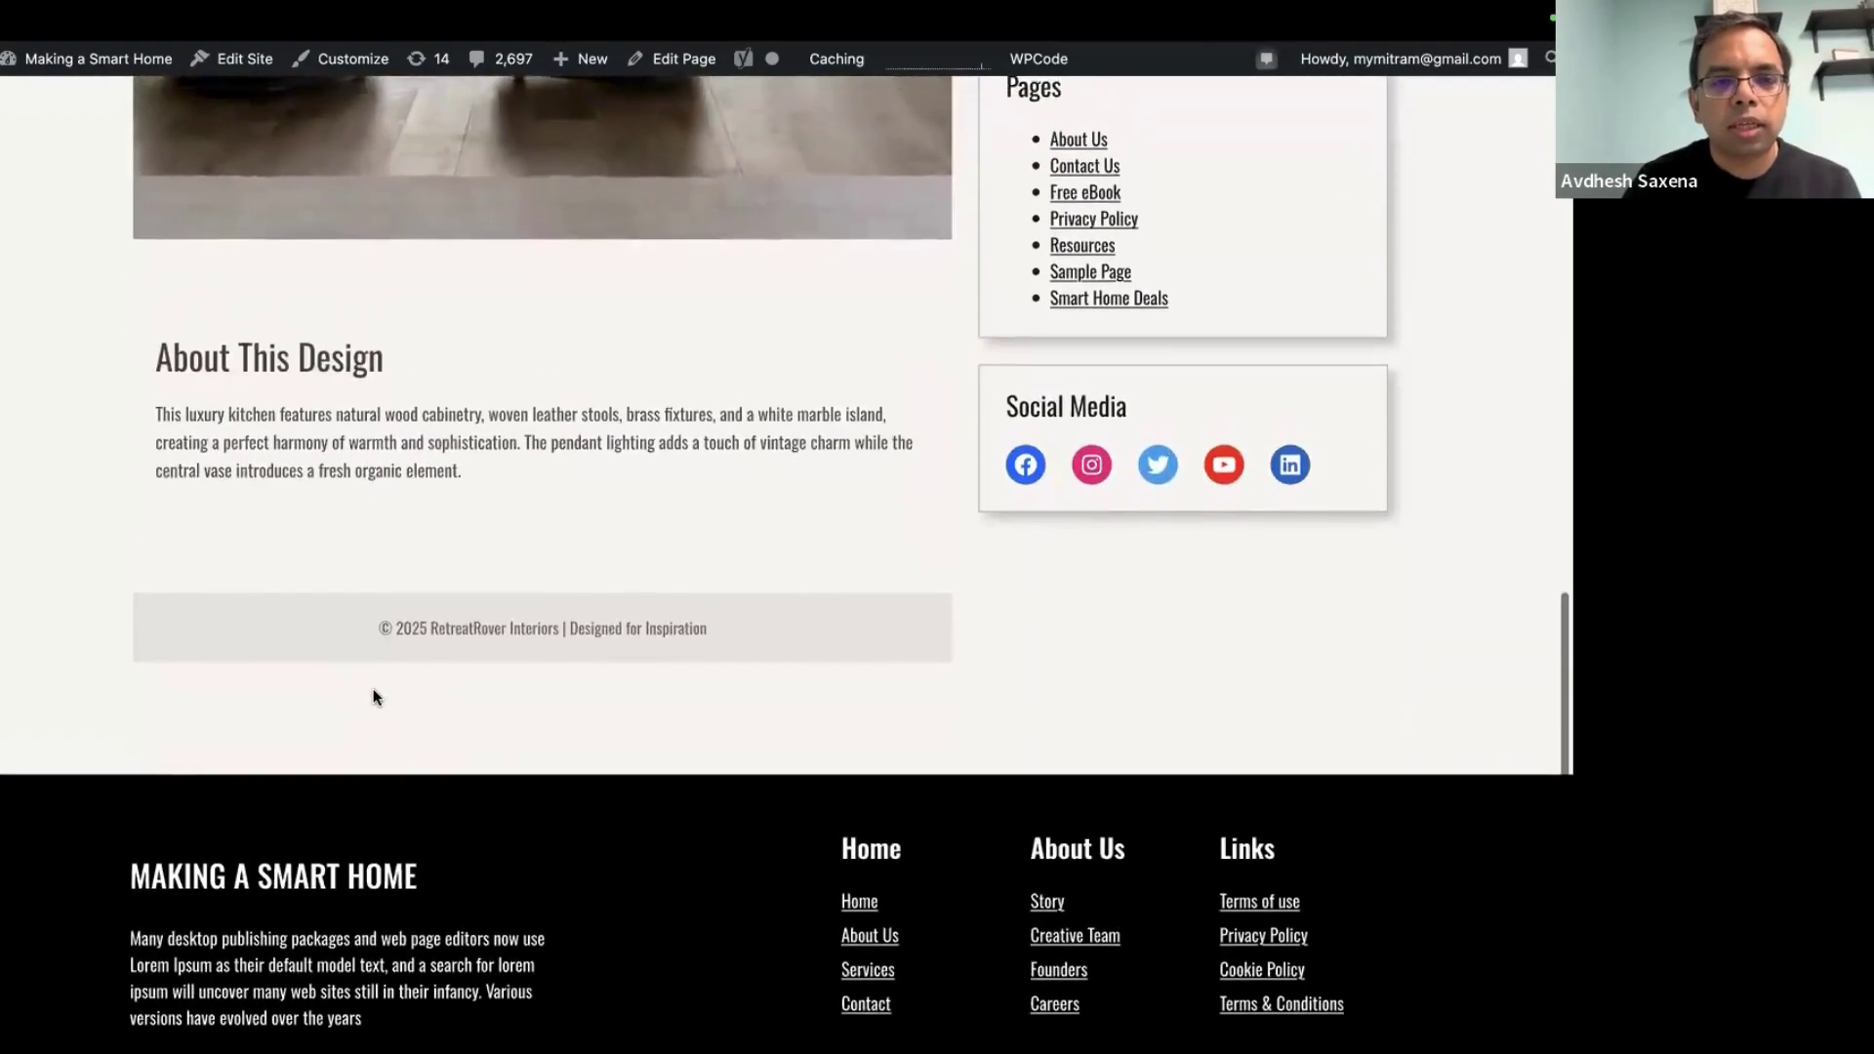
scroll(373, 689, "up", 8)
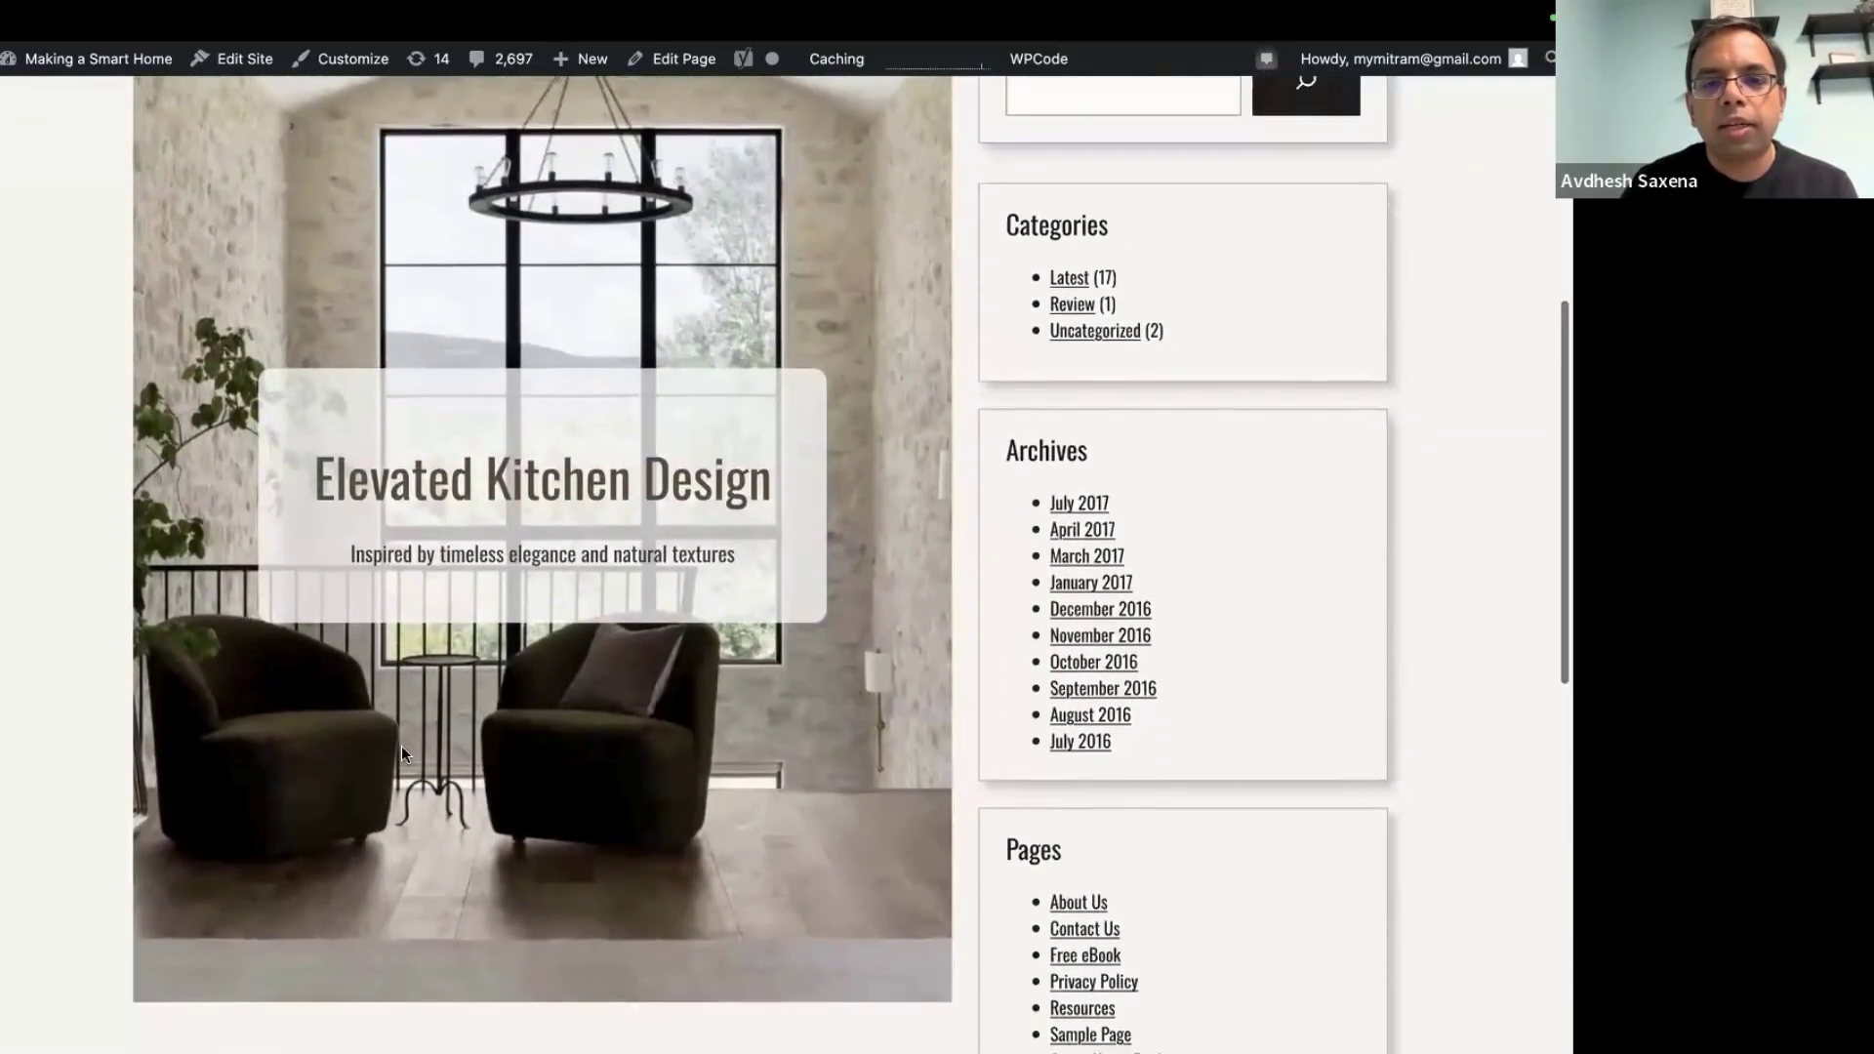
scroll(401, 746, "down", 5)
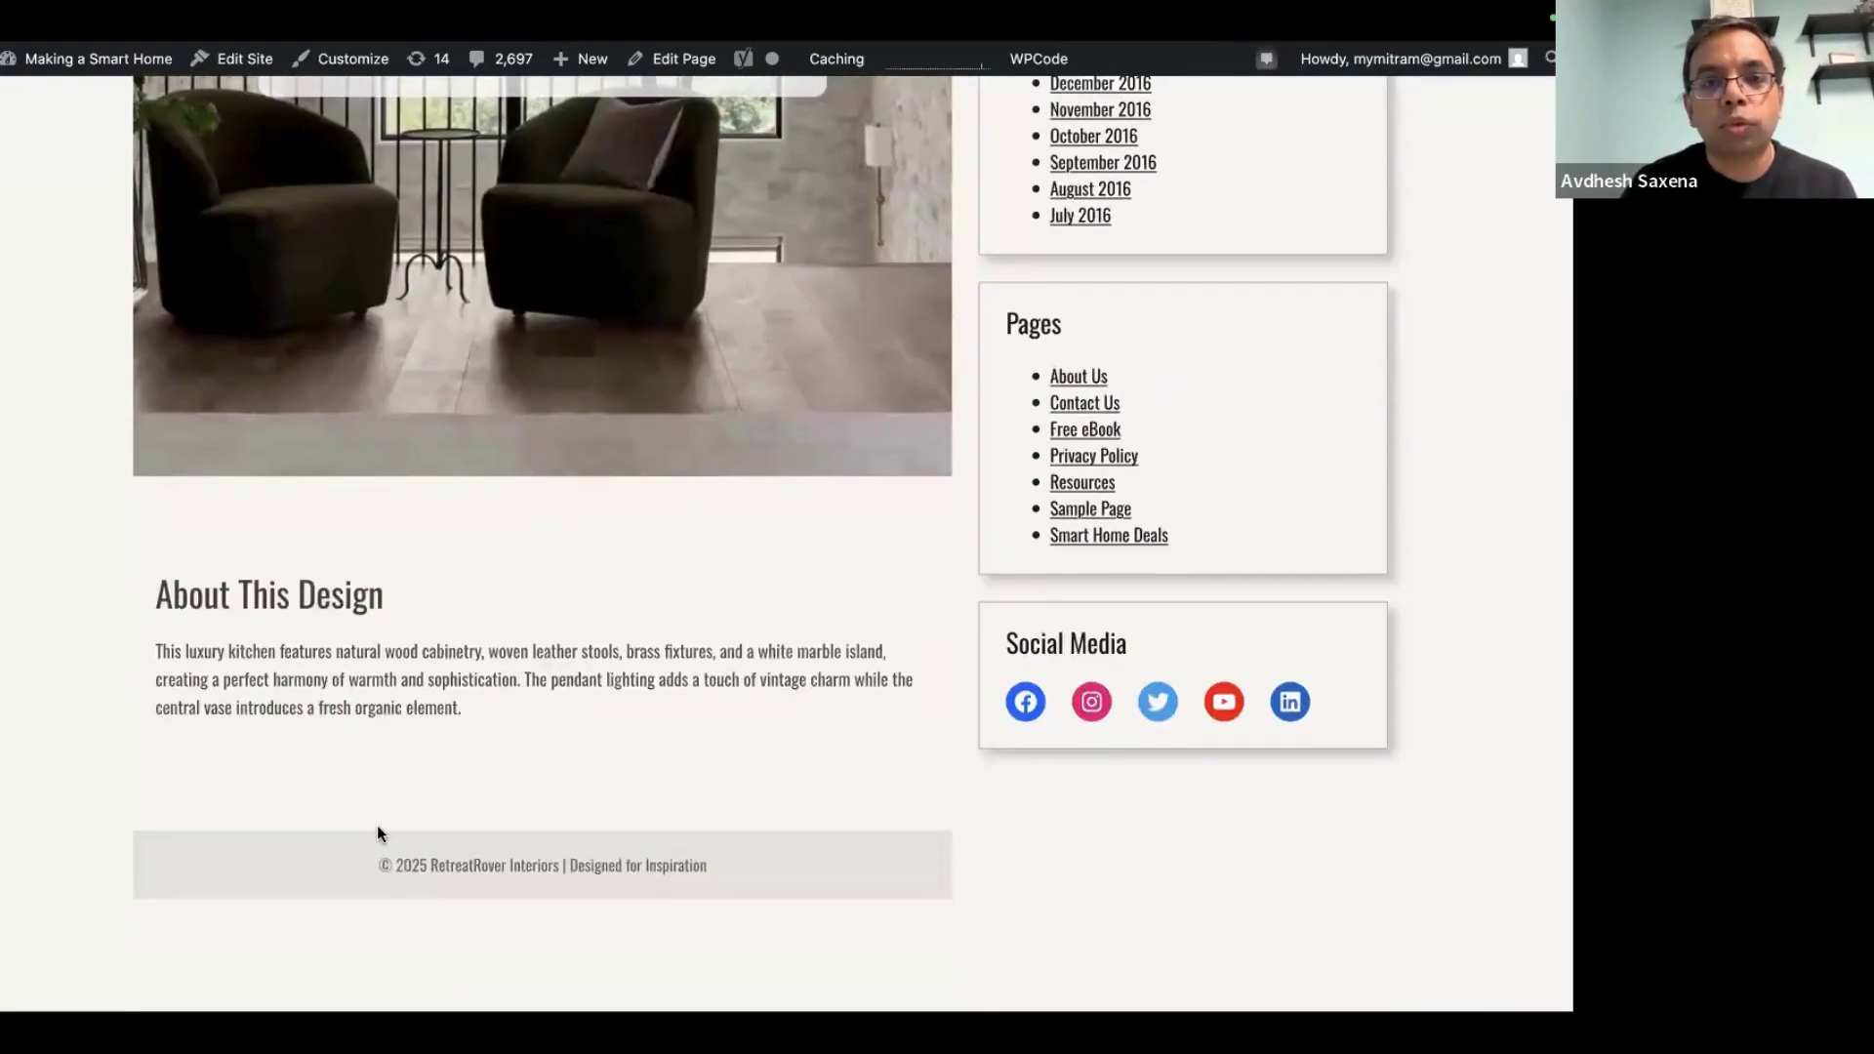
scroll(378, 833, "up", 12)
scroll(379, 833, "down", 6)
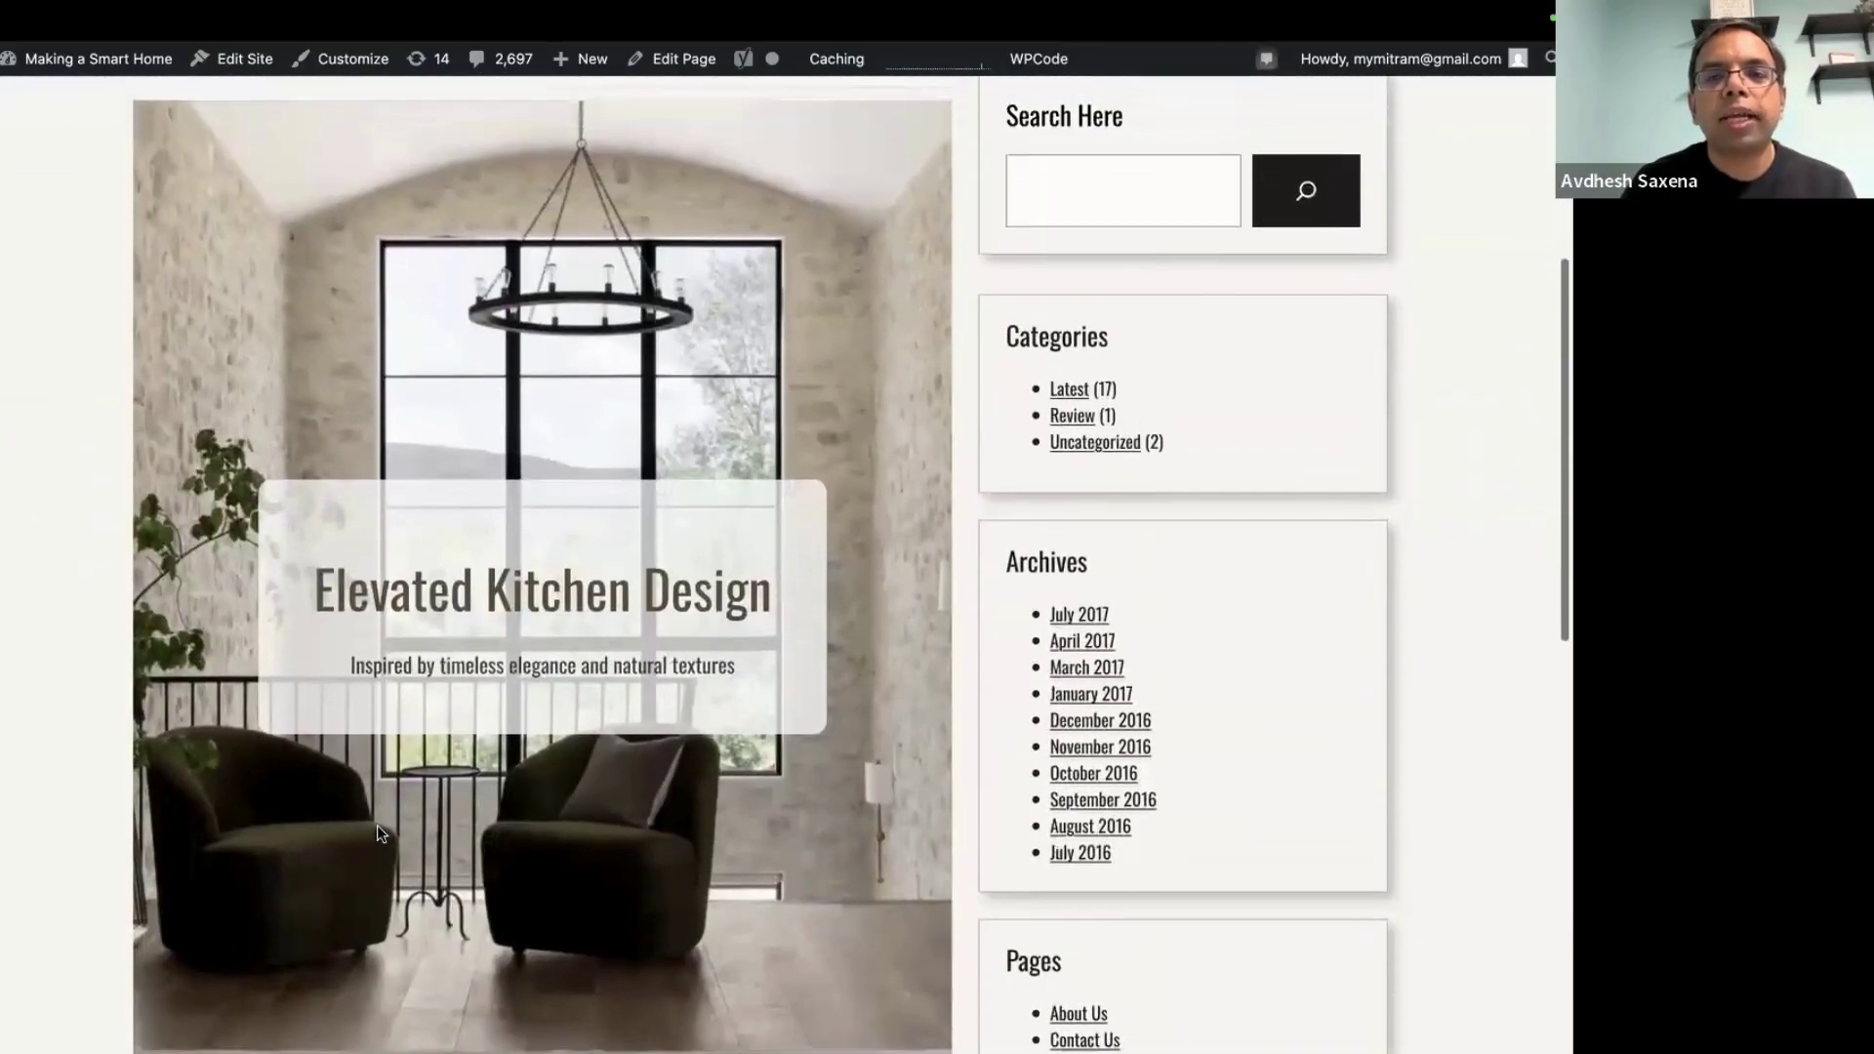
scroll(377, 824, "up", 1)
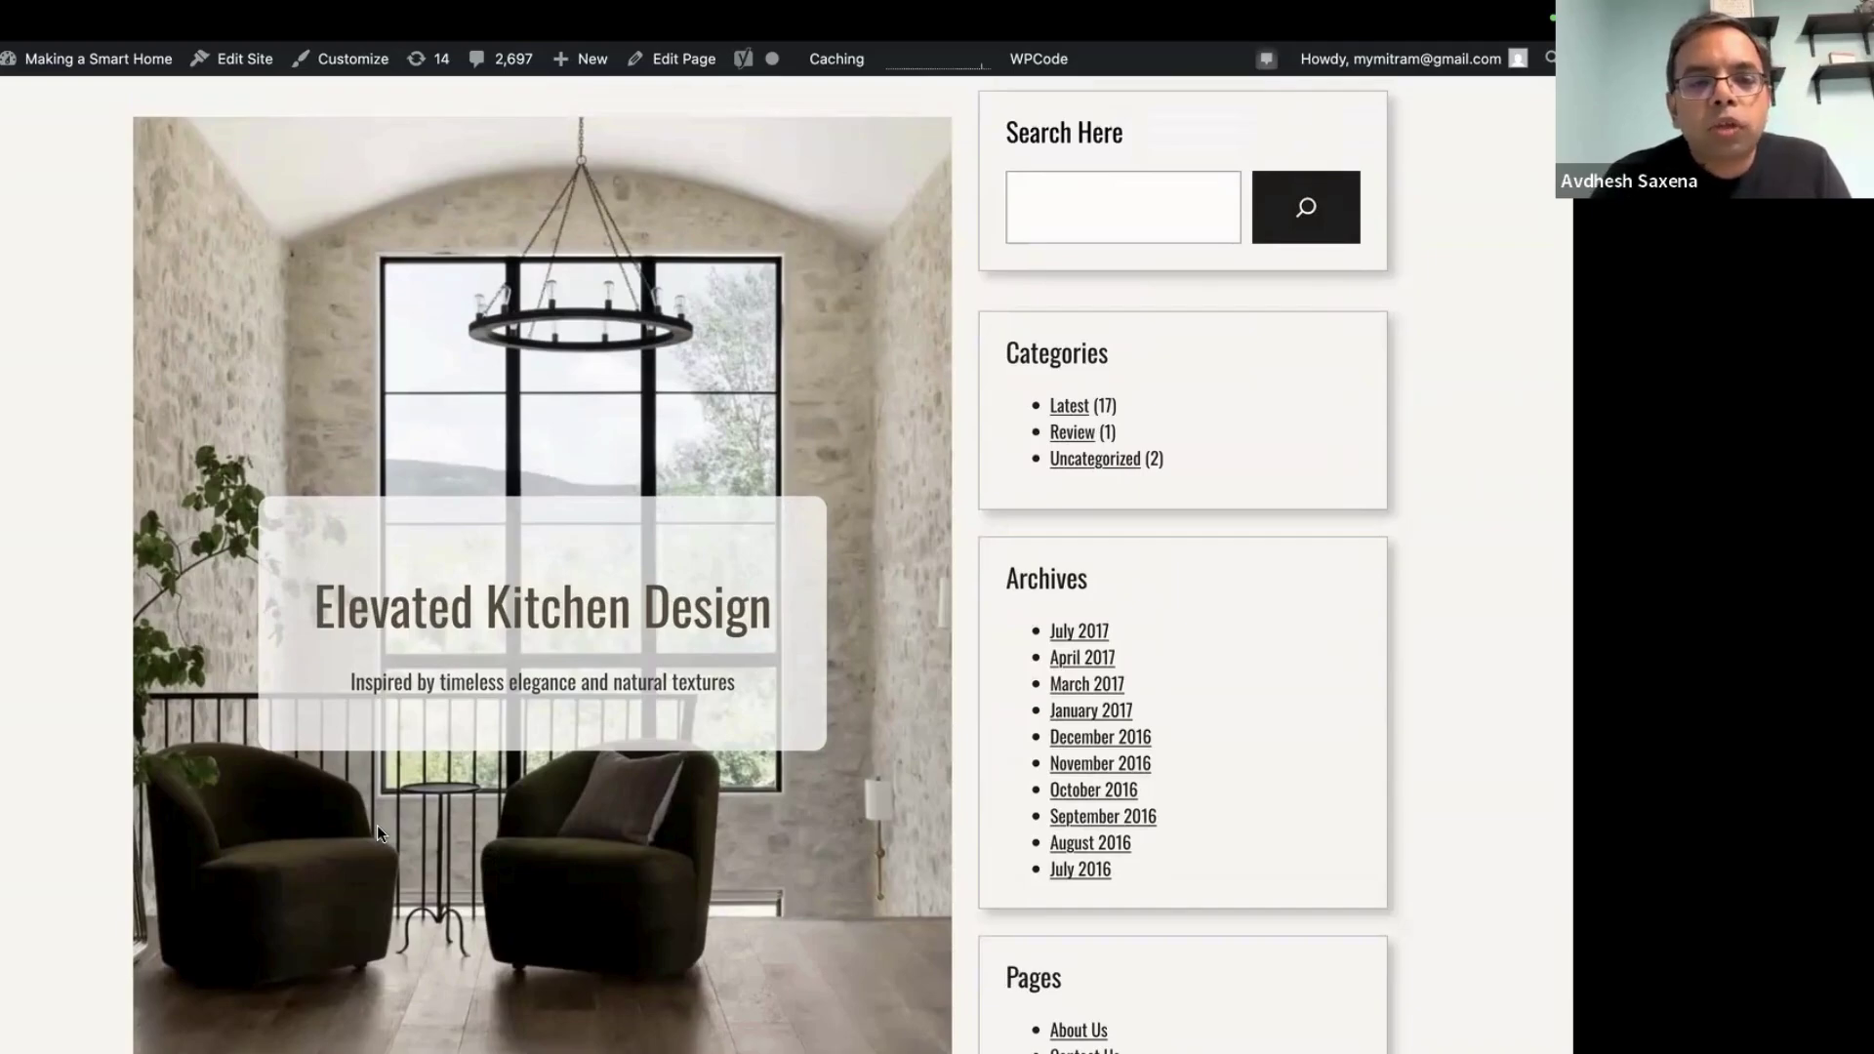
scroll(905, 695, "up", 5)
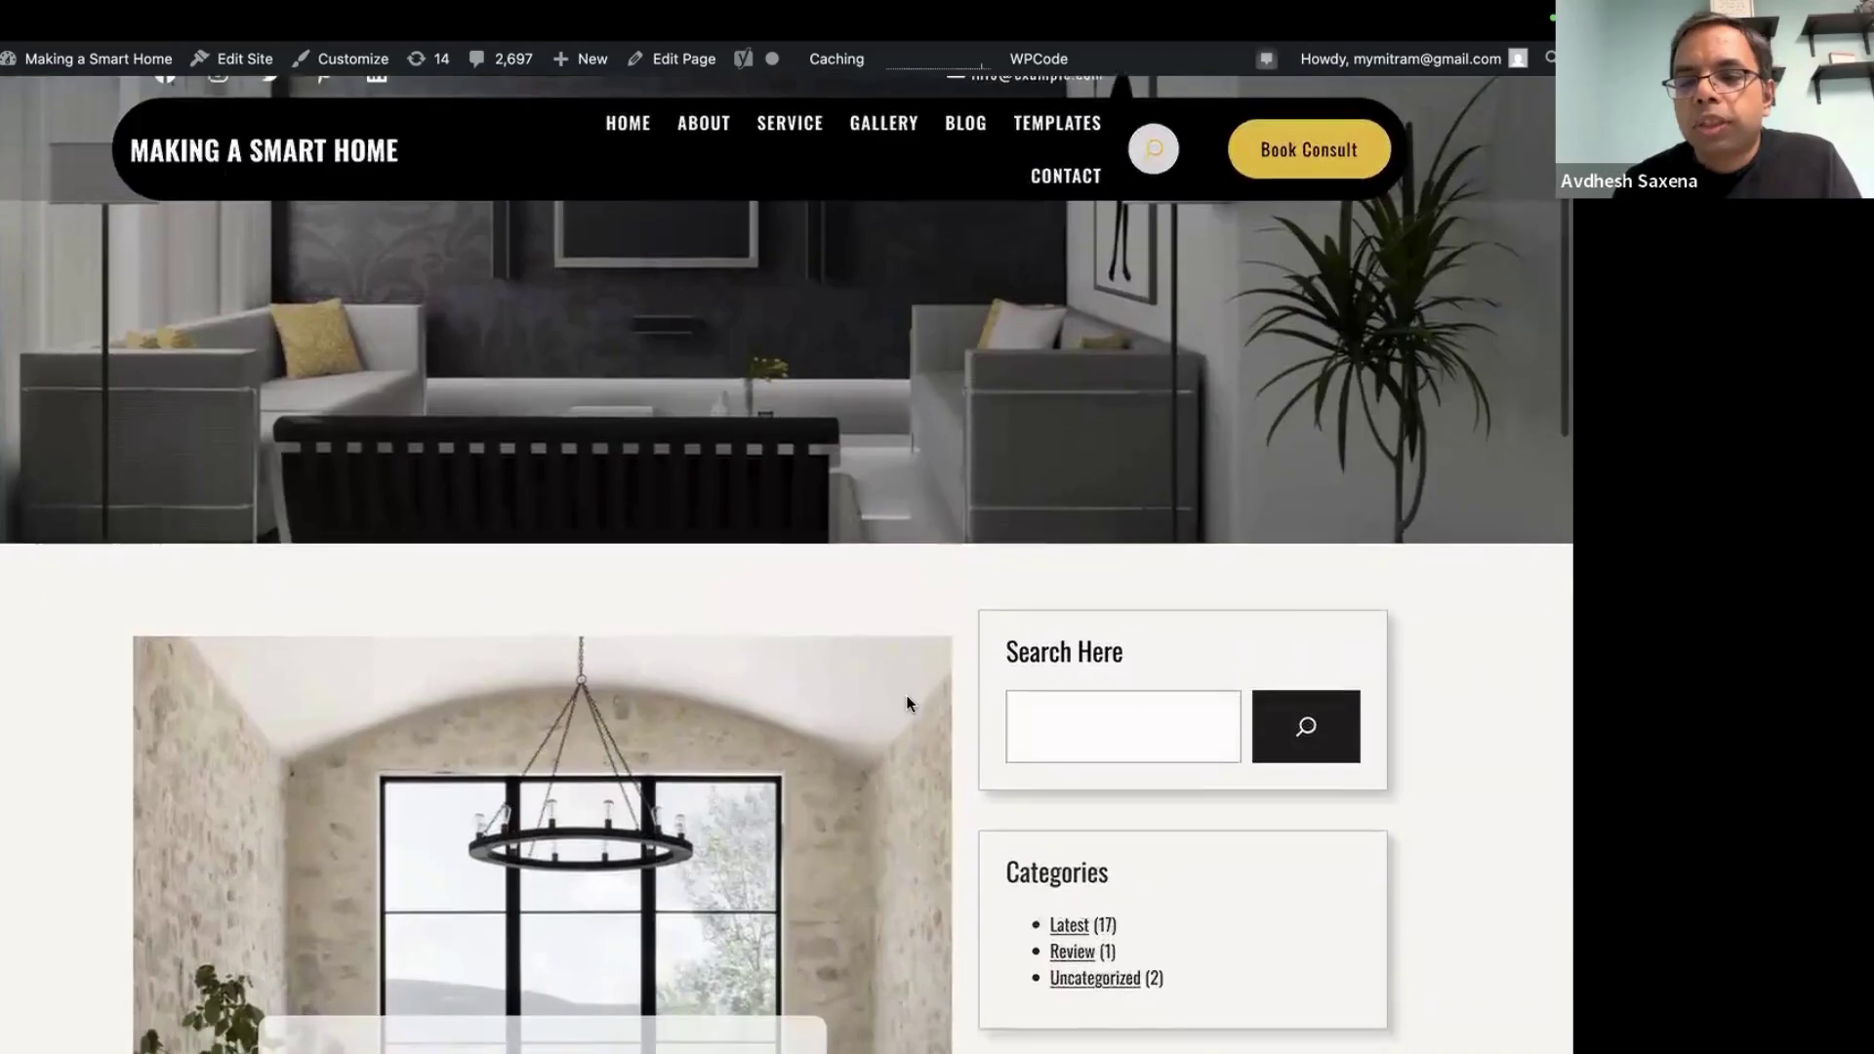
scroll(1037, 824, "down", 2)
scroll(1037, 824, "up", 3)
scroll(1037, 824, "down", 1)
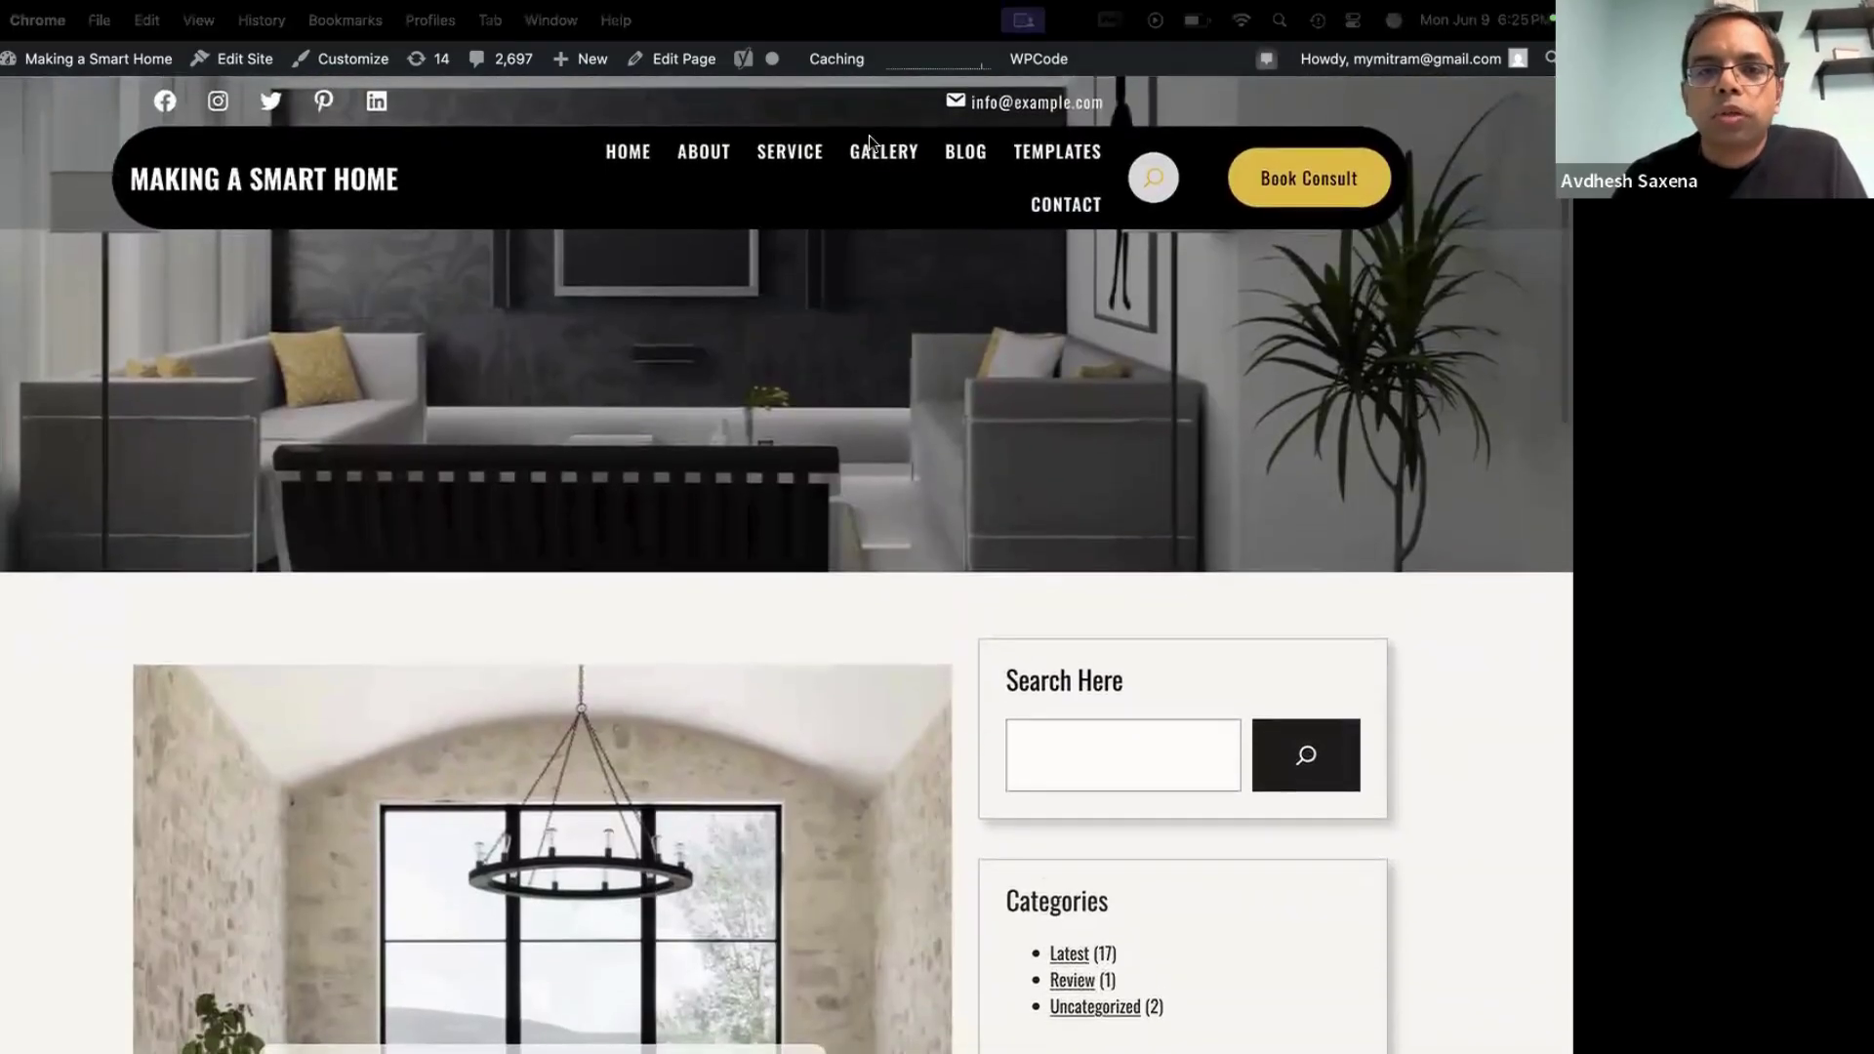
Go to the Top 10 Home Automation ideas post and open its Single Posts template in the site editor
mouse_move(543, 29)
left_click(322, 63)
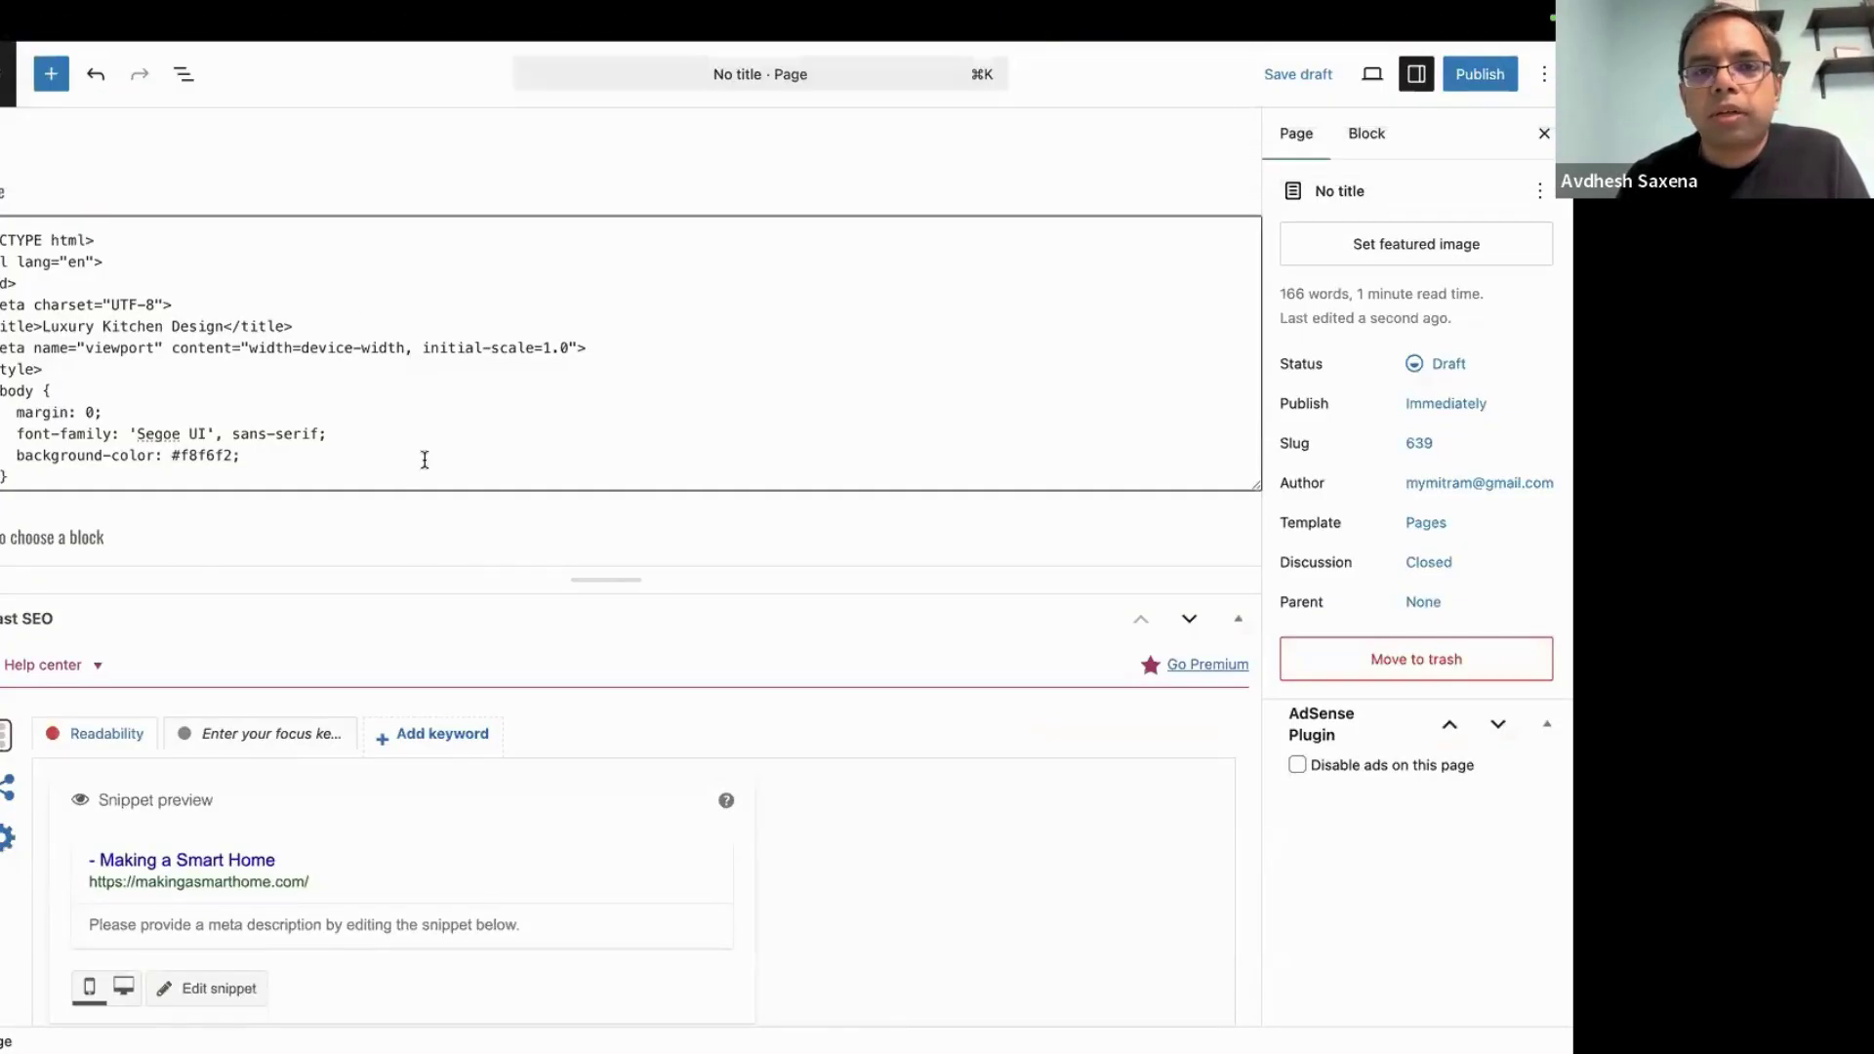
key("super+bracketleft")
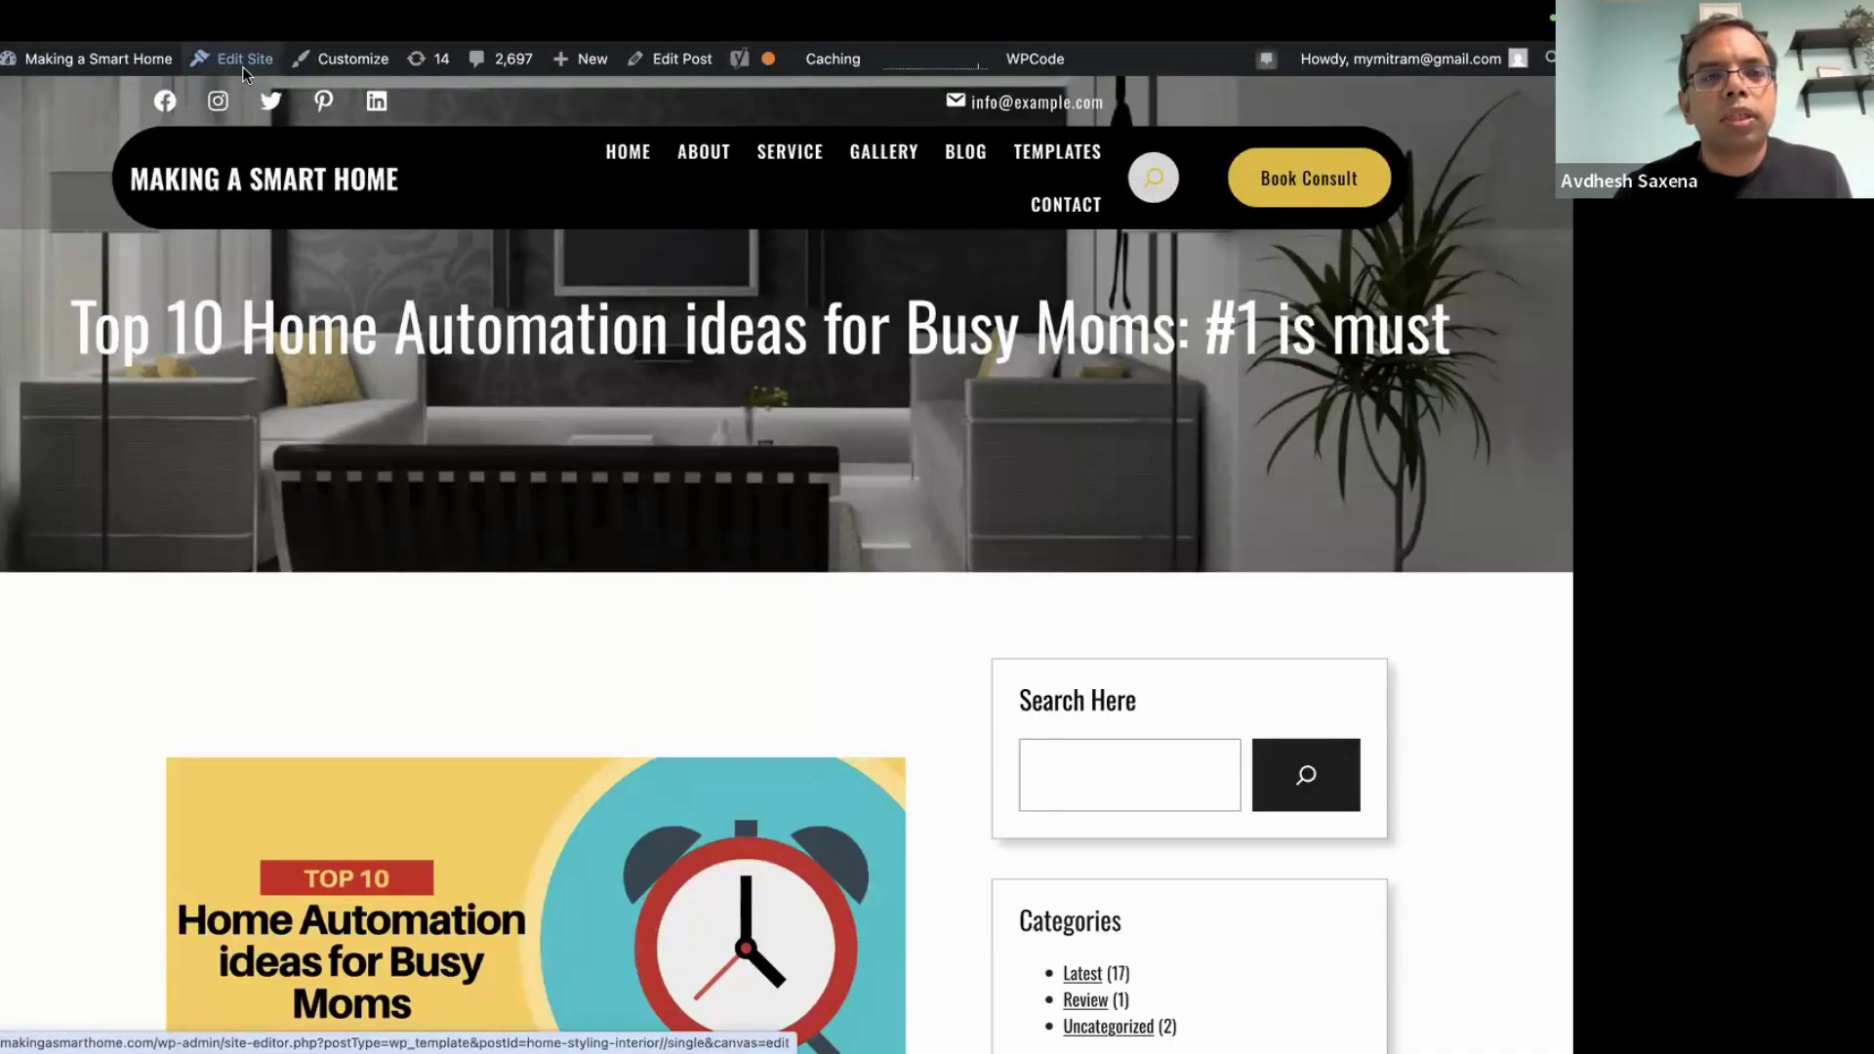
left_click(242, 66)
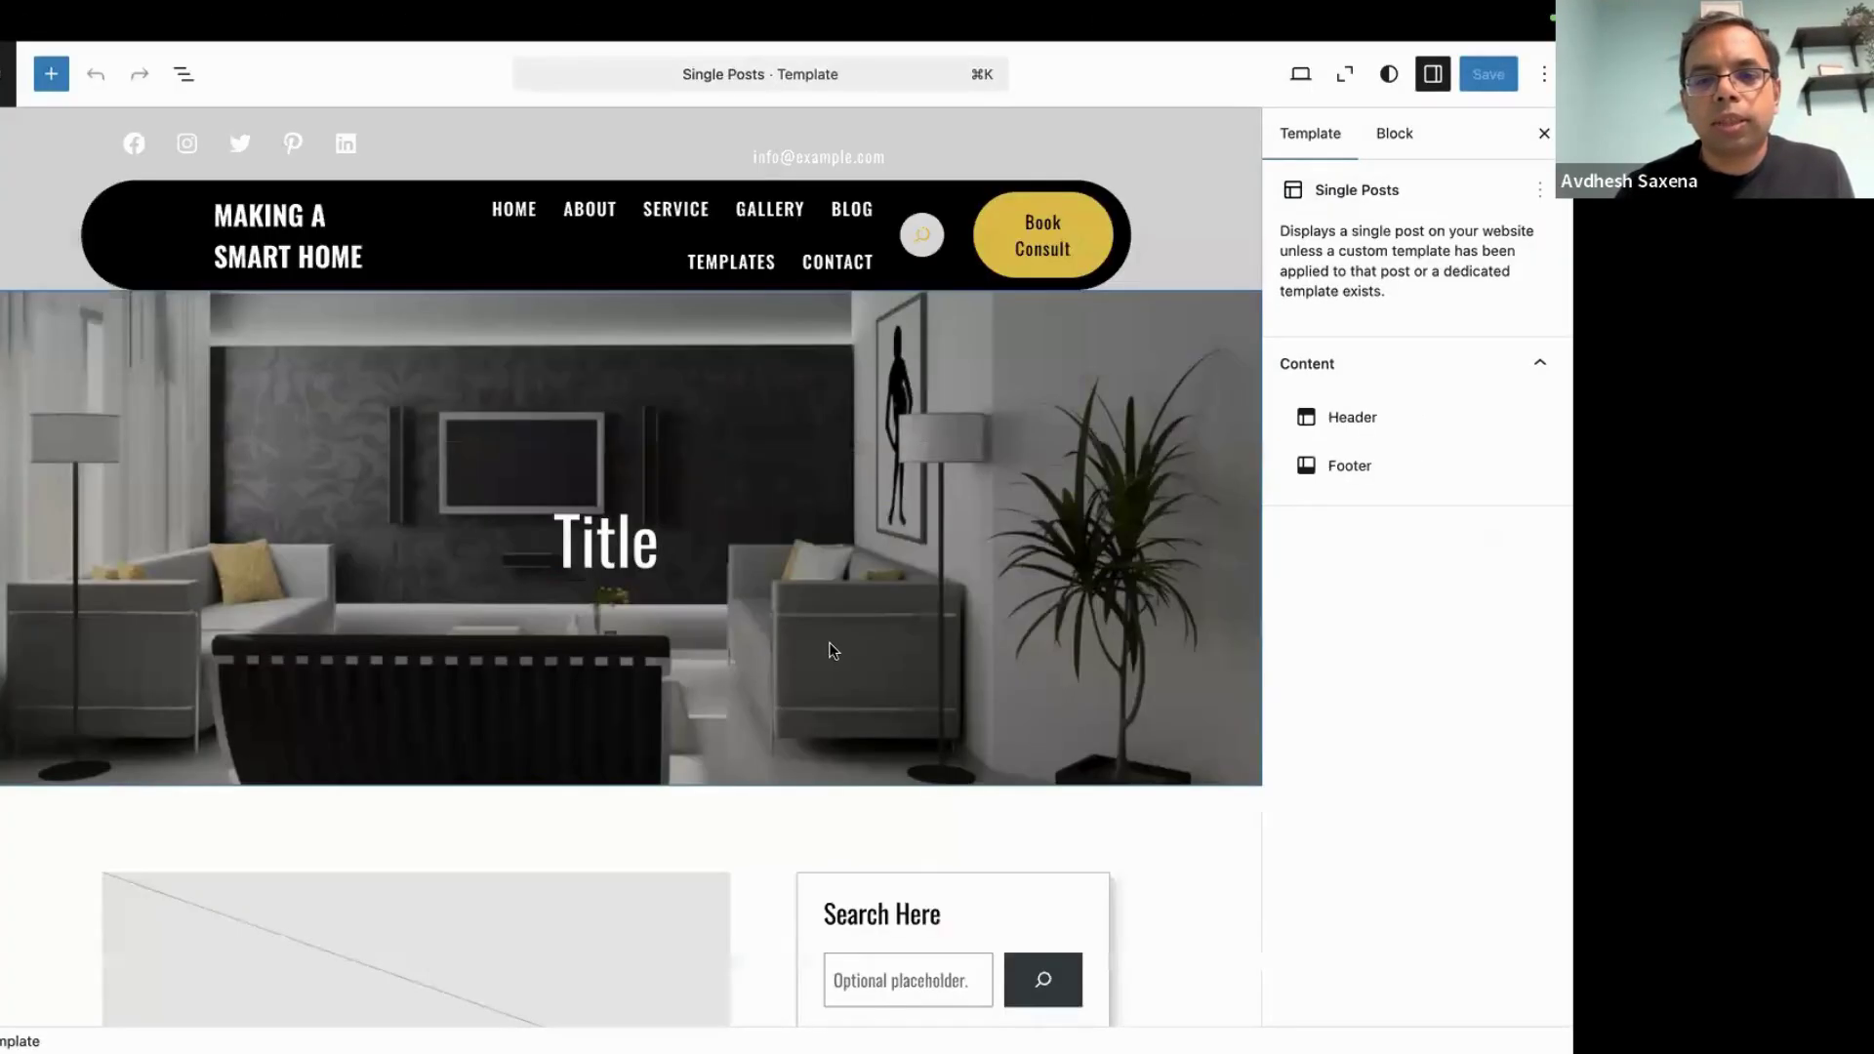
Delete the Search Here group from the sidebar column of the Single Posts template
scroll(937, 877, "down", 3)
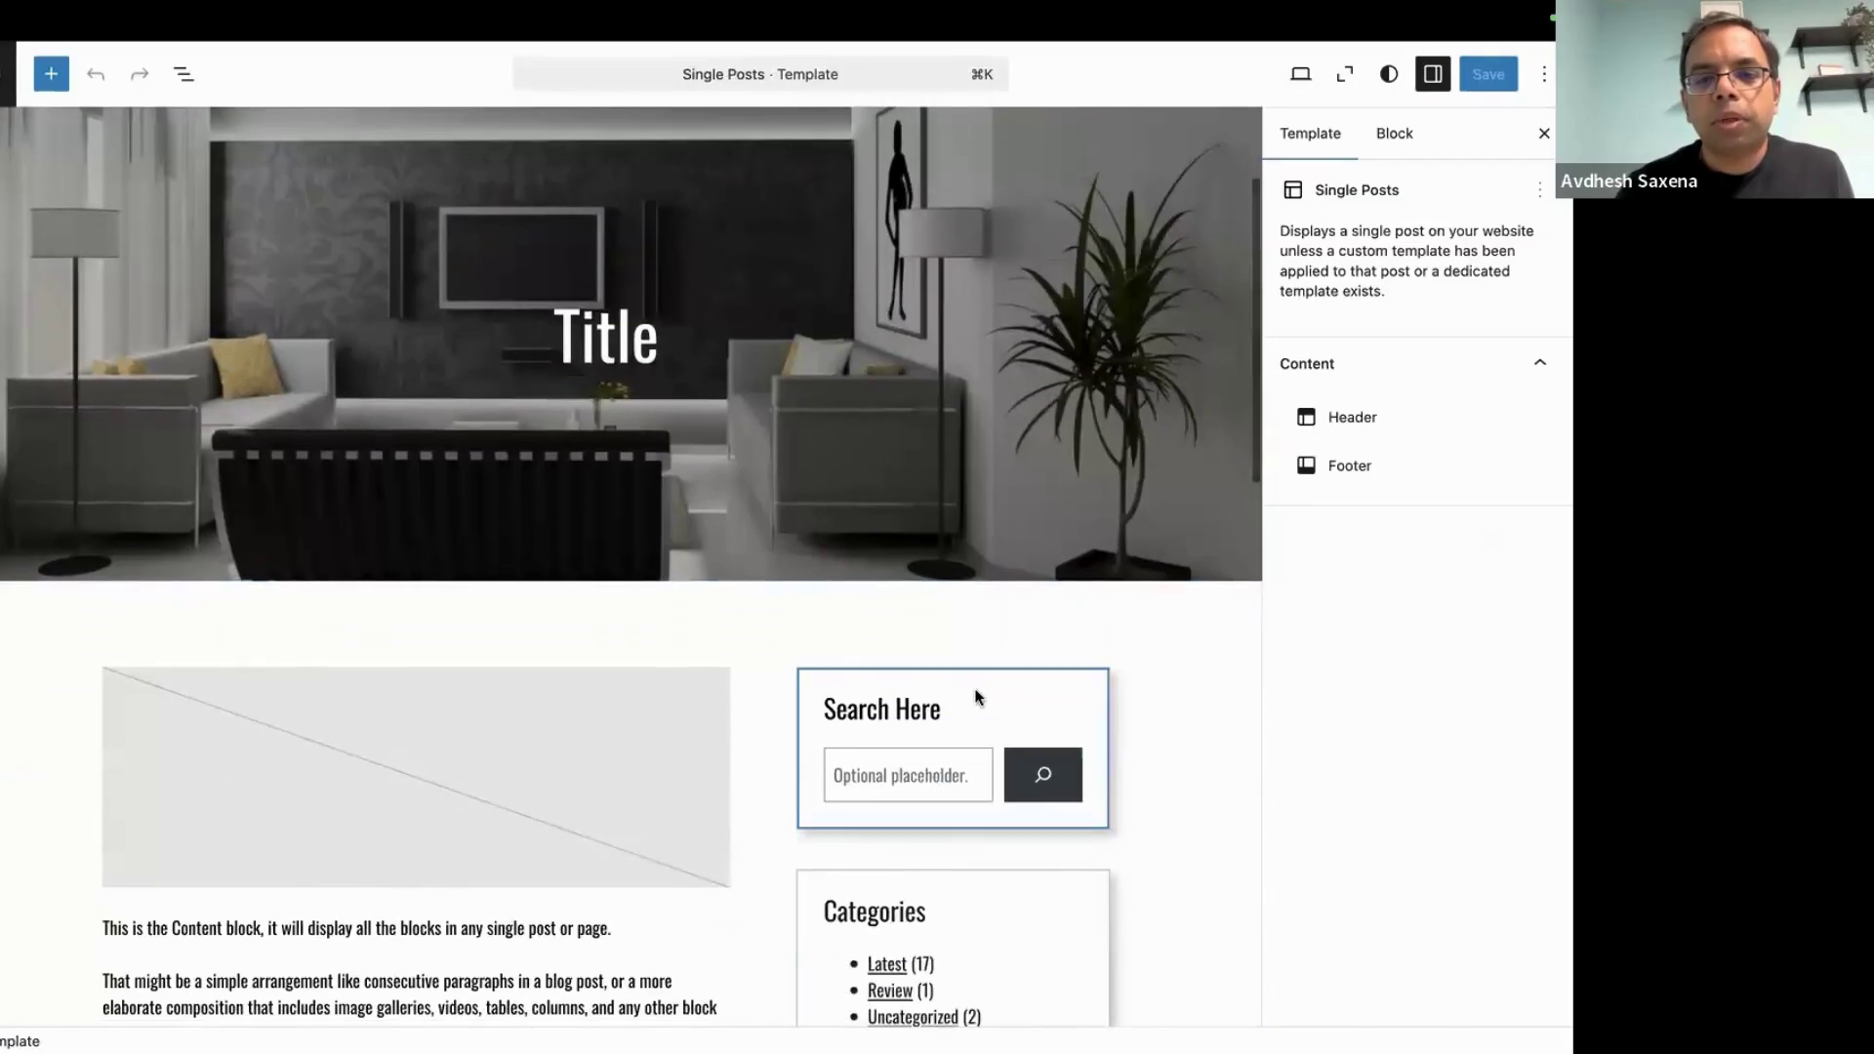
left_click(976, 697)
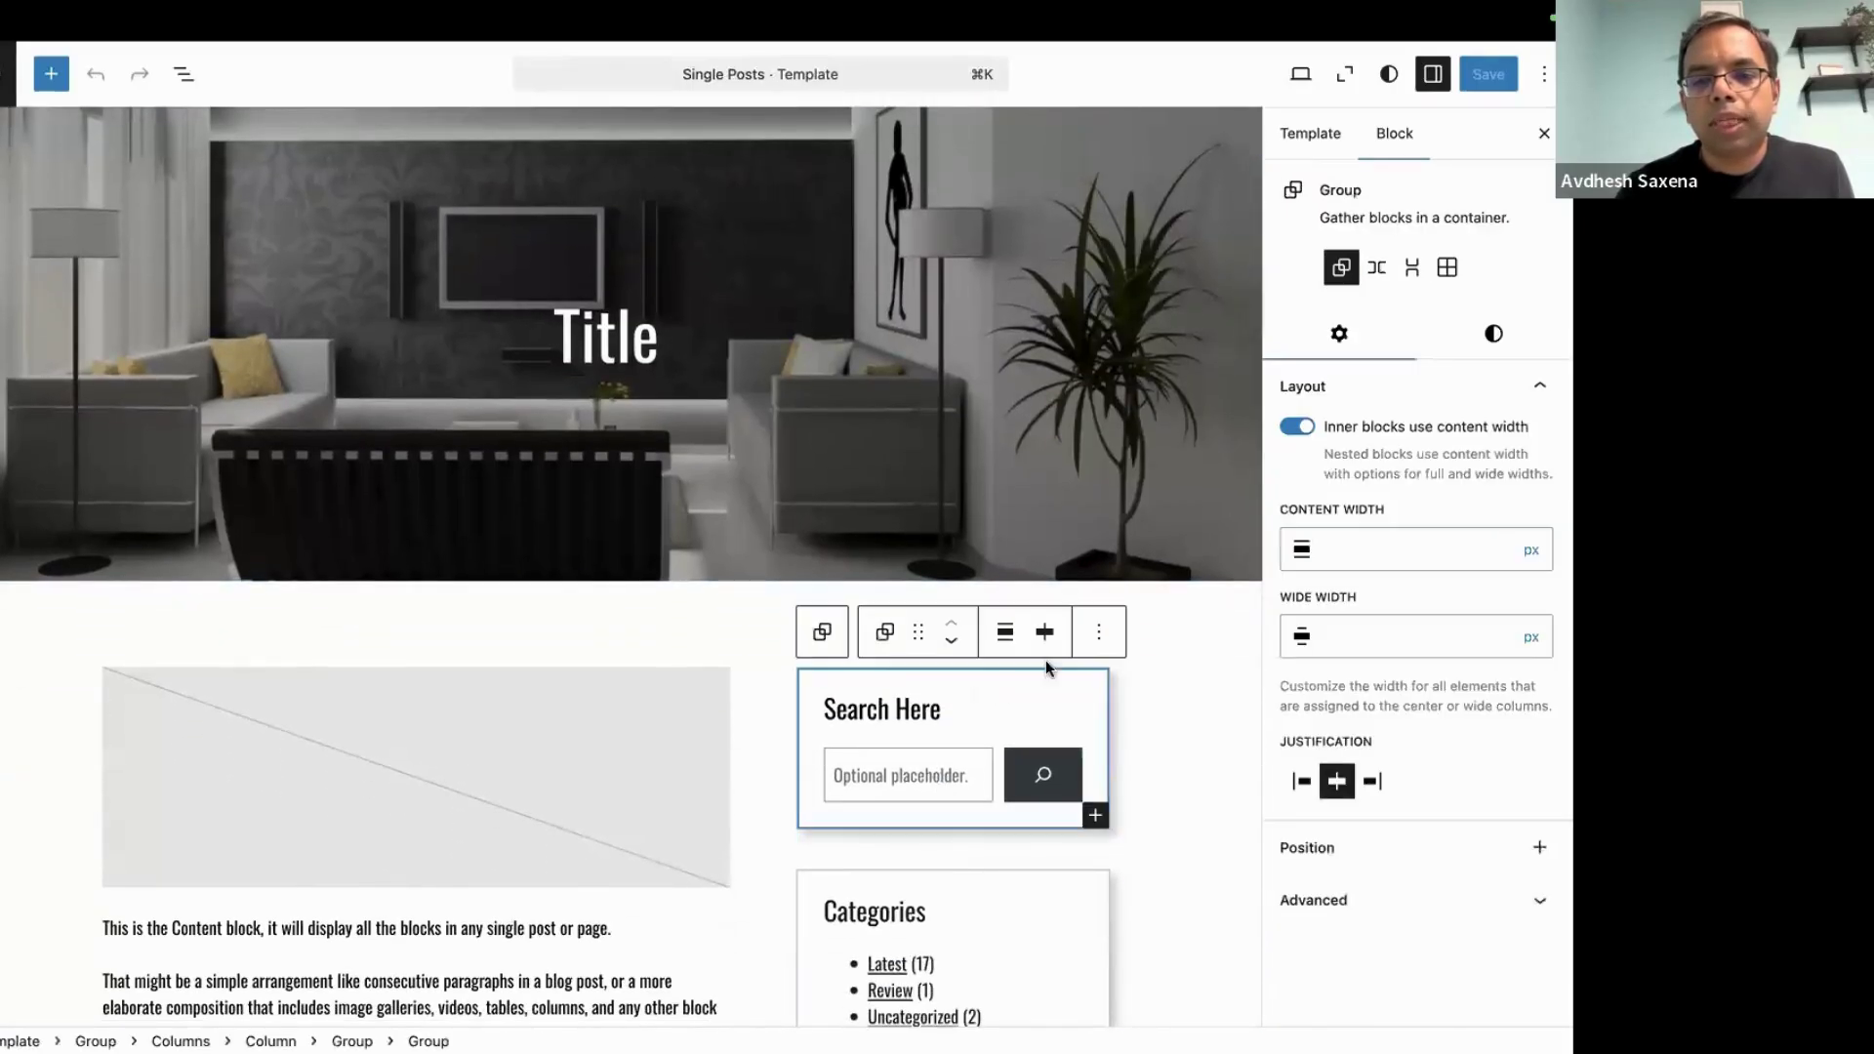
left_click(1102, 635)
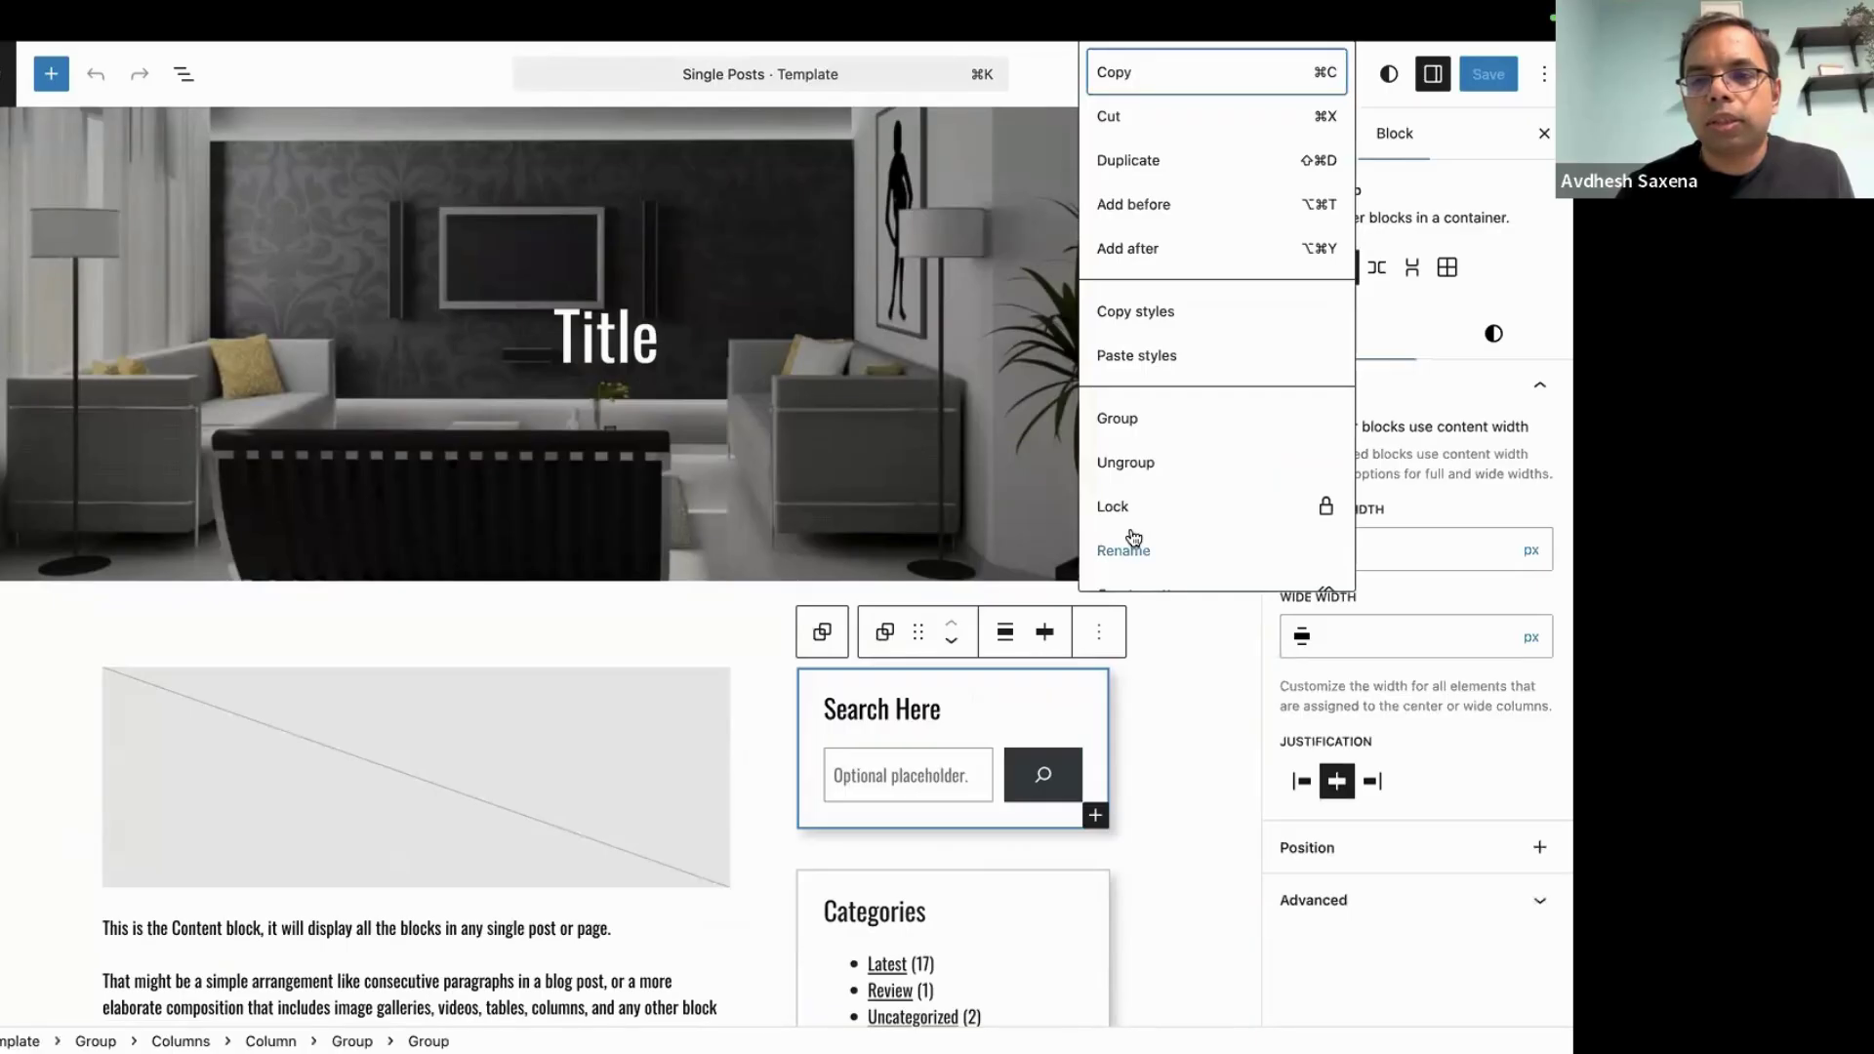
scroll(1132, 538, "down", 3)
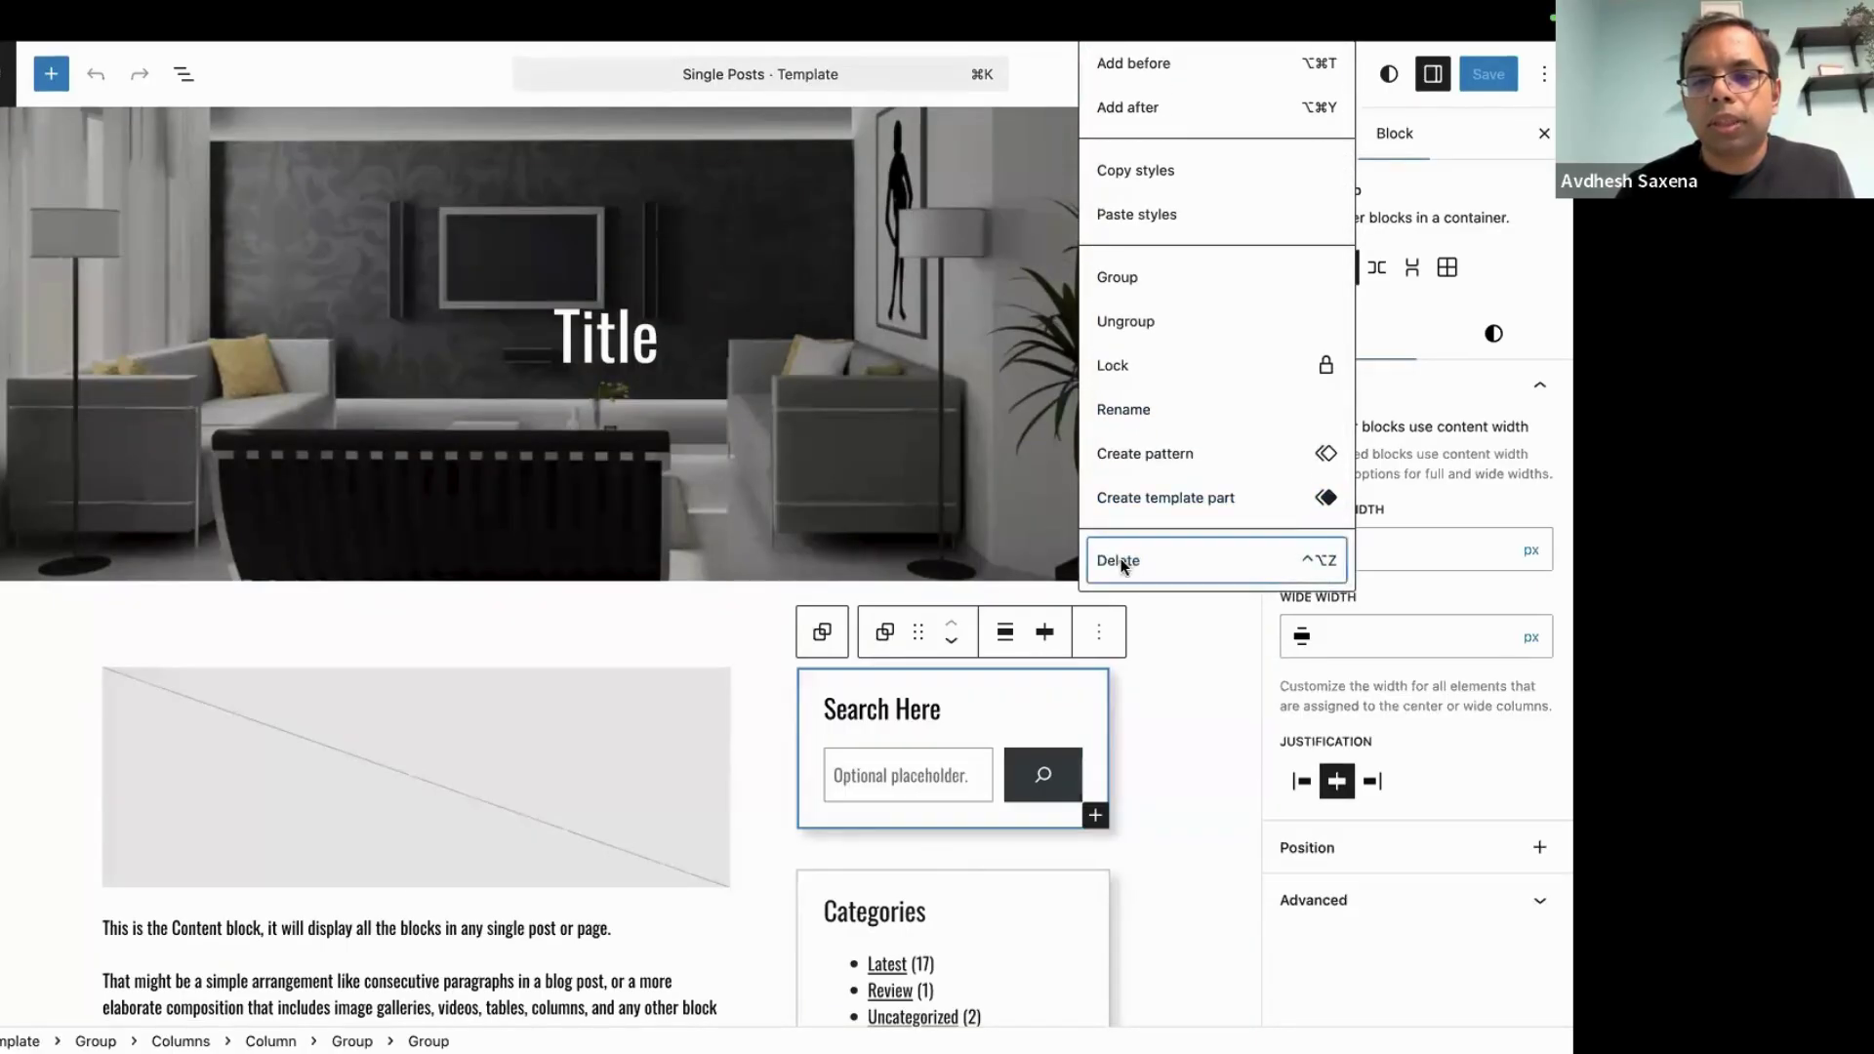
left_click(1120, 559)
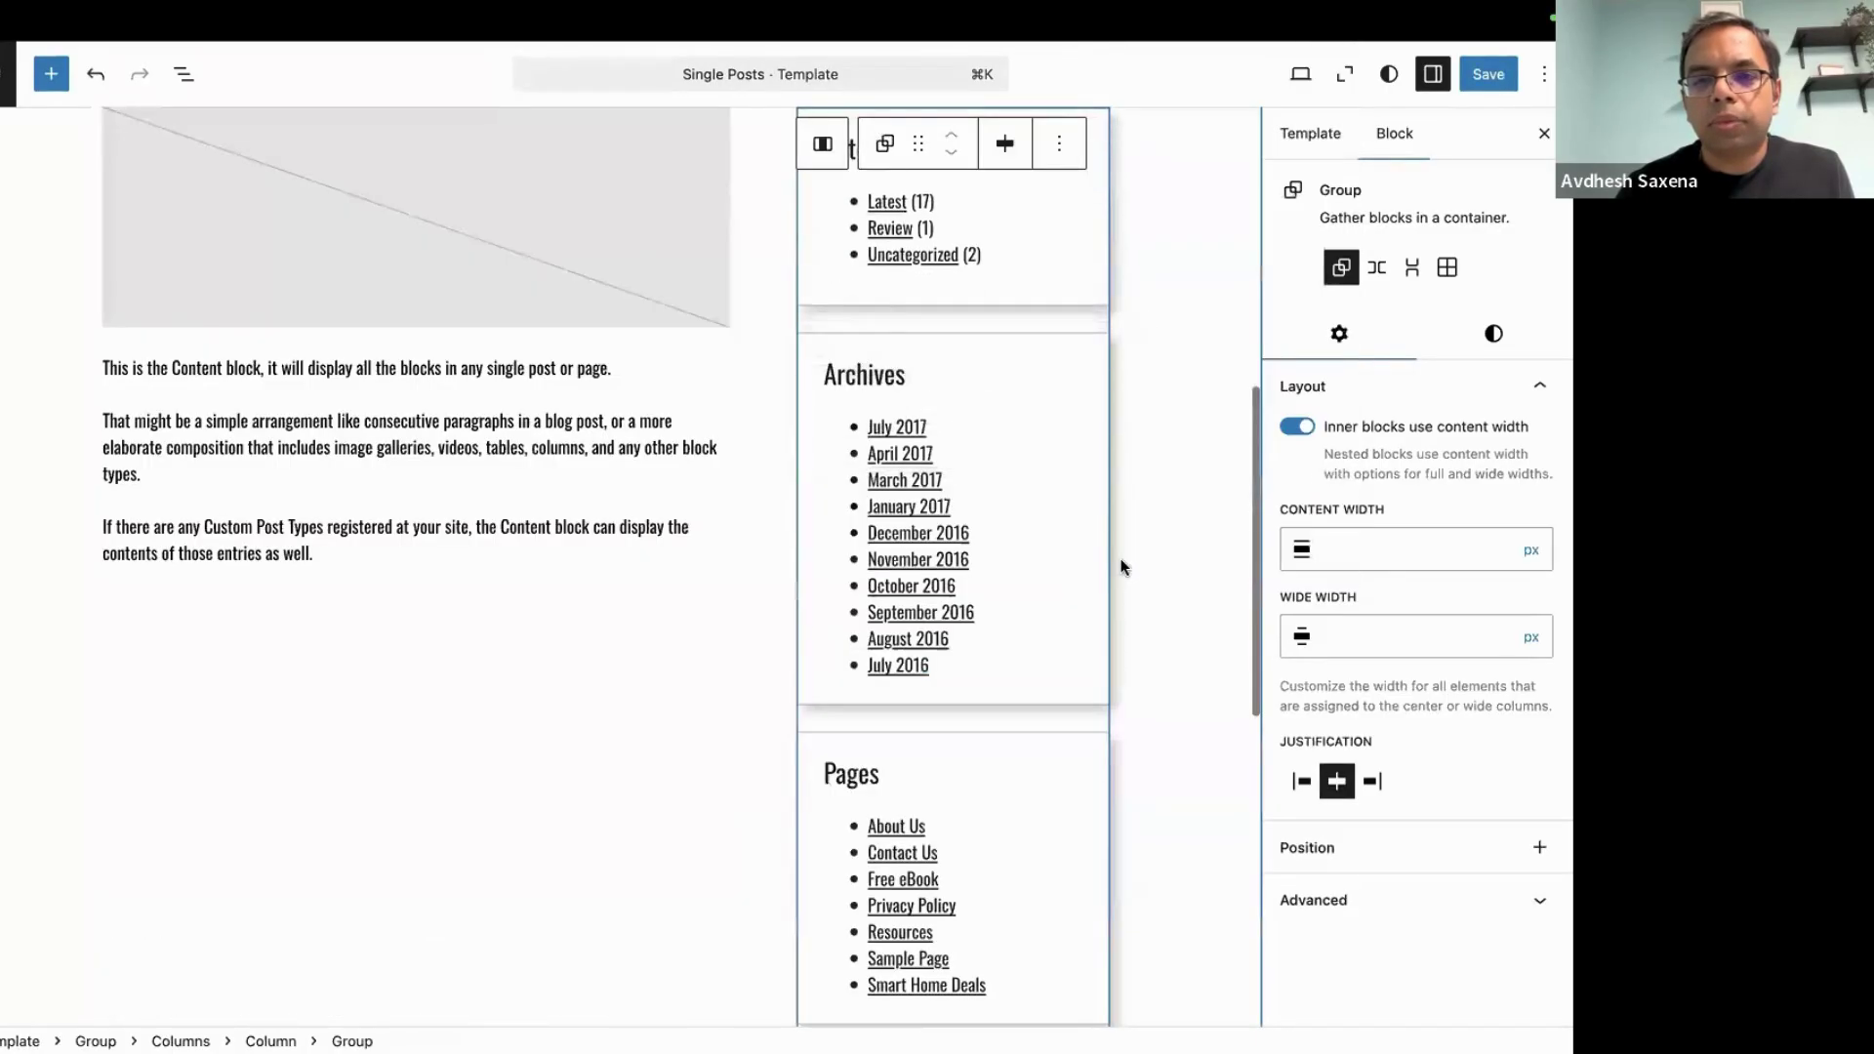
Delete the remaining sidebar group holding Categories, Archives and Pages, and open the options of the emptied column
left_click(1065, 144)
left_click(1148, 863)
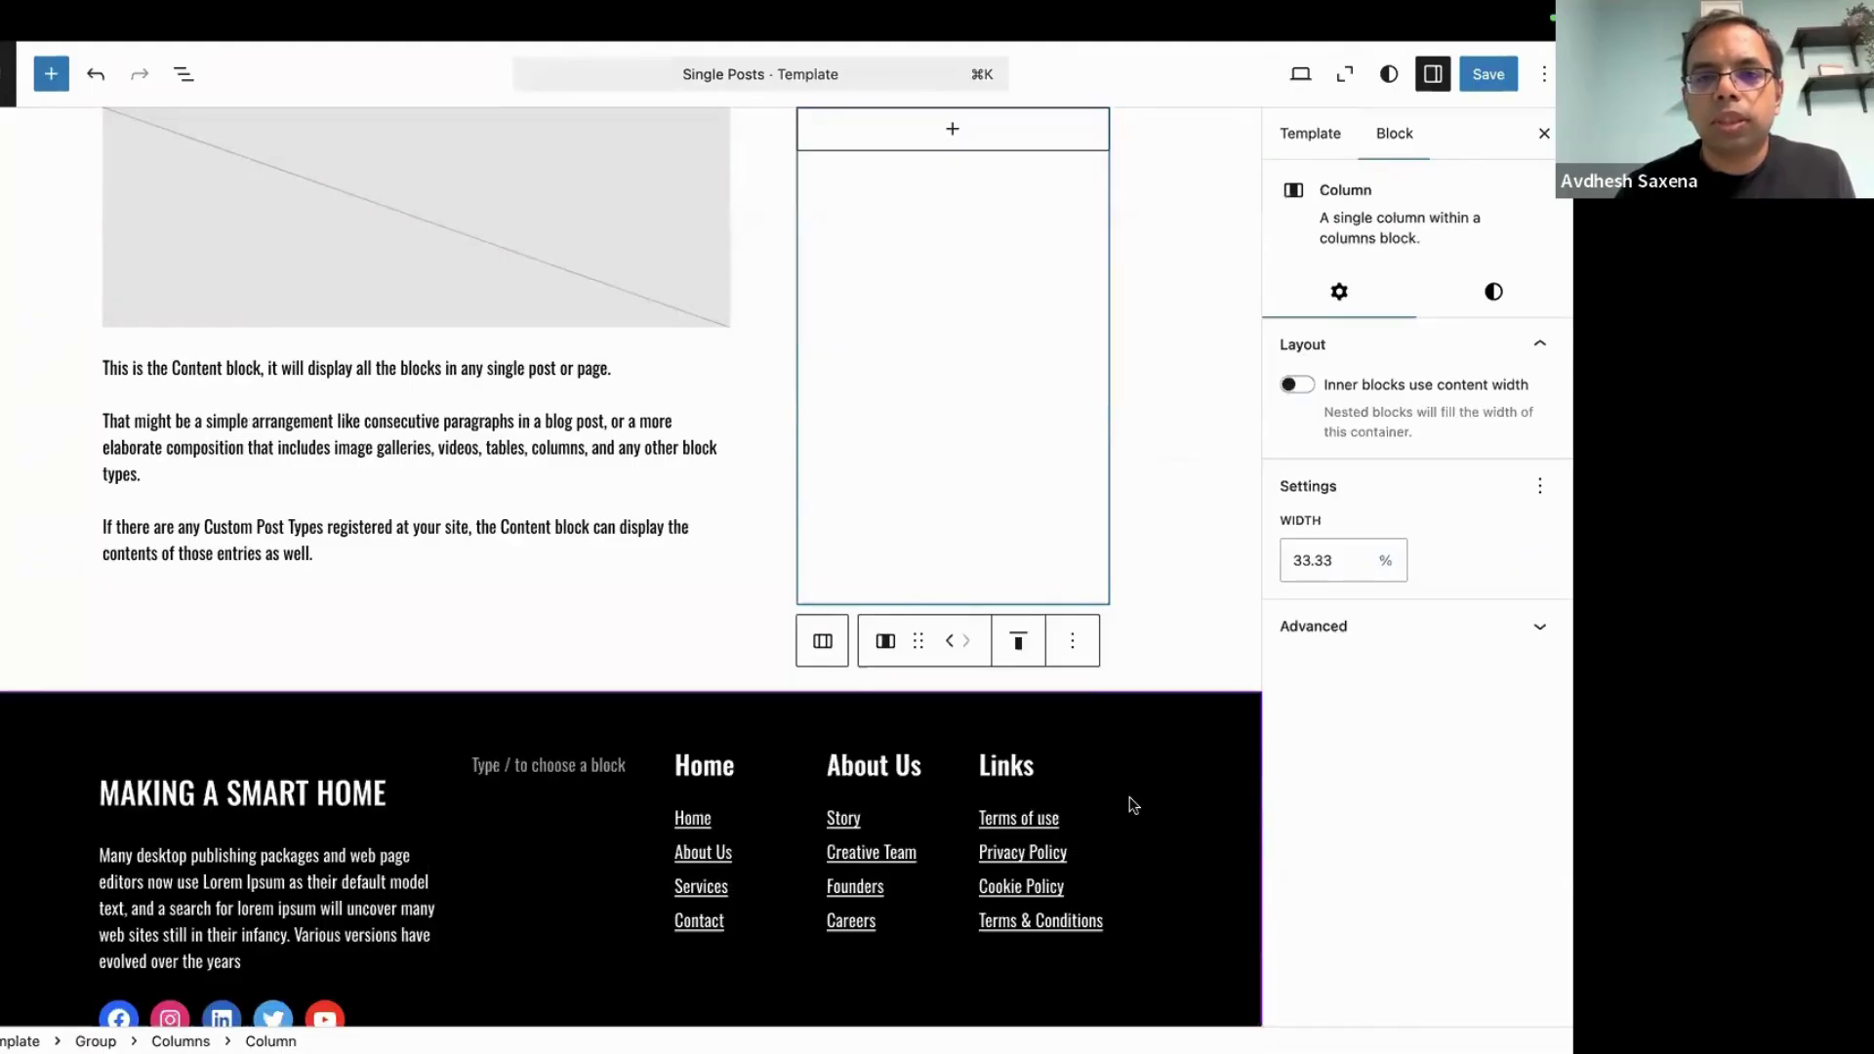
scroll(1019, 185, "up", 3)
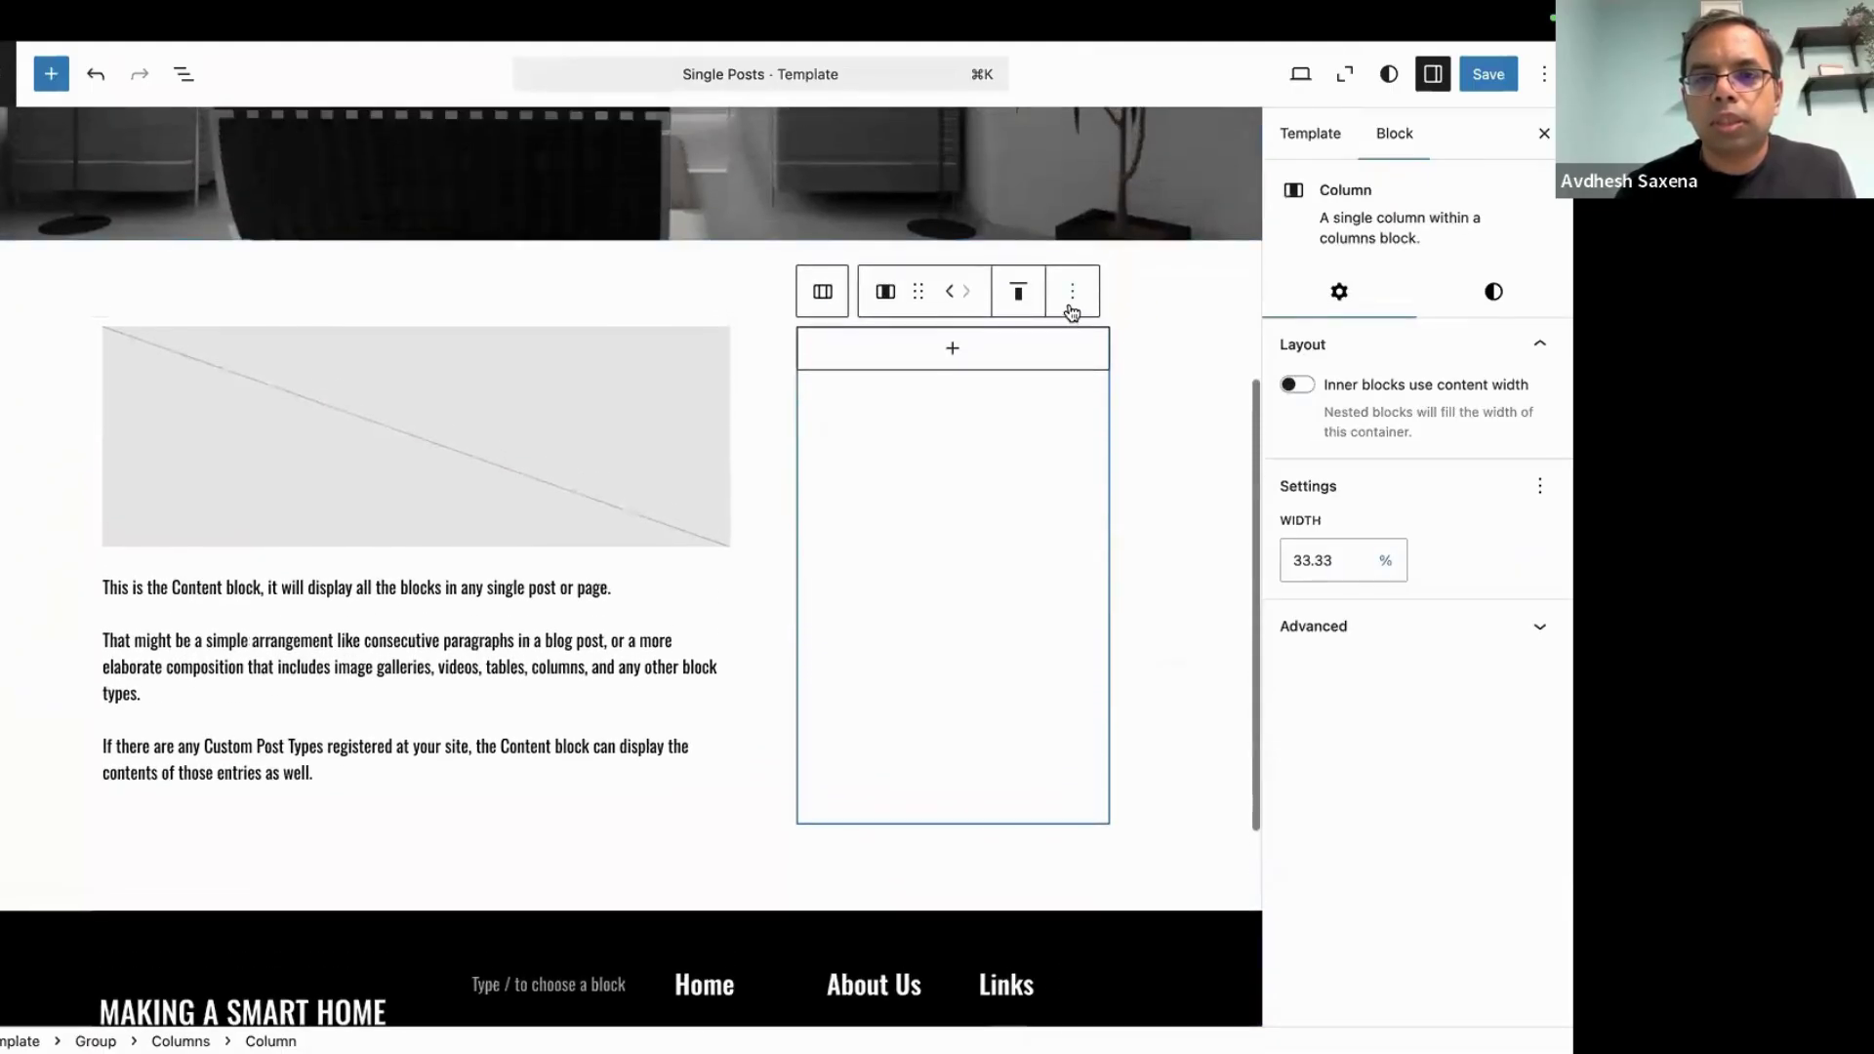
left_click(1070, 311)
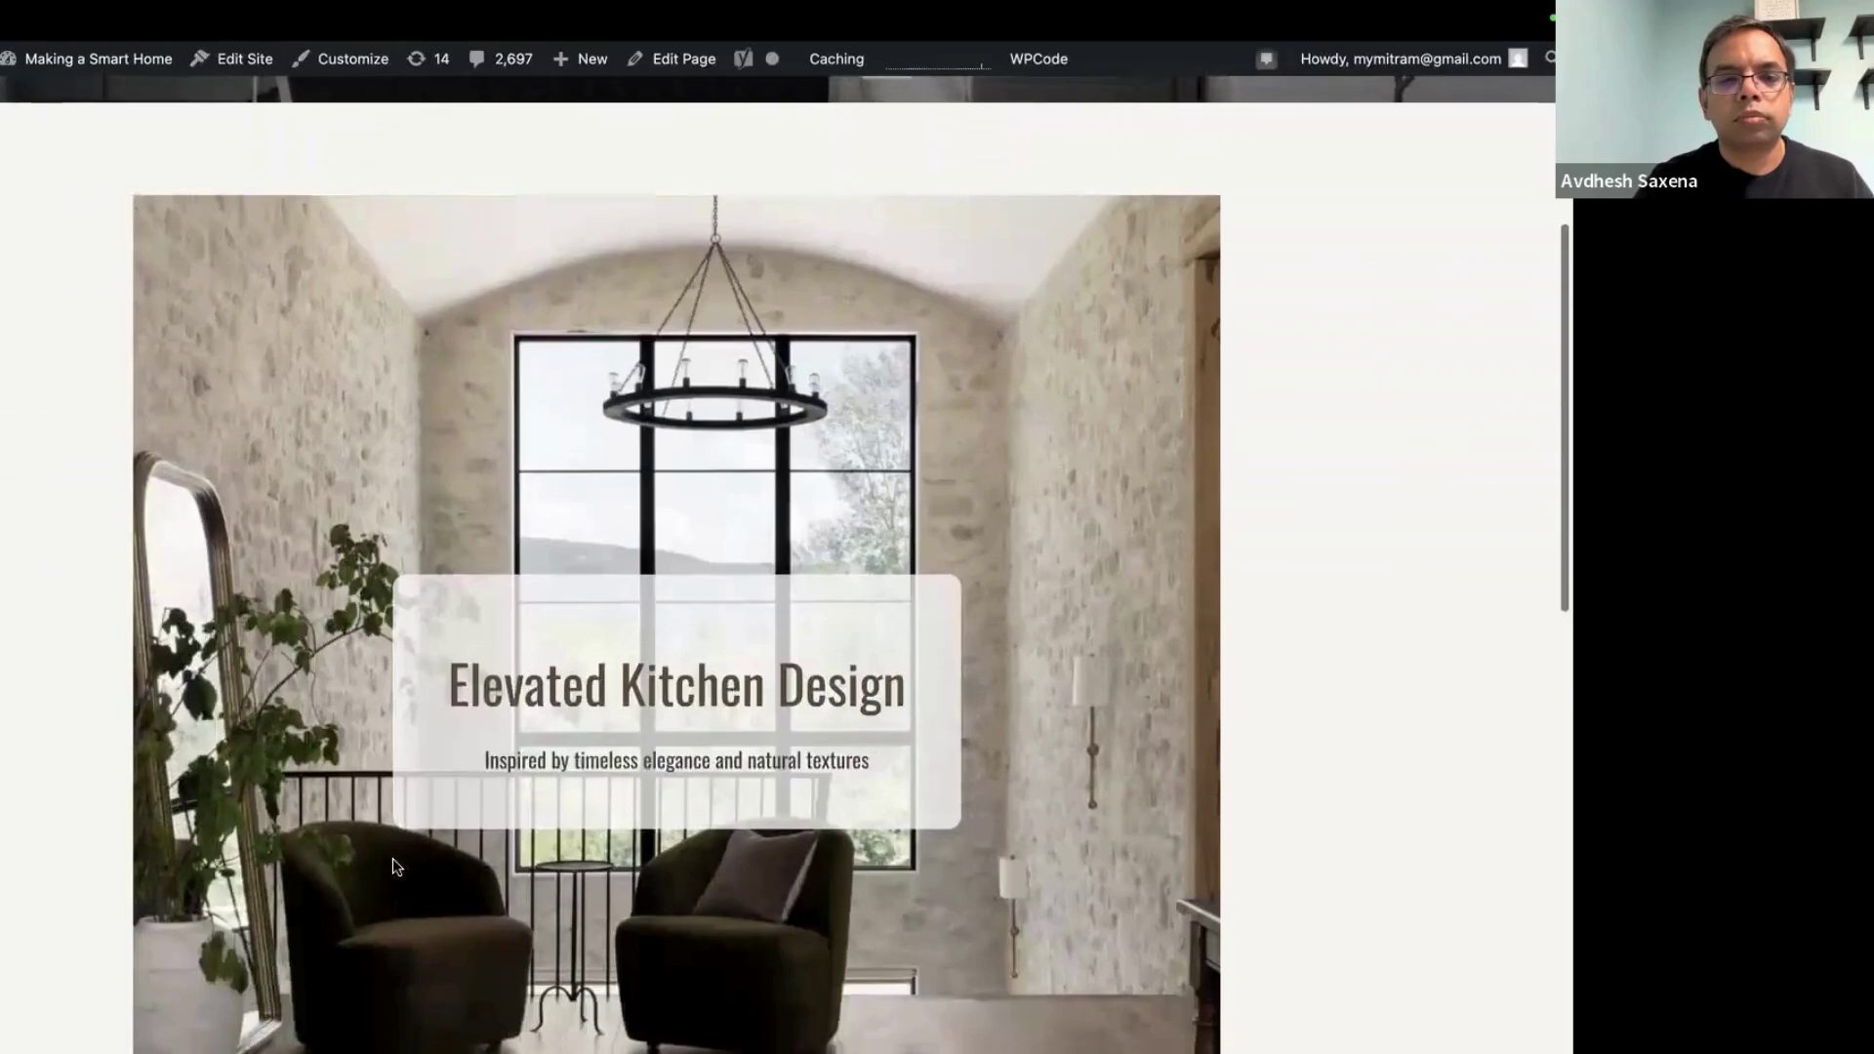
Review the published page without the sidebar, checking the Elevated Kitchen Design hero, the About This Design section and the footer
scroll(393, 858, "down", 10)
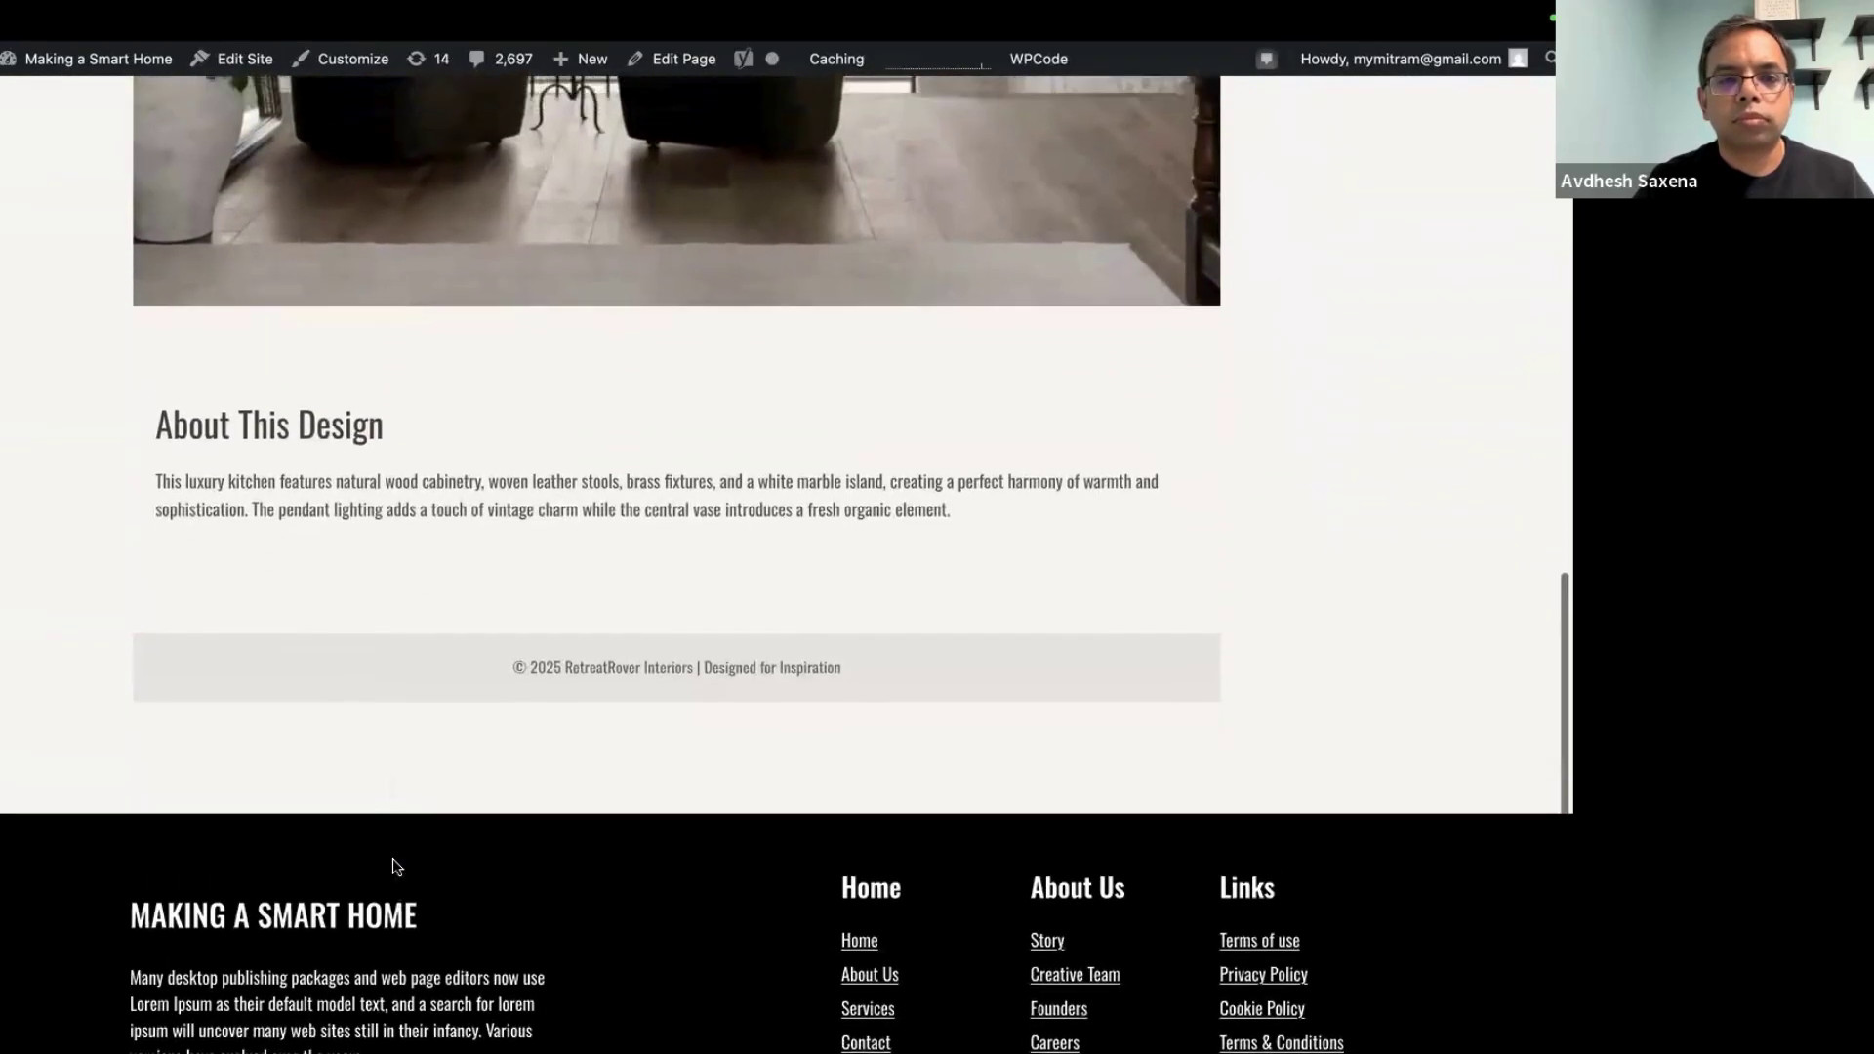
scroll(392, 859, "up", 10)
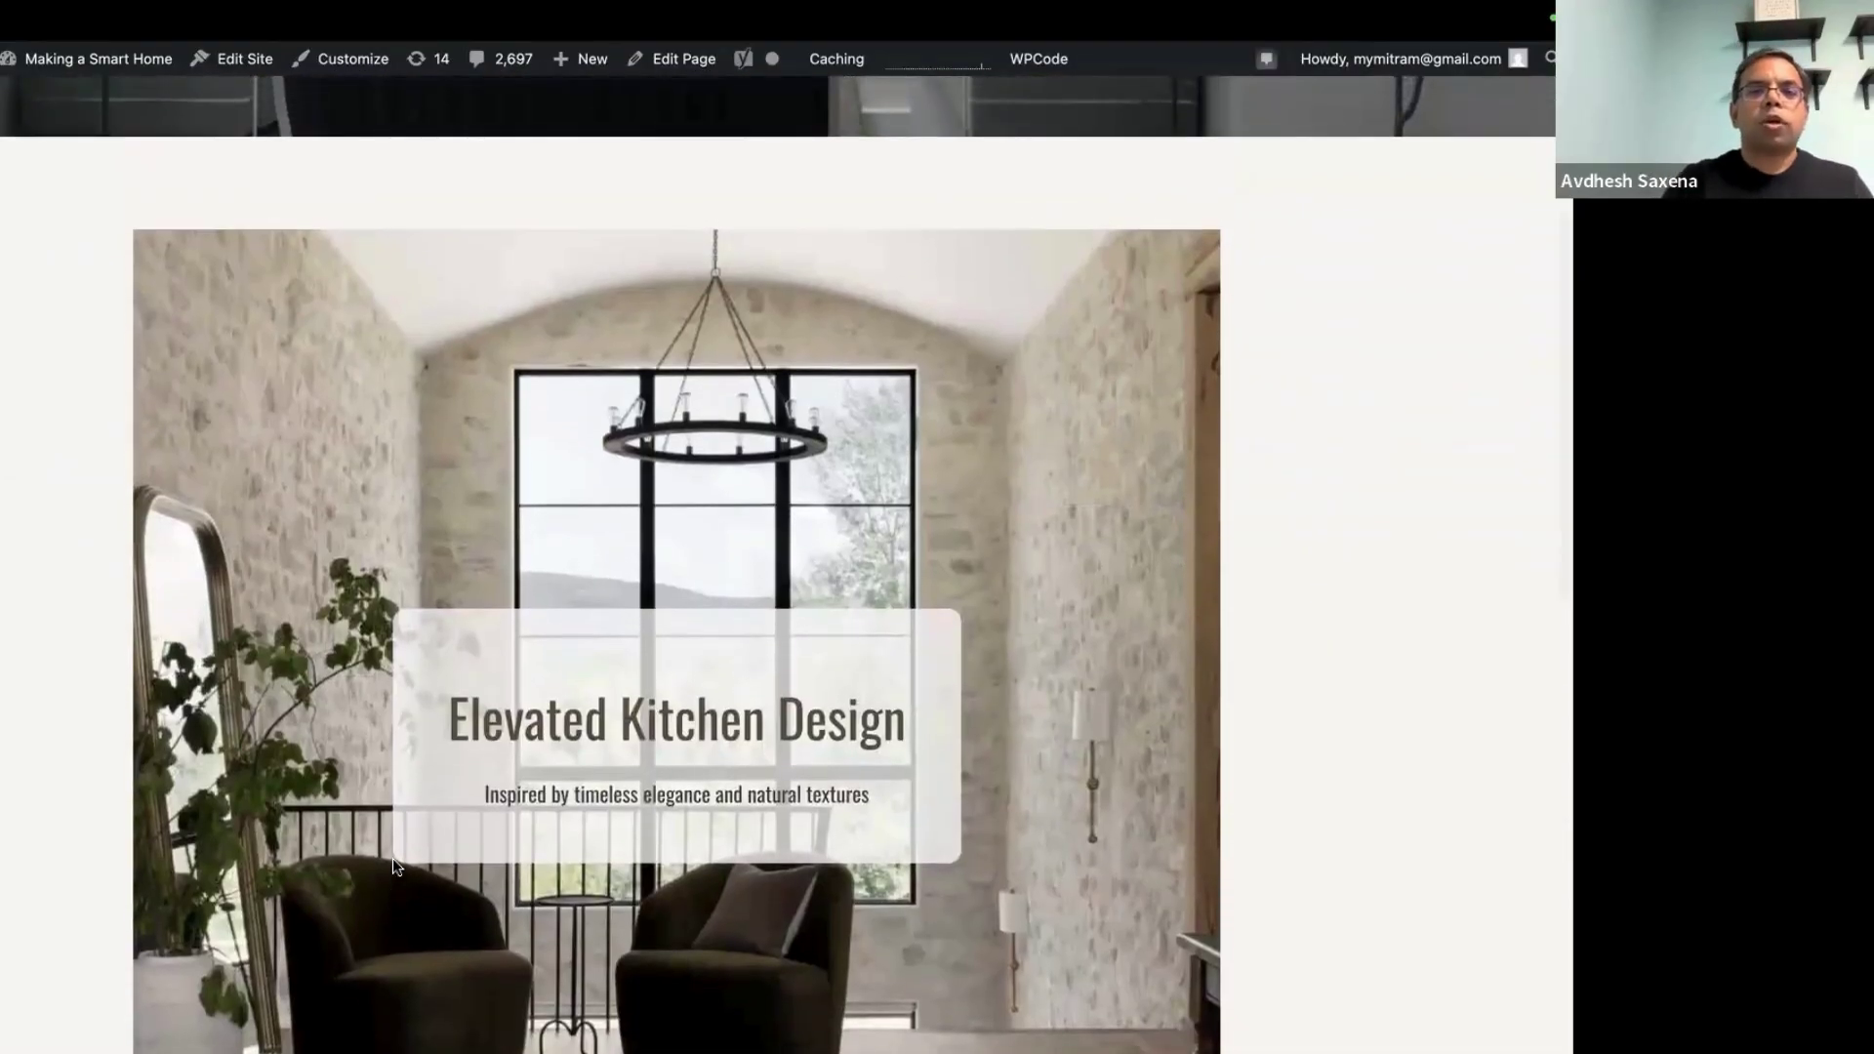
scroll(418, 964, "up", 5)
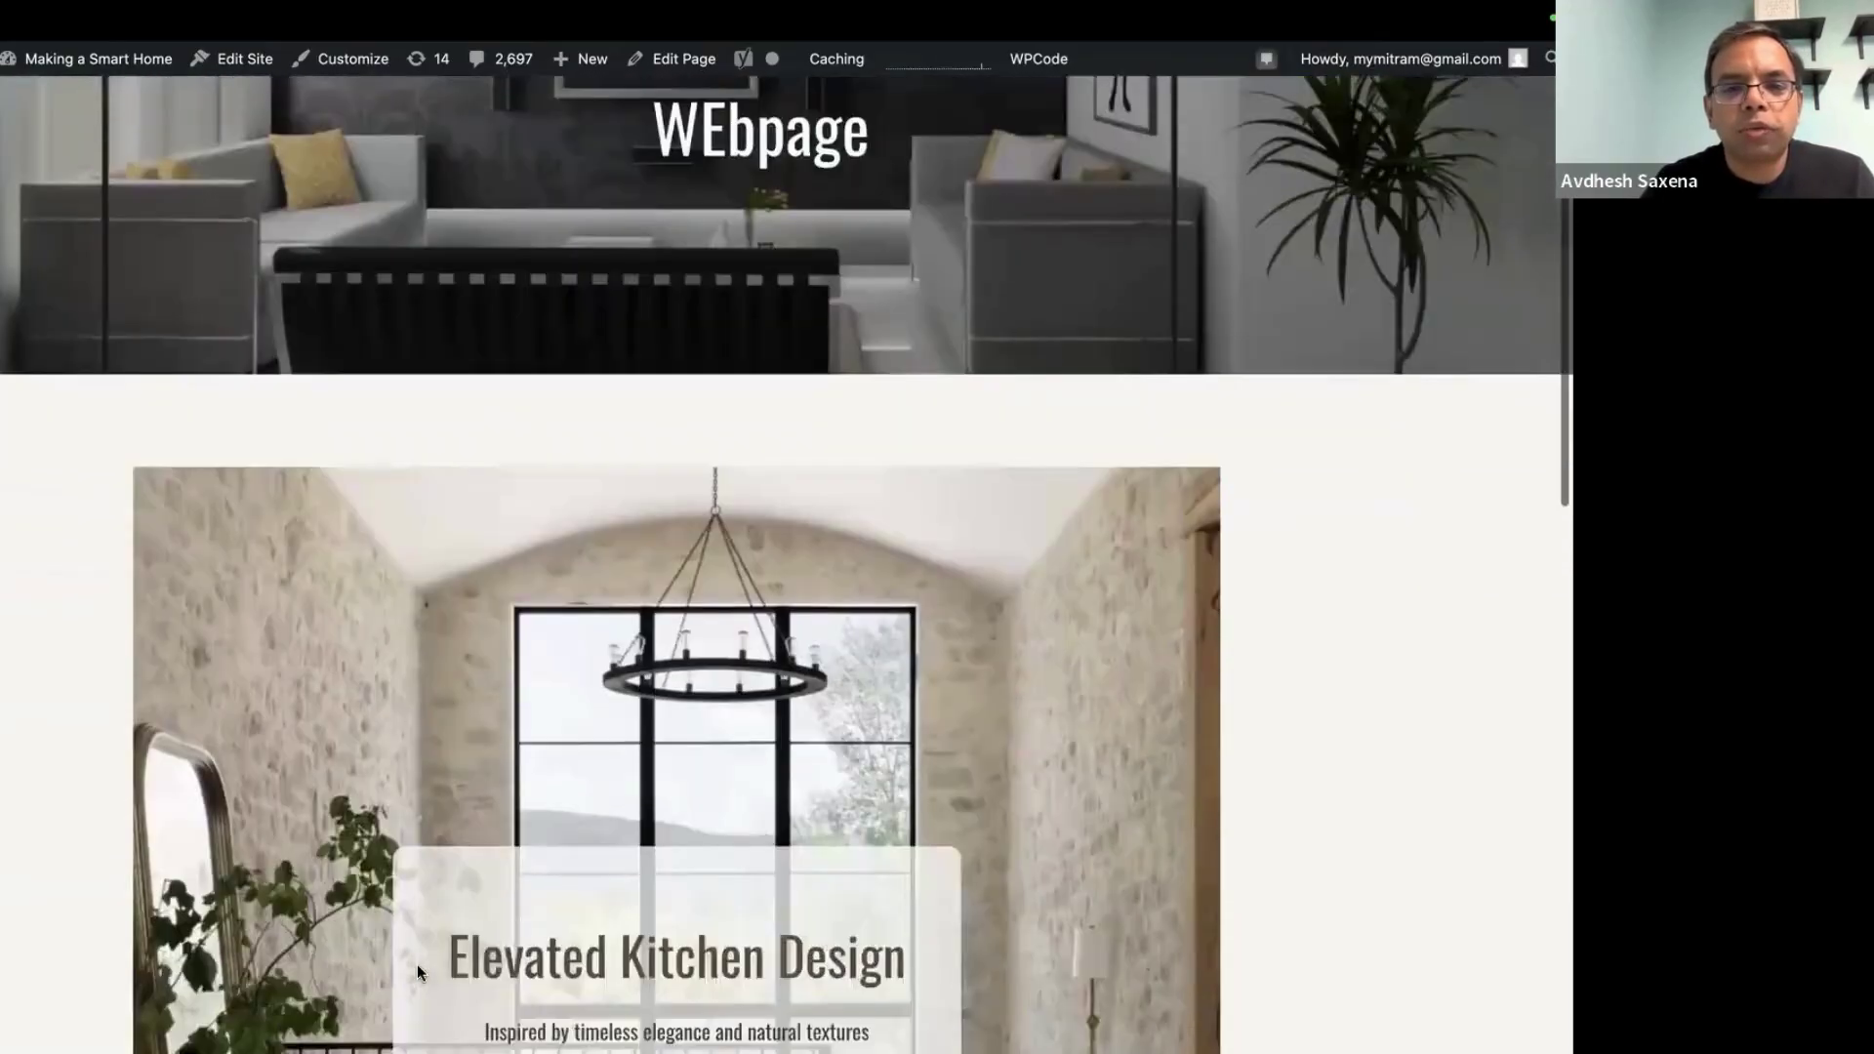
scroll(417, 964, "down", 5)
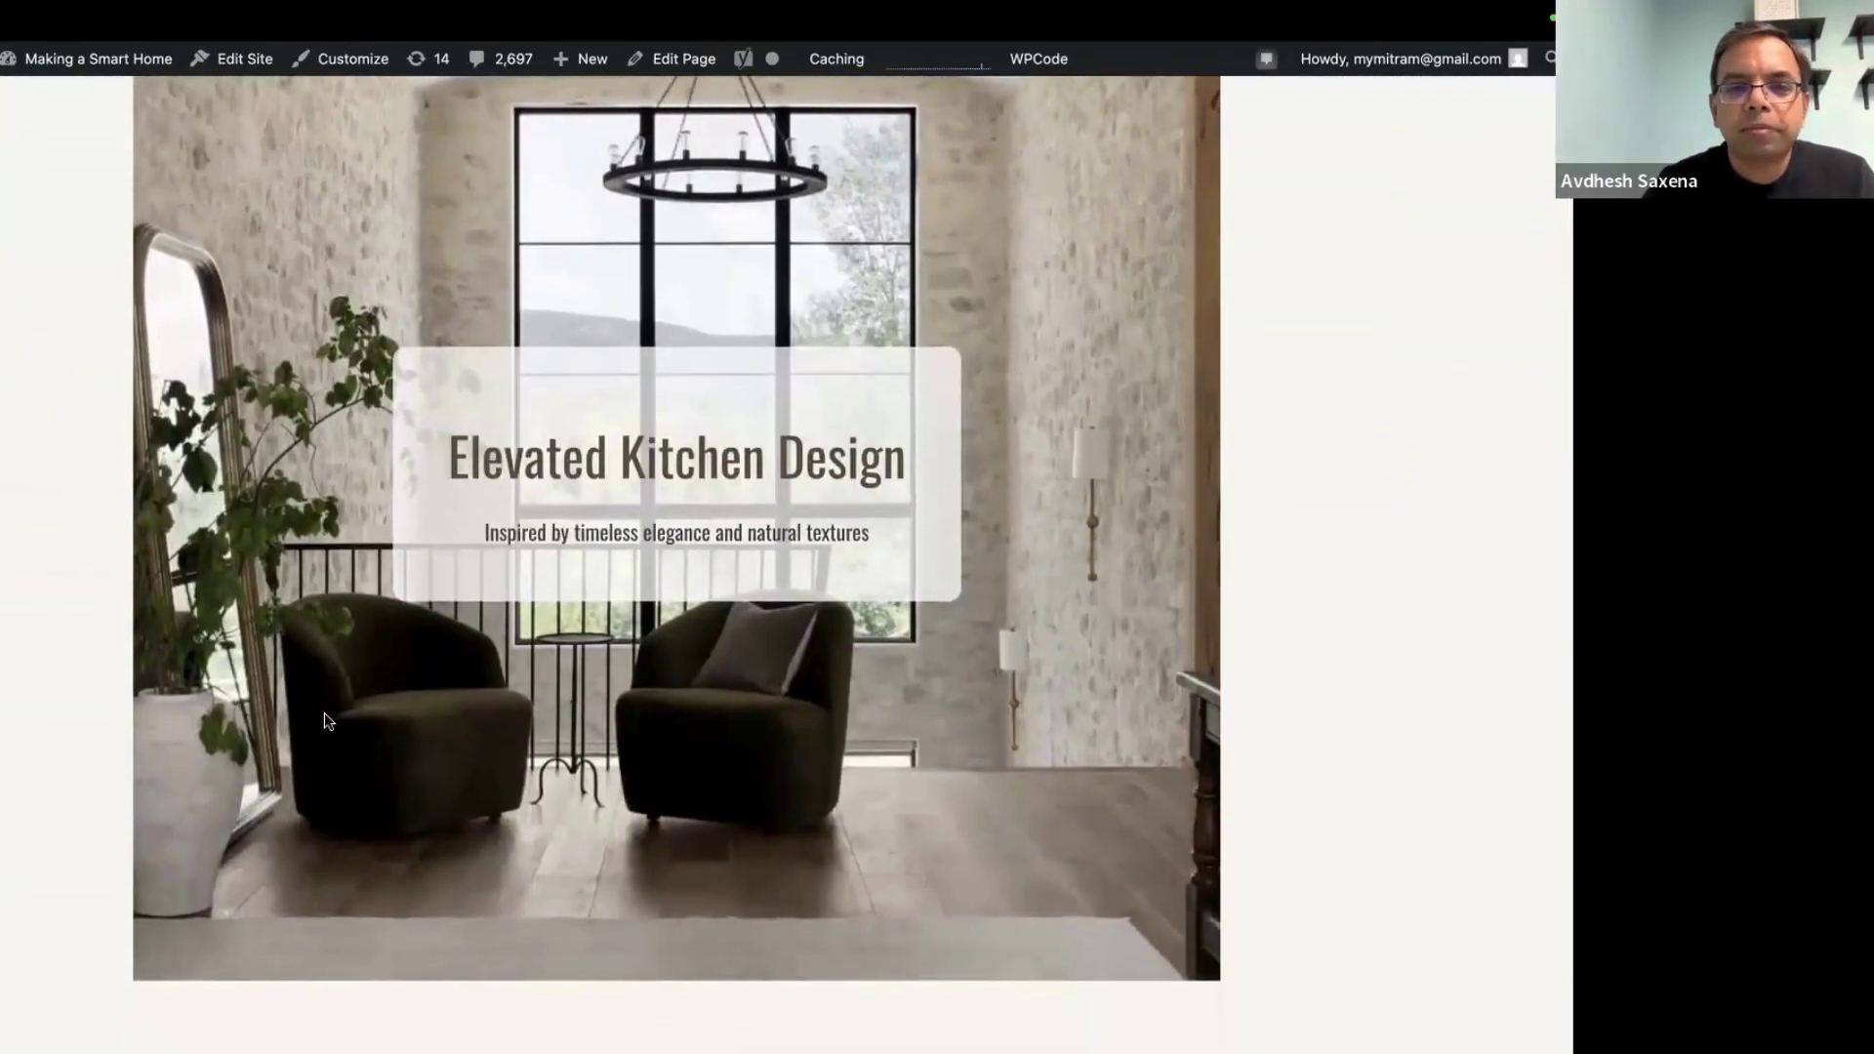
scroll(324, 721, "down", 3)
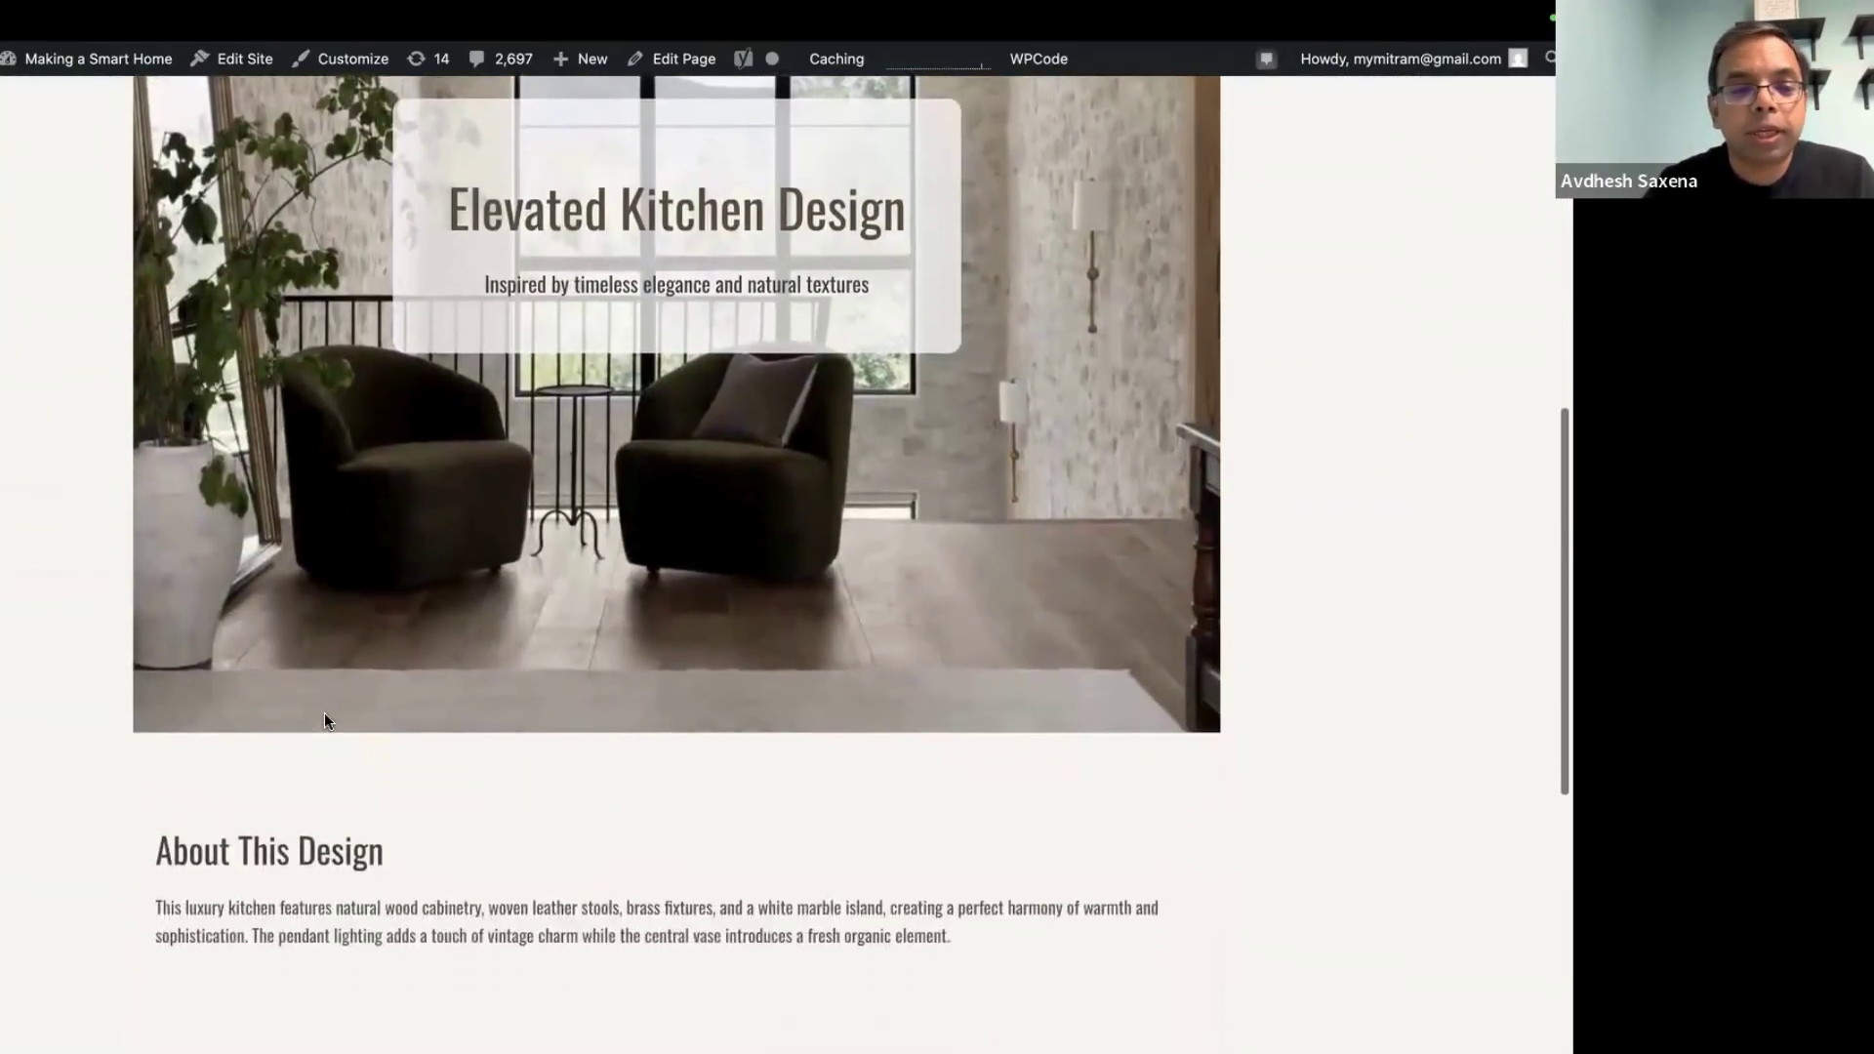
scroll(324, 721, "down", 2)
scroll(325, 720, "up", 9)
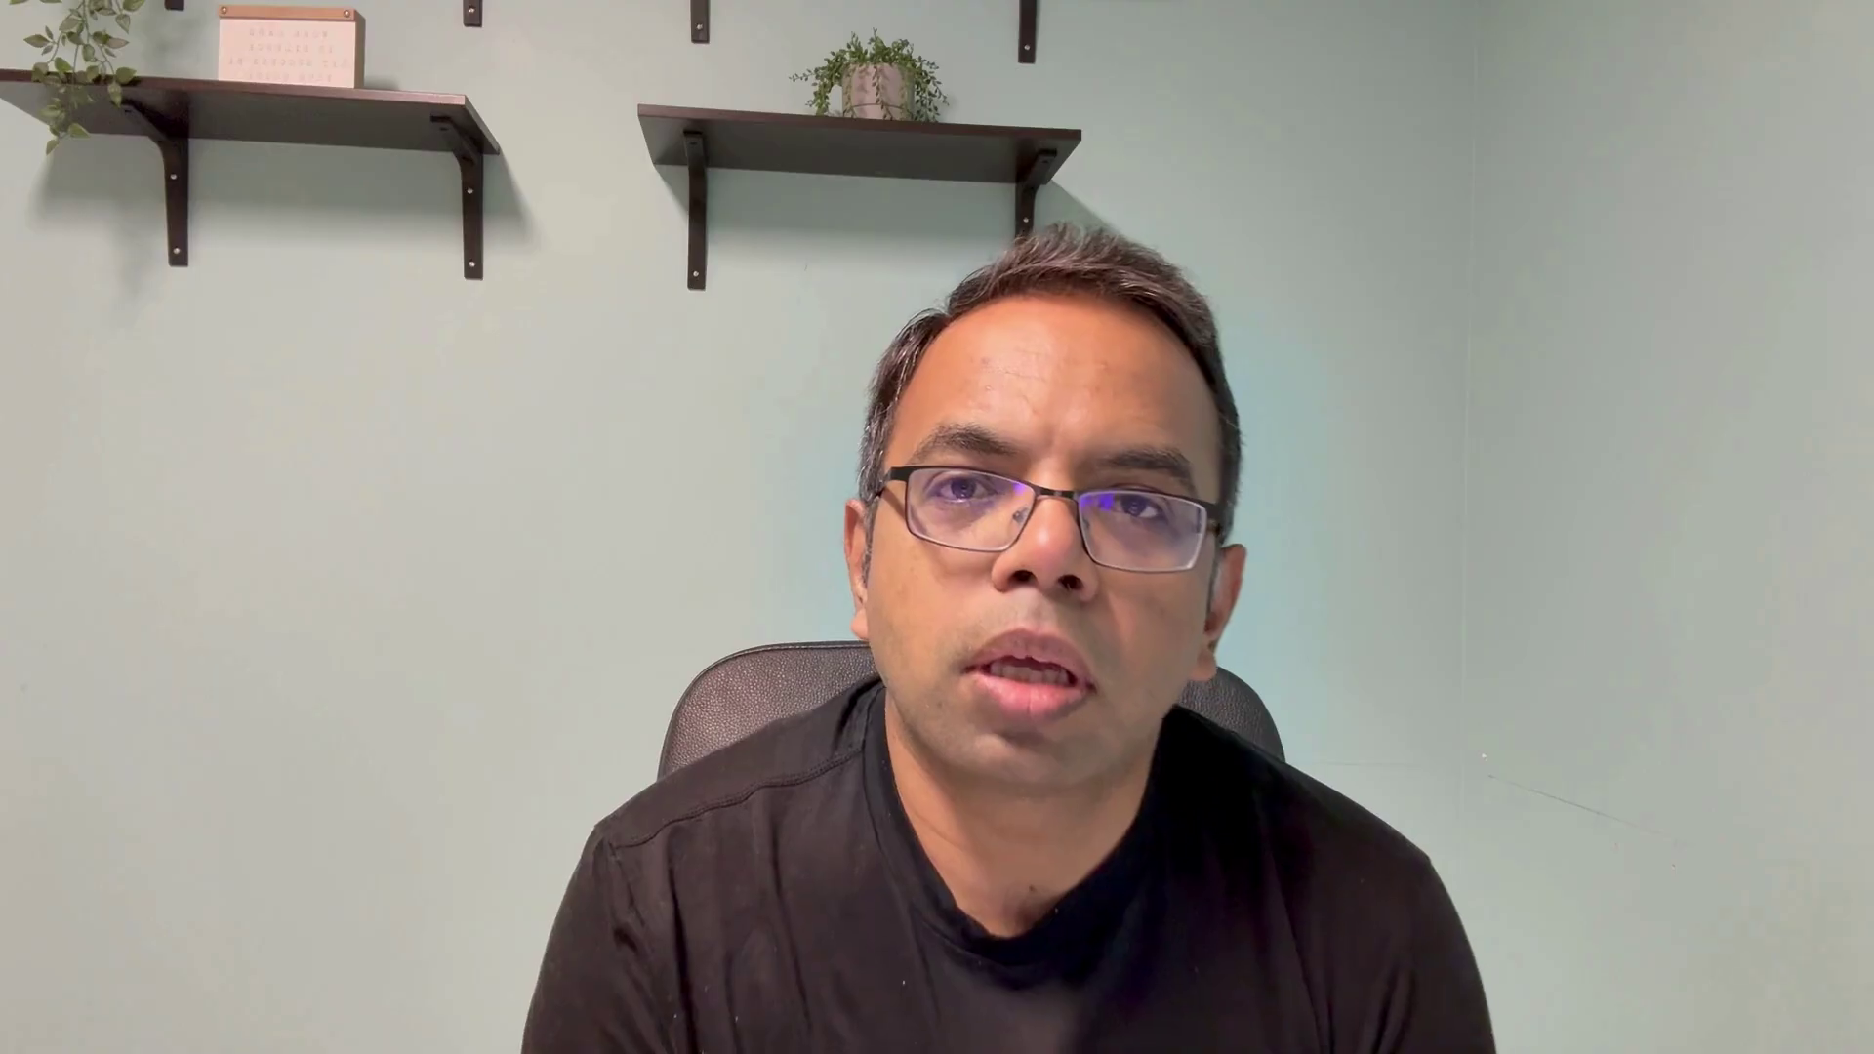